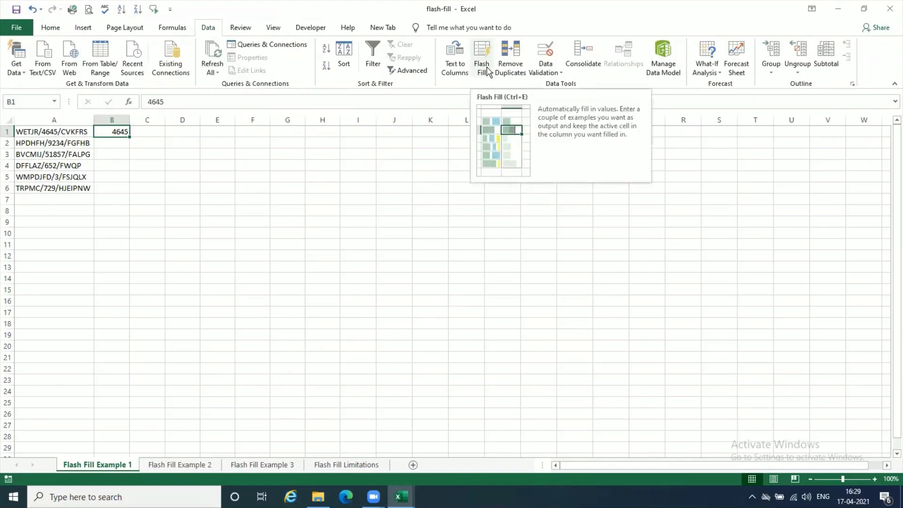
- Flash Fill column B from the 4645 example in B1, and clear the filled cells B2:B6
click(489, 72)
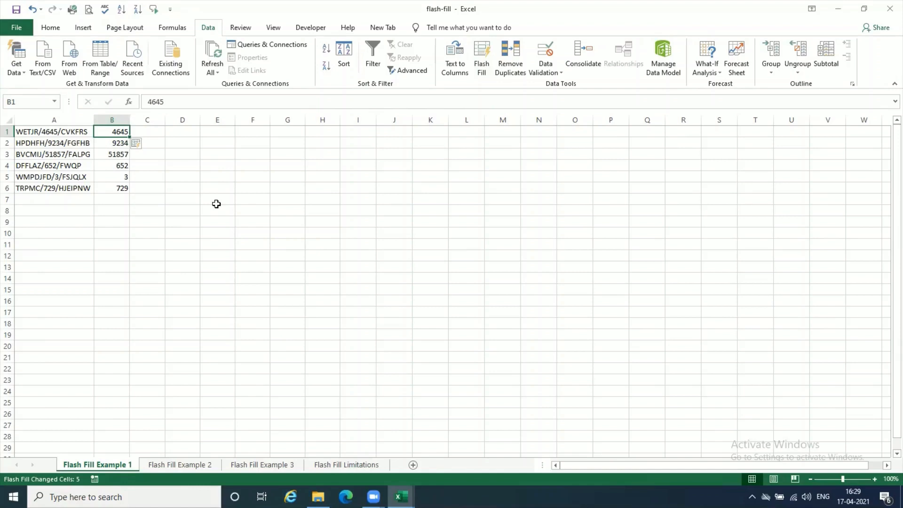
drag(121, 143, 125, 192)
key(Delete)
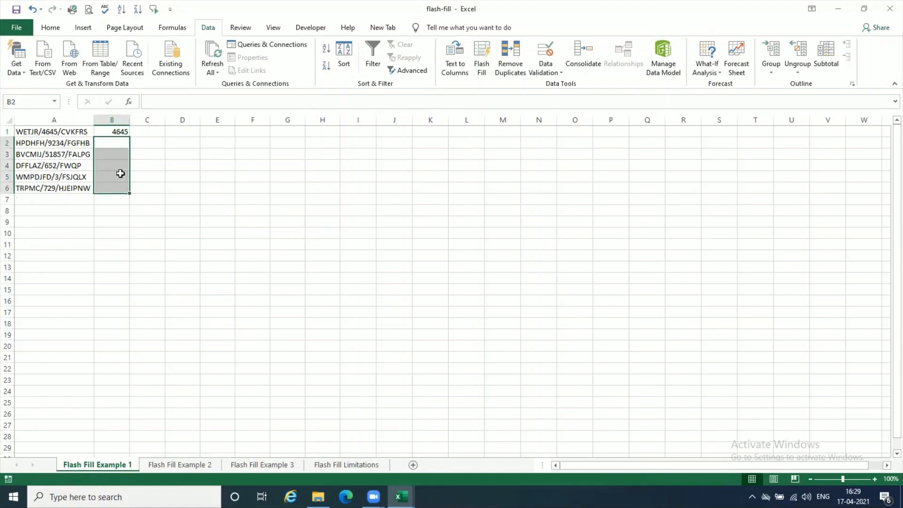
click(121, 130)
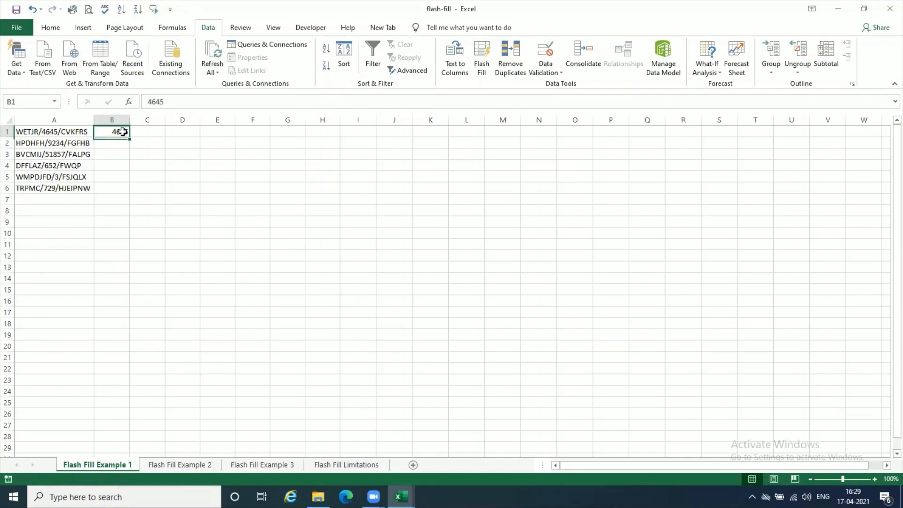
- Change cell A2 to HPDHFH/FGFHB/9234 so the number comes after the second text part
click(65, 142)
double_click(65, 142)
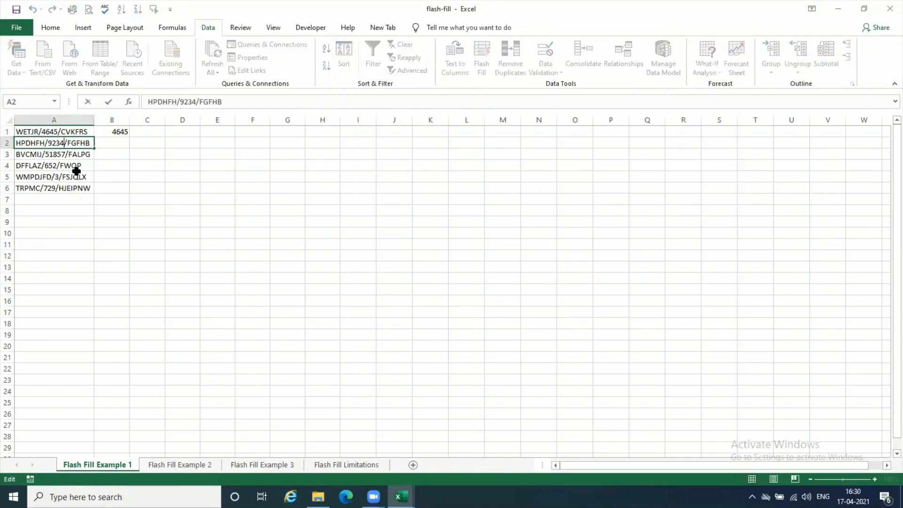
drag(64, 143, 49, 142)
key(BackSpace)
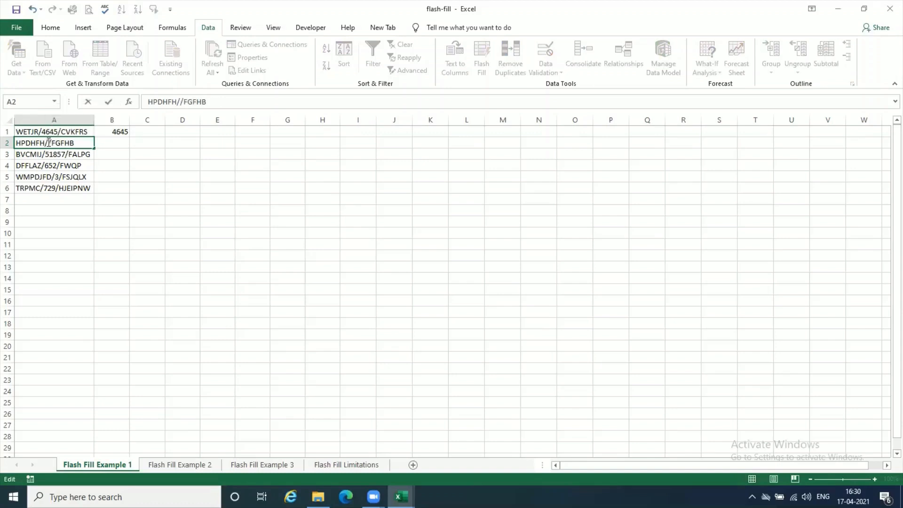
key(BackSpace)
text(/9234)
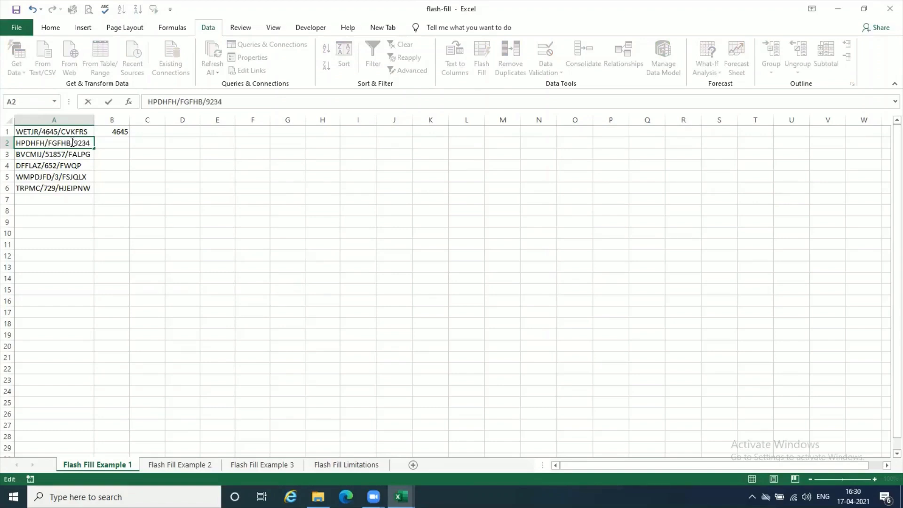
key(Return)
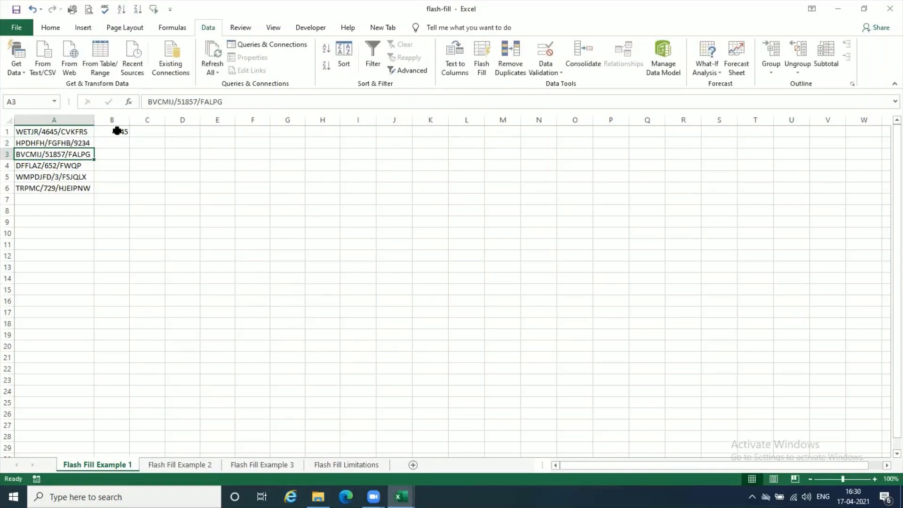
- Rerun Flash Fill from the number example in B1, and clear all of B1:B6
click(117, 131)
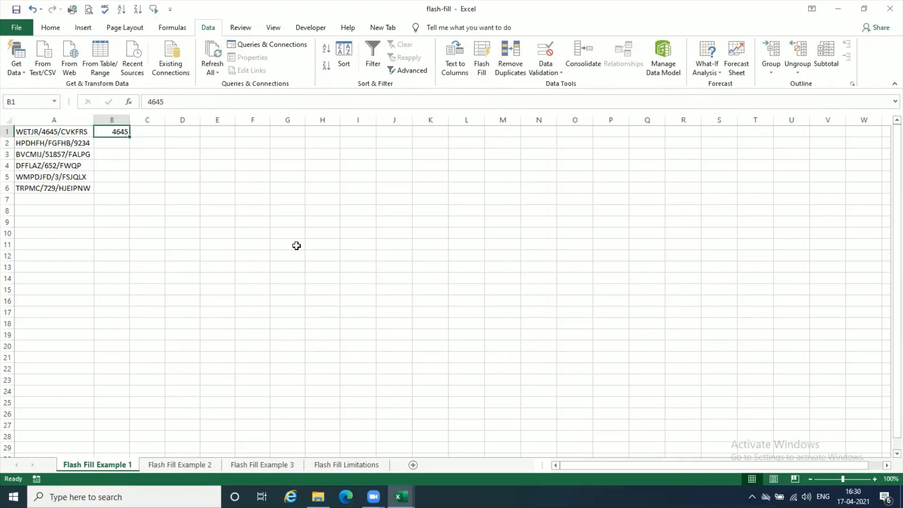
click(482, 61)
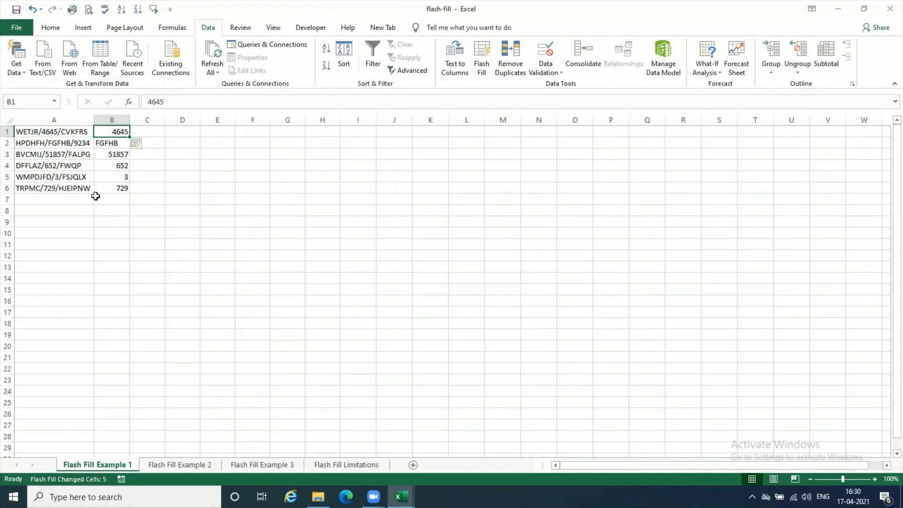
key(Delete)
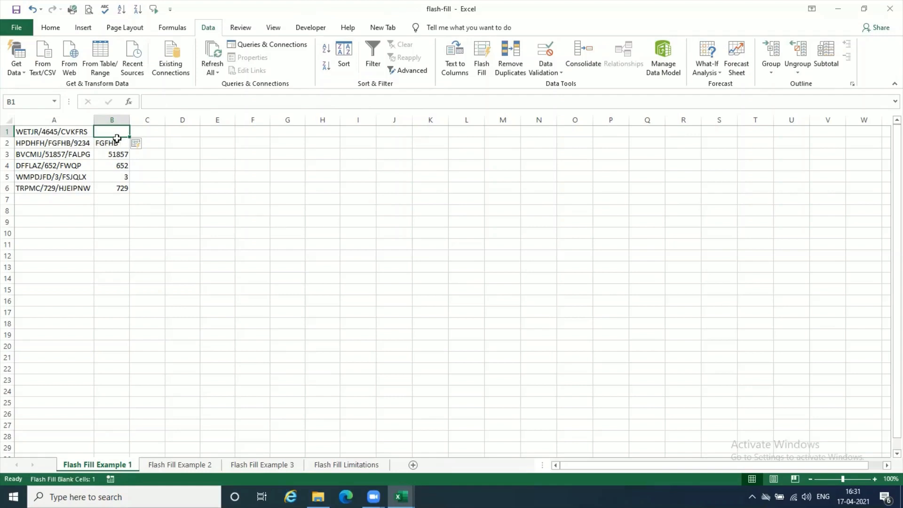
drag(117, 141, 121, 189)
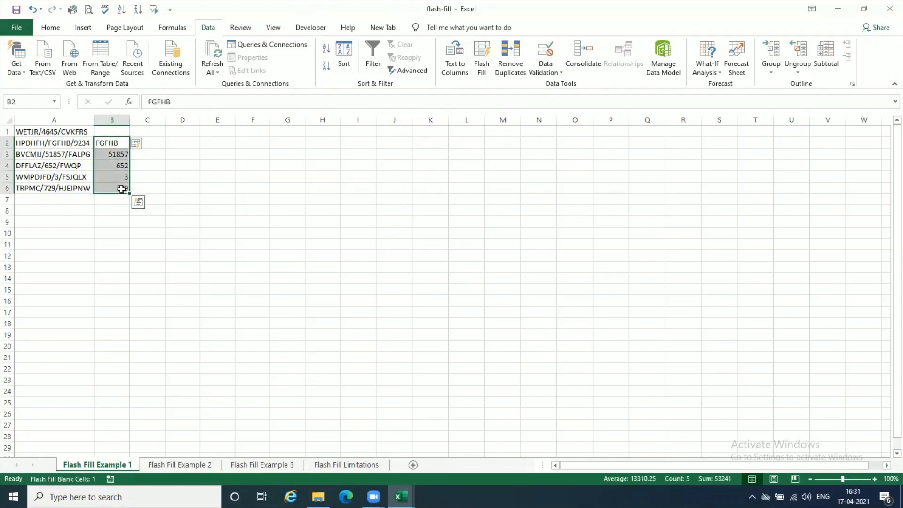
key(Delete)
- Enter CVKFRS in B1 as the example and Flash Fill the rest of column B from it
click(123, 131)
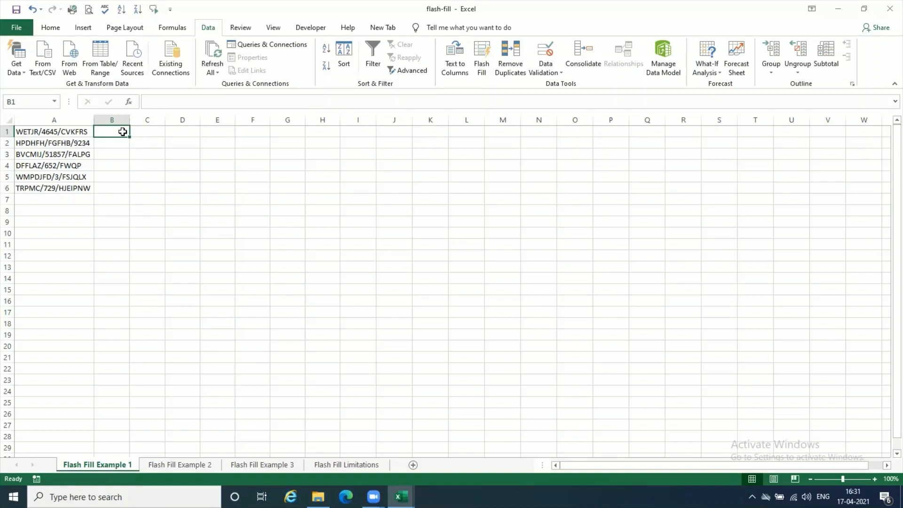
text(CVK)
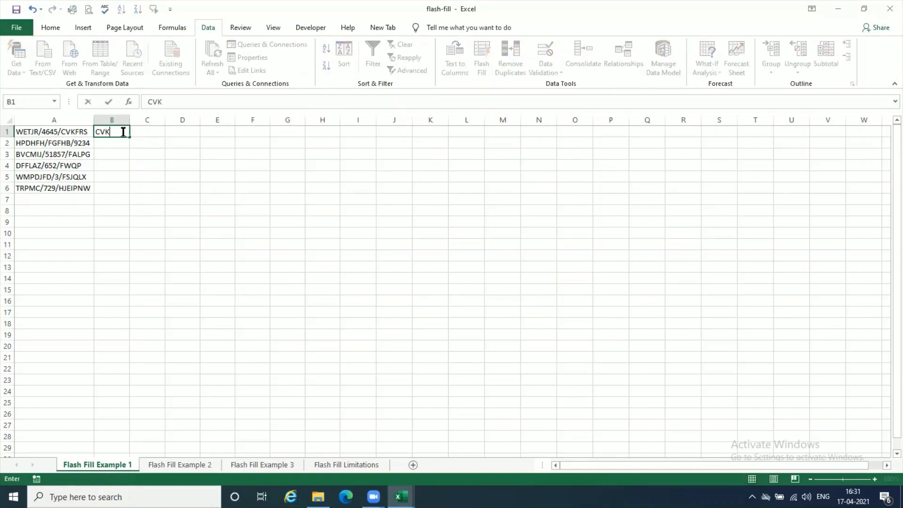
text(FRS)
key(Return)
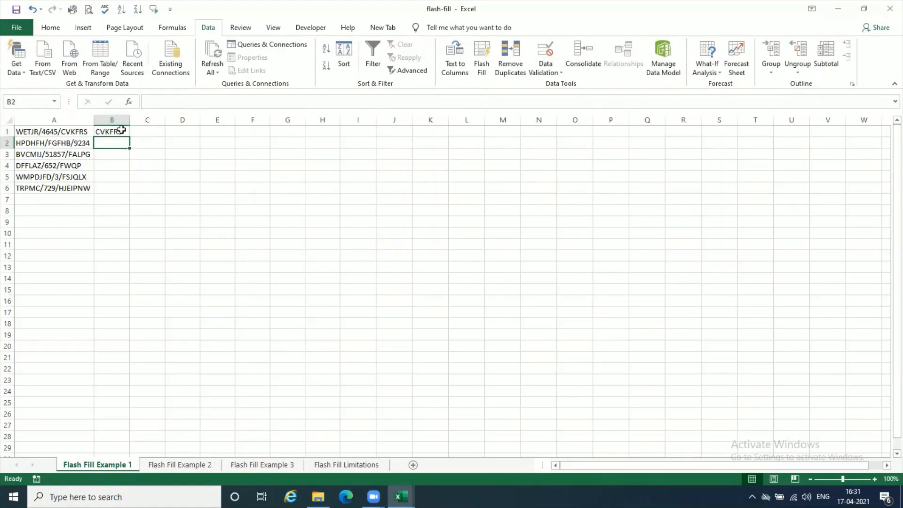
click(121, 131)
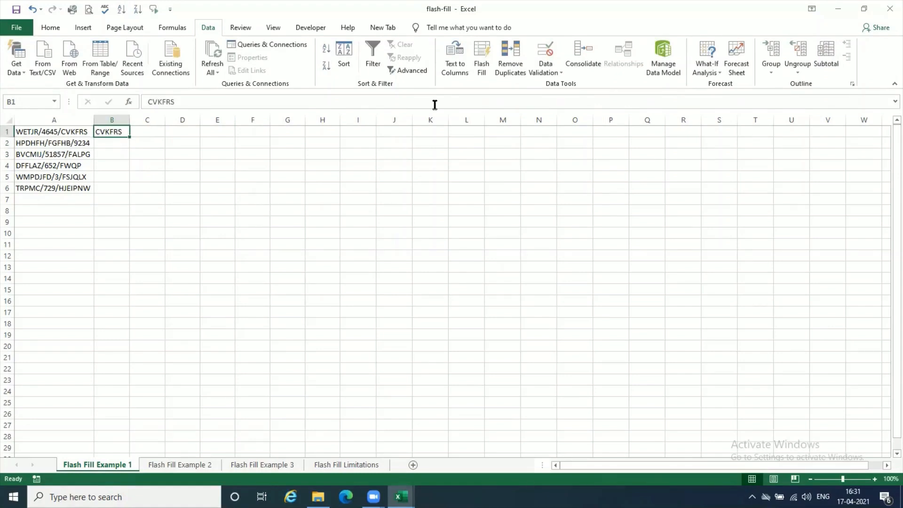
click(481, 57)
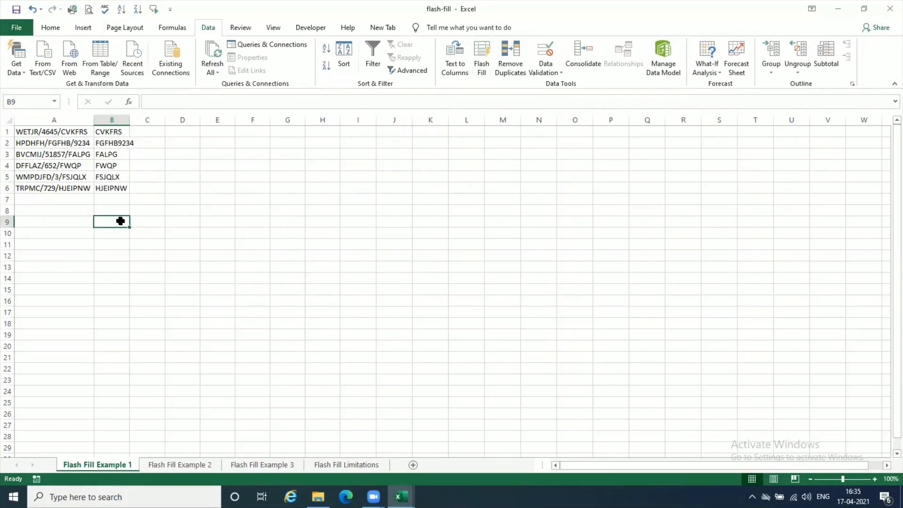
- On the Flash Fill Example 2 sheet, Flash Fill the e-mail addresses in column C from the example in C1
click(176, 464)
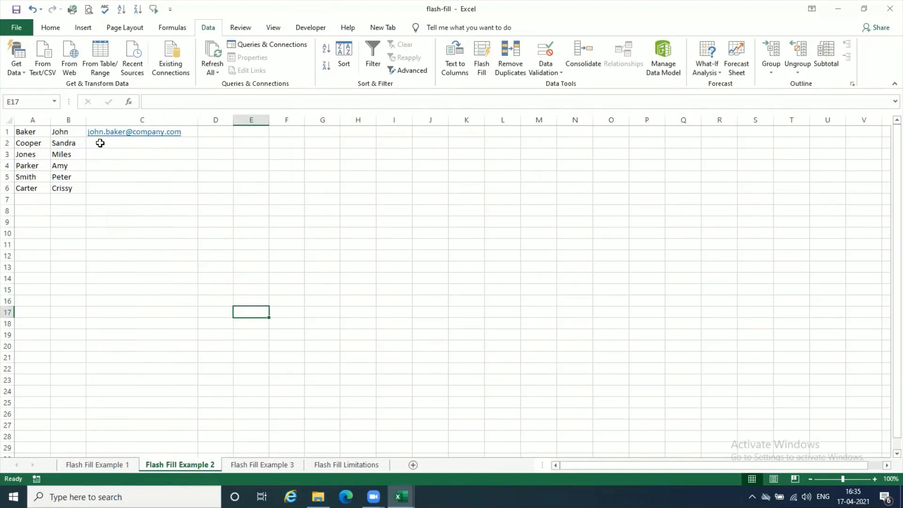
click(192, 129)
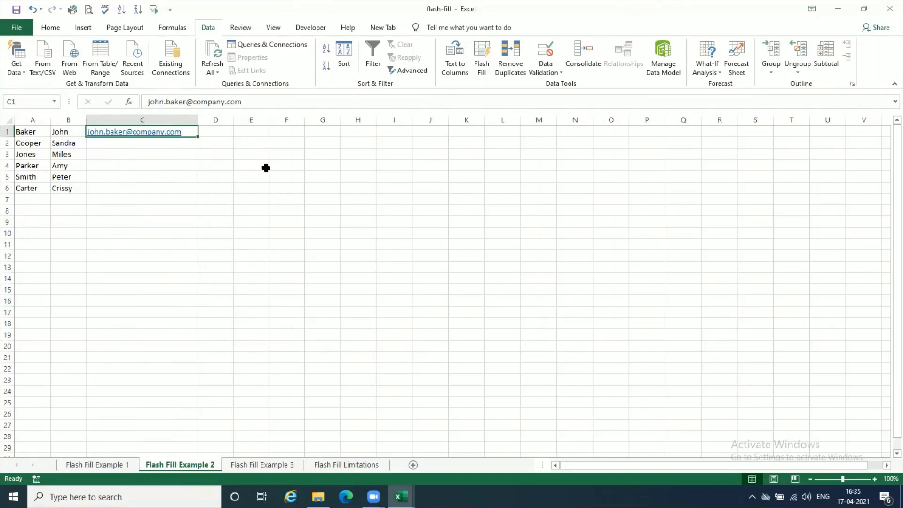
click(480, 61)
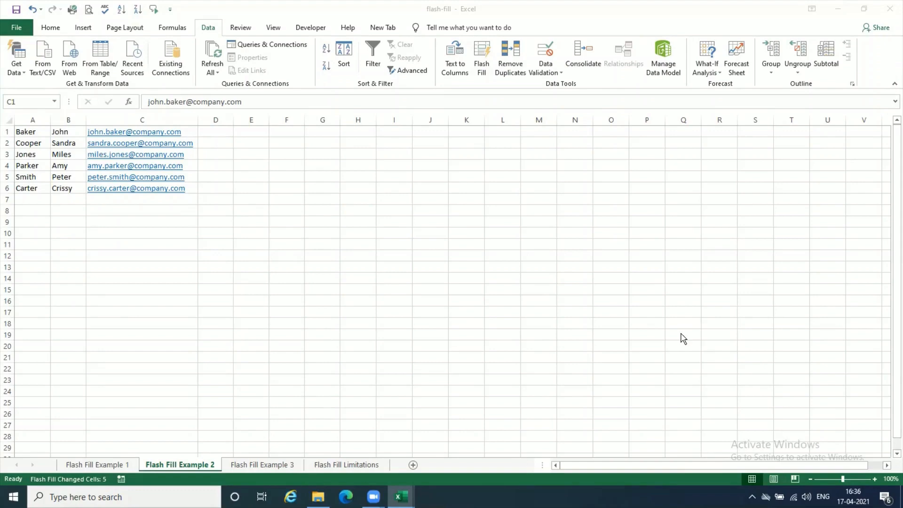
click(193, 131)
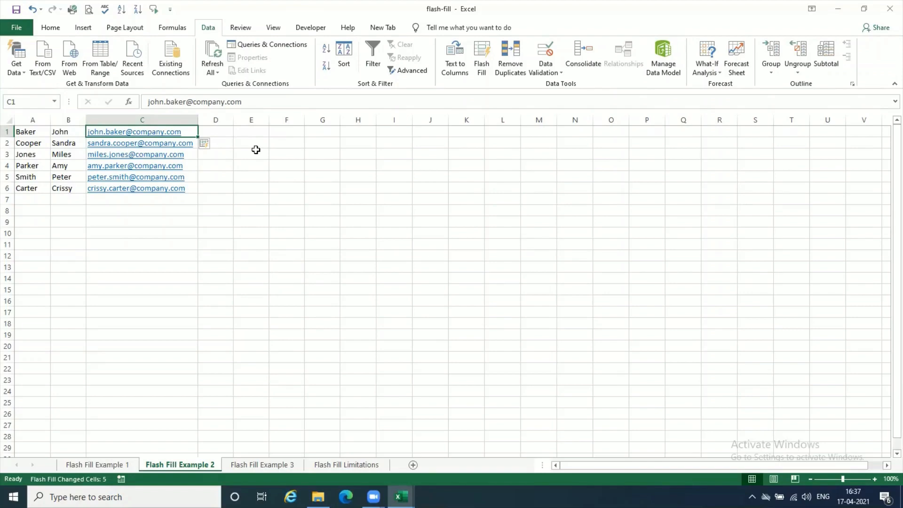
click(274, 191)
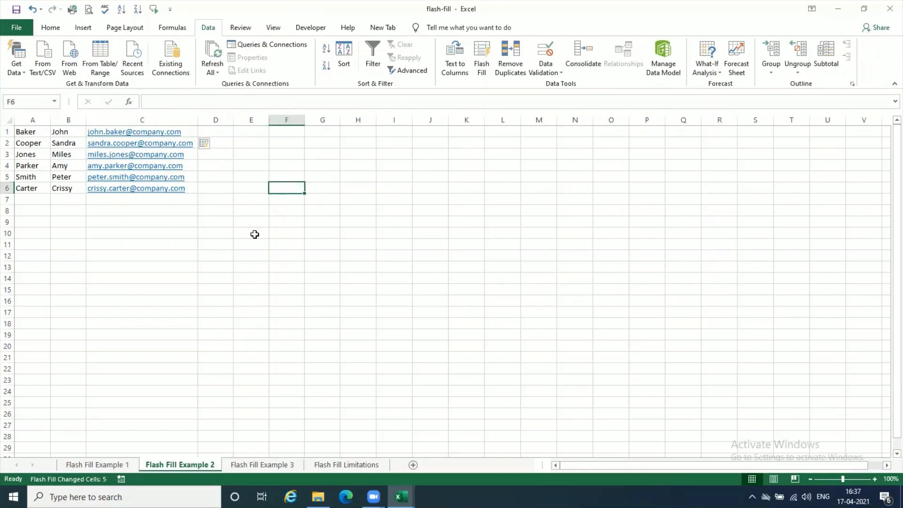
- On the Flash Fill Example 1 sheet, remove the slash between FGFHB and 9234 in cell A2
click(96, 465)
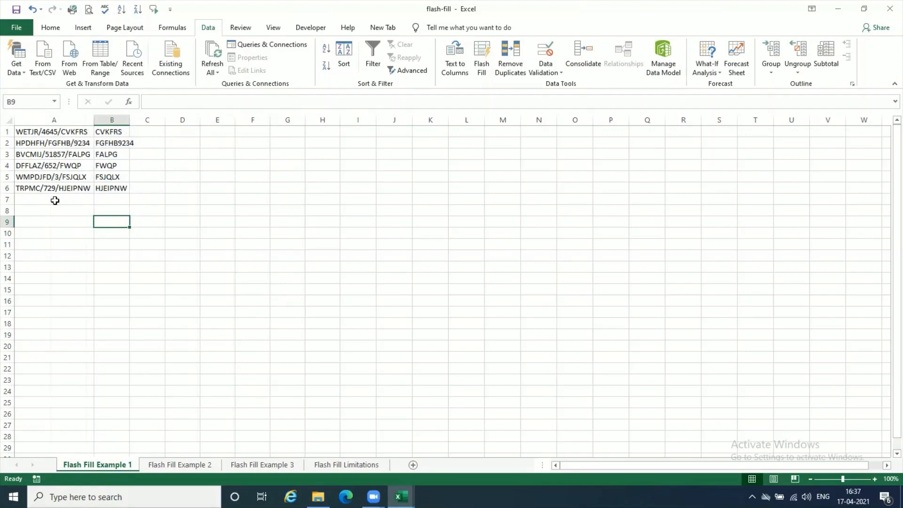
click(52, 133)
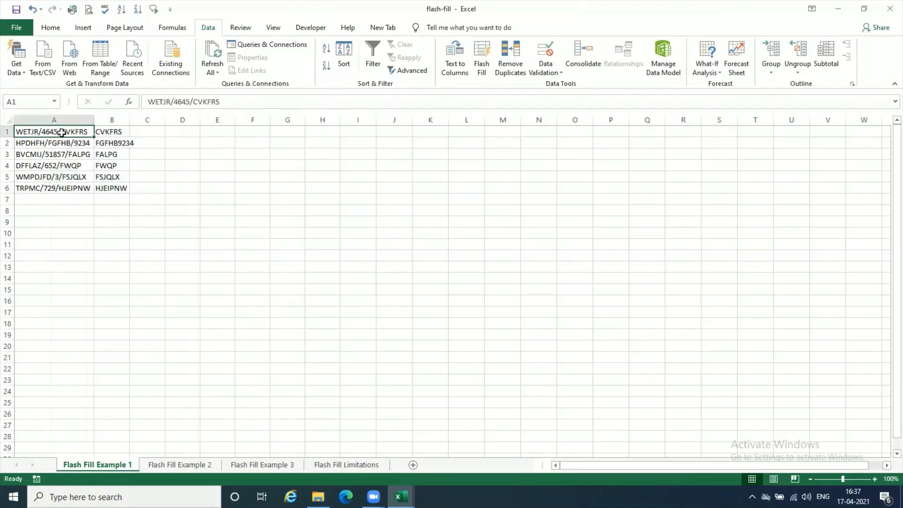
drag(64, 149, 66, 200)
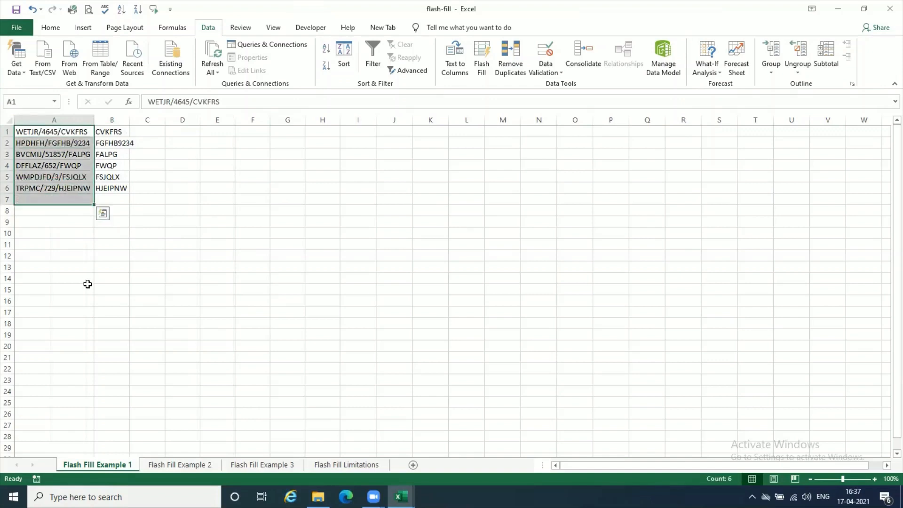
click(121, 155)
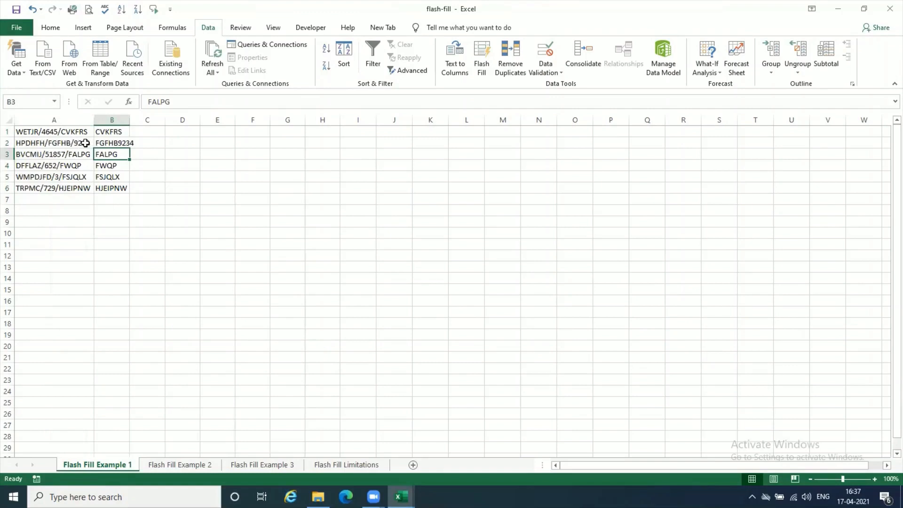
click(59, 143)
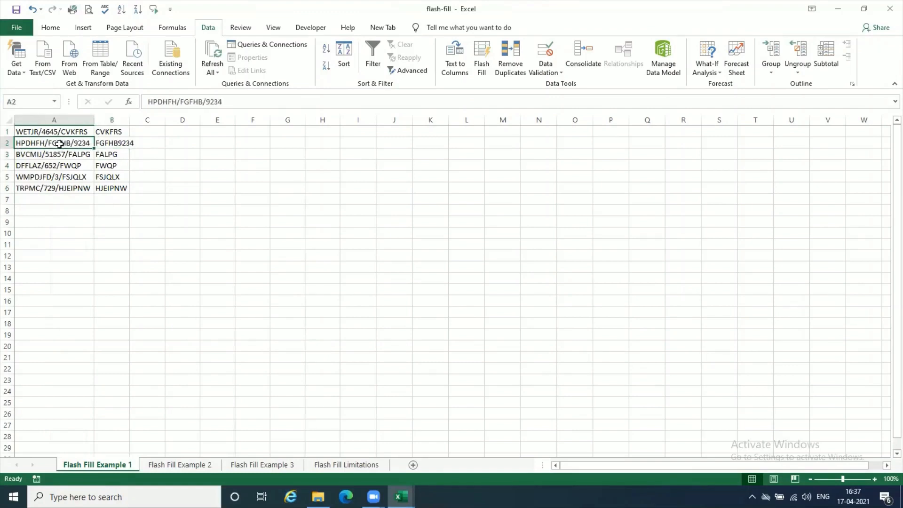
click(115, 144)
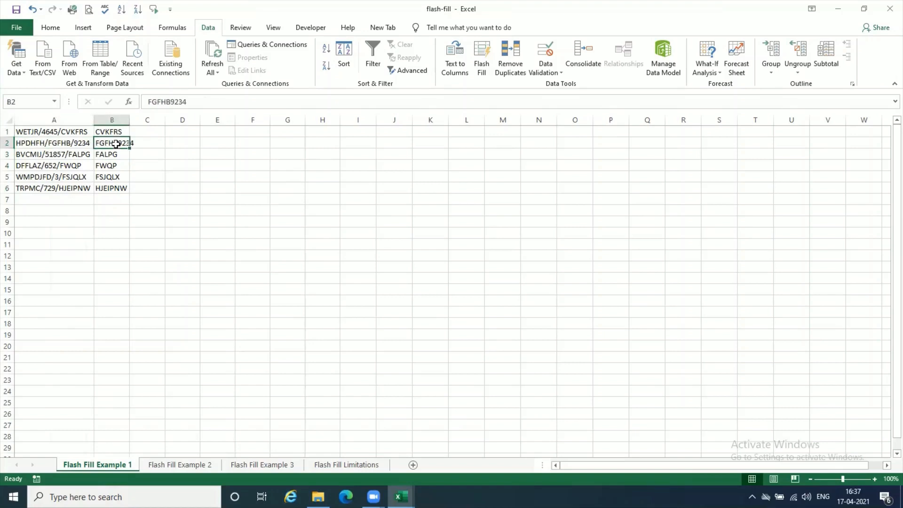
double_click(75, 143)
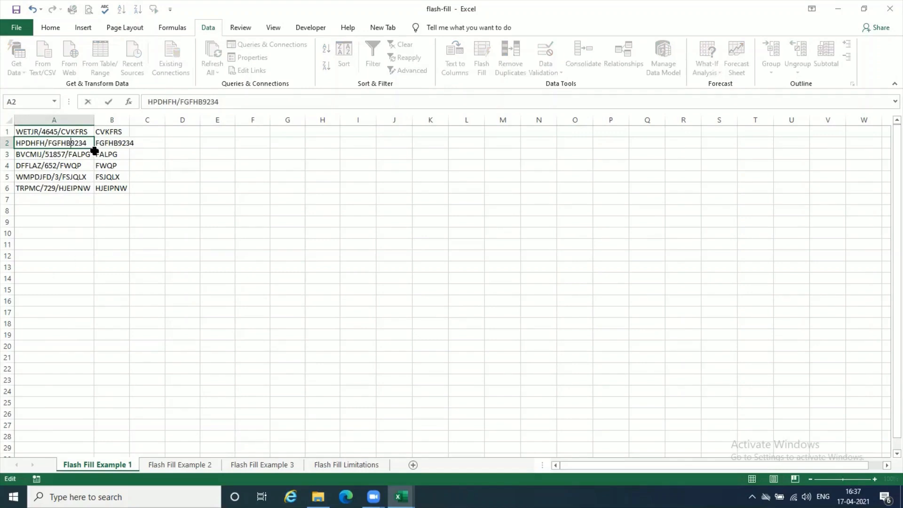
click(92, 225)
click(129, 145)
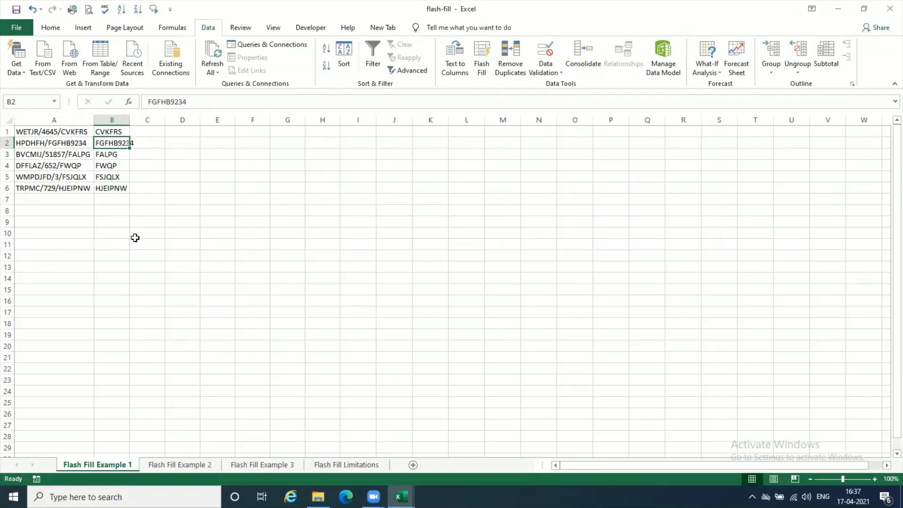
click(87, 165)
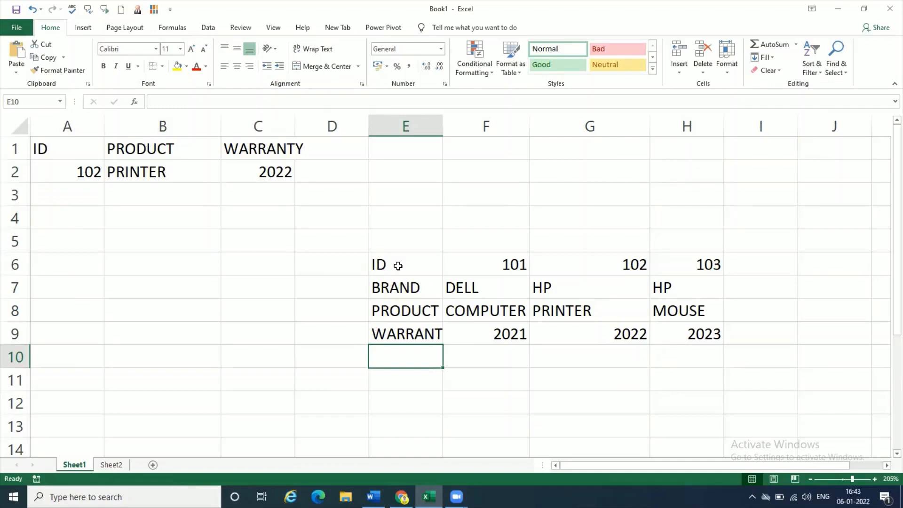
- In the Book1 workbook, move the product table from E6:H9 to start at cell A6 by cutting and pasting
drag(398, 266, 695, 328)
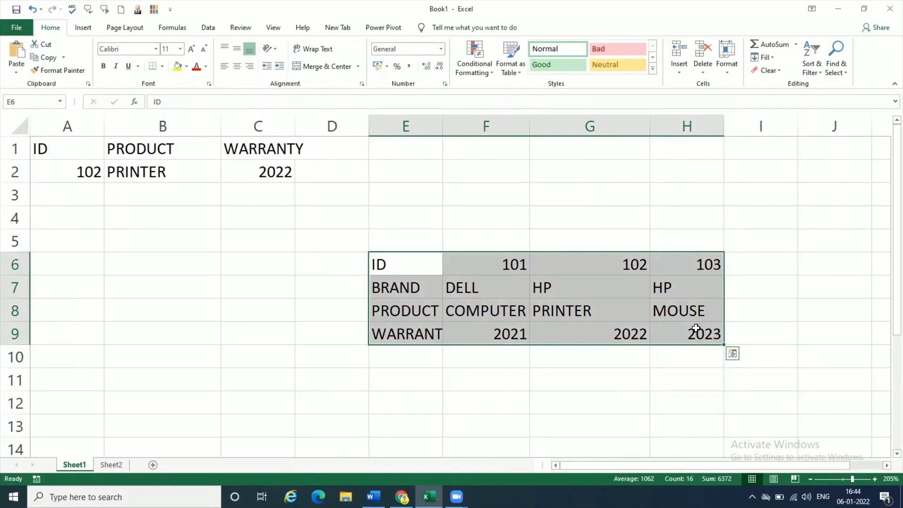
click(46, 46)
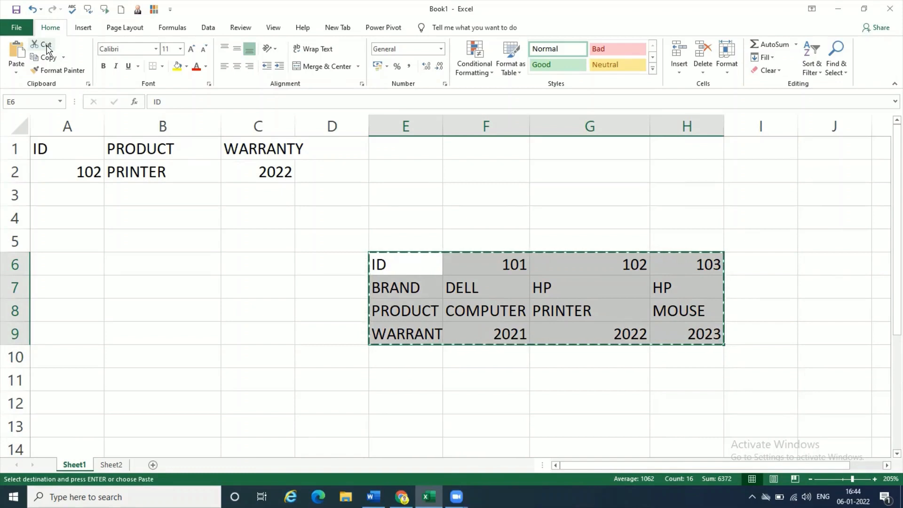
click(58, 267)
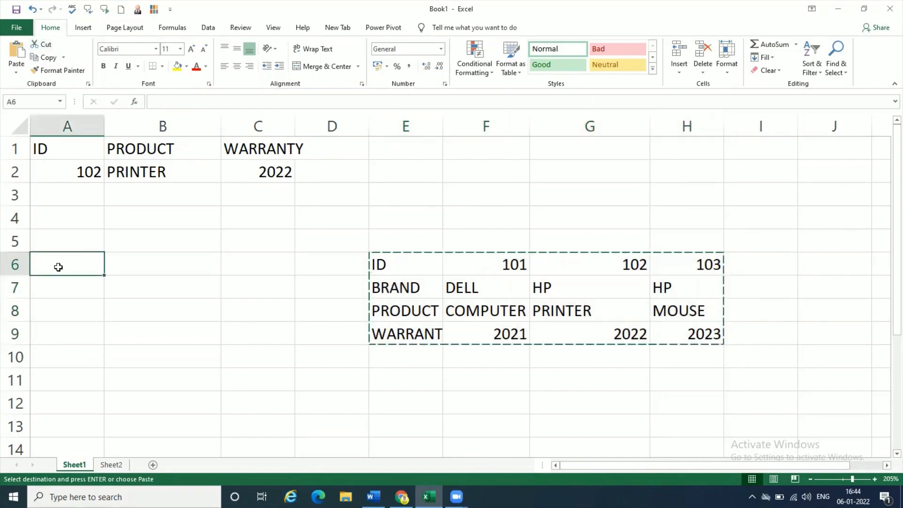
click(17, 51)
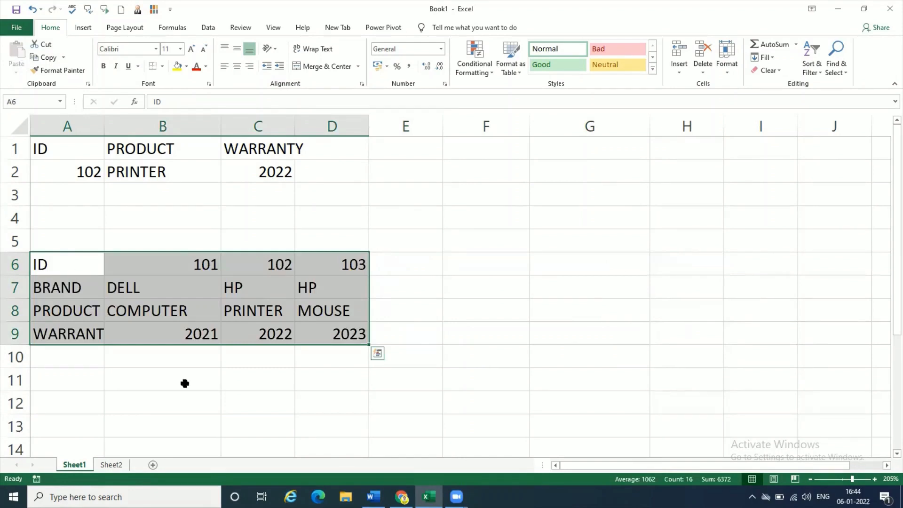
key(Escape)
- Copy the product table in A6:D9 and paste it transposed starting at cell F2
click(44, 58)
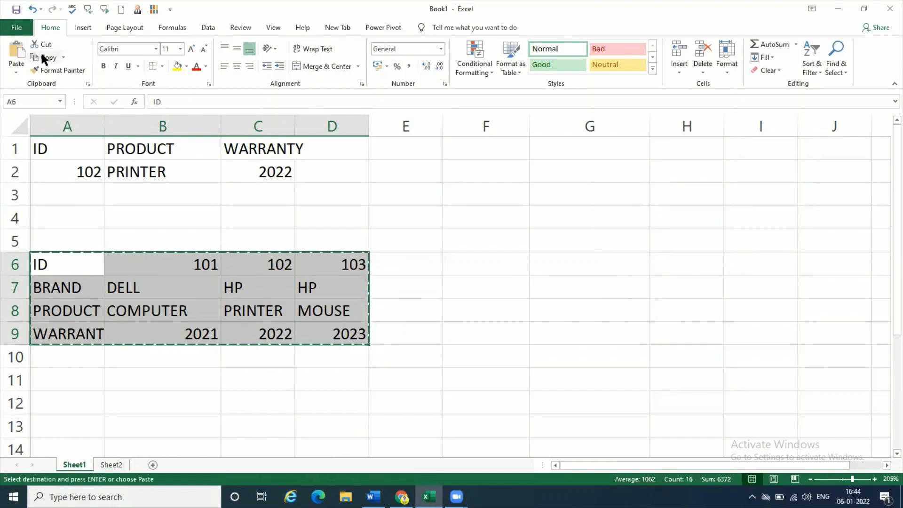
click(489, 181)
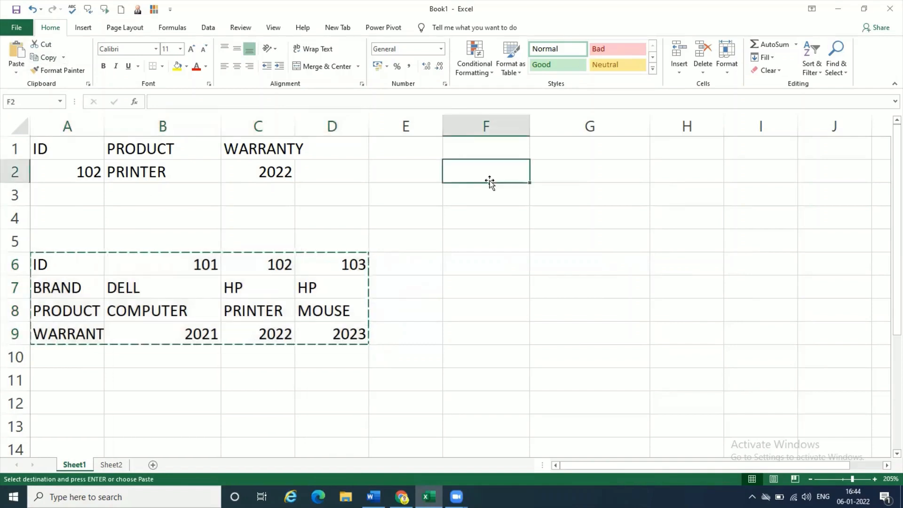
click(18, 75)
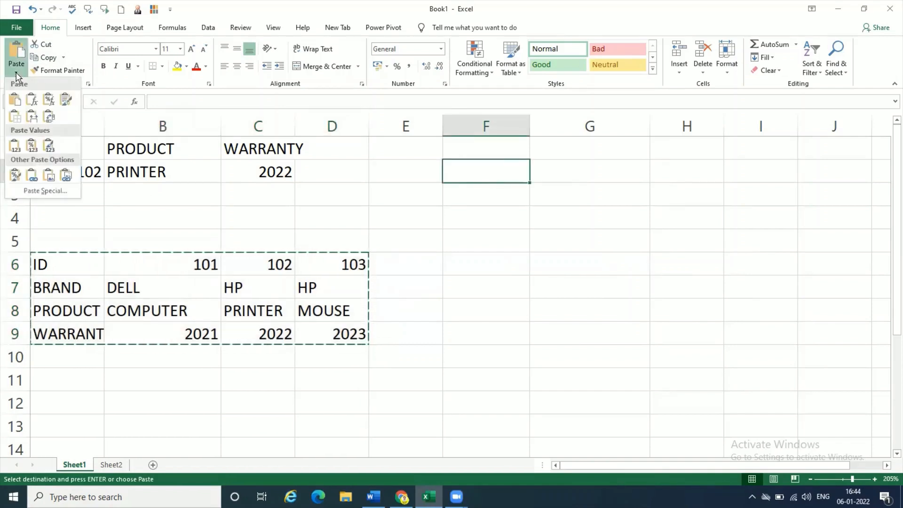
click(49, 116)
key(Escape)
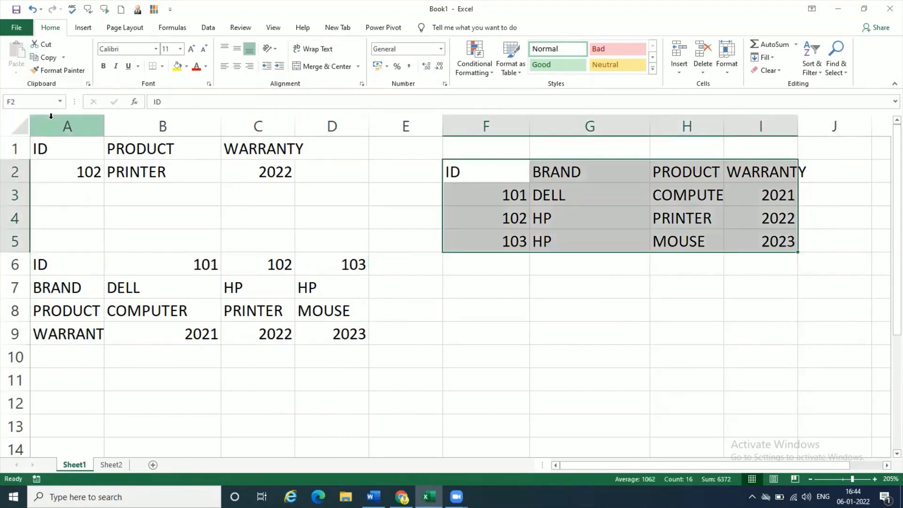
click(511, 298)
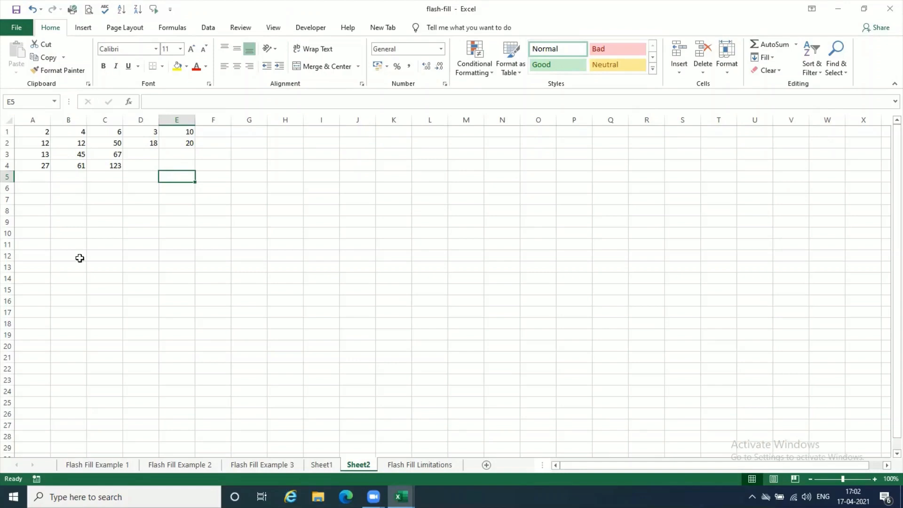
- In the flash-fill workbook, add a new sheet and enter the labels Name in A2 and Age in A3
click(486, 466)
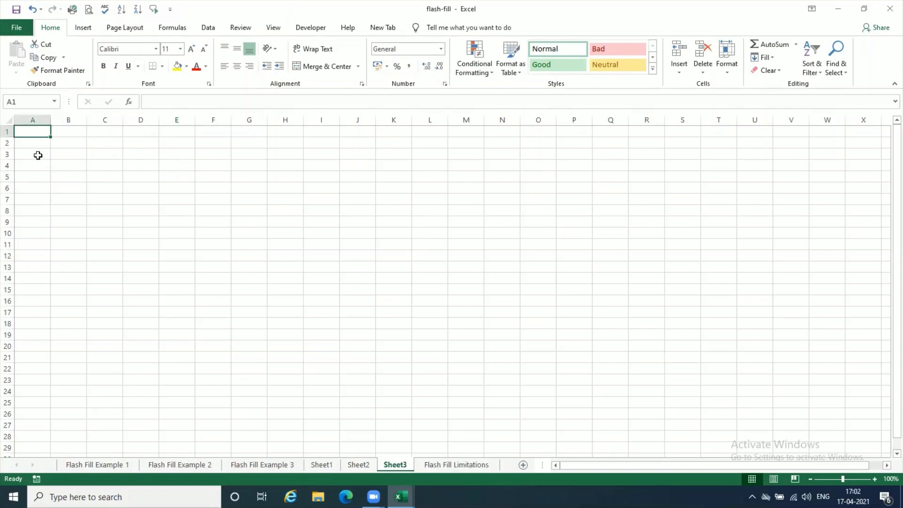
click(37, 155)
click(40, 142)
text(NAme)
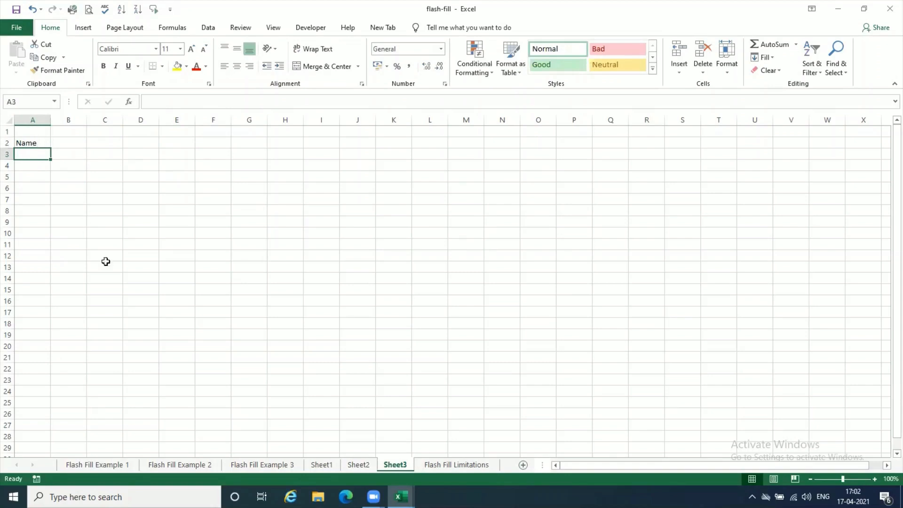
text(Age)
key(Return)
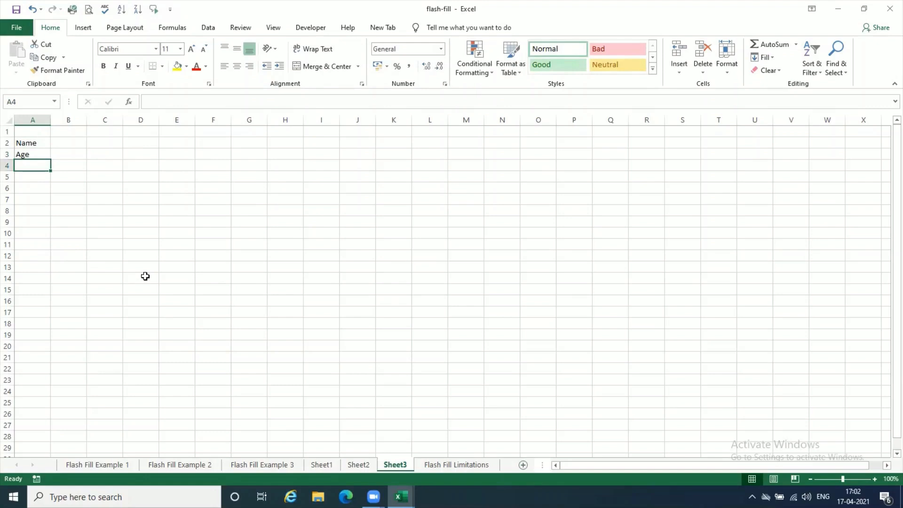
- Enter the question "How many glasses of alcohol do you drink per day ?" in cell A4
text(How amny)
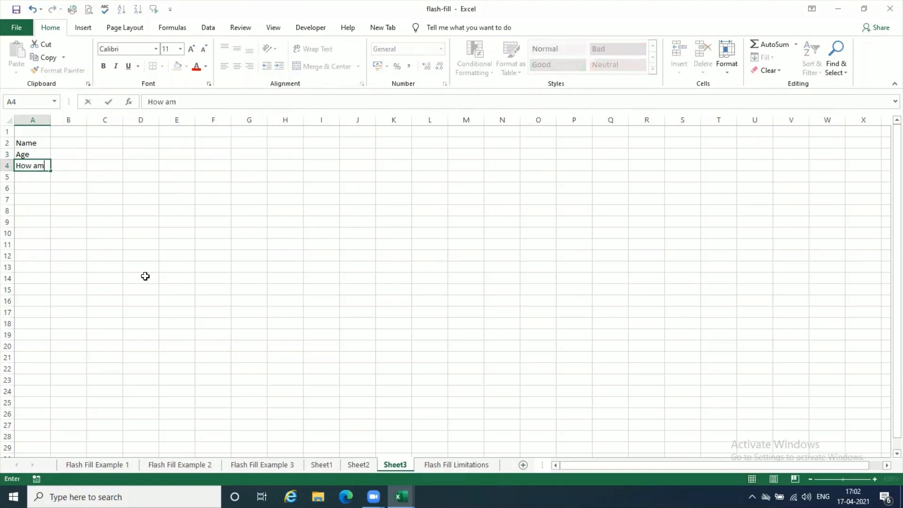
key(BackSpace)
key(BackSpace)
key(BackSpace)
key(BackSpace)
text(many glasses of al)
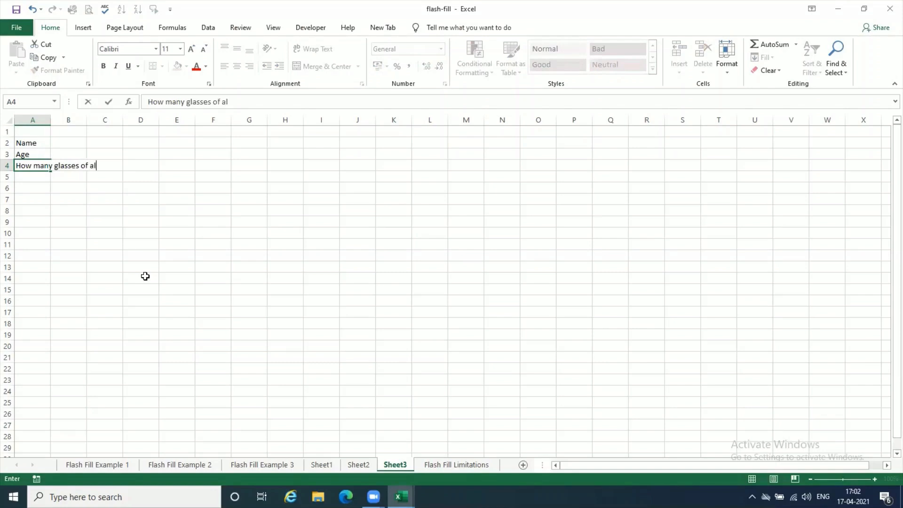
text(cohol do you )
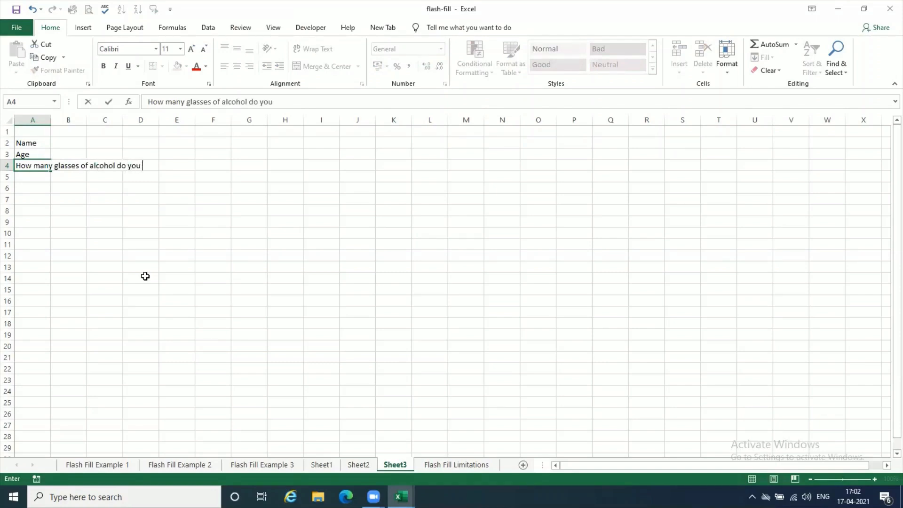
text(drink per day ?)
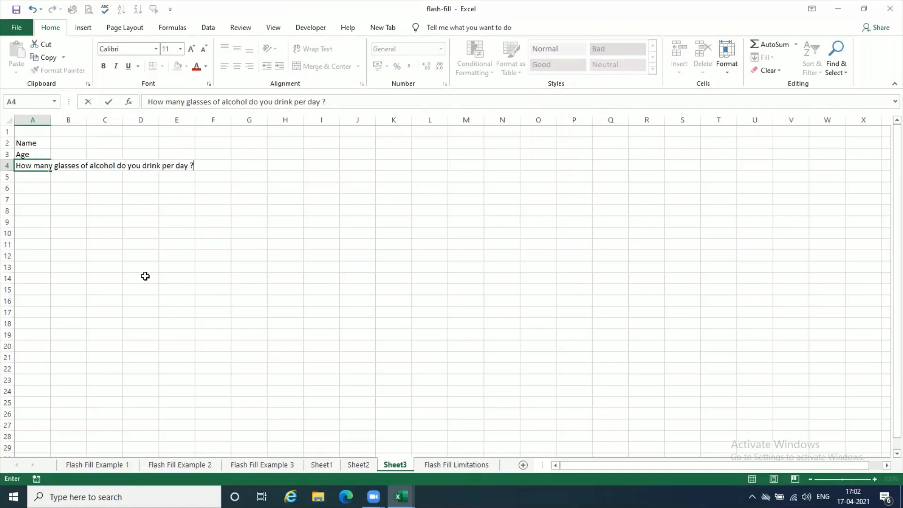
click(295, 209)
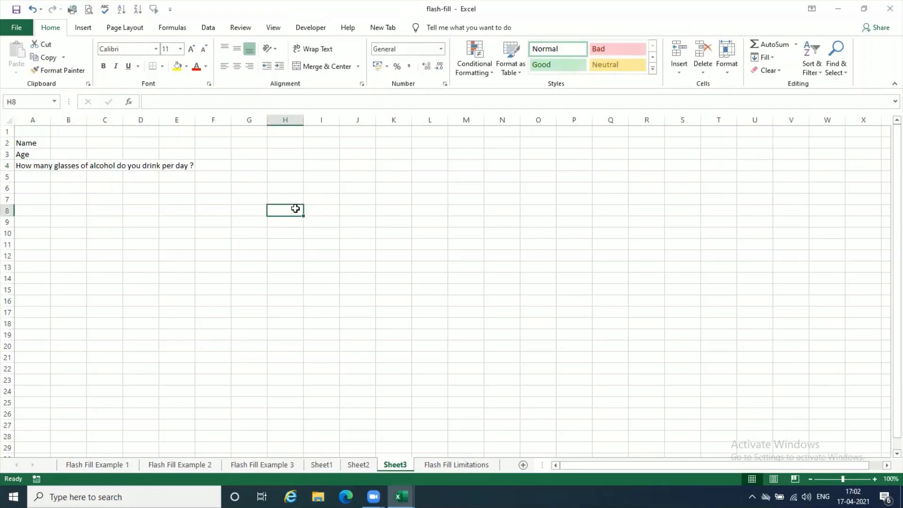
- Try 20, 25 and 21 in turn as the answer in F4, and clear the cell
click(218, 163)
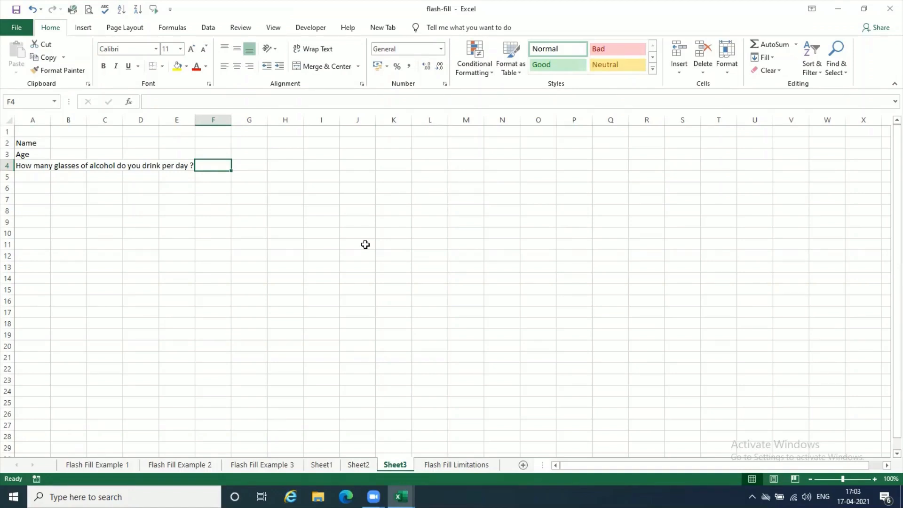
text(20)
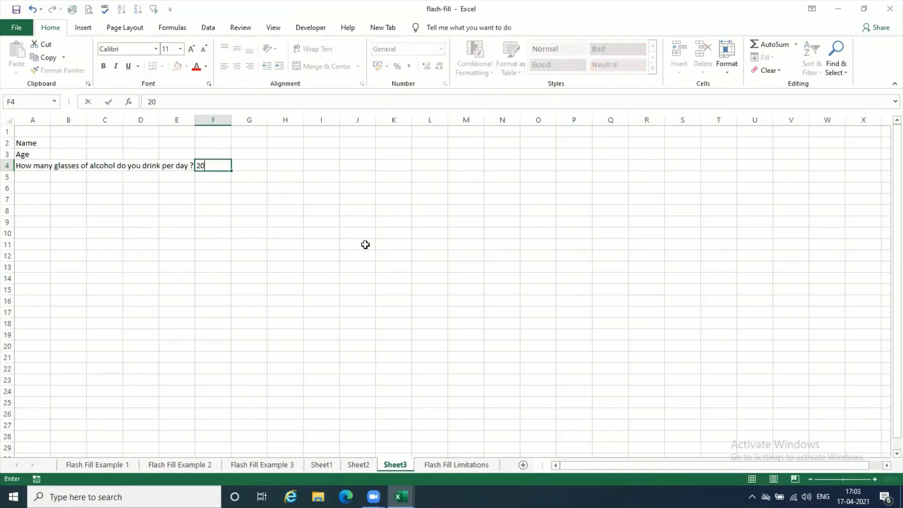
key(Return)
key(Up)
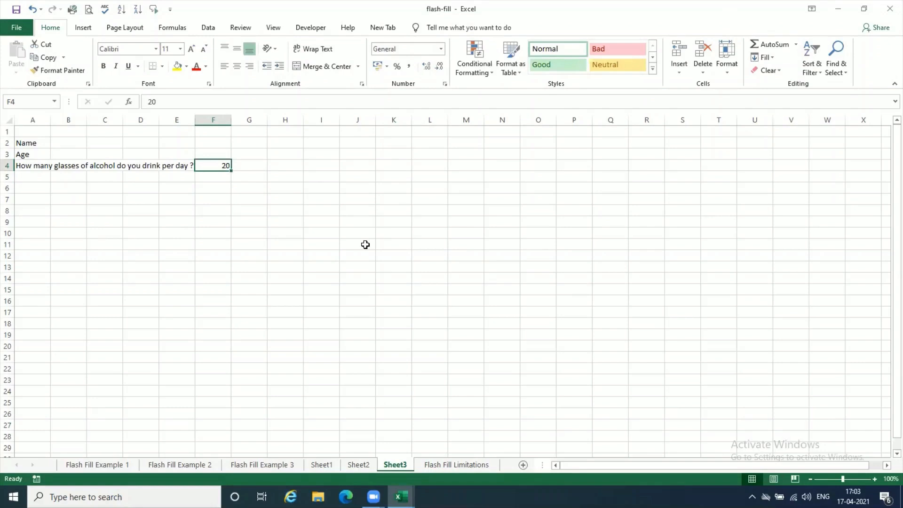
text(25)
key(Up)
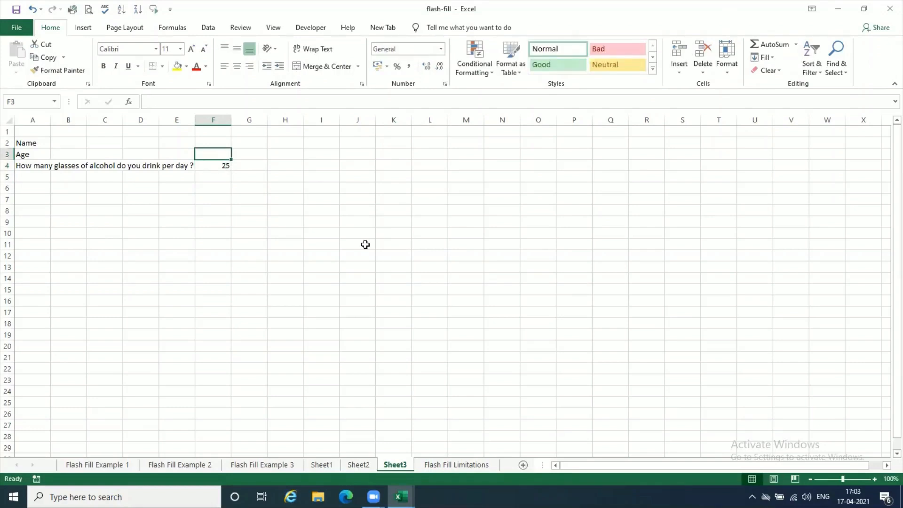
key(Down)
text(21)
key(Return)
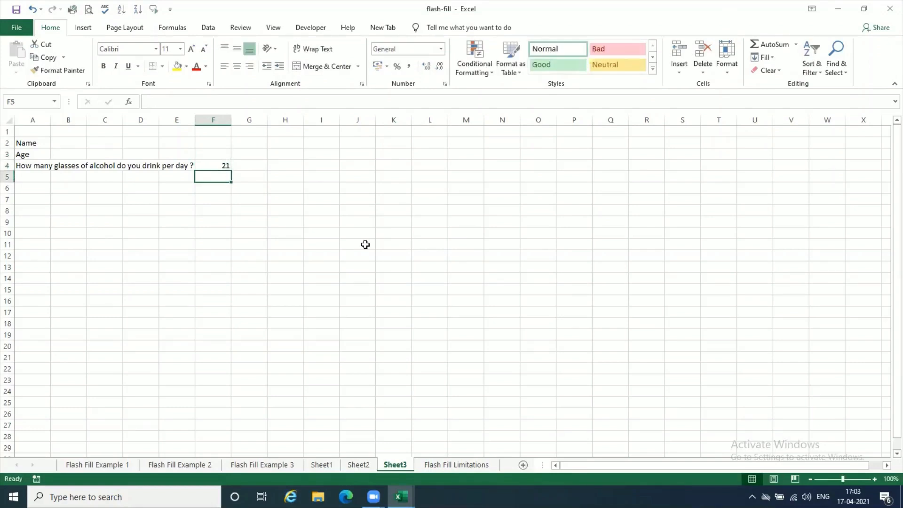
key(Up)
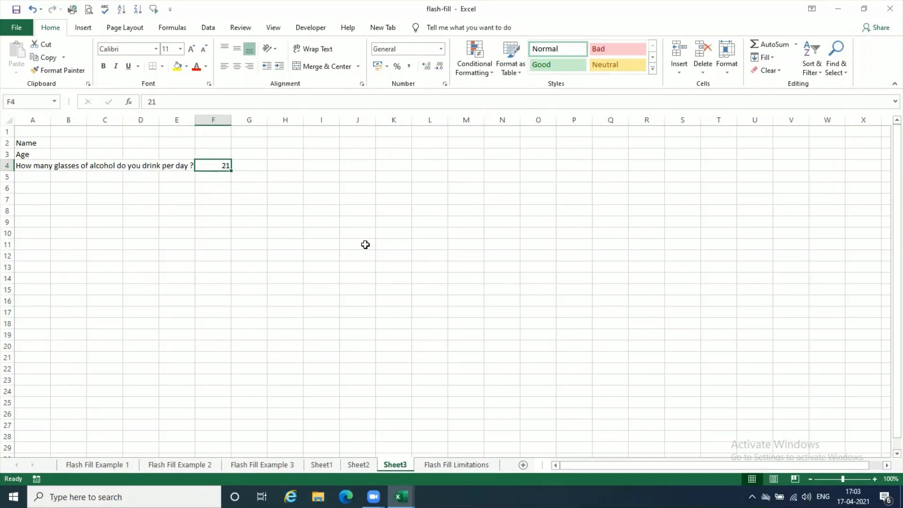
key(Delete)
- Apply data validation to F4 that allows only whole numbers between 0 and 3
click(208, 28)
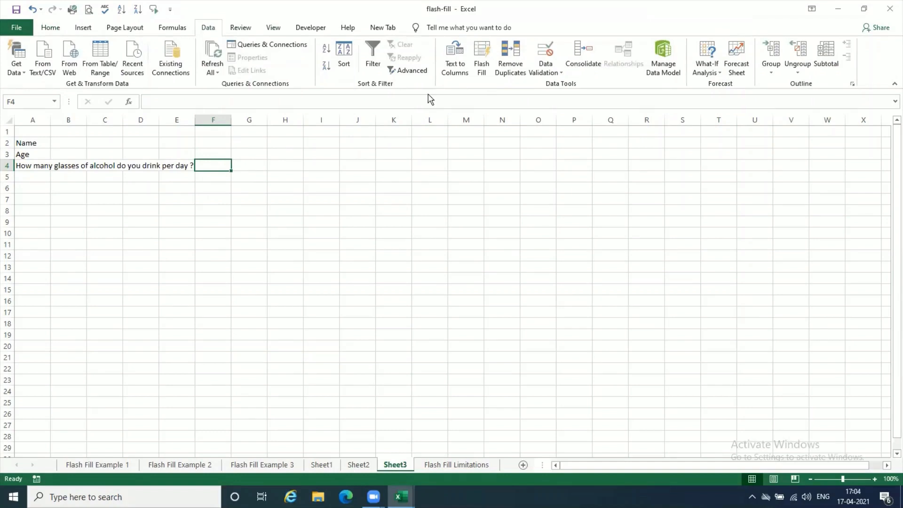
click(557, 73)
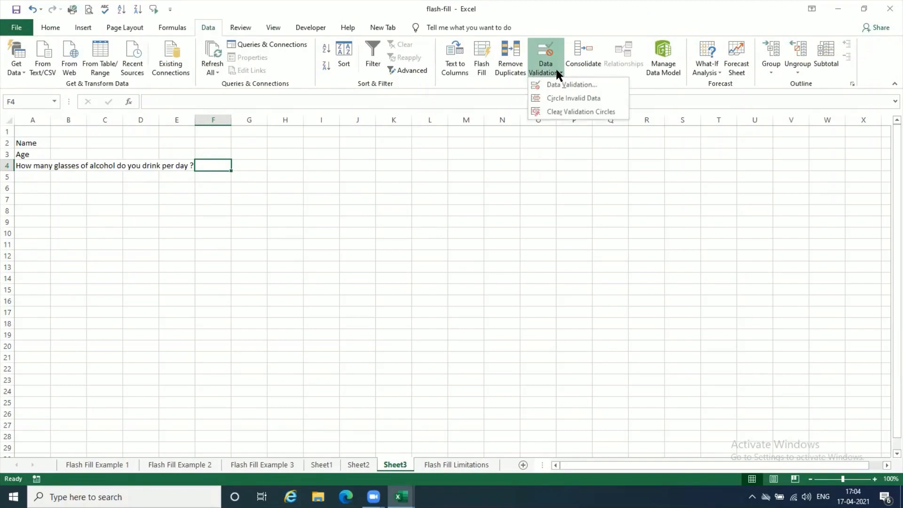
click(568, 85)
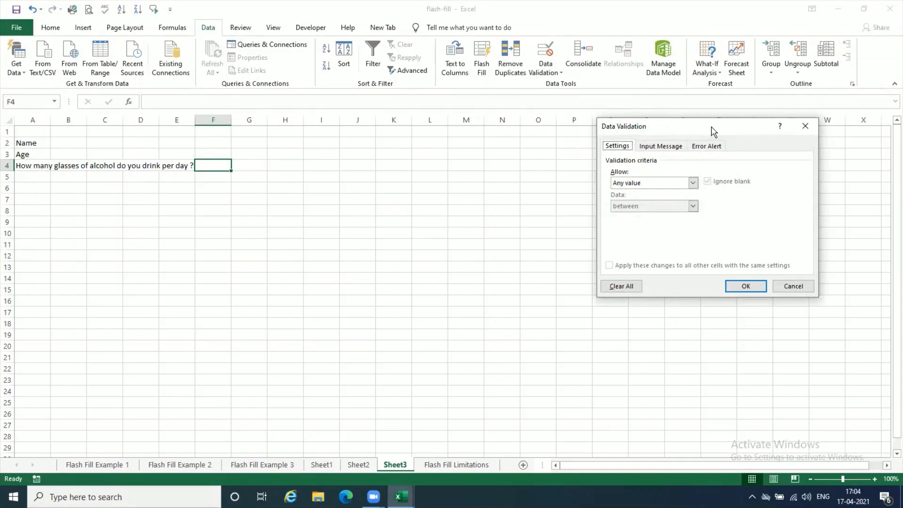
drag(693, 132, 508, 144)
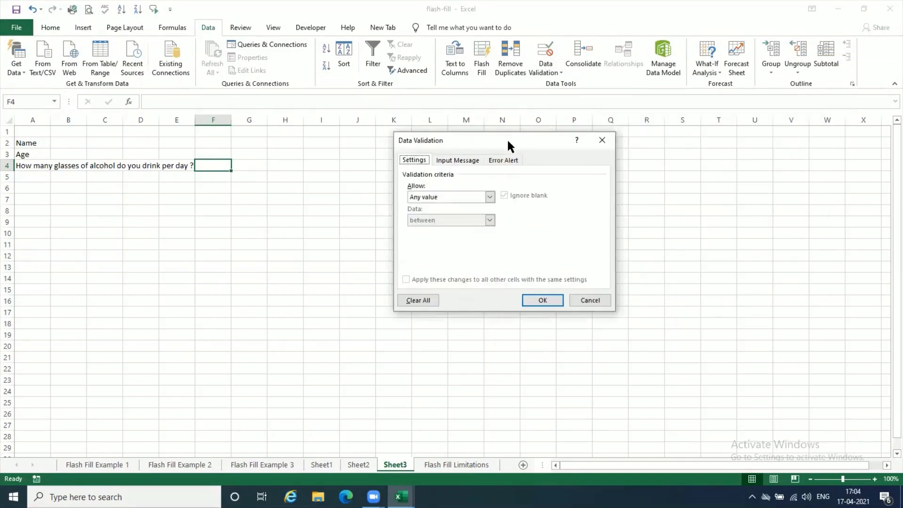
click(489, 196)
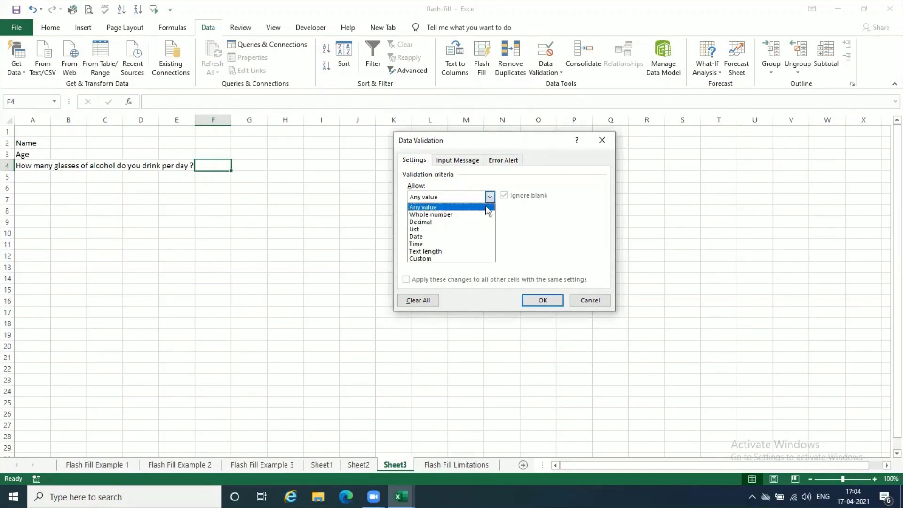
click(489, 214)
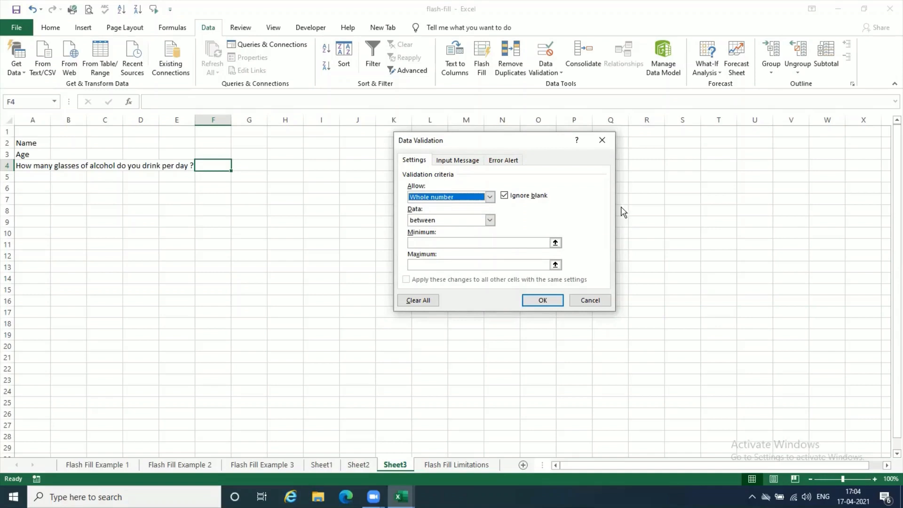
click(508, 243)
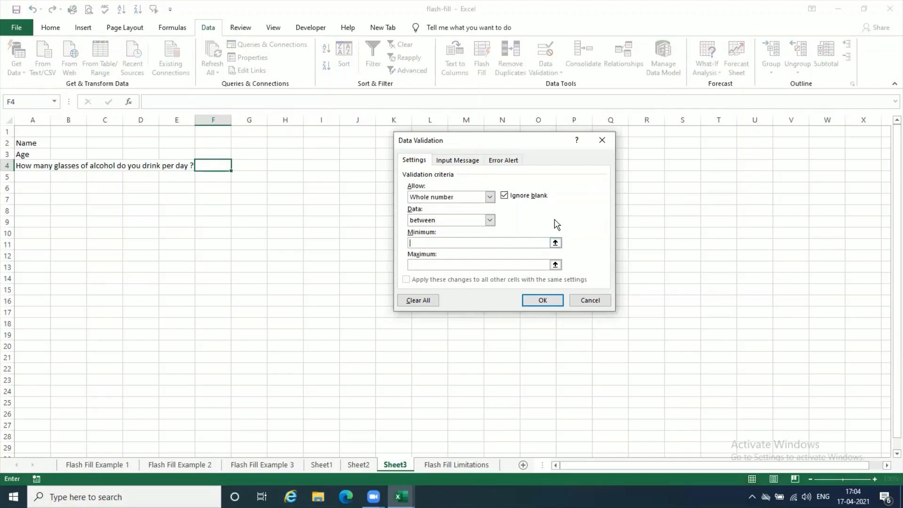
text(0)
click(463, 266)
text(3)
click(542, 300)
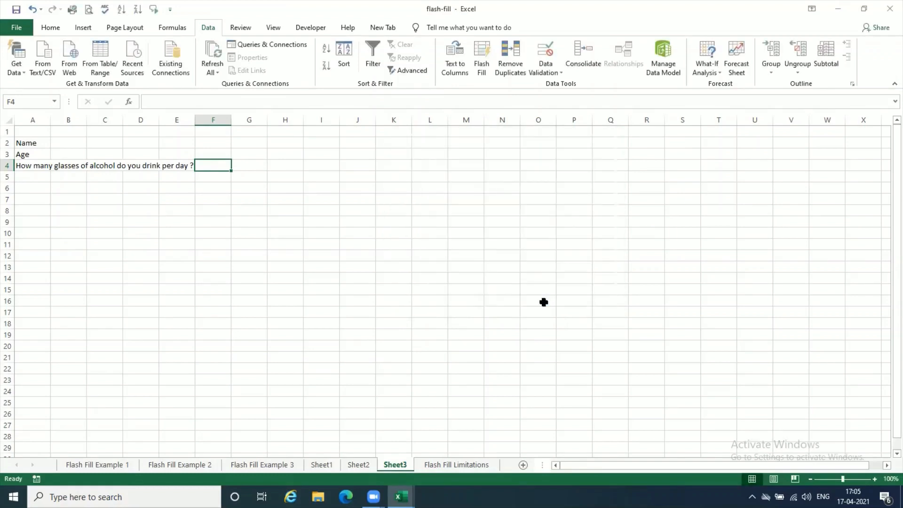
- Test the validation rule by trying to enter 5 in F4, and erase the value
text(5)
key(Return)
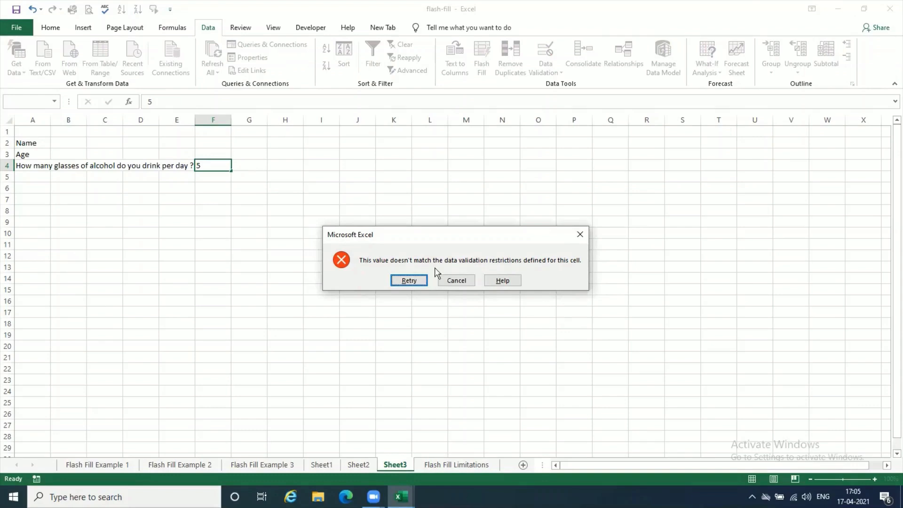
click(408, 281)
key(BackSpace)
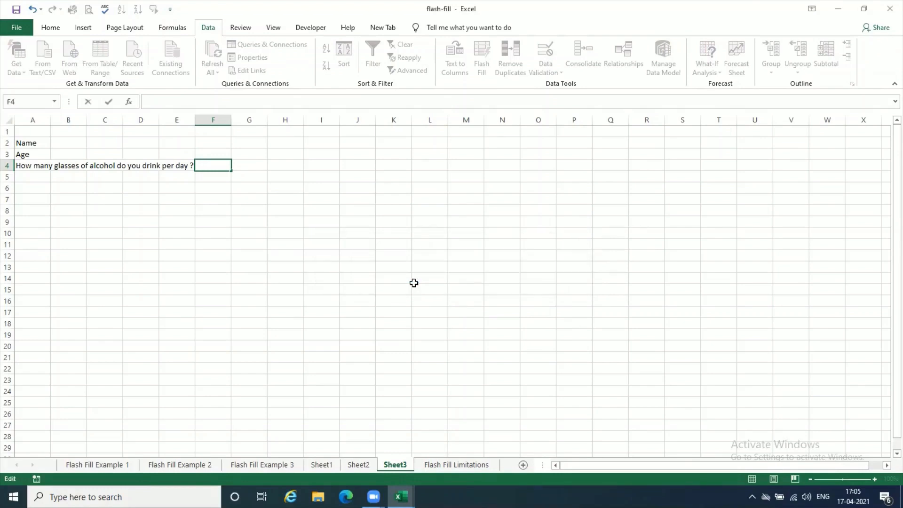
- Try to enter 7 in F4 against the validation rule, retrying it before cancelling the entry
text(7)
key(Return)
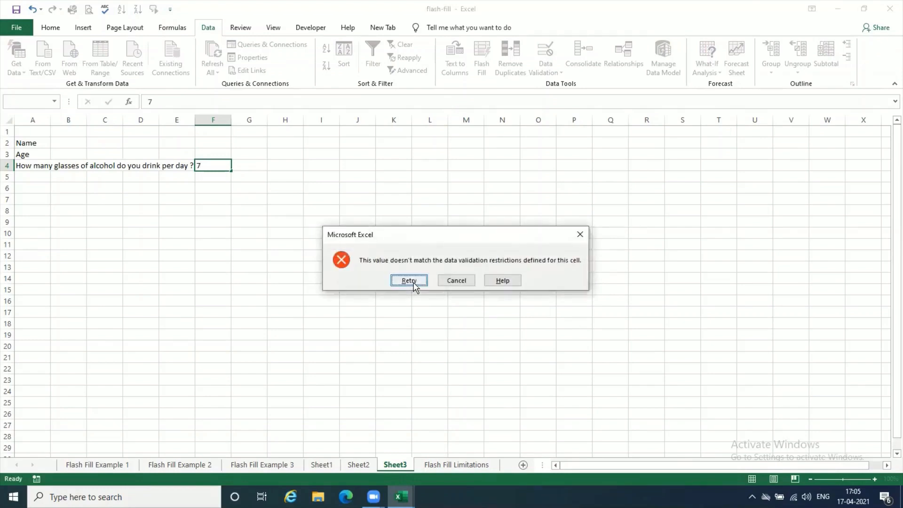
click(409, 281)
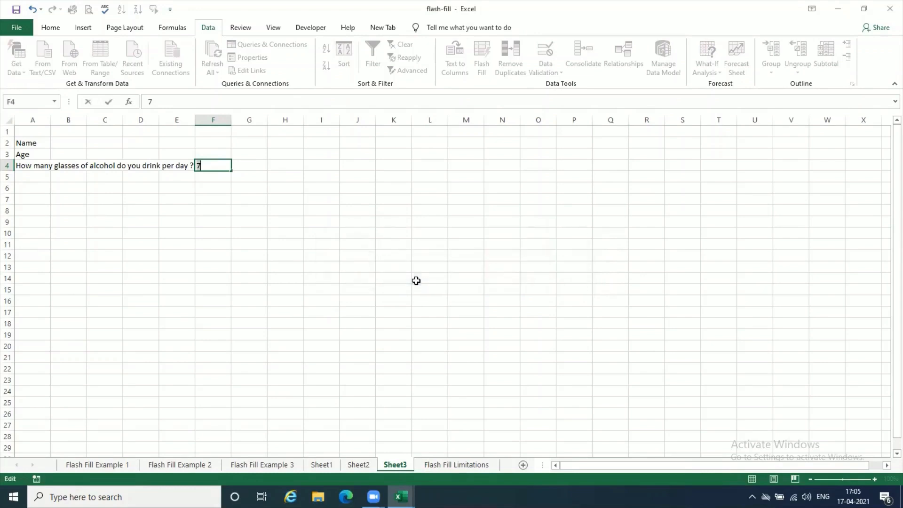
key(Return)
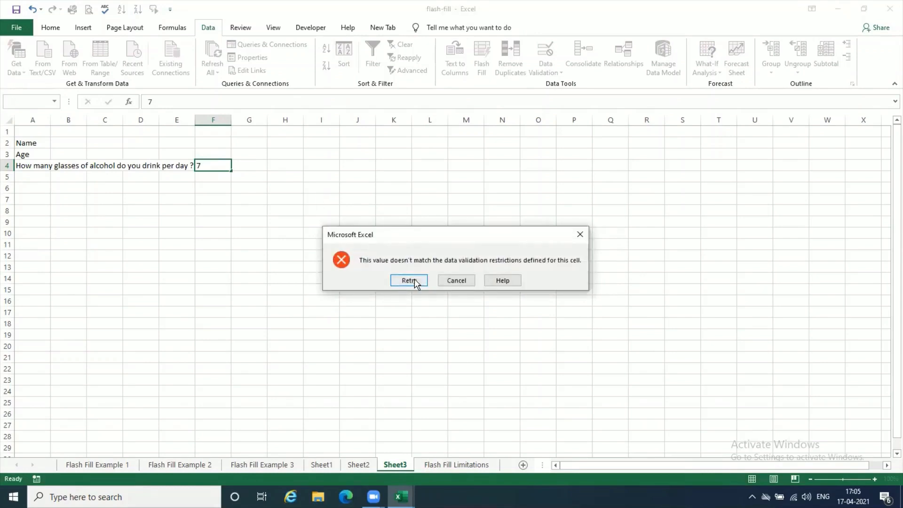
click(412, 281)
key(Return)
click(456, 281)
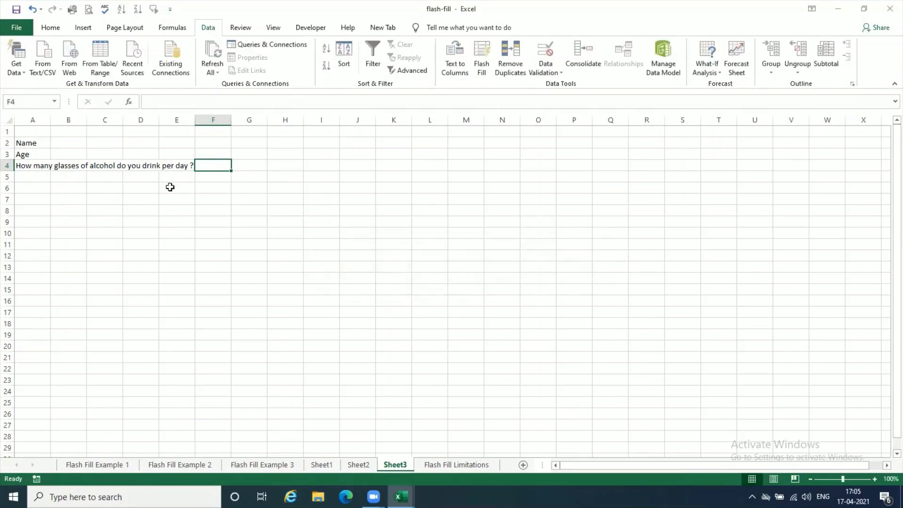
- Give F4's data validation an input message titled "Glasses of Alcohol"
click(219, 234)
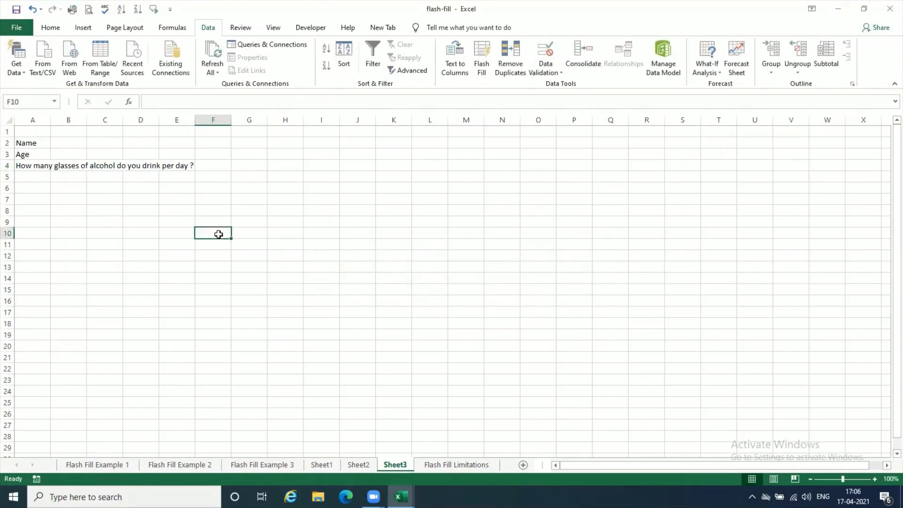
click(224, 163)
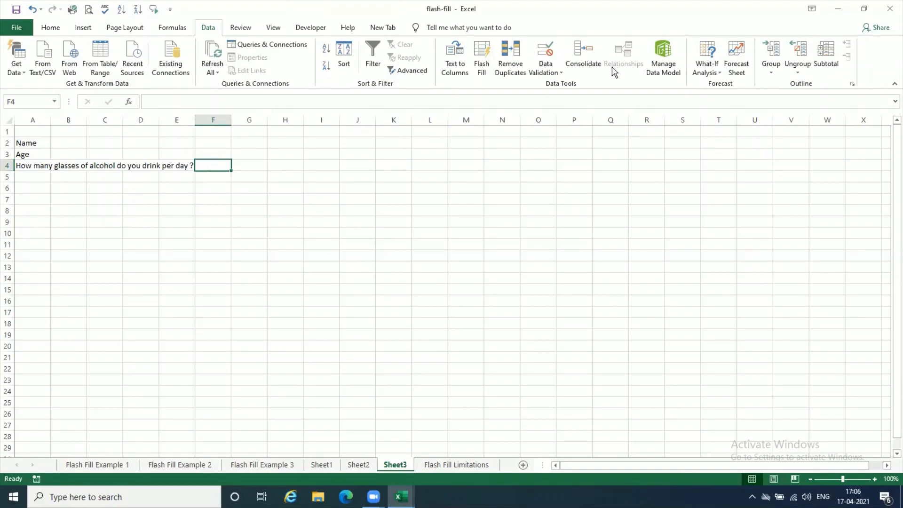
click(558, 69)
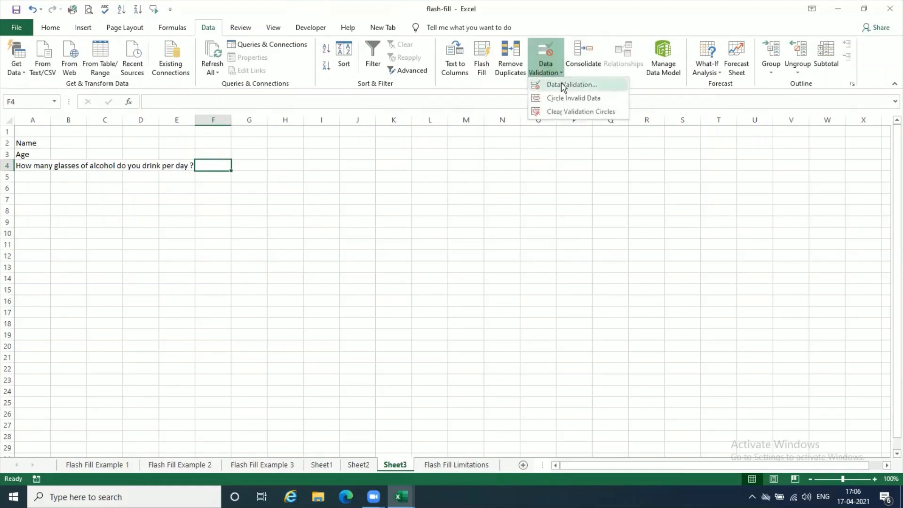
click(560, 83)
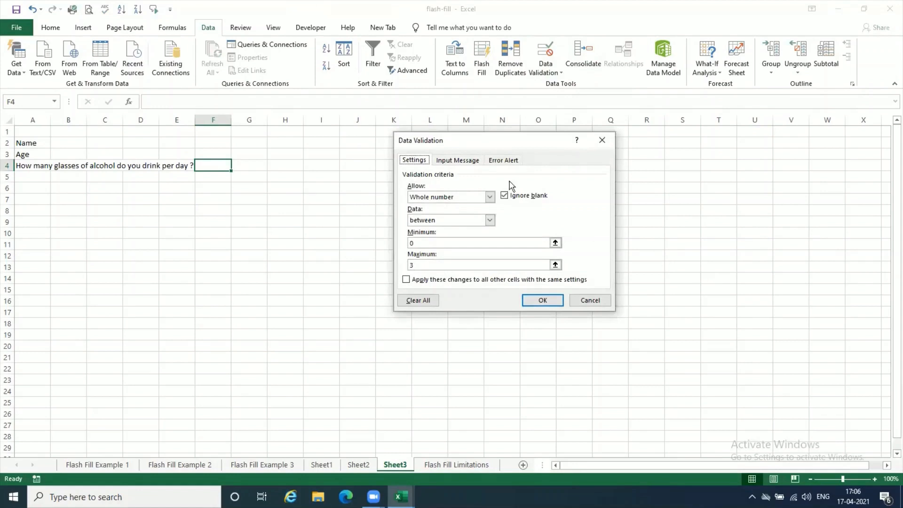
click(468, 161)
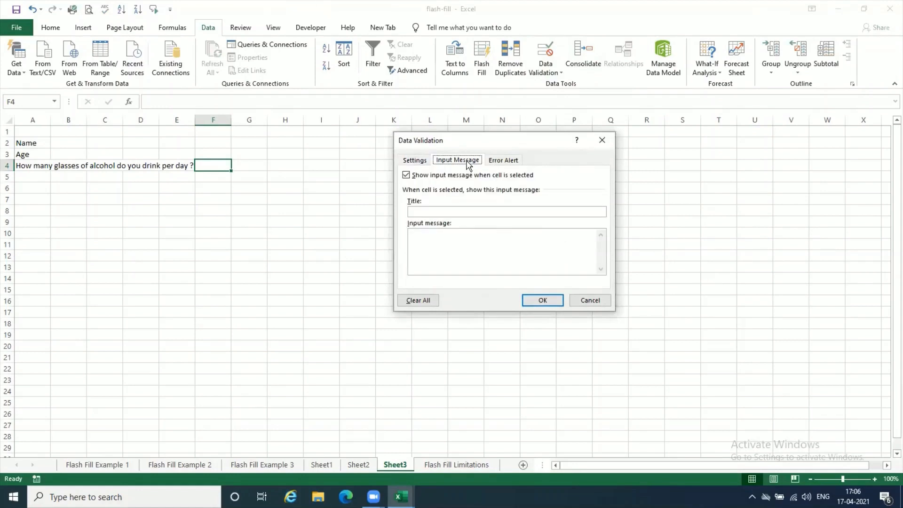
click(440, 209)
text(Glasse)
text(s )
text(of A)
text(lcohol)
text(Please )
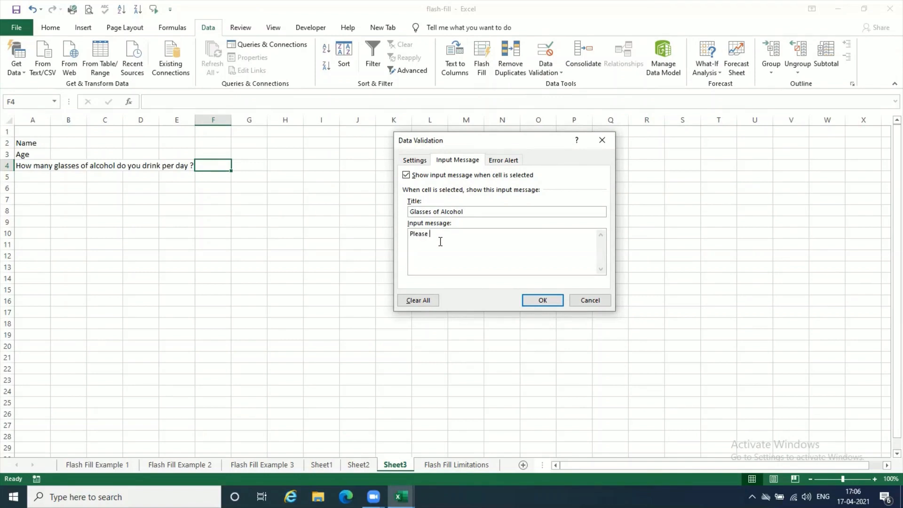
text(enter a valid number between 0 and 3)
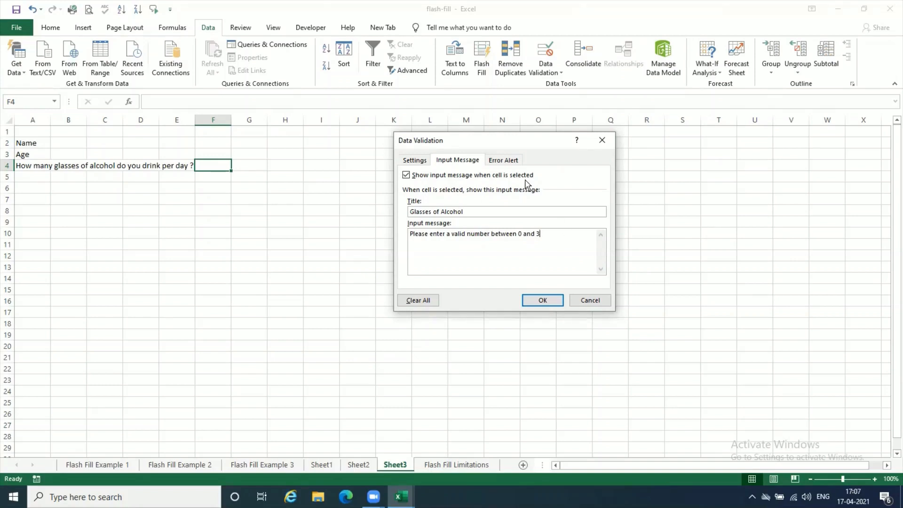
- Add a Stop error alert titled "Not a Valid Number" with the message "You are drinking too much ?" and apply the validation settings
click(516, 162)
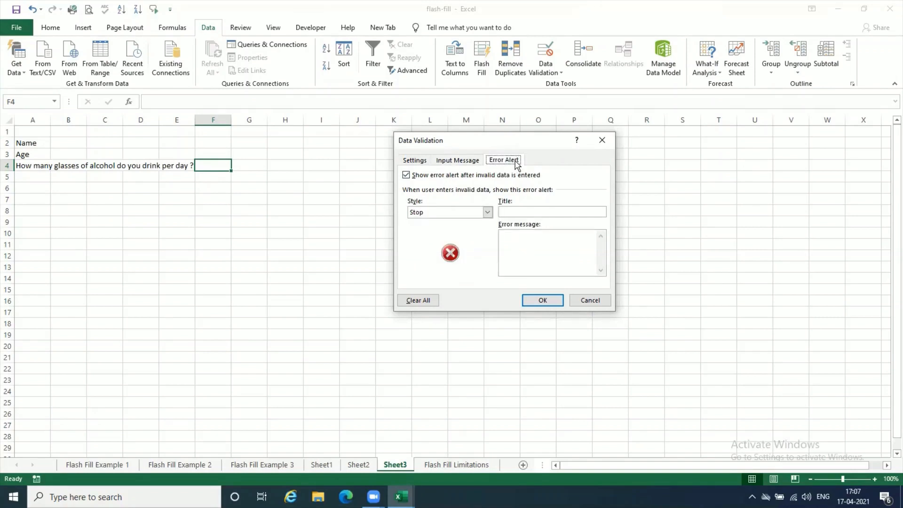
click(518, 213)
text(Not a Valid Number)
click(520, 236)
text(You ar)
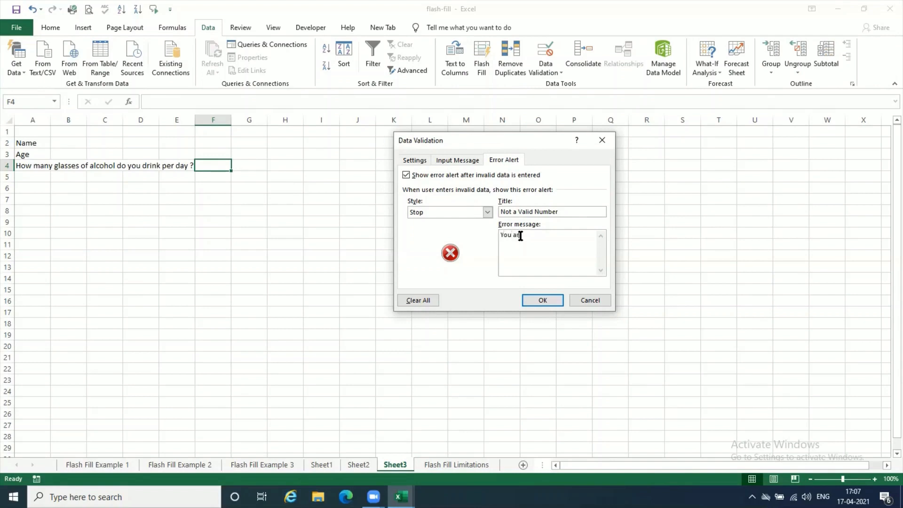
text(e drinking too much ?)
click(547, 302)
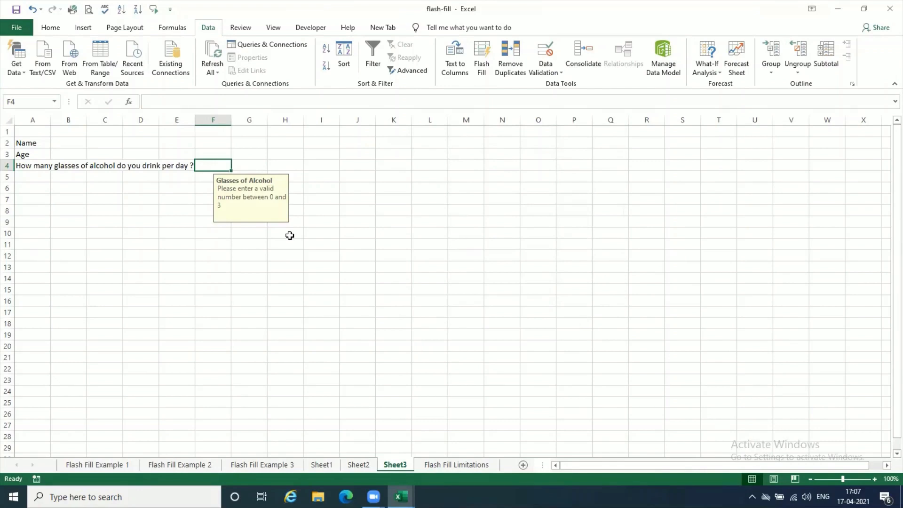
- Test the custom error alert by trying 4 in F4, and retry with 2
text(4)
key(Return)
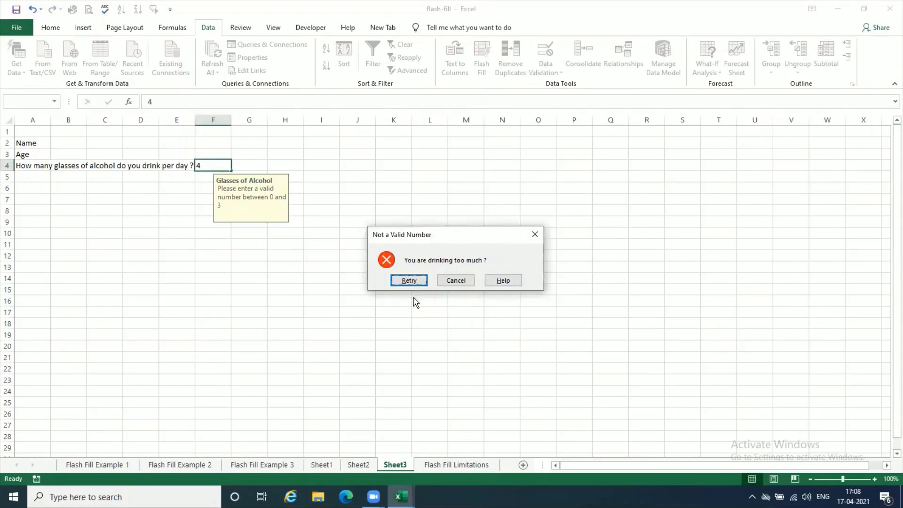
click(409, 280)
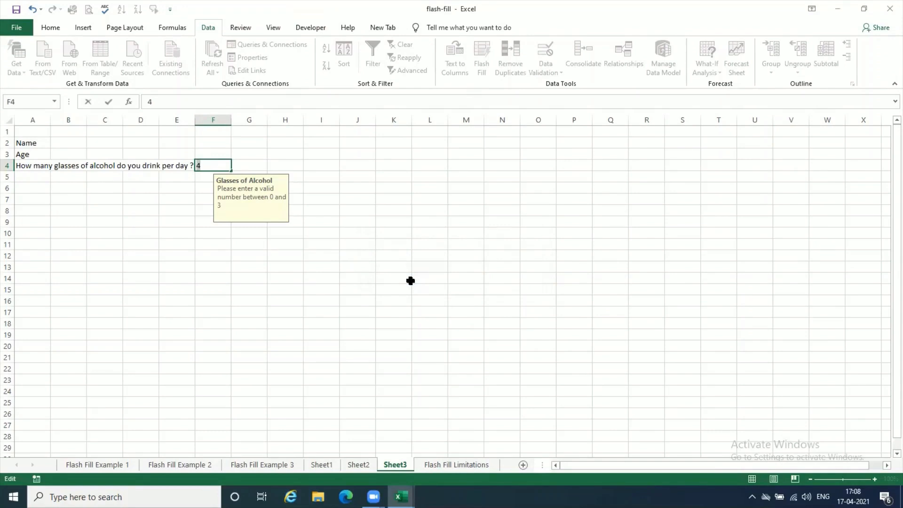
key(BackSpace)
text(2)
key(Return)
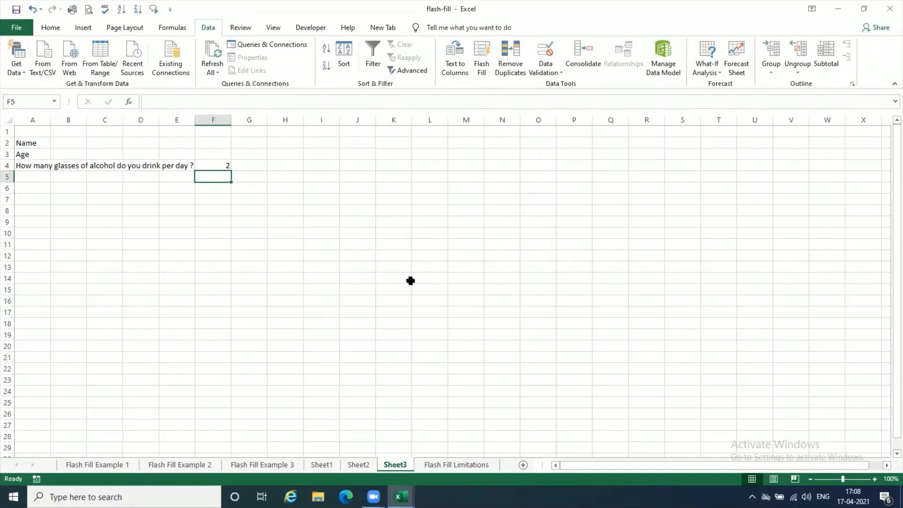
- Replace the answer in F4 with 0, and test the rule by trying to enter 3.5
key(Up)
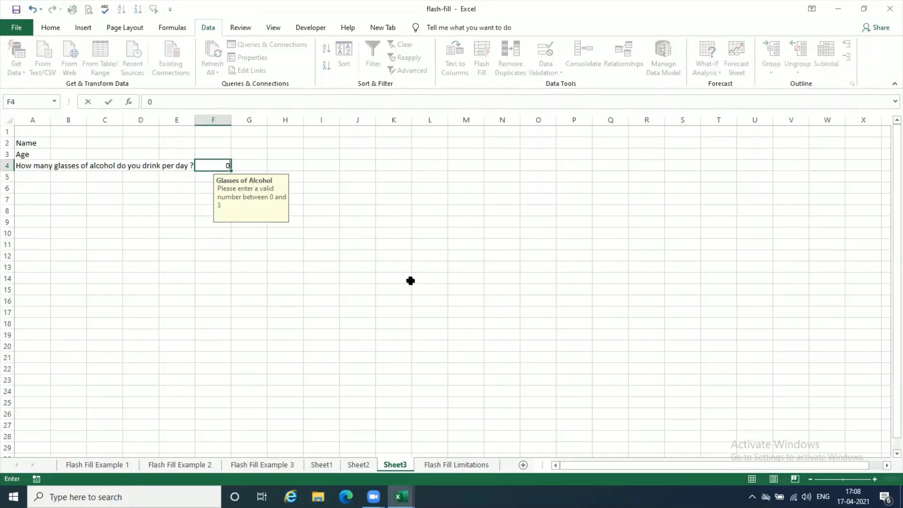
text(0)
key(Return)
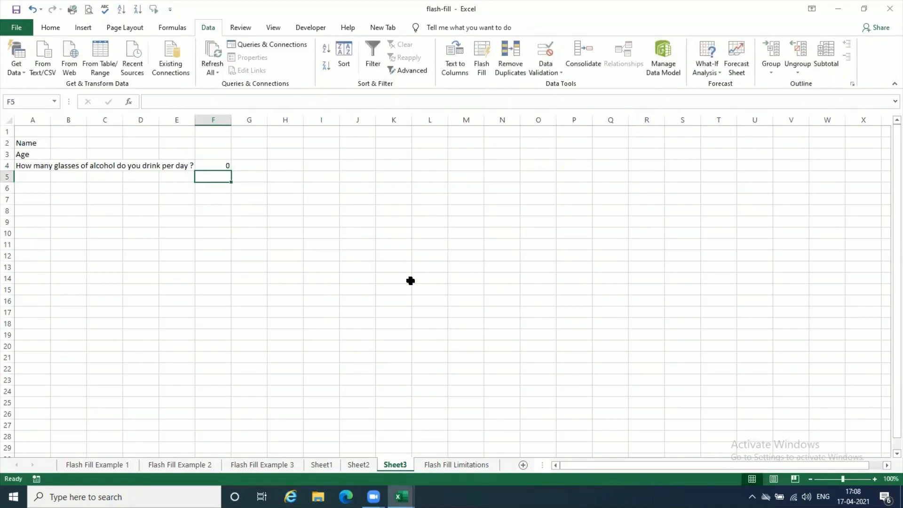
key(Up)
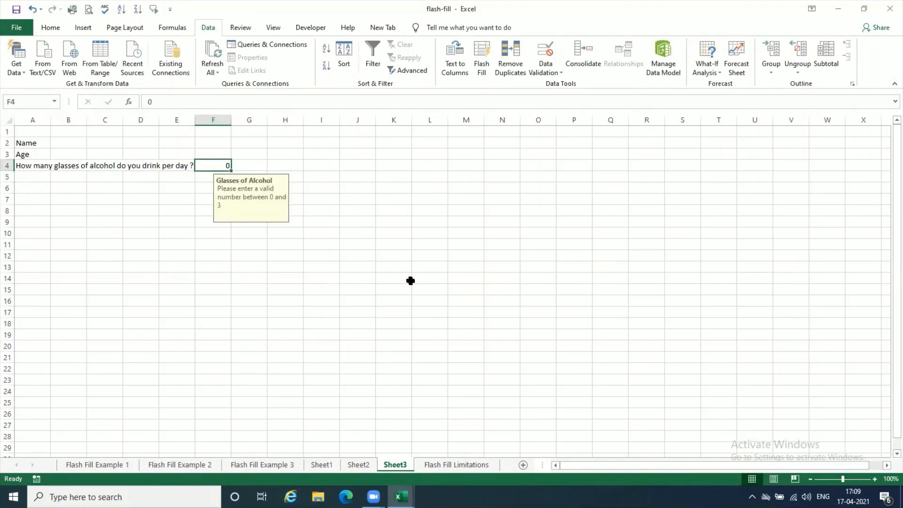
text(3.5)
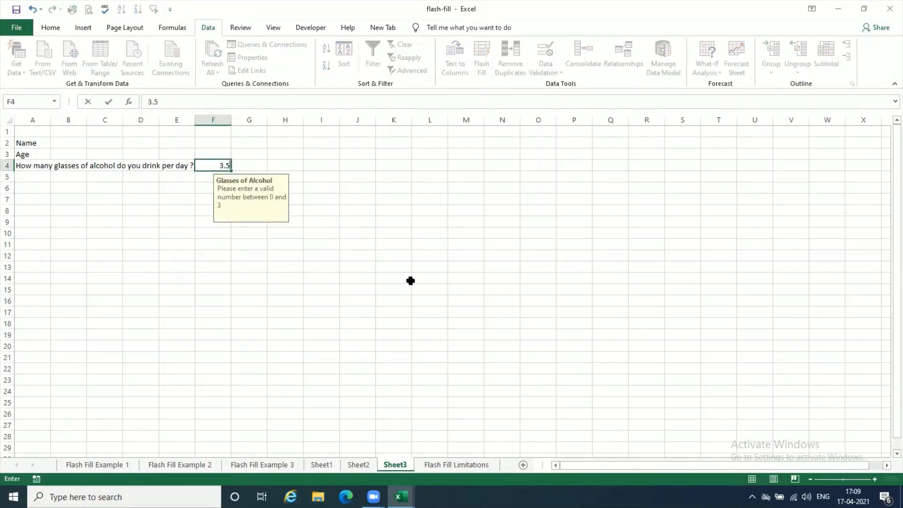
key(Return)
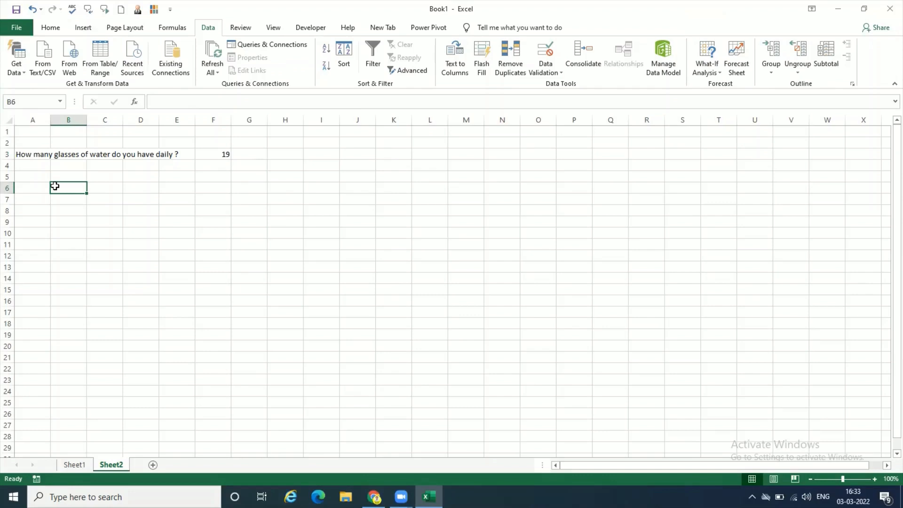
- Enter the headers Date, Product and Price in cells A6 to C6 of Book1's Sheet2
click(43, 187)
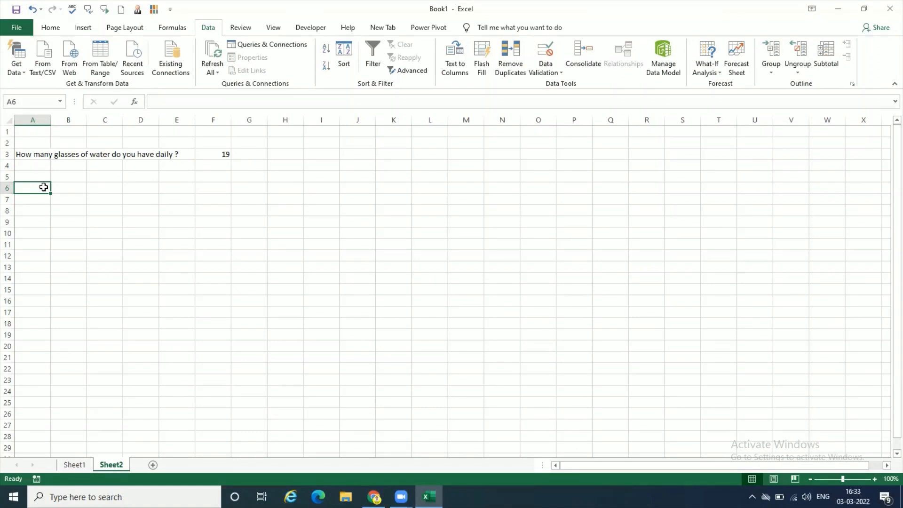
text(Date)
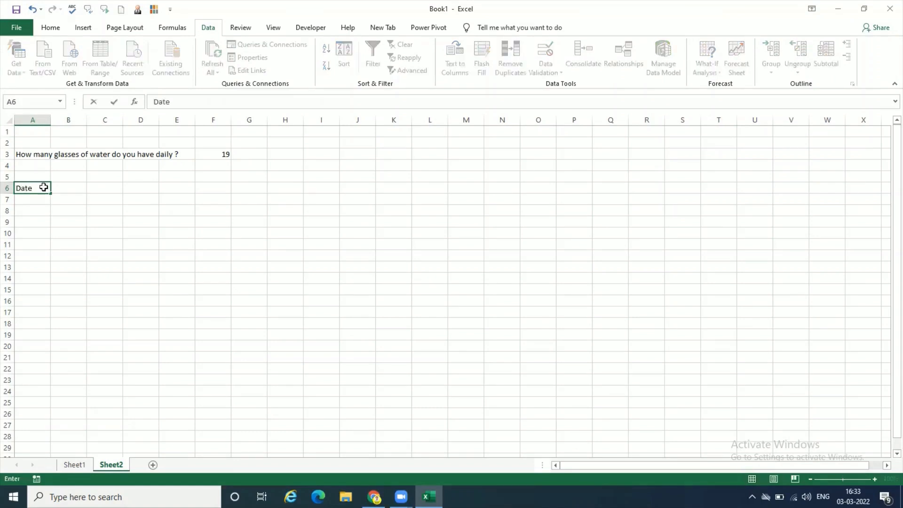
key(Return)
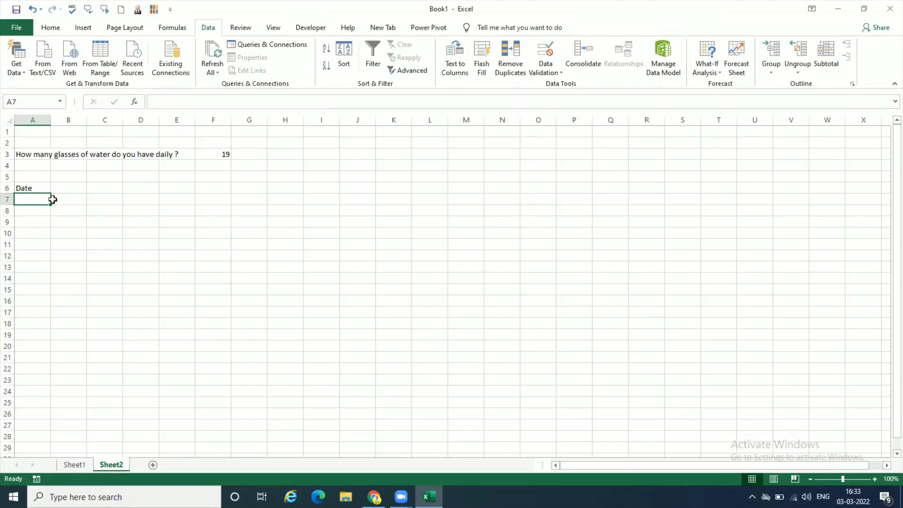
click(77, 186)
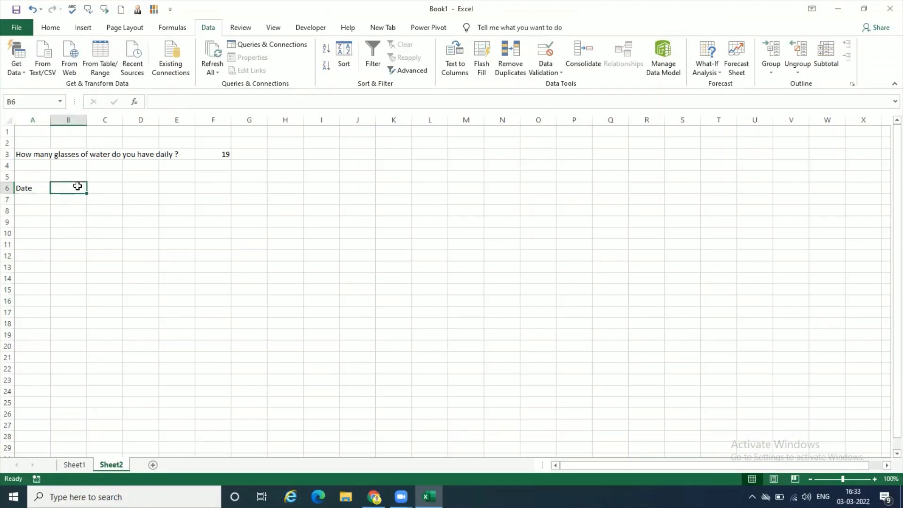
text(Product)
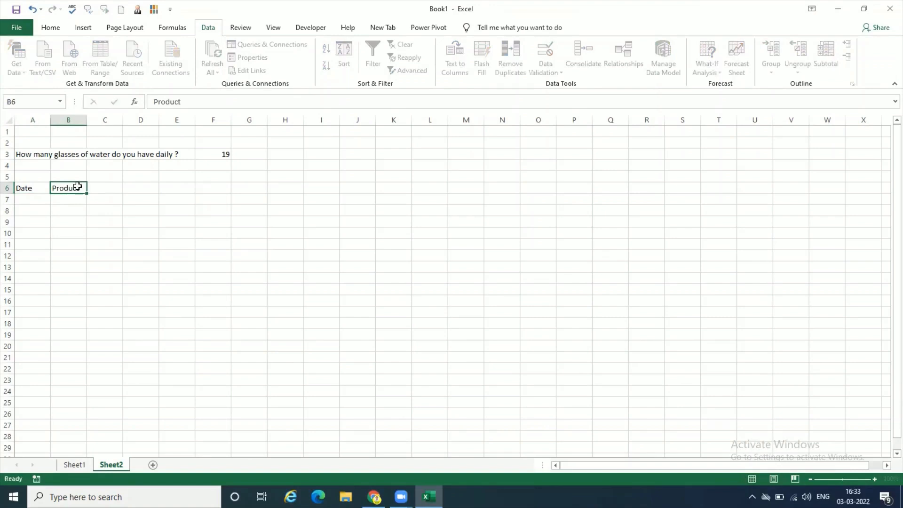
key(Tab)
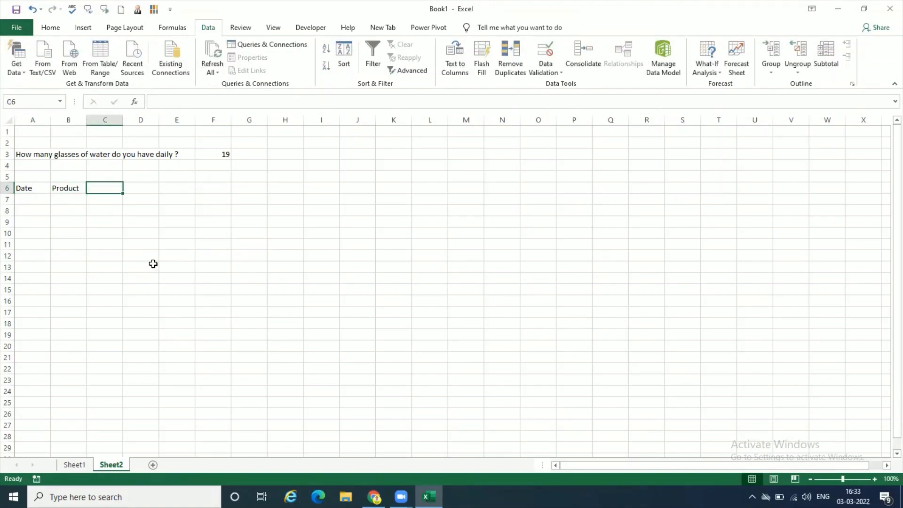
text(Price)
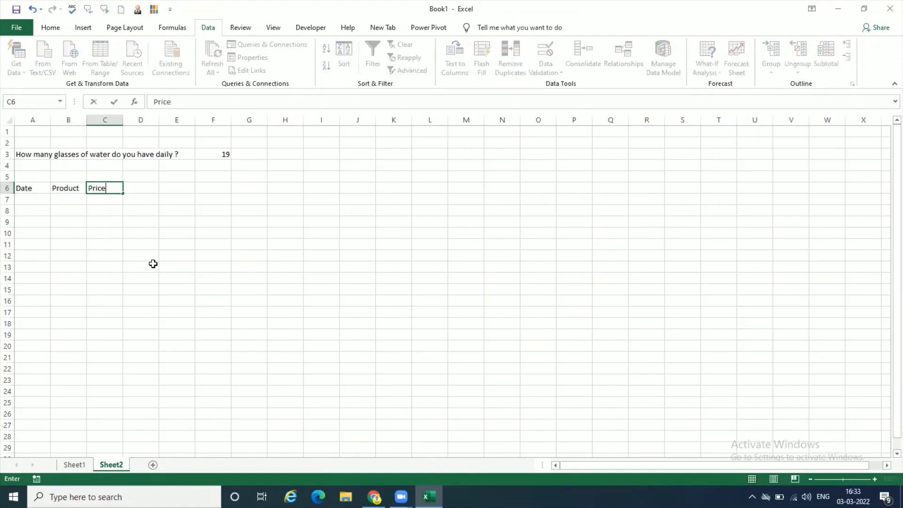
key(Return)
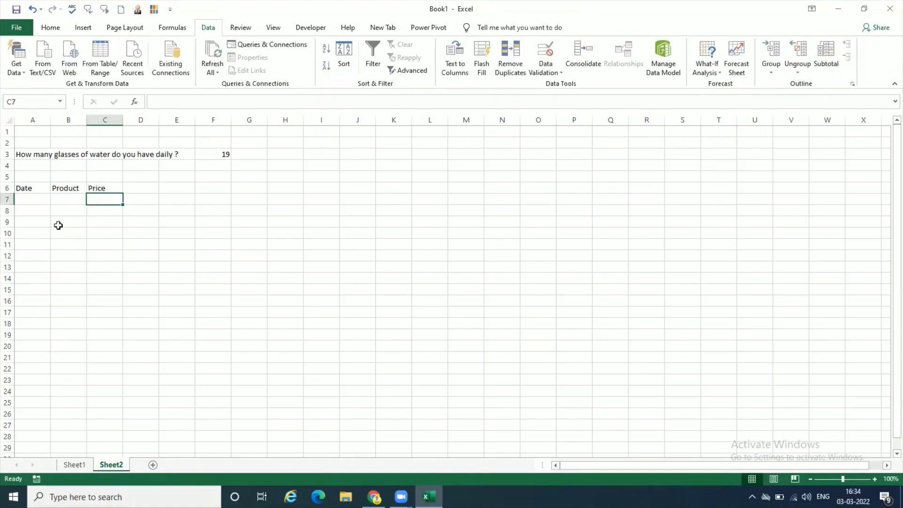
click(39, 201)
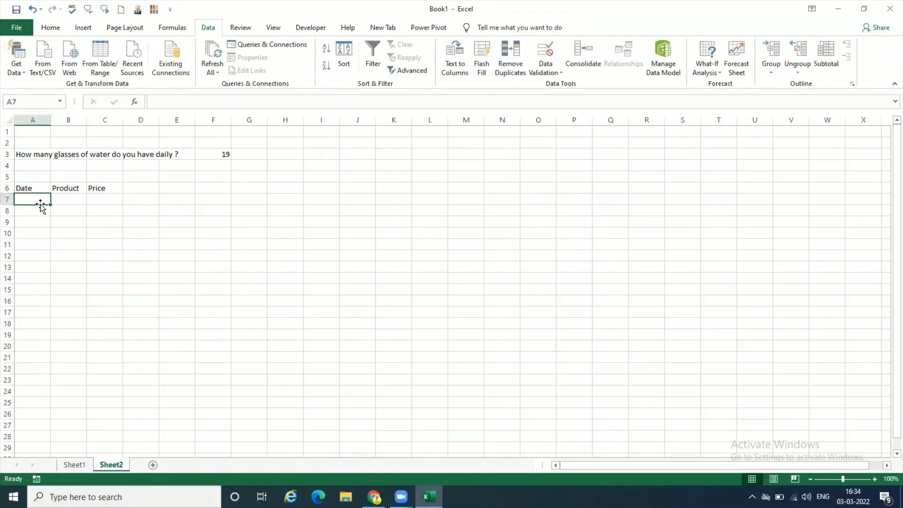
click(72, 203)
click(114, 200)
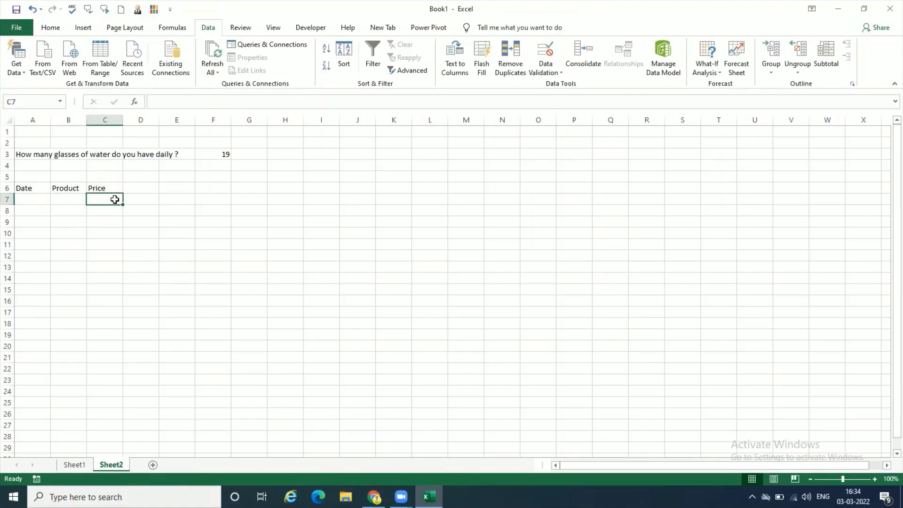
- Start a data validation rule for A7, below the Date header, that allows only dates
click(40, 199)
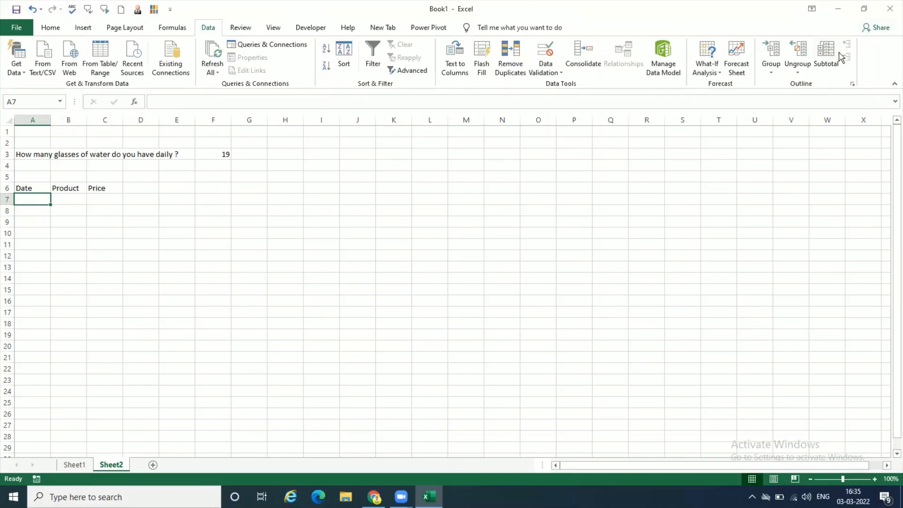
click(553, 74)
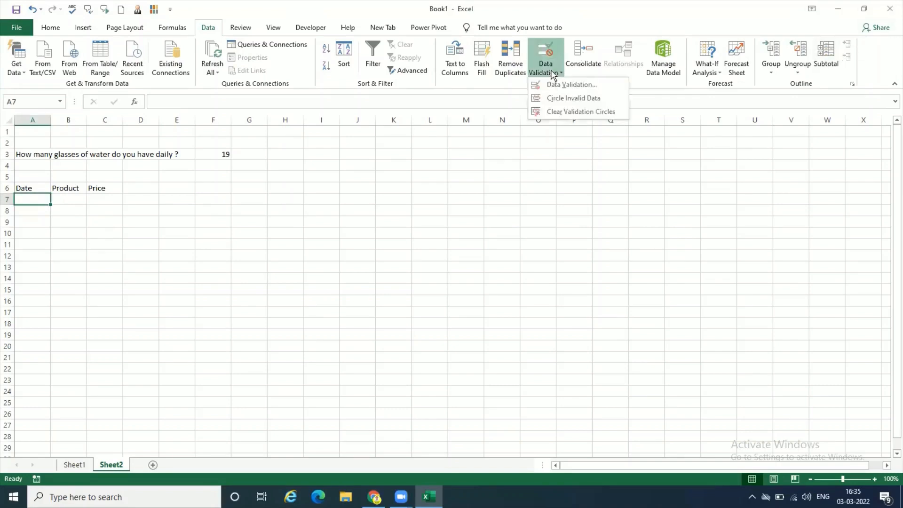
click(555, 85)
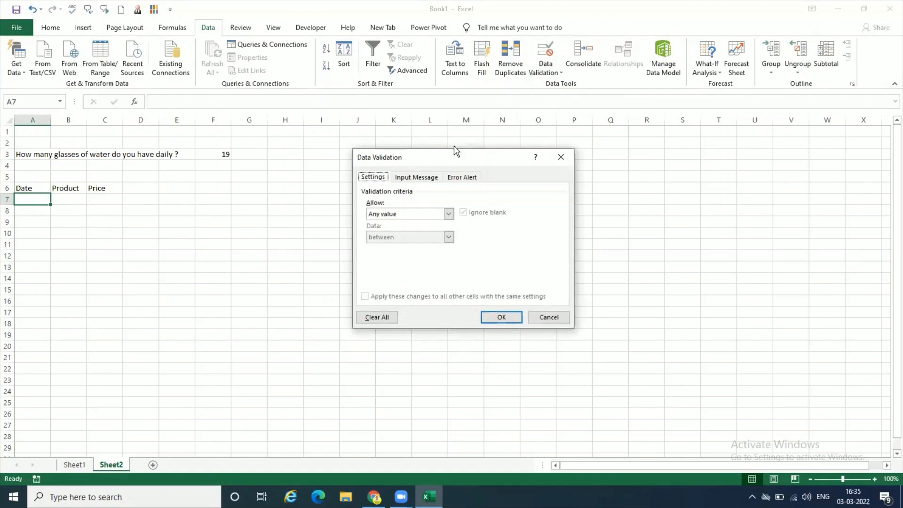
click(448, 212)
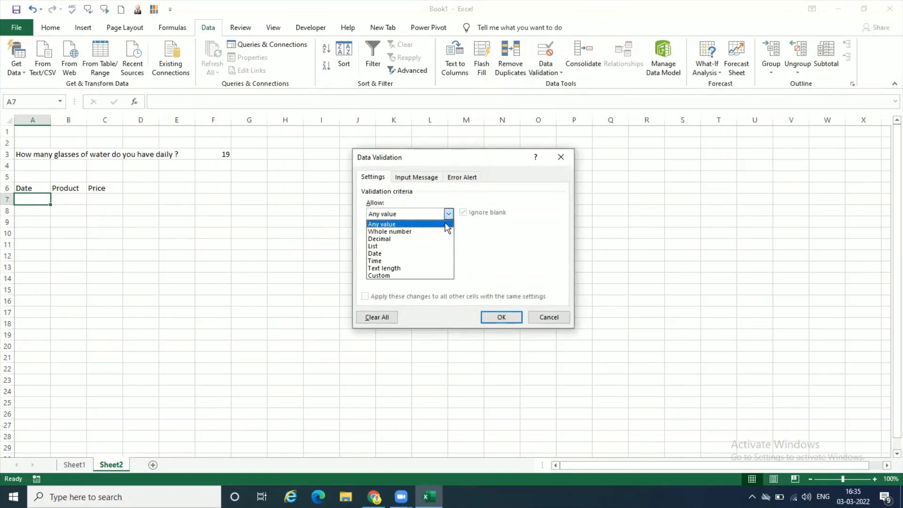
click(439, 253)
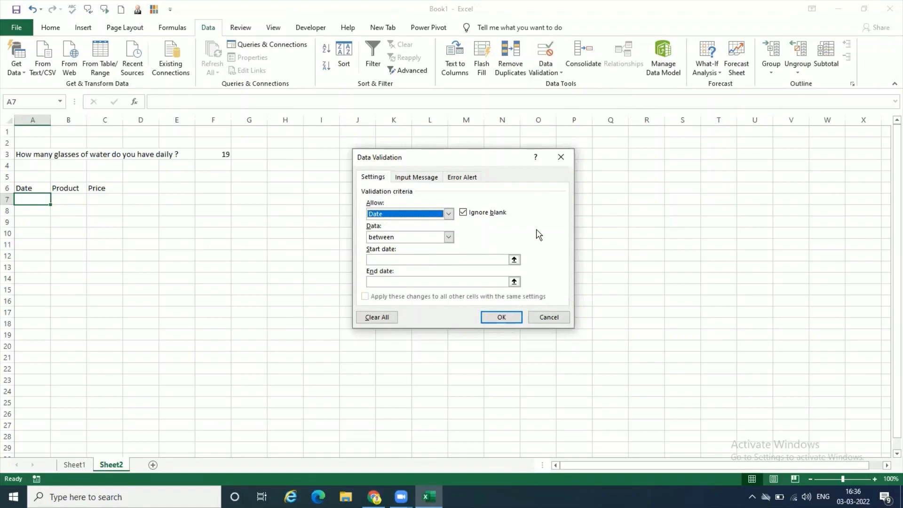
- Set the allowed range's start date to 3/1/2022 and its end date to =Today()
click(462, 260)
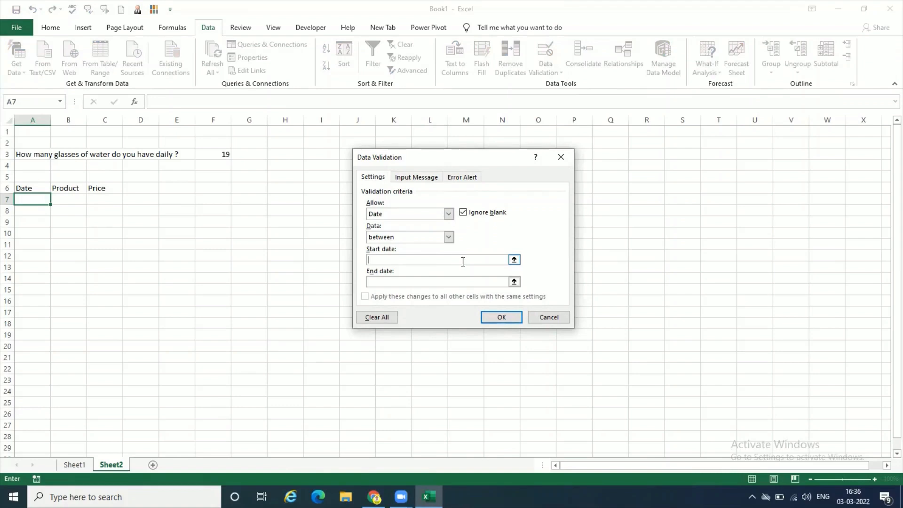
text(3/1/2022)
click(453, 282)
text(=Today()
- Give A7's validation rule an input message titled "Enter a Date"
click(429, 181)
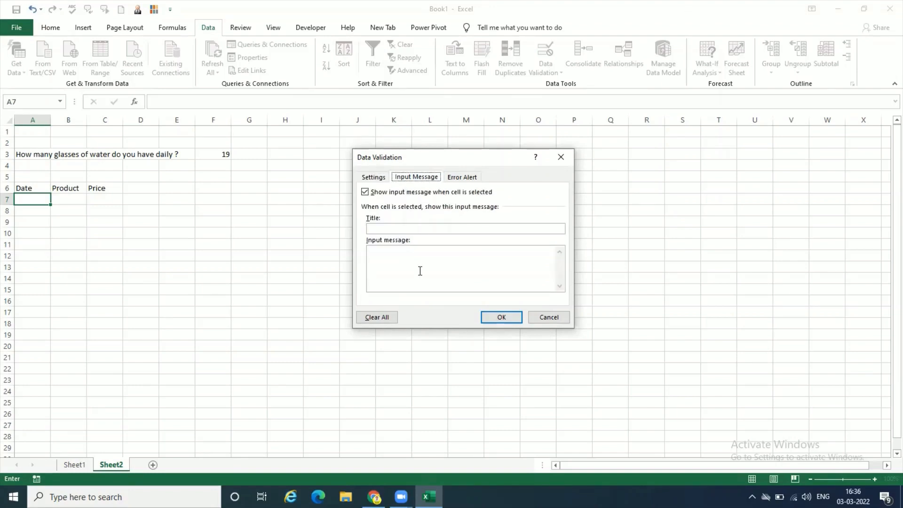
click(408, 229)
text(Enter a Date)
- Set the title of the rule's Stop-style error alert to "Invalid Date"
click(459, 180)
click(469, 228)
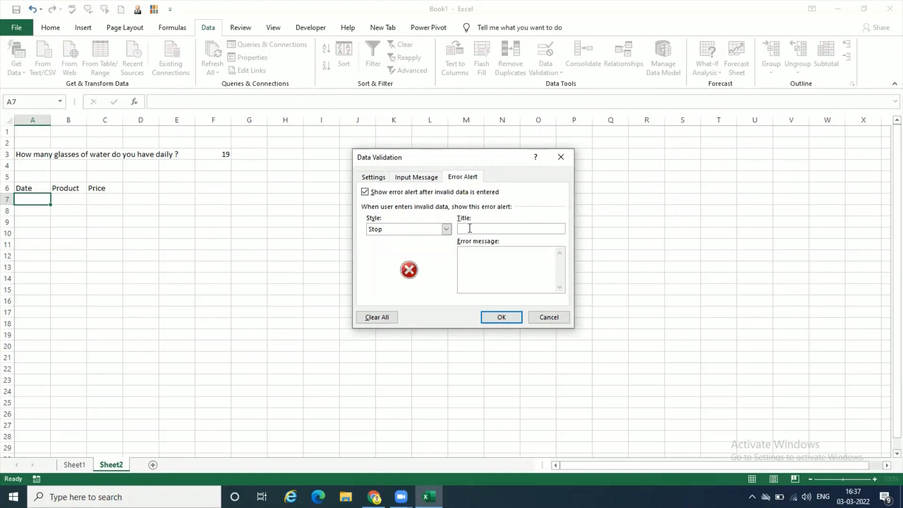
text(D)
key(BackSpace)
text(Im)
key(BackSpace)
text(nvalid DAte)
key(BackSpace)
key(BackSpace)
key(BackSpace)
text(ate)
- Set the alert's error message to "Please enter the date between 1st march to today" and apply the validation rule
click(474, 263)
text(DAte)
key(BackSpace)
key(BackSpace)
key(BackSpace)
key(BackSpace)
text(Please select)
key(BackSpace)
key(BackSpace)
key(BackSpace)
key(BackSpace)
key(BackSpace)
key(BackSpace)
key(BackSpace)
text(enter the date after)
key(BackSpace)
key(BackSpace)
key(BackSpace)
key(BackSpace)
text(between 1)
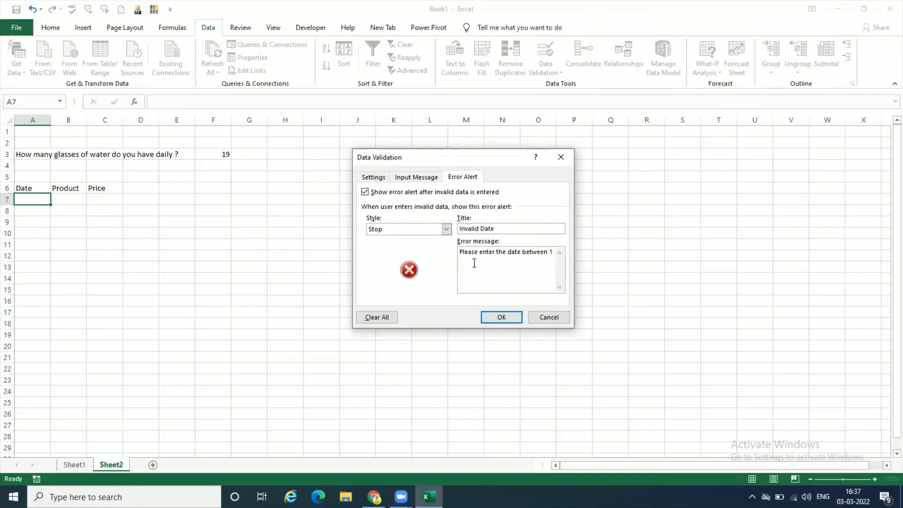
text(st march to today)
click(500, 317)
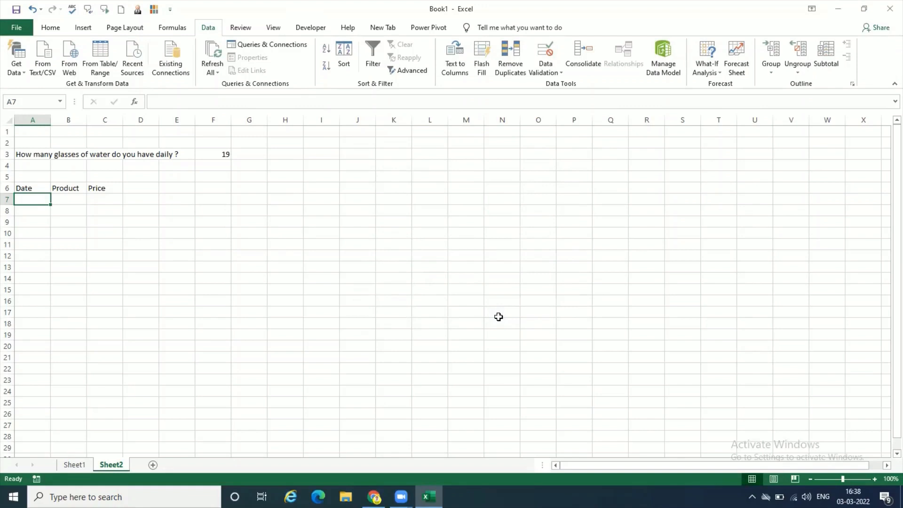
- Test the date rule in A7 by entering 2/3/2022 and replacing it with 28-02-2022
text(2/)
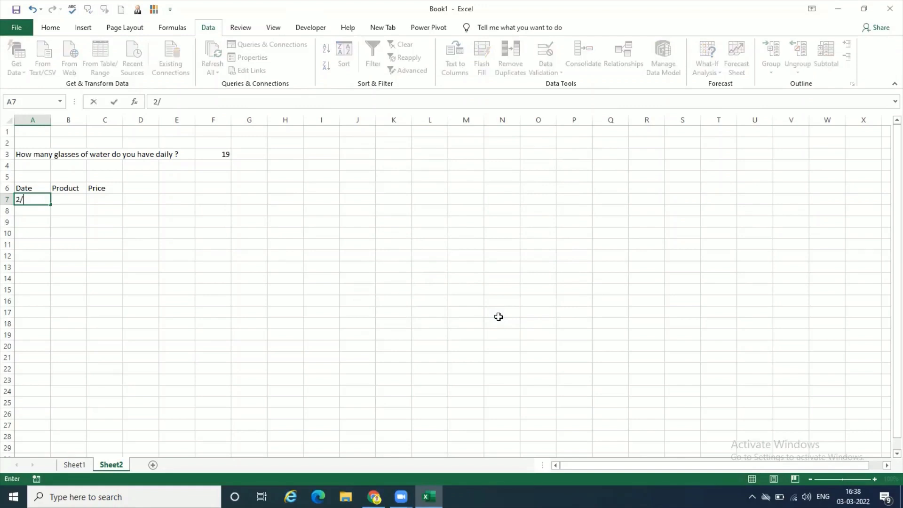
text(3/2022)
key(Return)
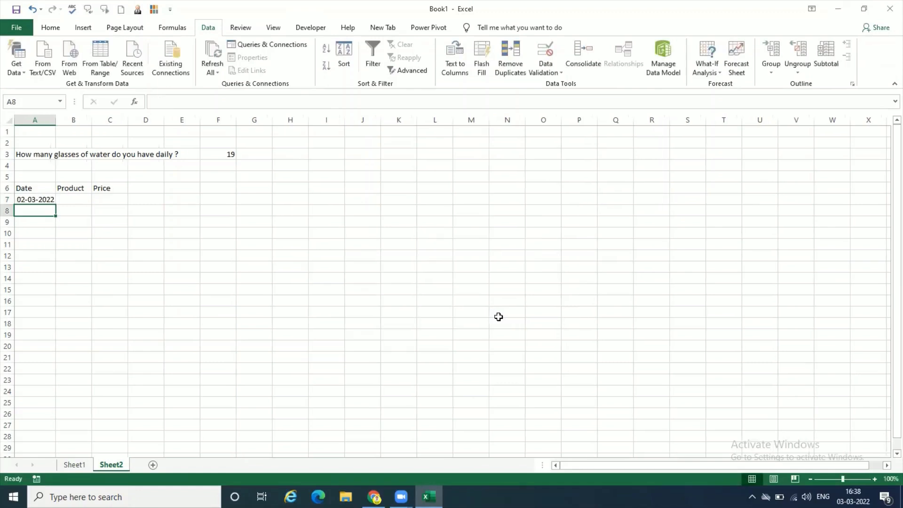
click(47, 198)
text(28)
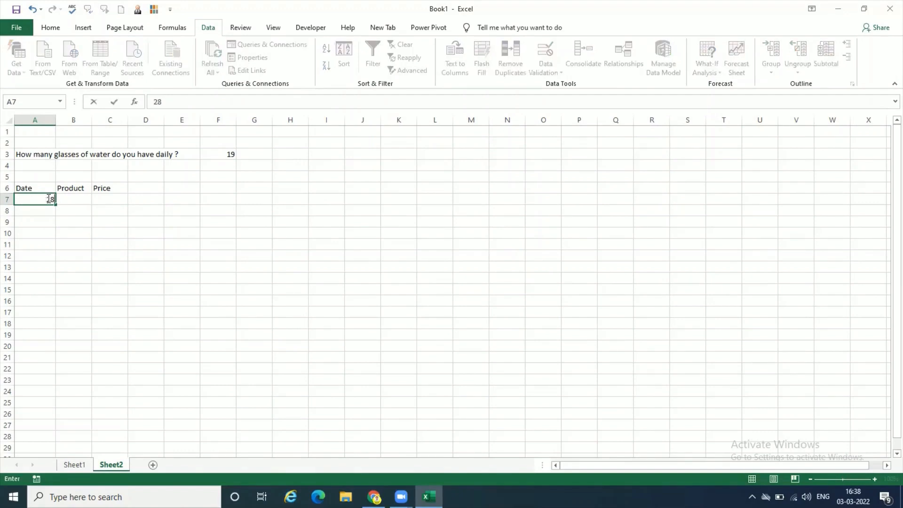
text(-02-2022)
key(Return)
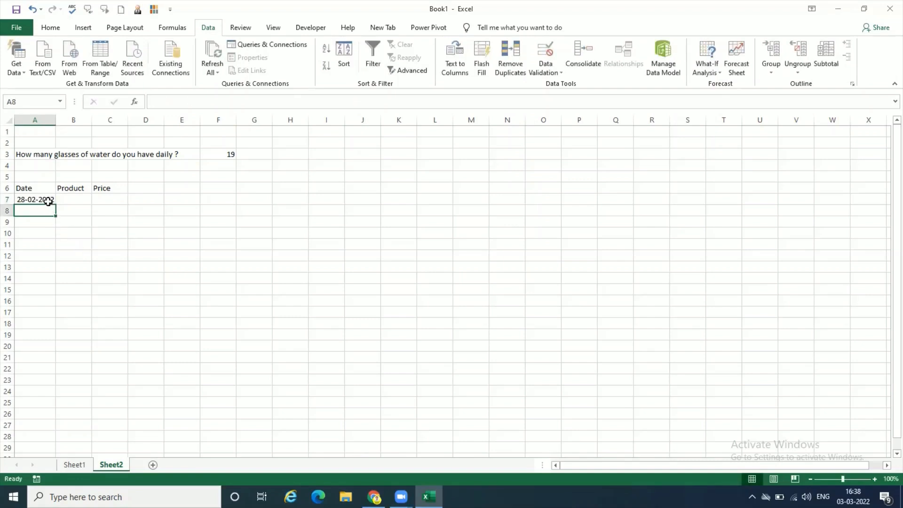
- Change the start date in A7's validation rule to 01-03-2022 and apply it
click(48, 199)
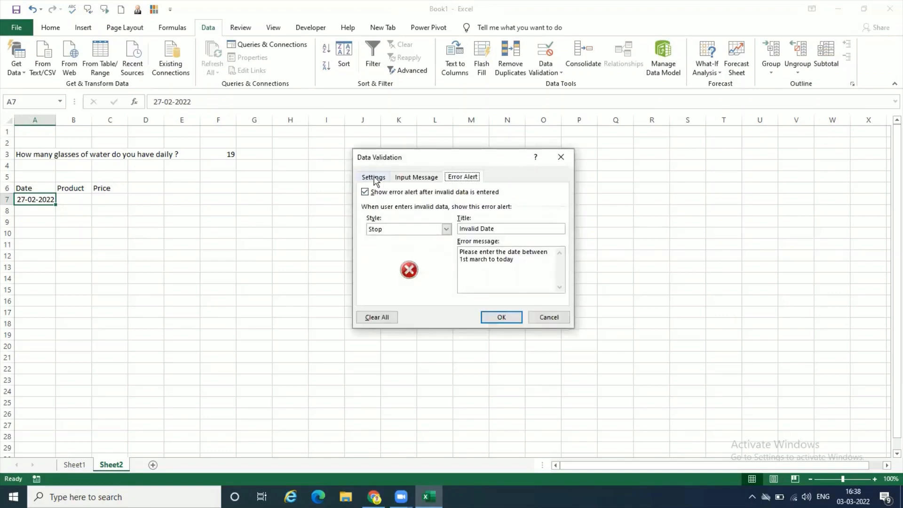
click(373, 177)
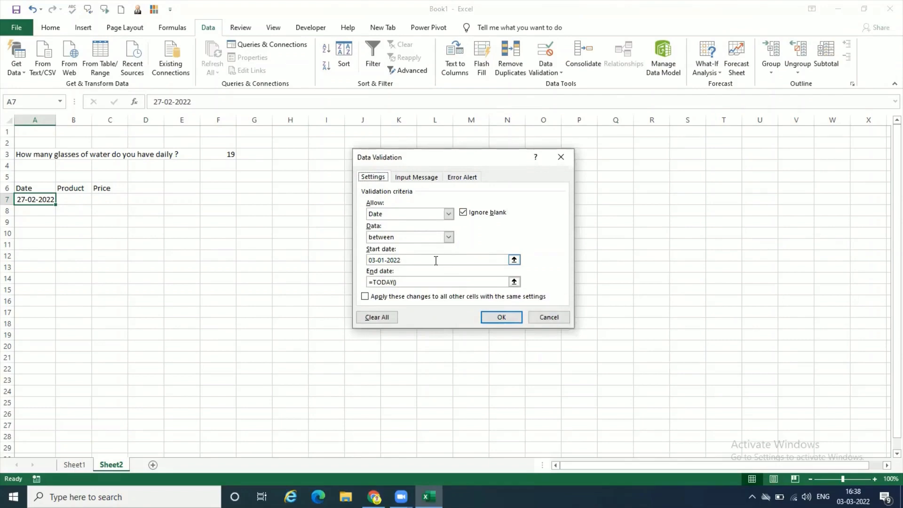
drag(435, 261, 363, 267)
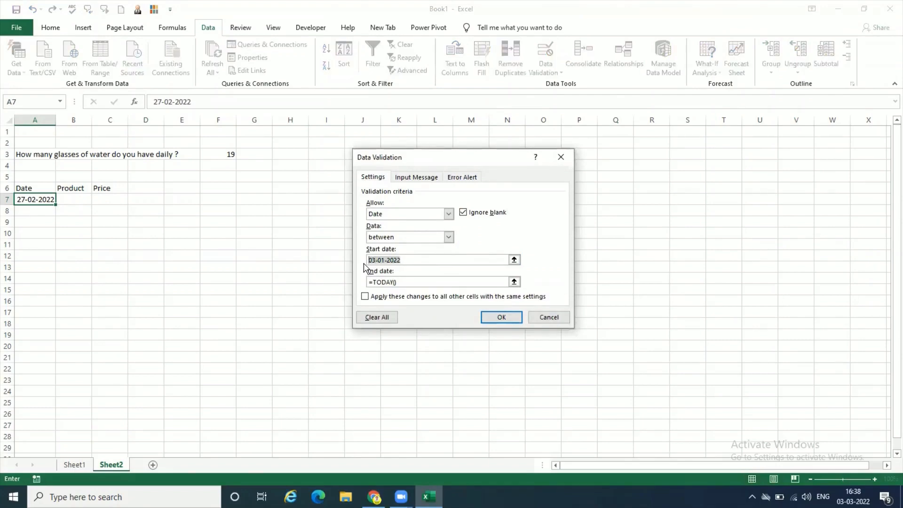
key(BackSpace)
text(01-03-2022)
click(500, 317)
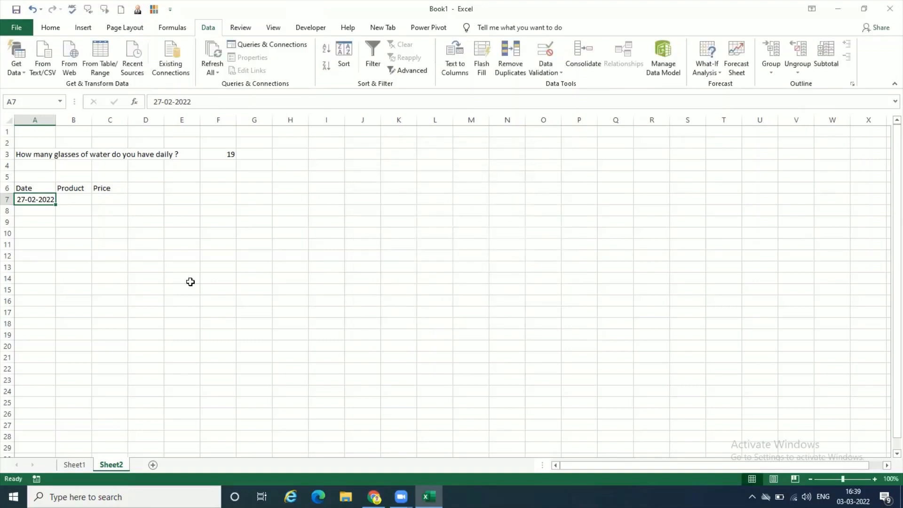
- Clear A7, test the corrected rule by trying to enter 28-02-2022, and cancel the entry
key(Delete)
text(28)
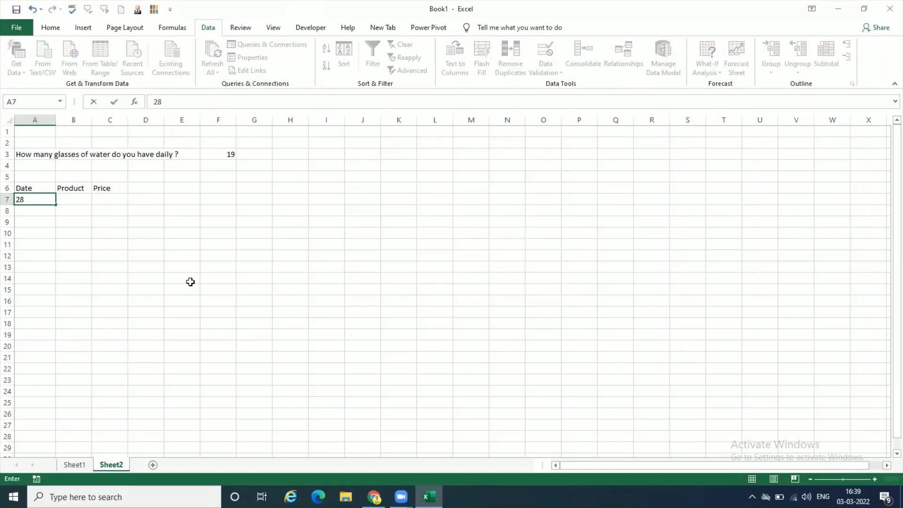
text(-02-2022)
key(Return)
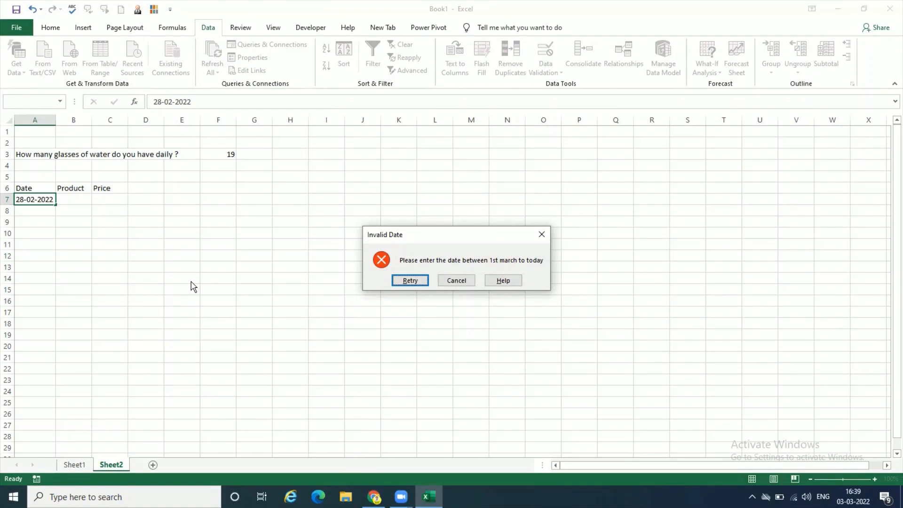
click(453, 281)
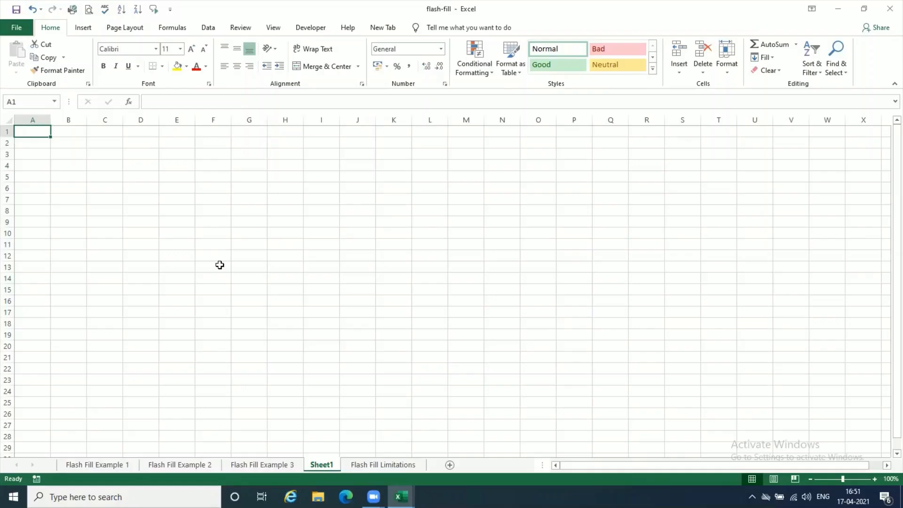
- Enter 2, 4, 6, 8 and 10 across cells A1 to E1 of Sheet1 in the flash-fill workbook
text(2)
key(Tab)
text(4)
key(Tab)
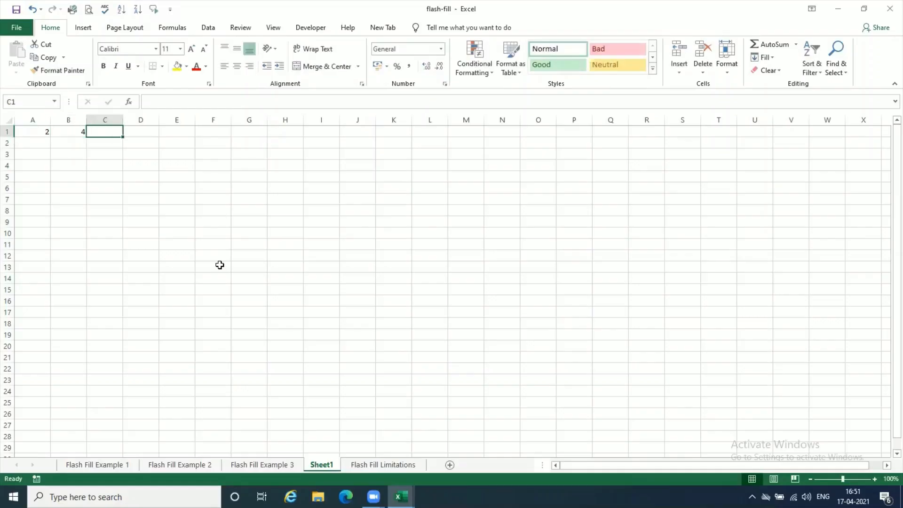
text(6)
key(Tab)
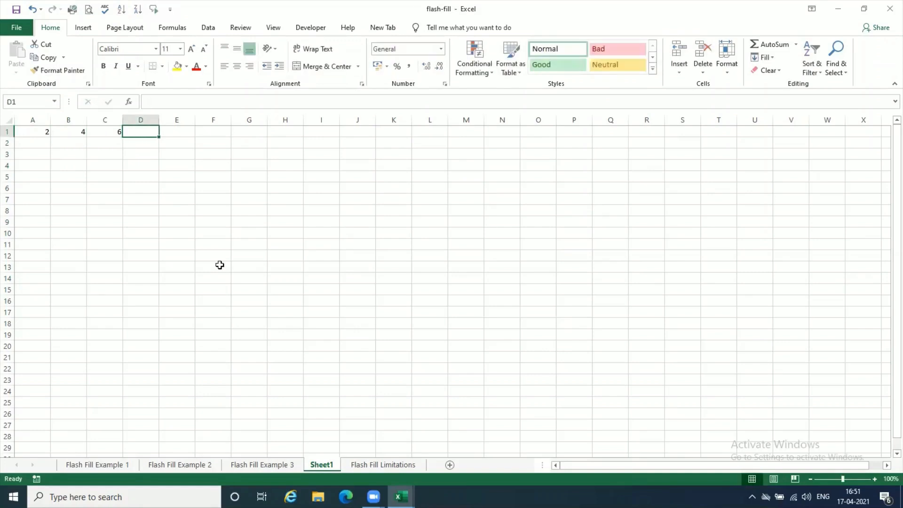
text(8)
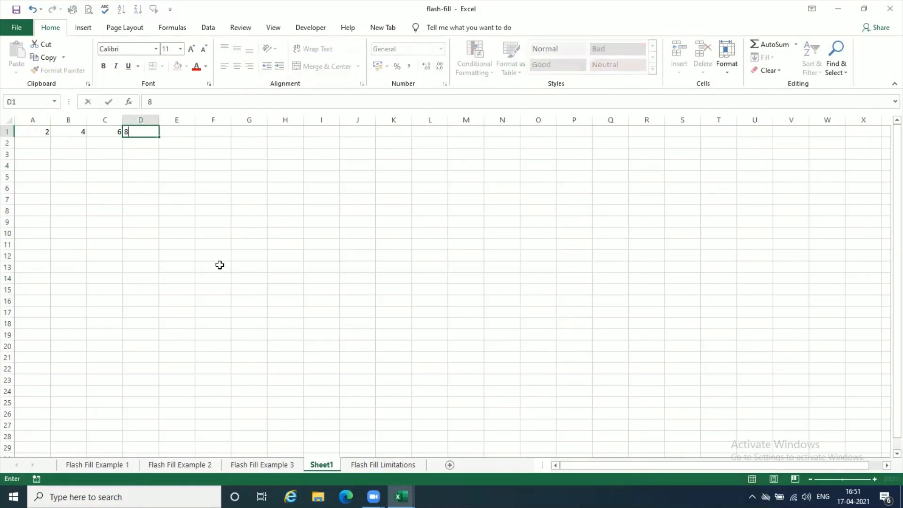
key(Tab)
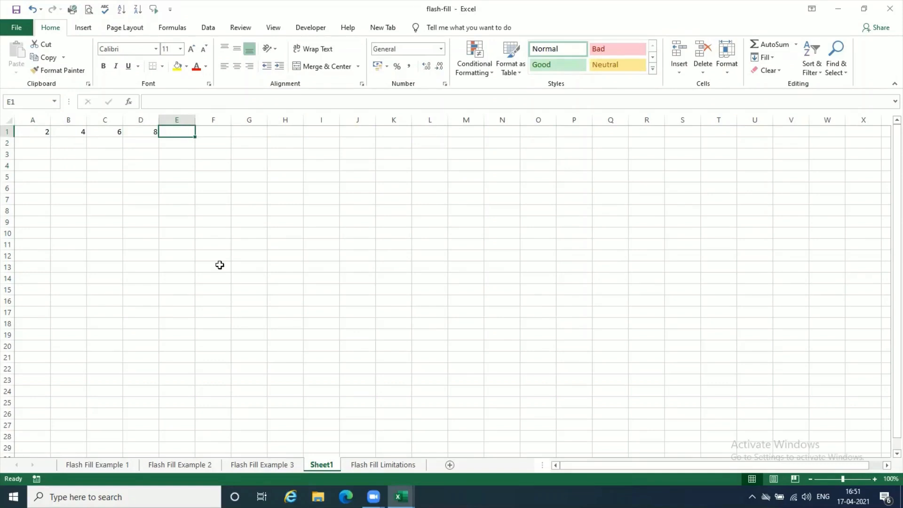
text(10)
key(Return)
key(Left)
key(Left)
key(Left)
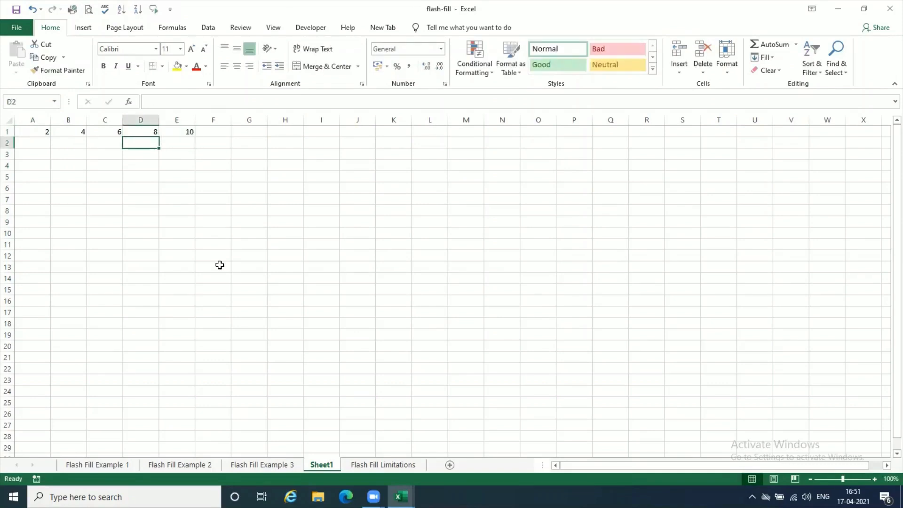
key(Left)
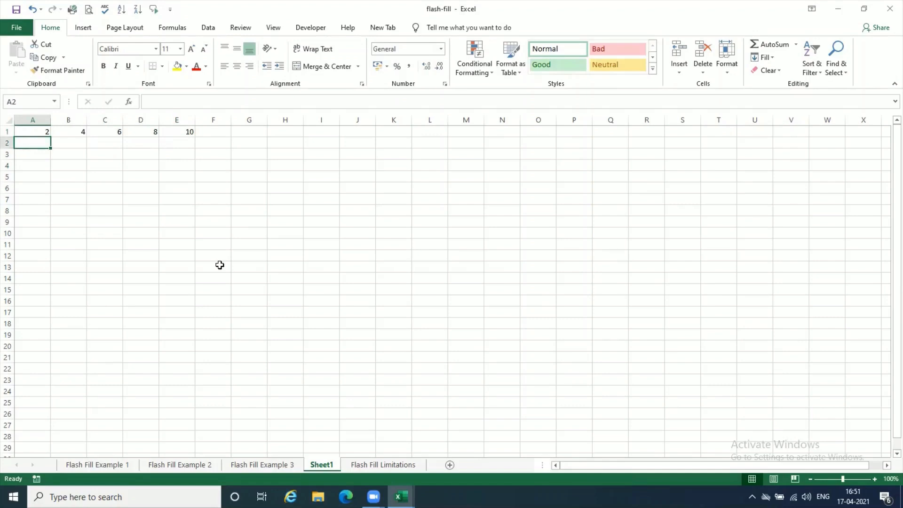
- Enter 12, 14, 16, 18 and 20 across cells A2 to E2
text(12)
key(Tab)
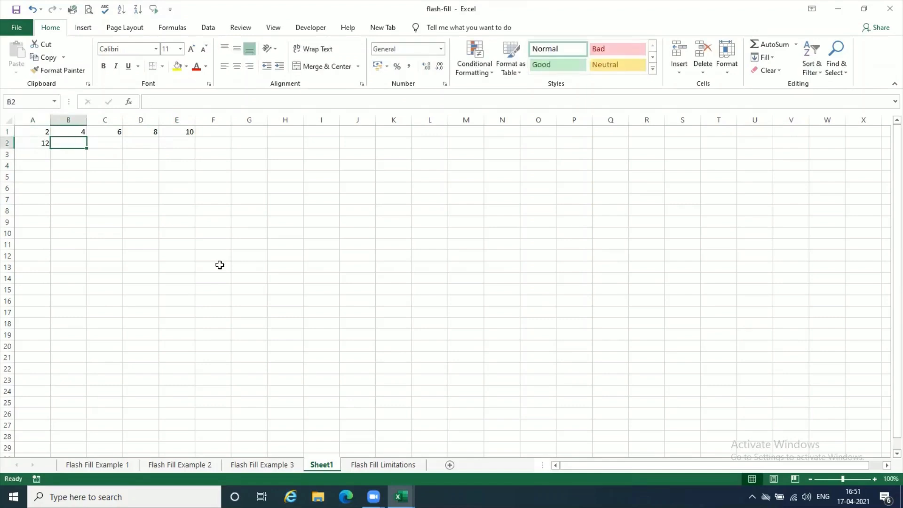
text(14)
key(Tab)
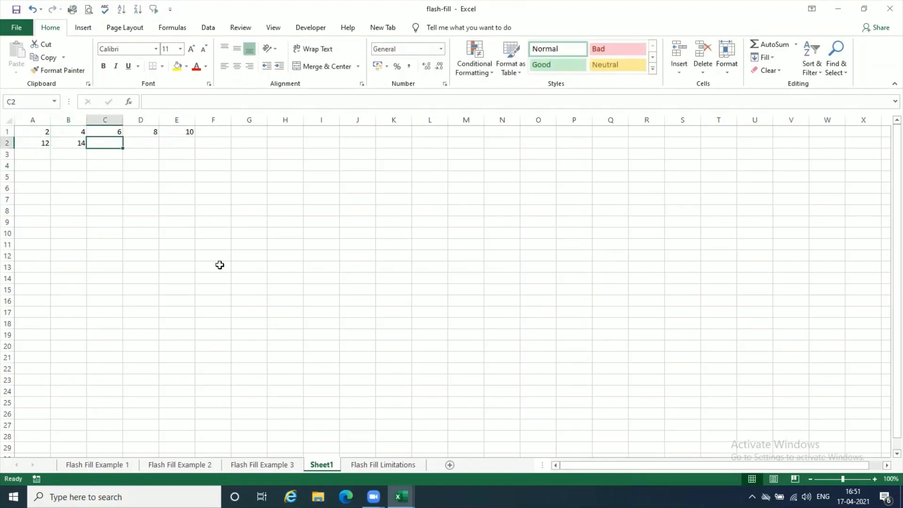
text(16)
key(Tab)
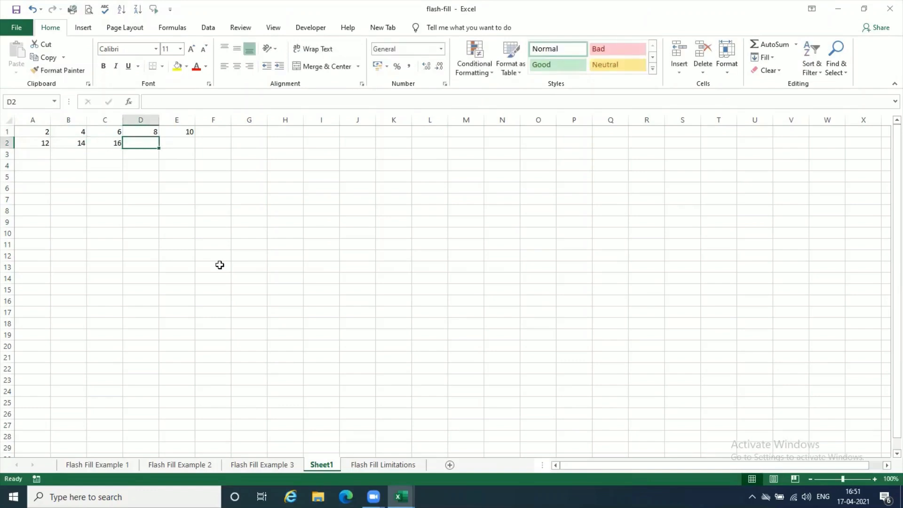
text(18)
key(Tab)
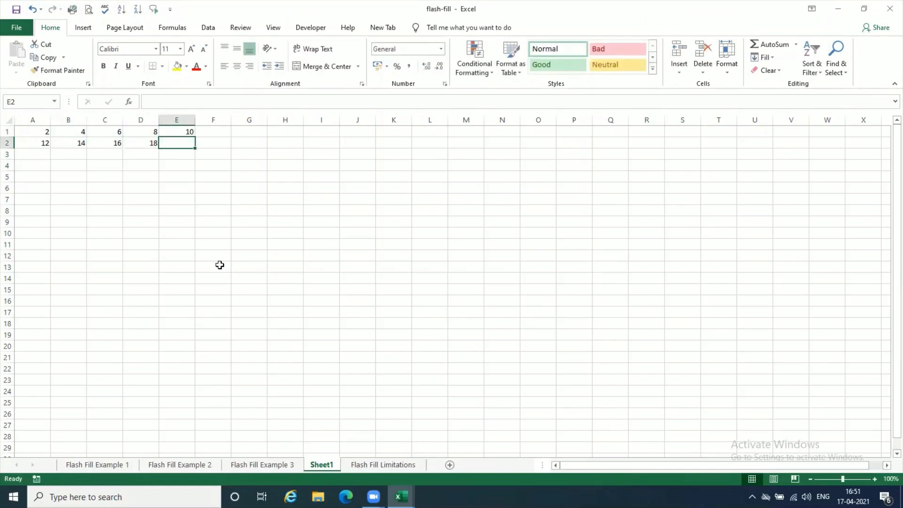
text(20)
key(Tab)
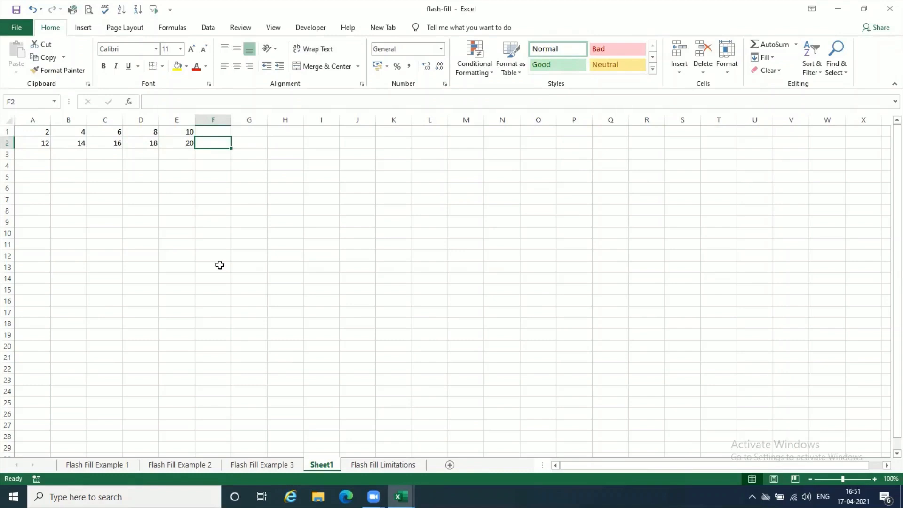
- Copy the range A1:E2 and paste it at A5 as a link to the source cells
drag(42, 131, 188, 139)
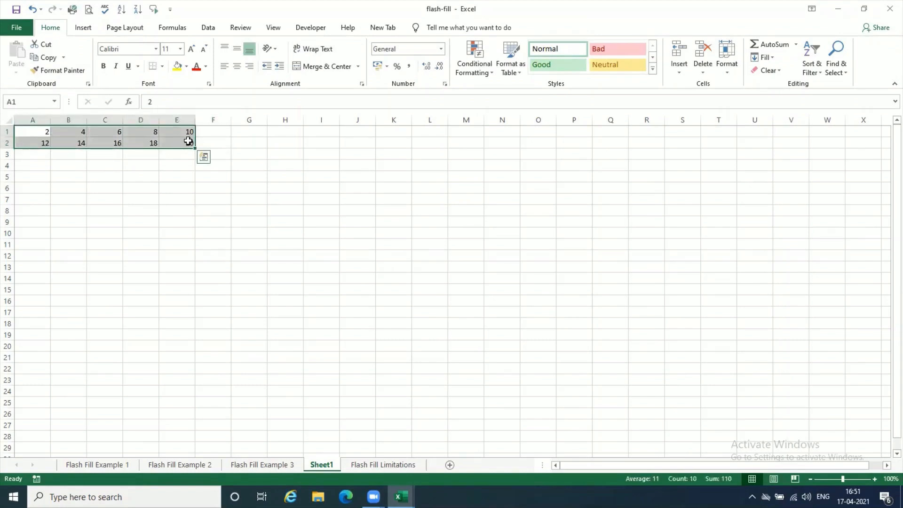
click(49, 57)
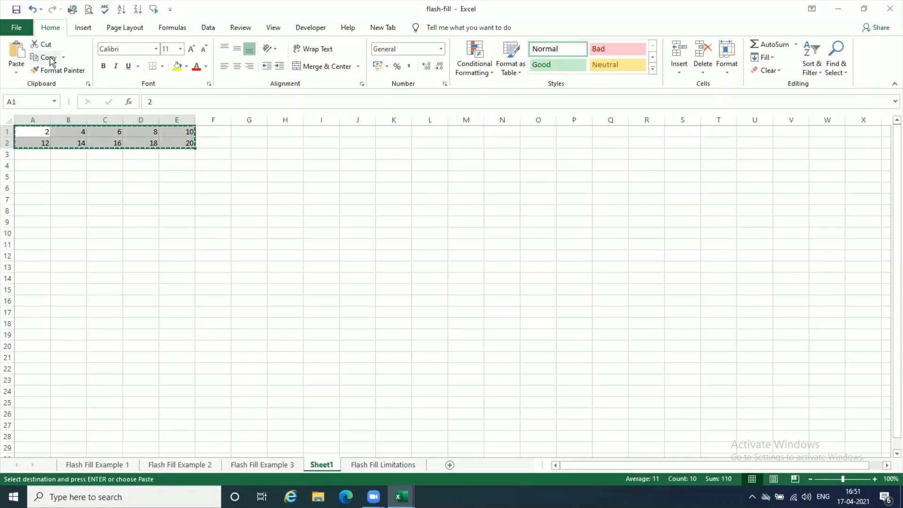
click(34, 177)
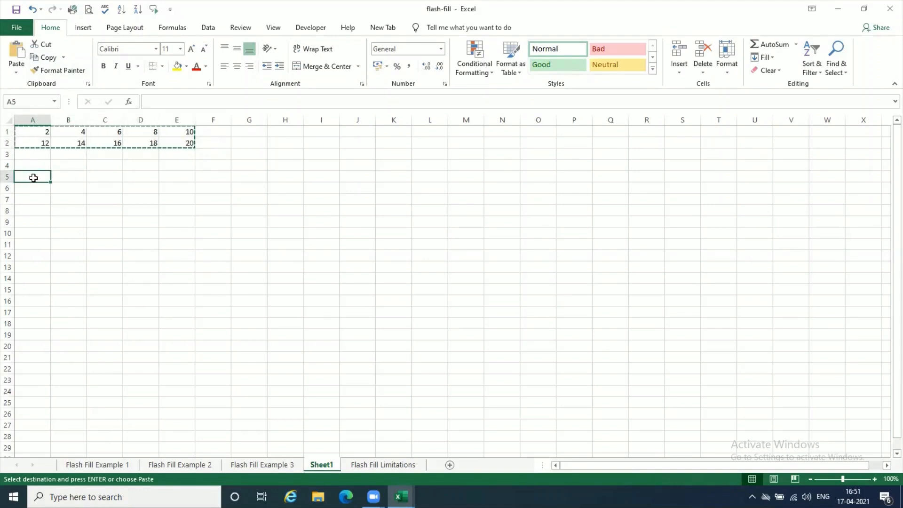
click(15, 73)
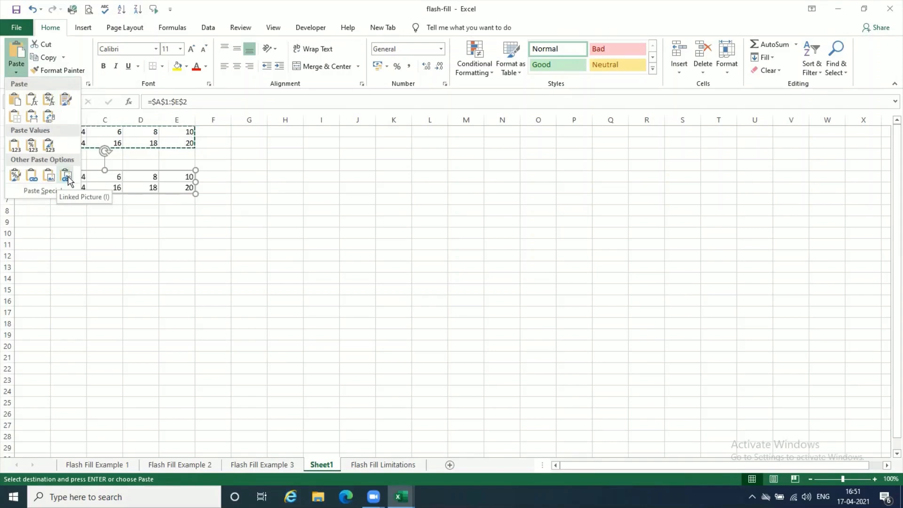
click(31, 178)
key(Escape)
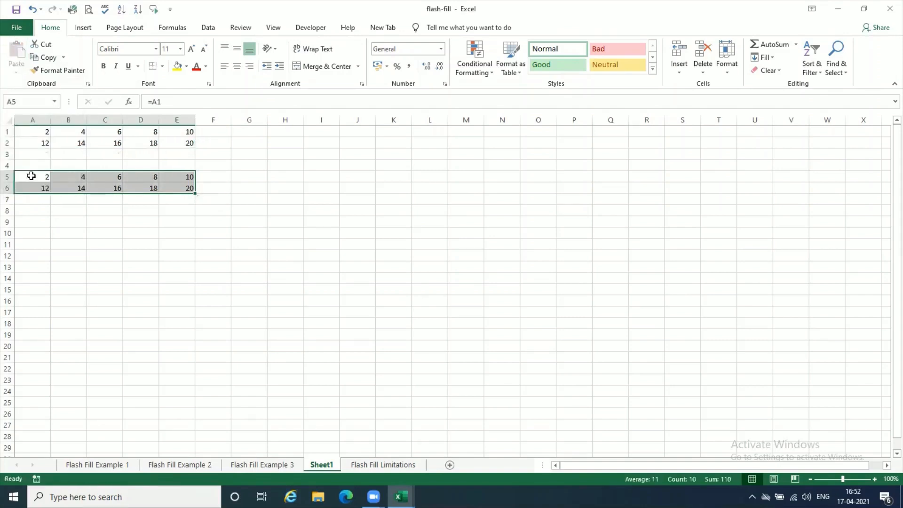
click(131, 219)
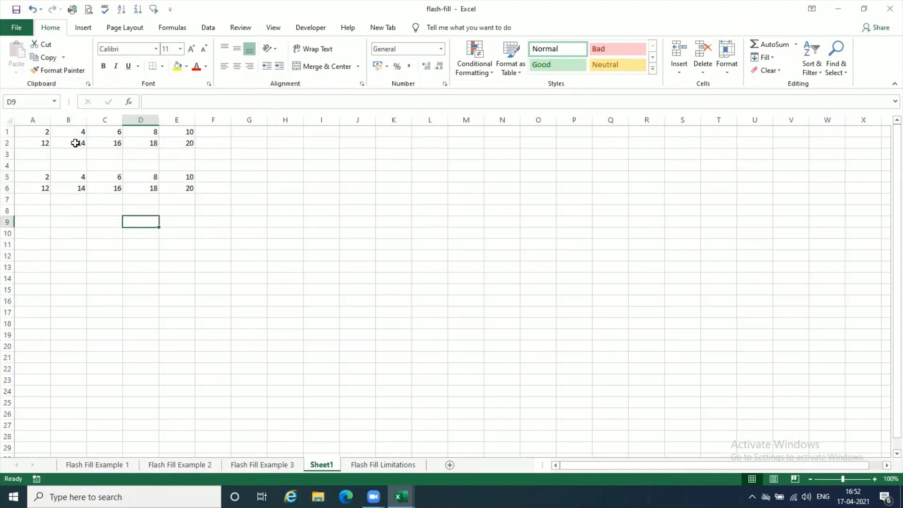
- Change source cell B2 to 12 to test the pasted link, and select D1
click(75, 142)
text(12)
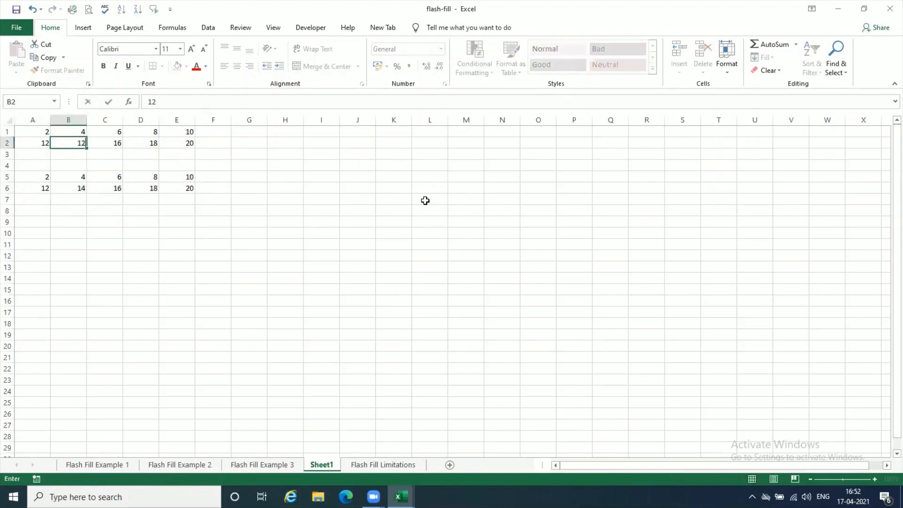
key(Return)
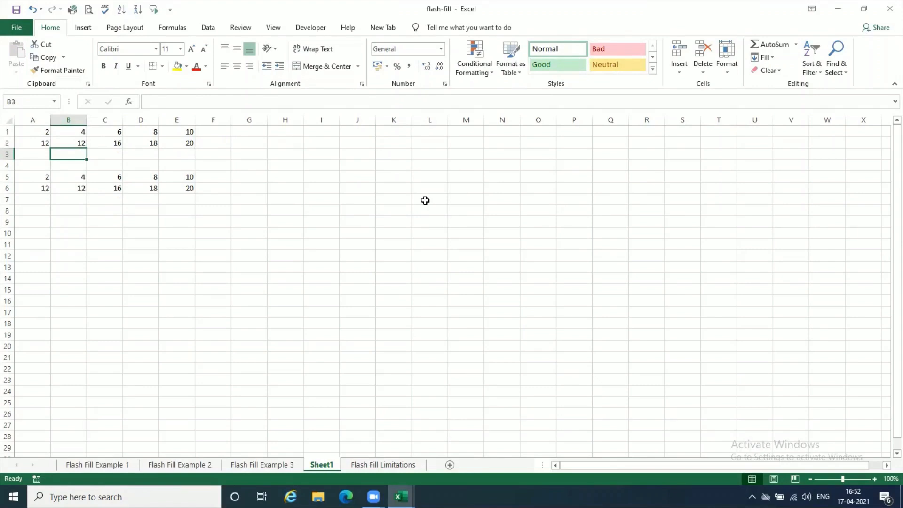
click(150, 132)
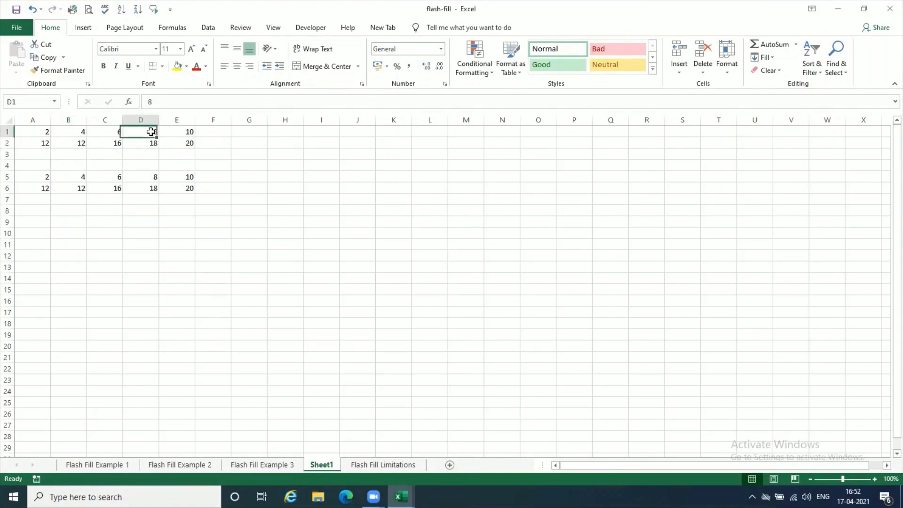
- Set source cell D1 on Sheet1 to 3
text(3)
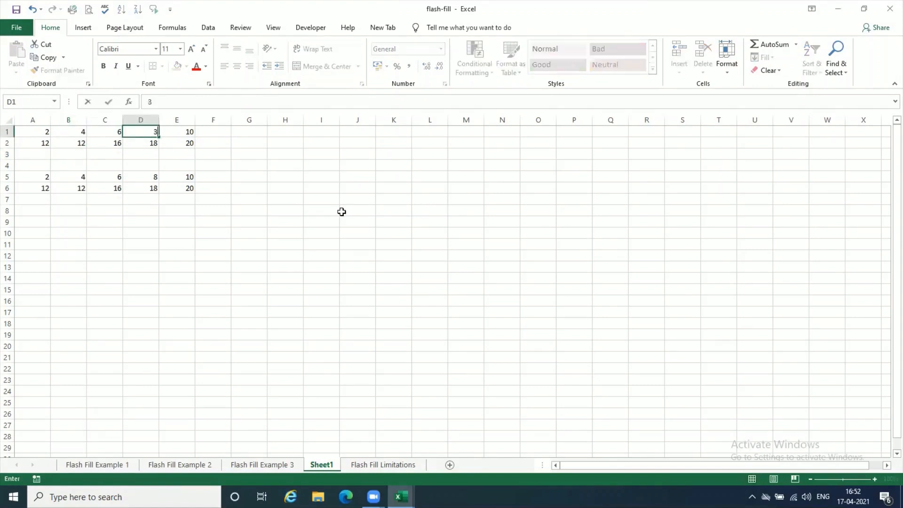
key(Return)
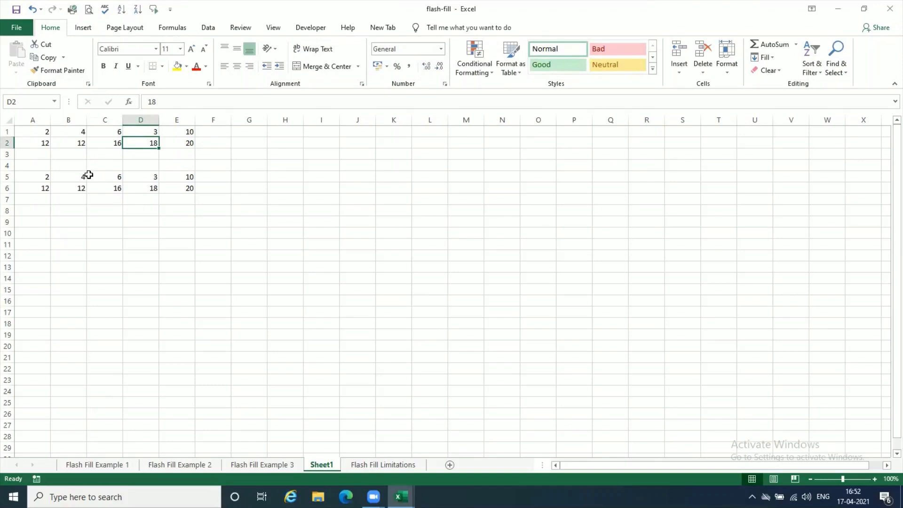
- Examine the link formulas in the pasted cells A5 to E5
click(78, 176)
click(116, 177)
click(155, 176)
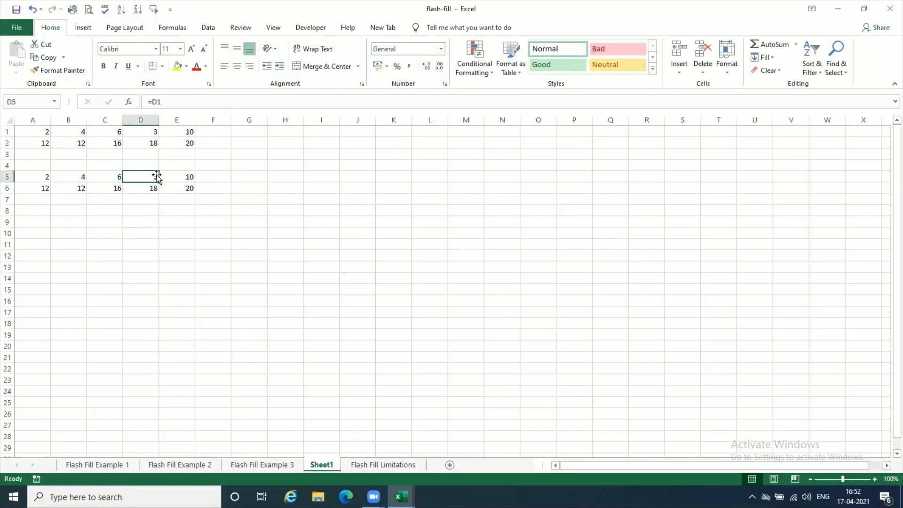
click(189, 175)
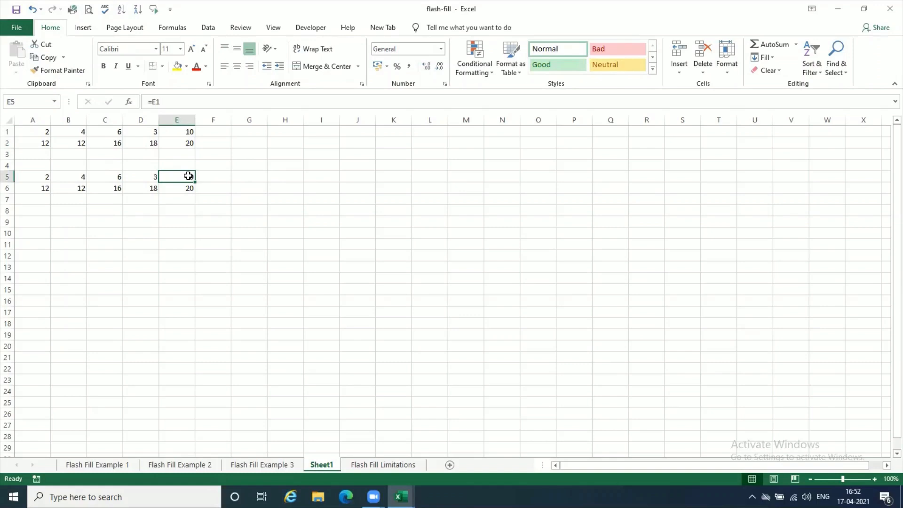
click(35, 176)
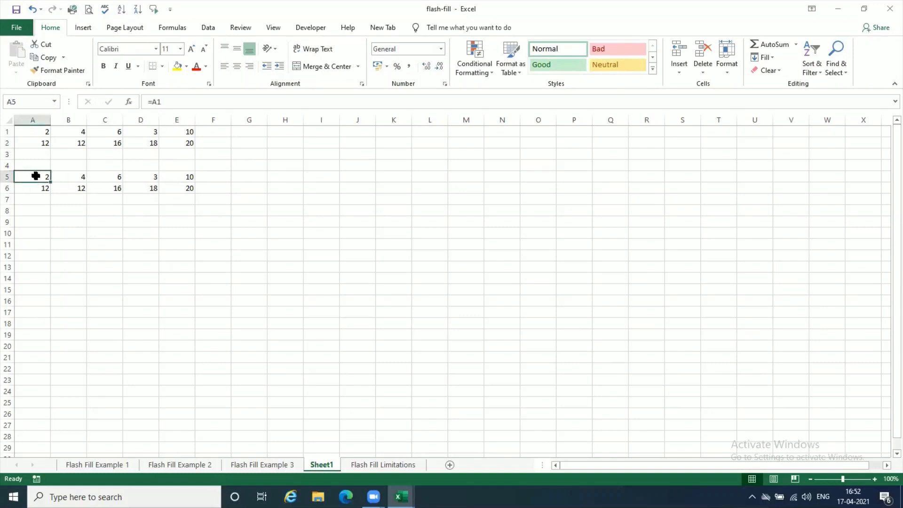
click(65, 176)
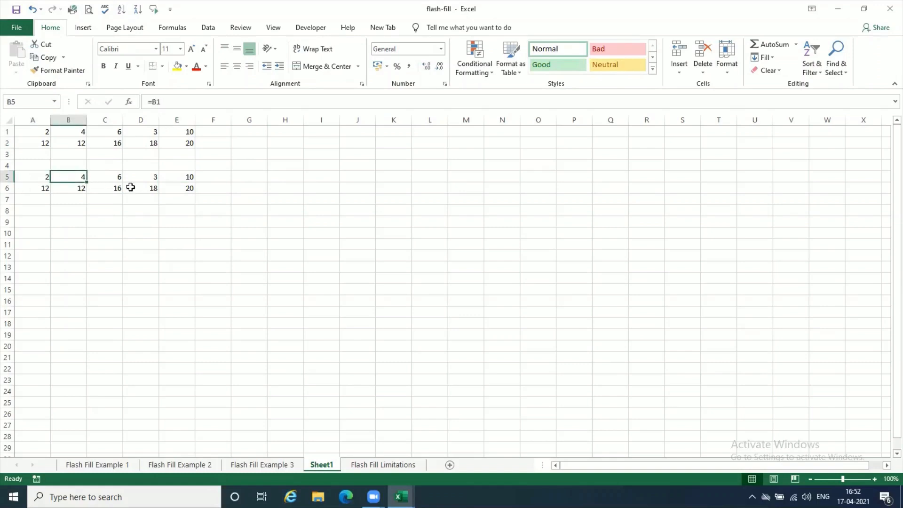
click(113, 174)
click(144, 175)
click(177, 180)
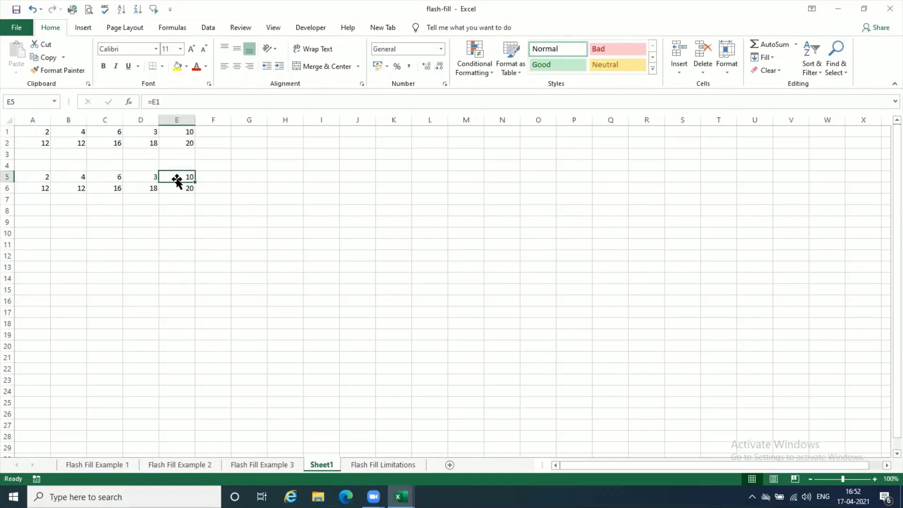
- Clear the linked copy in the range A5:E6
drag(31, 180, 169, 188)
key(Delete)
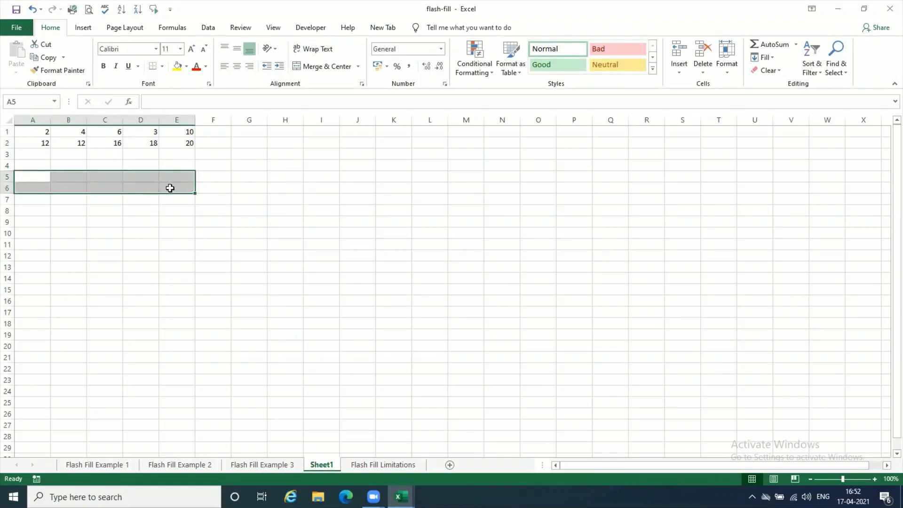
- Copy the range A1:E2 from Sheet1 and paste it as a link at A1 of a new worksheet
click(33, 141)
drag(32, 132, 179, 141)
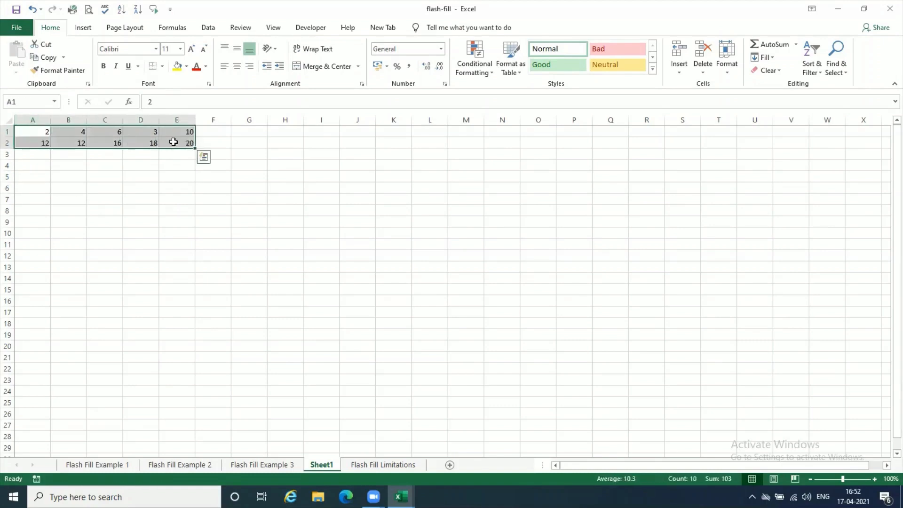
click(45, 57)
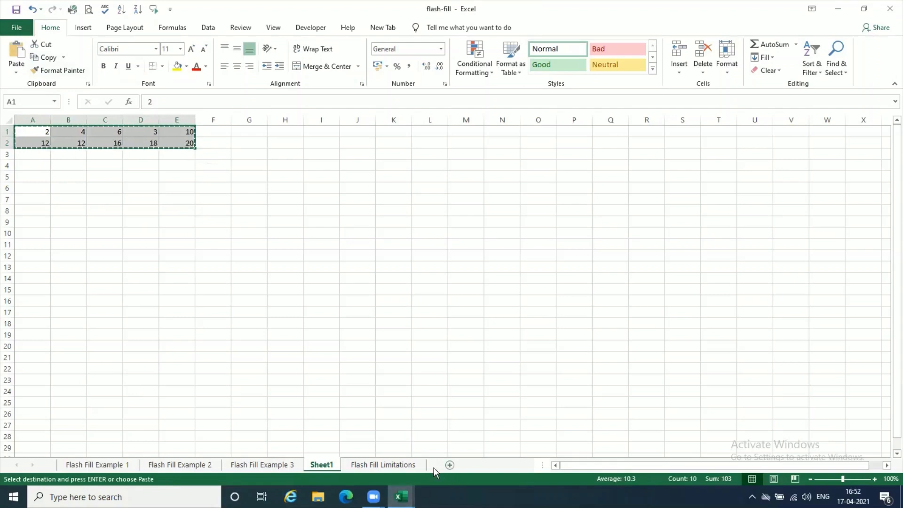
click(450, 466)
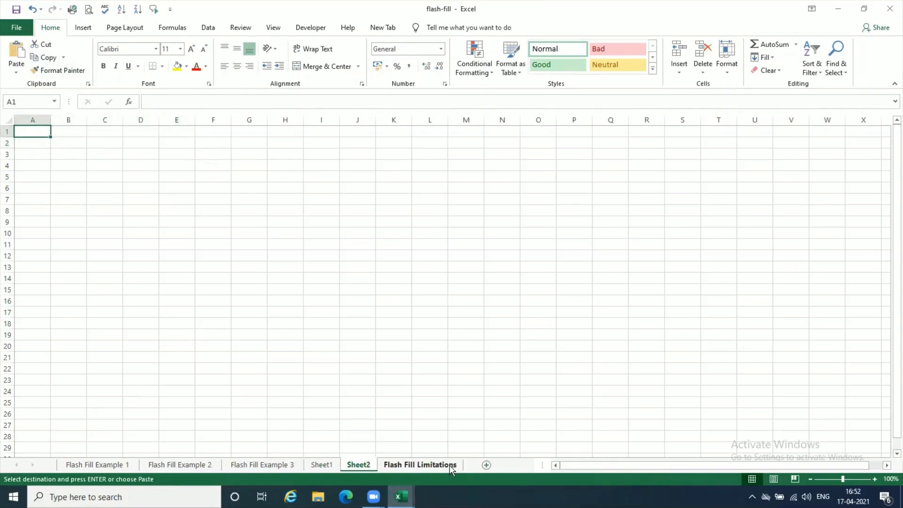
click(16, 72)
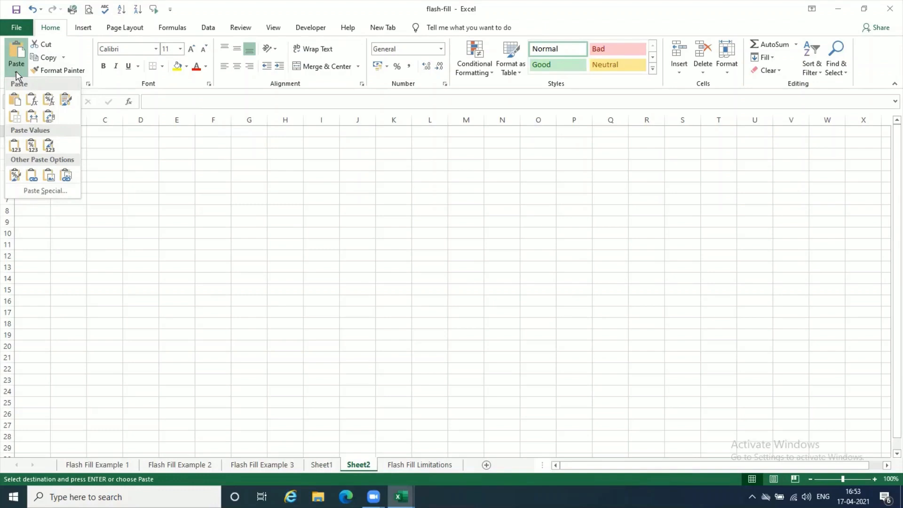
click(32, 175)
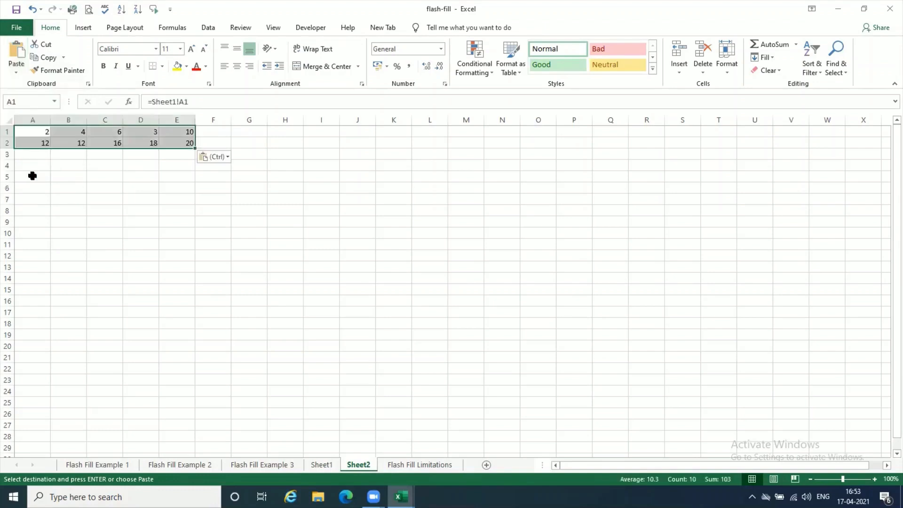
click(137, 198)
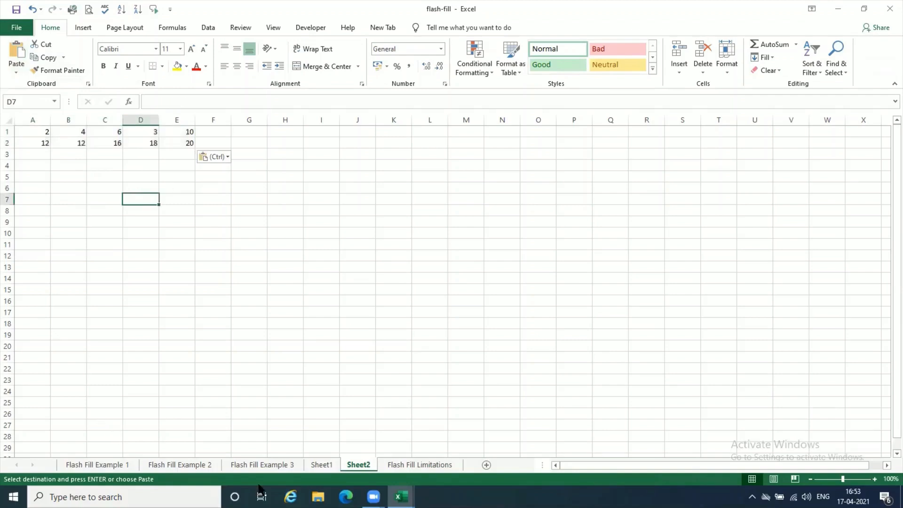
- Change source cell C2 on Sheet1 to 20 and check the linked copy on Sheet2
click(321, 465)
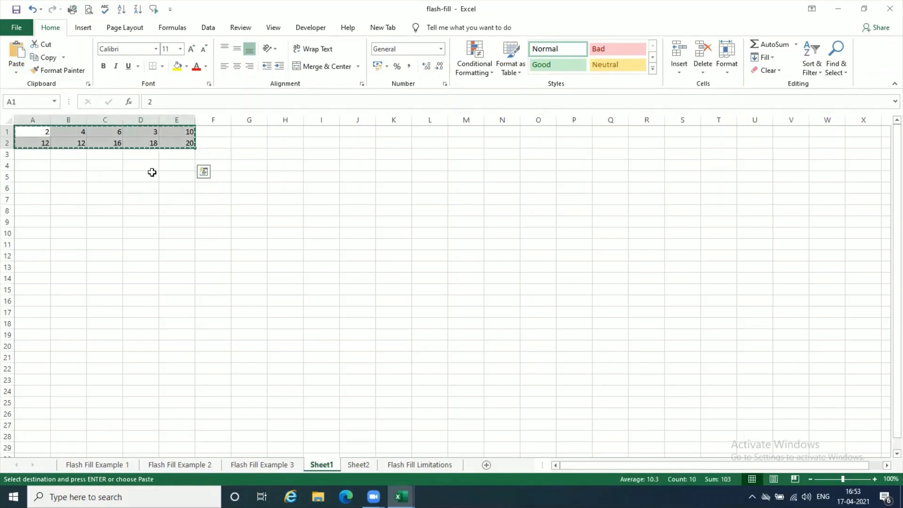
key(Escape)
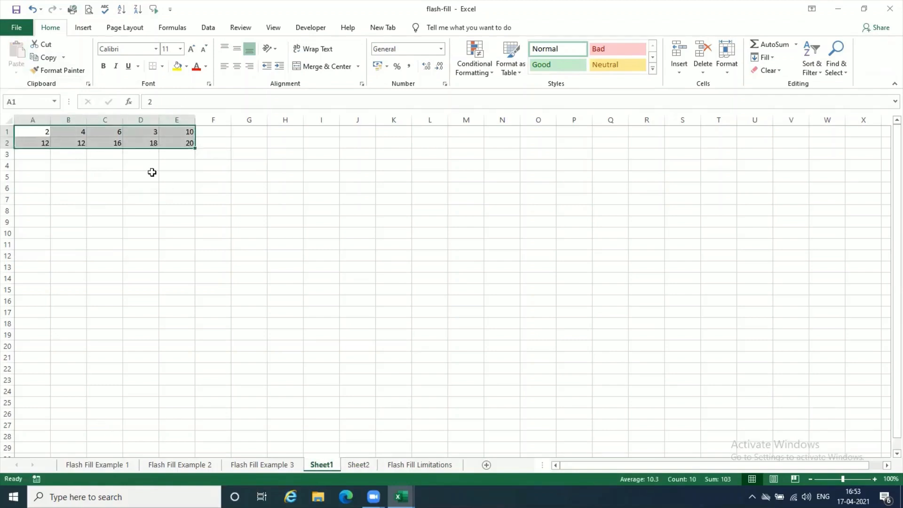
click(105, 143)
text(2)
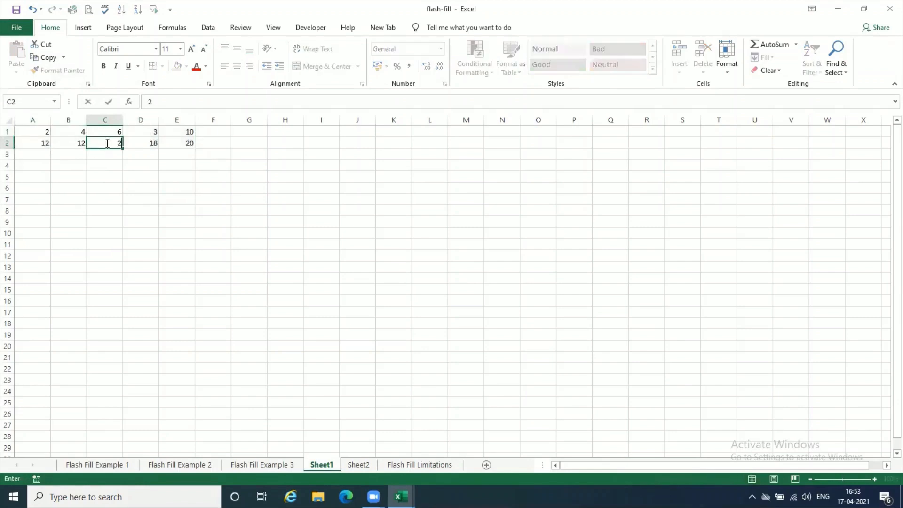
text(0)
key(Return)
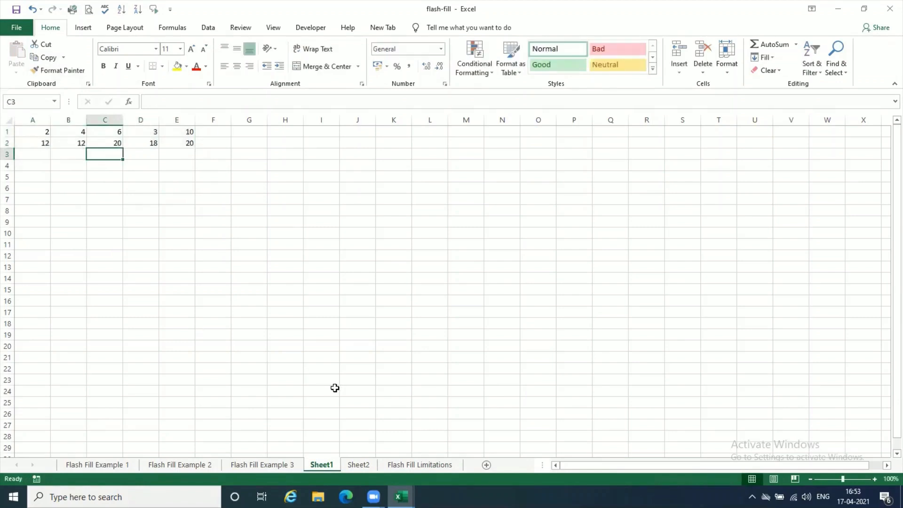
click(360, 464)
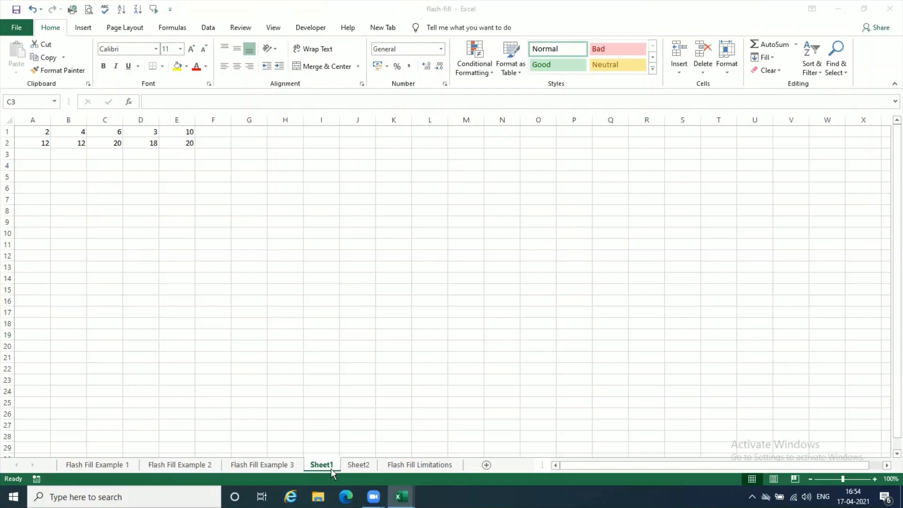
- Copy the range A1:E2 on Sheet1 and try the Keep Source Column Widths paste option
click(30, 127)
drag(30, 128, 186, 141)
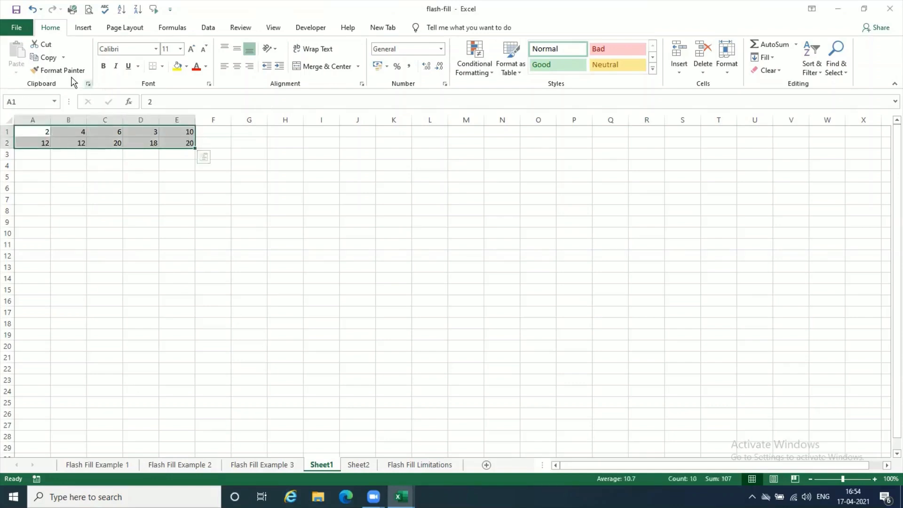
click(53, 58)
click(17, 72)
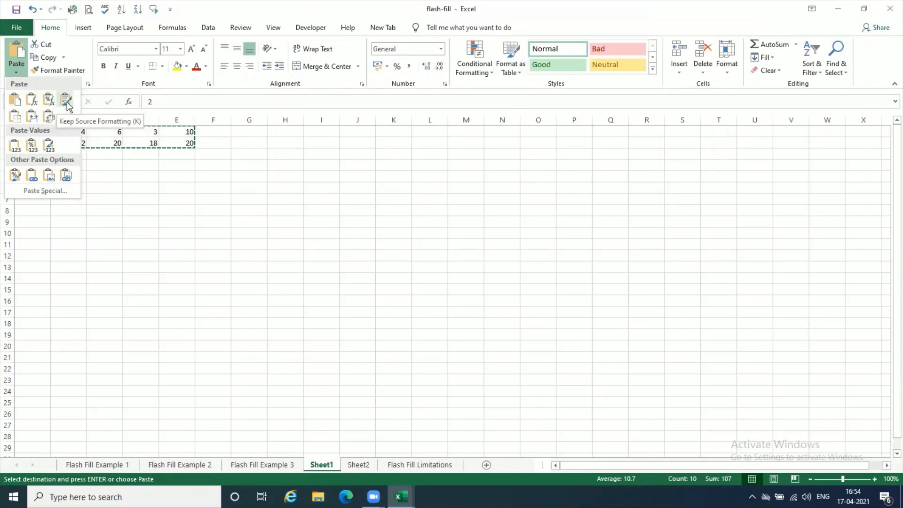
click(32, 115)
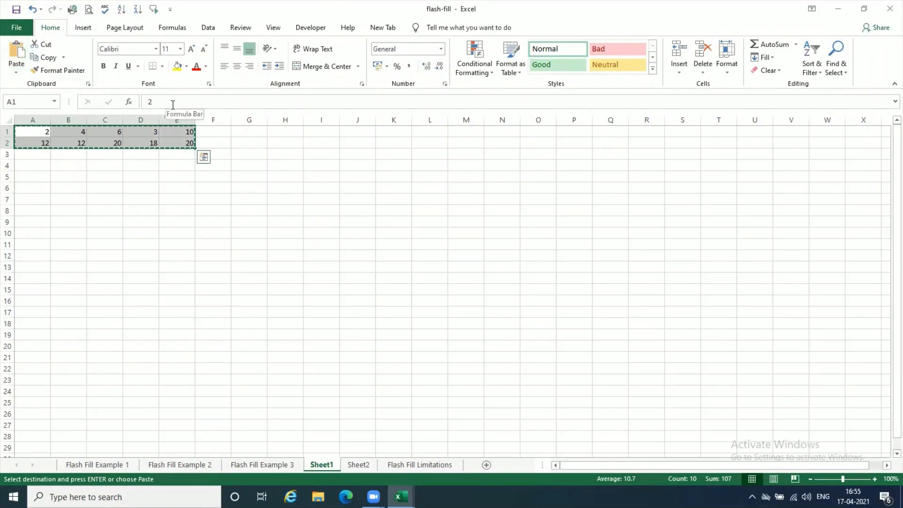
- Clear the linked values from the range A1:E2 on Sheet2
click(362, 466)
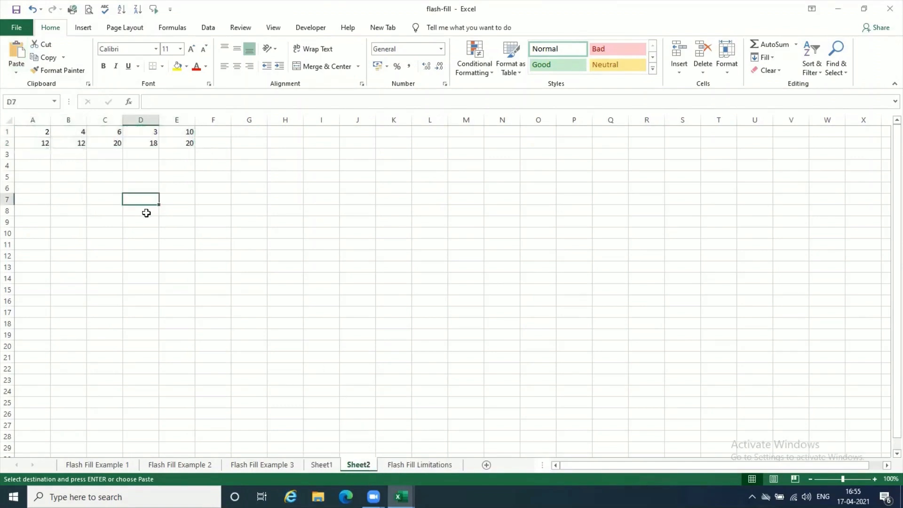
drag(33, 133, 186, 141)
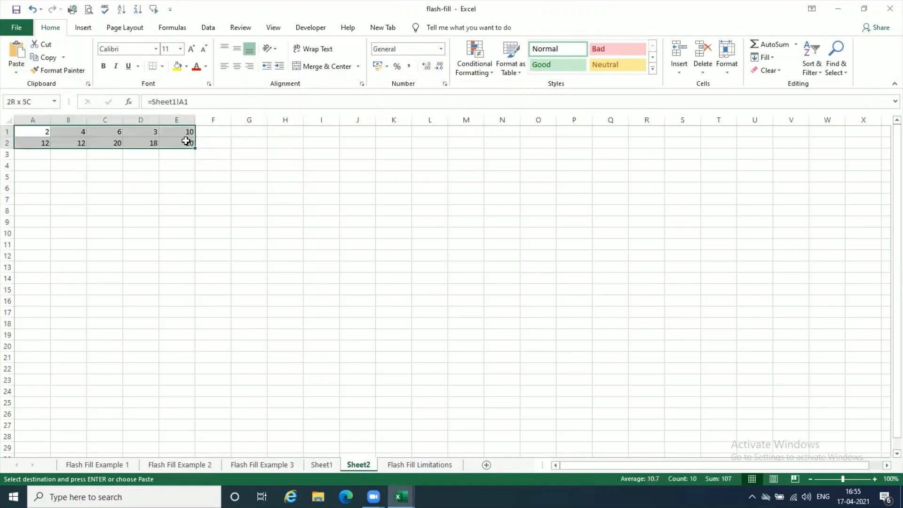
key(Delete)
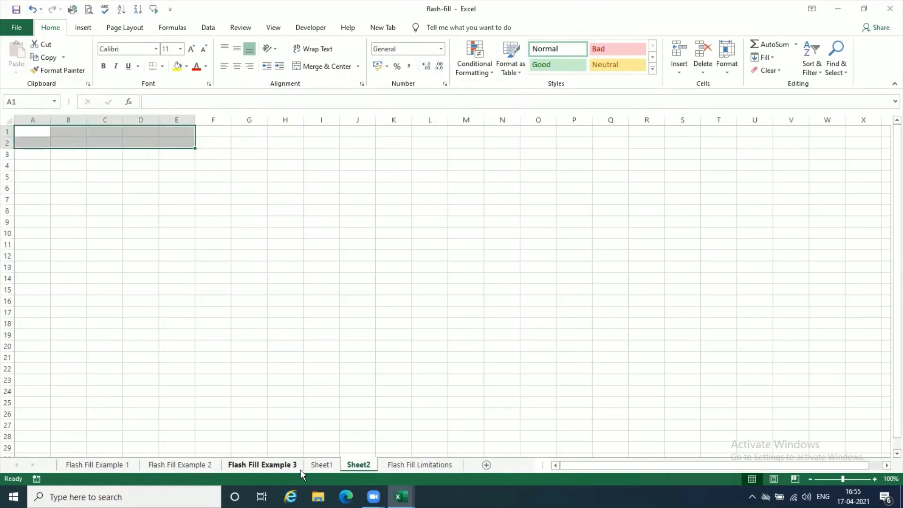
- Narrow columns A through E on Sheet2 to differing widths
click(321, 465)
click(358, 465)
click(75, 175)
drag(50, 119, 91, 121)
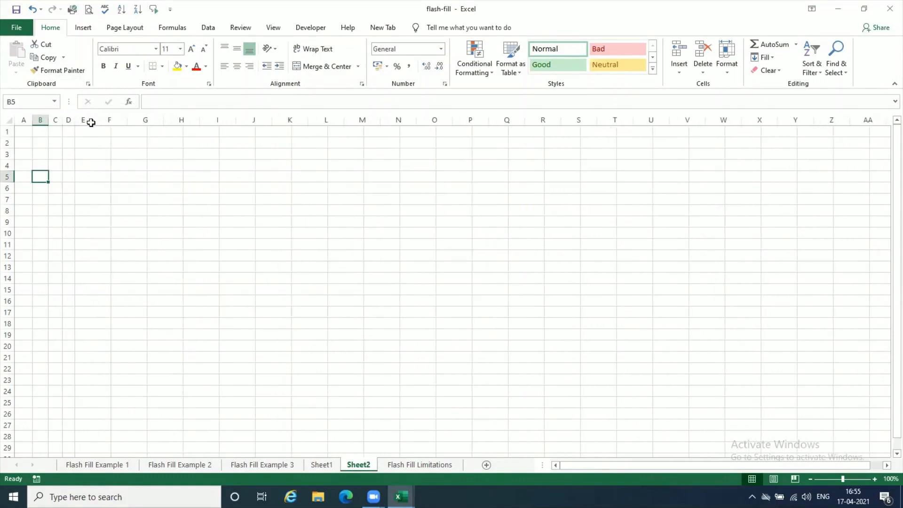
- Copy the range A1:E2 from Sheet1 and paste it at A1 of Sheet2 with Keep Source Column Widths
click(330, 465)
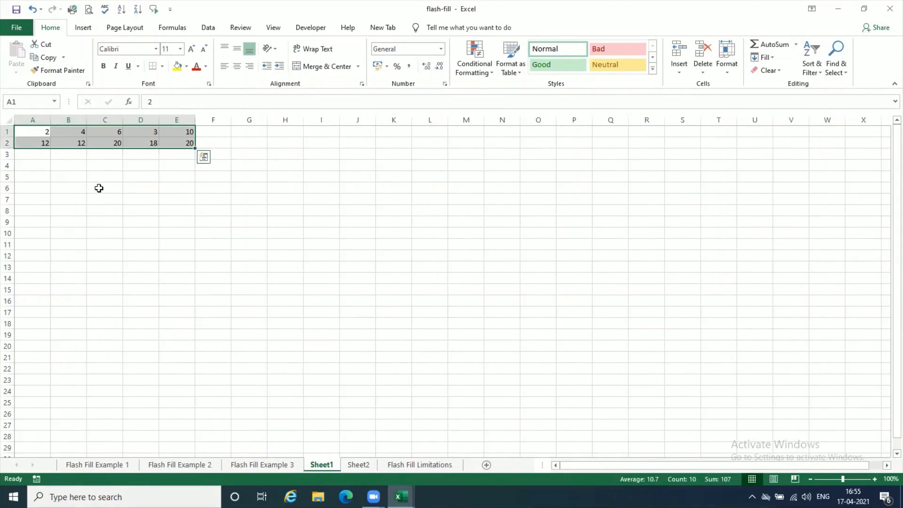
click(42, 57)
click(359, 464)
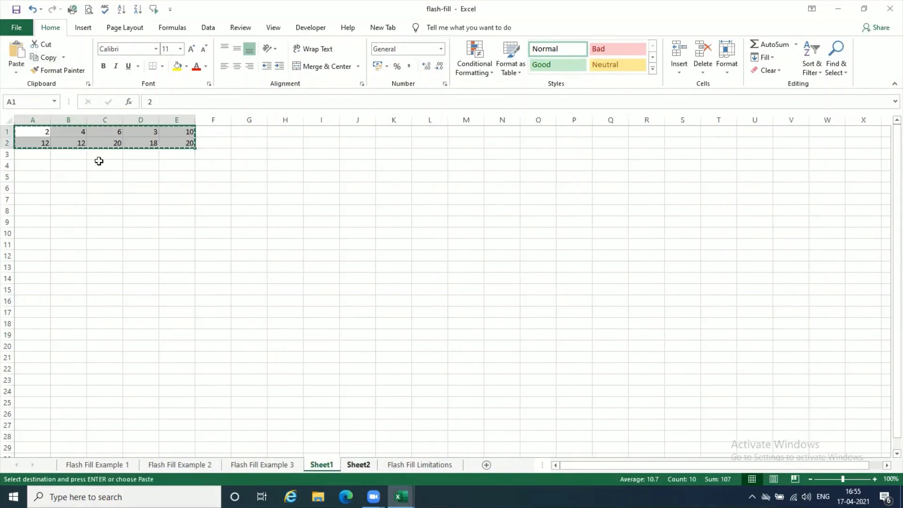
click(26, 133)
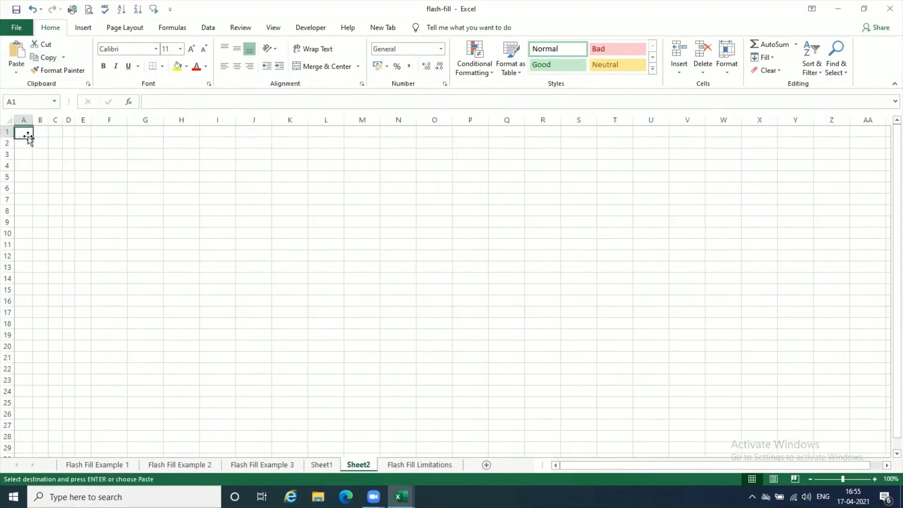
click(16, 71)
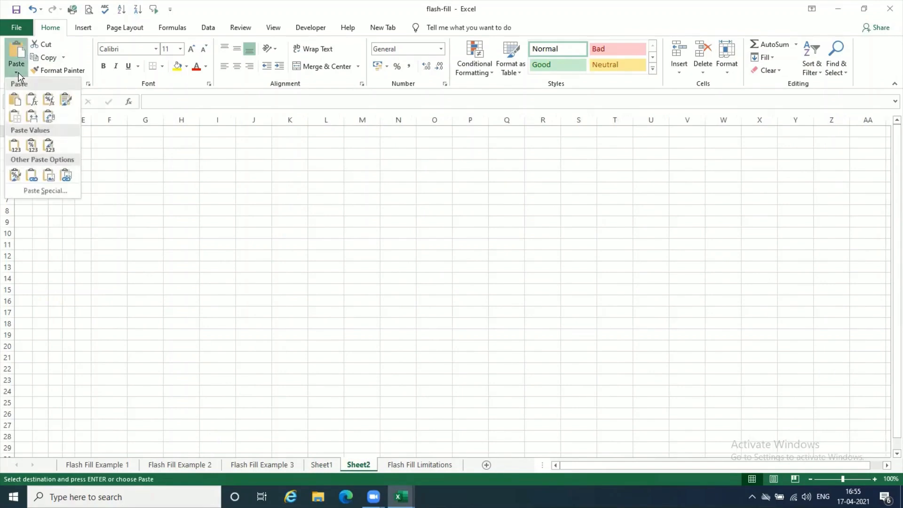
click(32, 118)
click(196, 311)
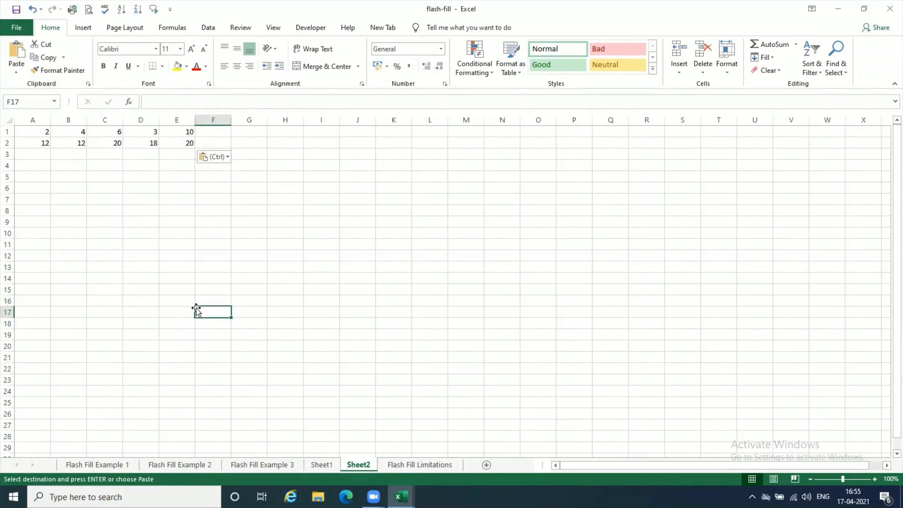
key(Escape)
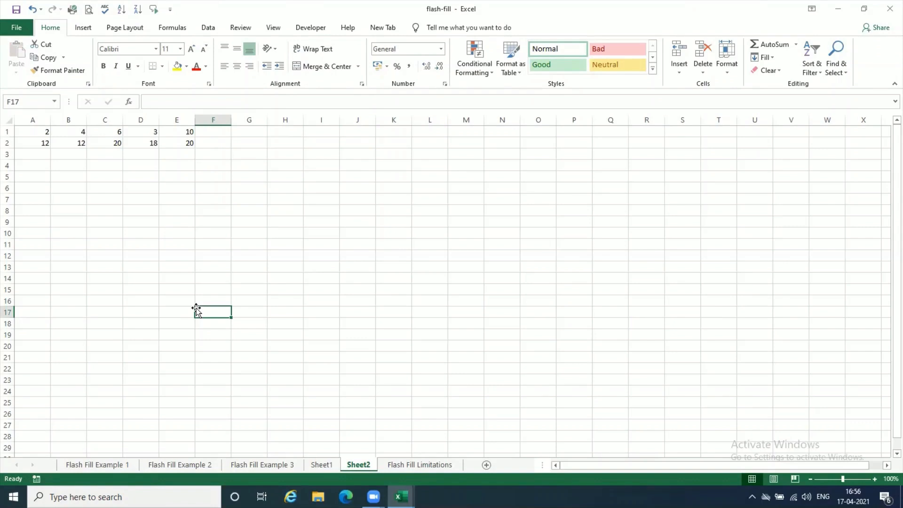
- Copy the range A1:E2 on Sheet1 again and bring up the paste options
click(321, 465)
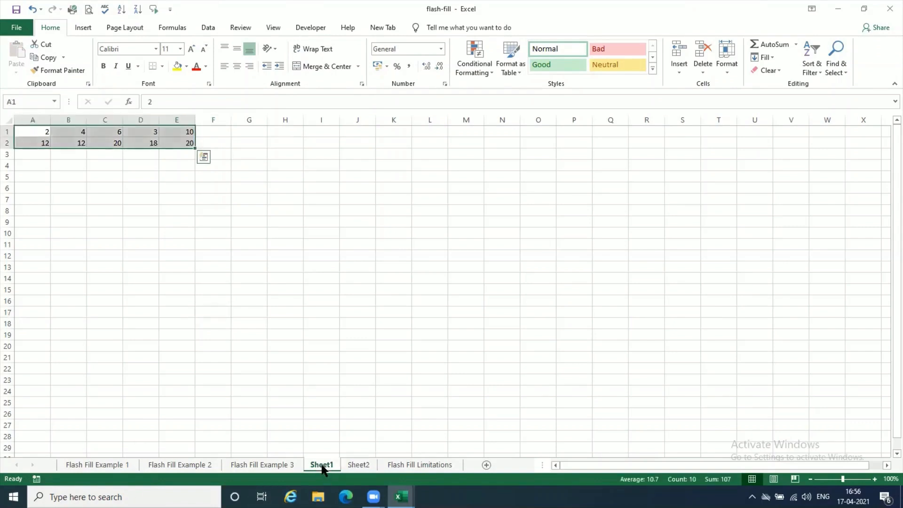
click(41, 55)
click(16, 71)
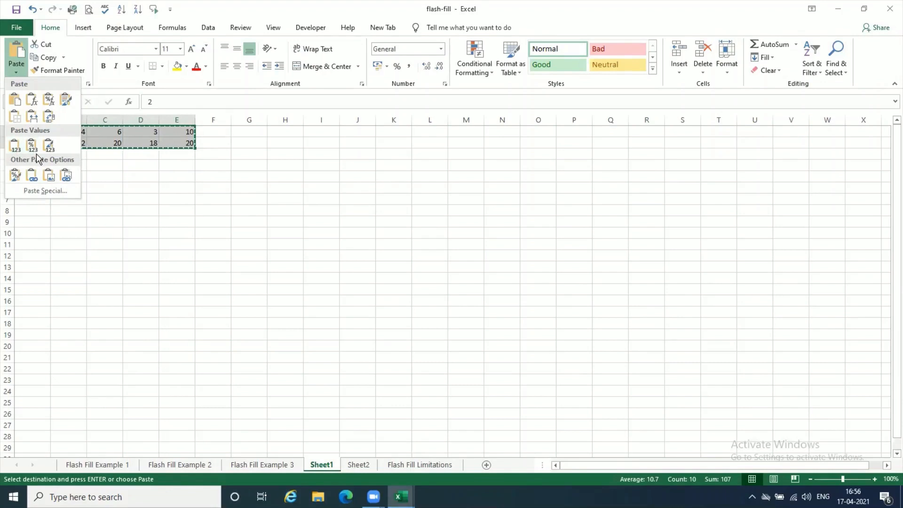
- Dismiss the paste options and cancel the pending copy of A1:E2 on Sheet1
click(349, 3)
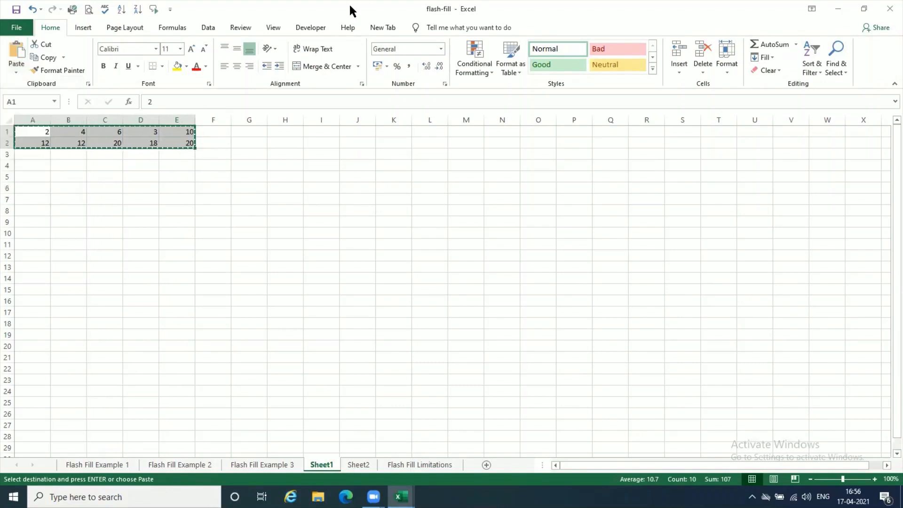
key(Escape)
click(163, 225)
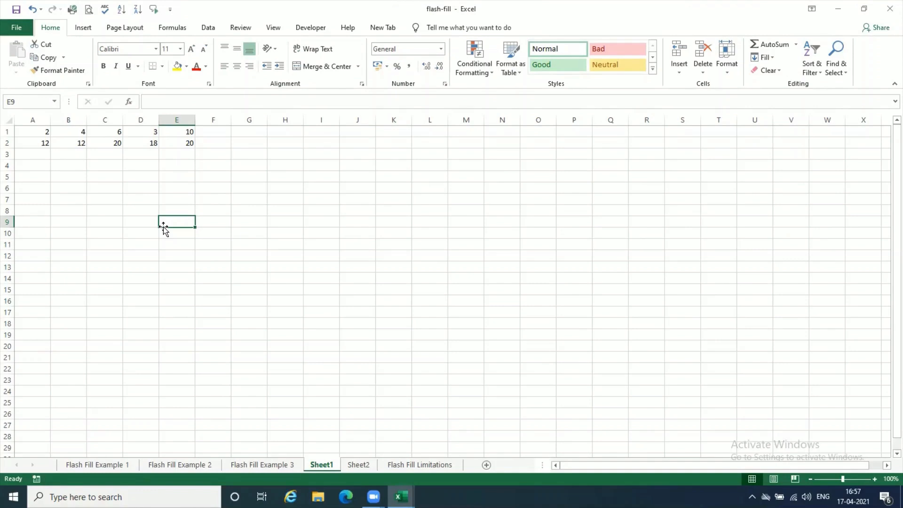
- Enter 13, 45 and 67 in cells A3, B3 and C3 of Sheet2
click(361, 465)
click(36, 157)
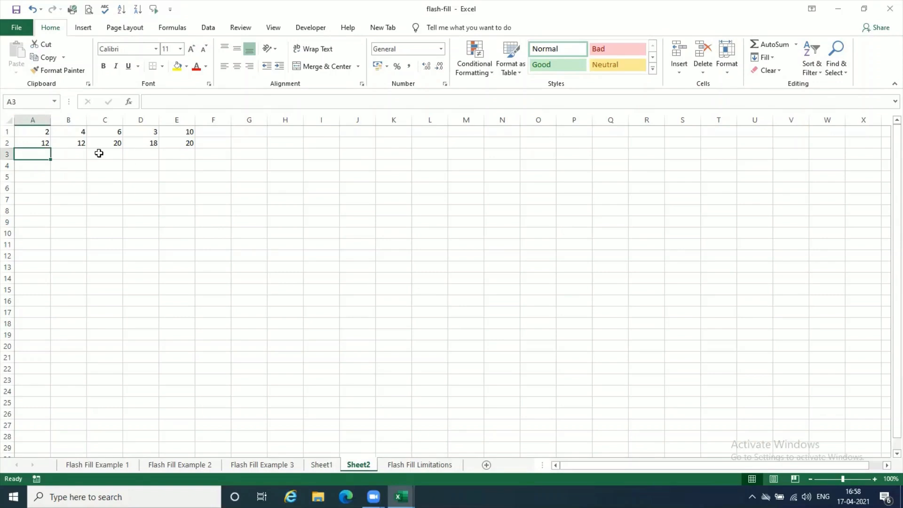
text(13)
key(Return)
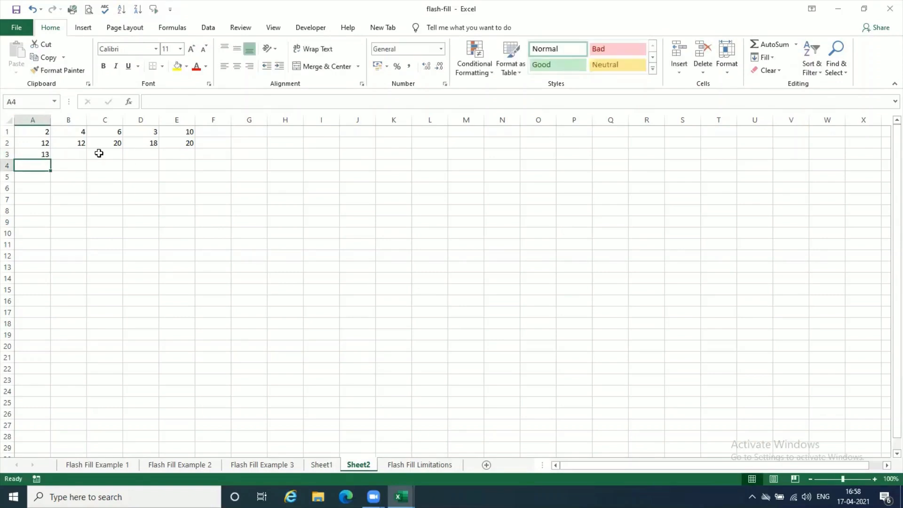
key(Up)
key(Right)
text(45)
key(Tab)
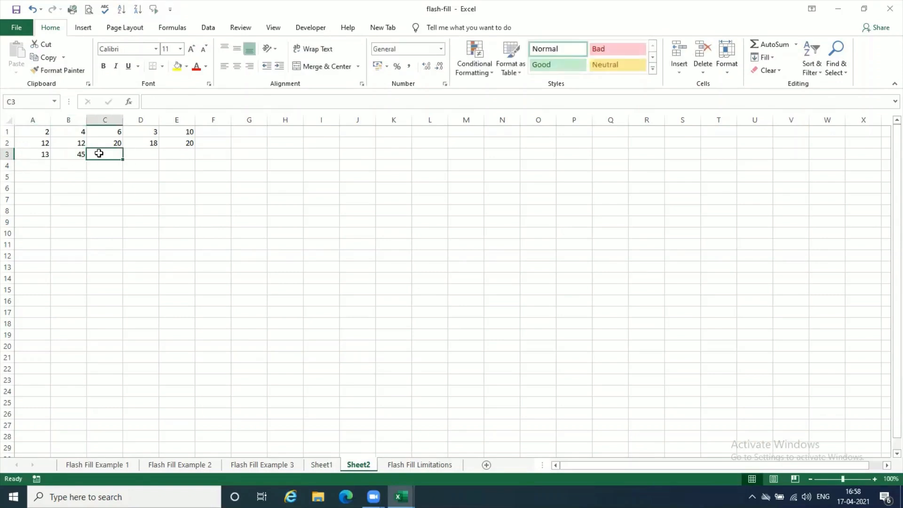
text(67)
key(Tab)
key(Return)
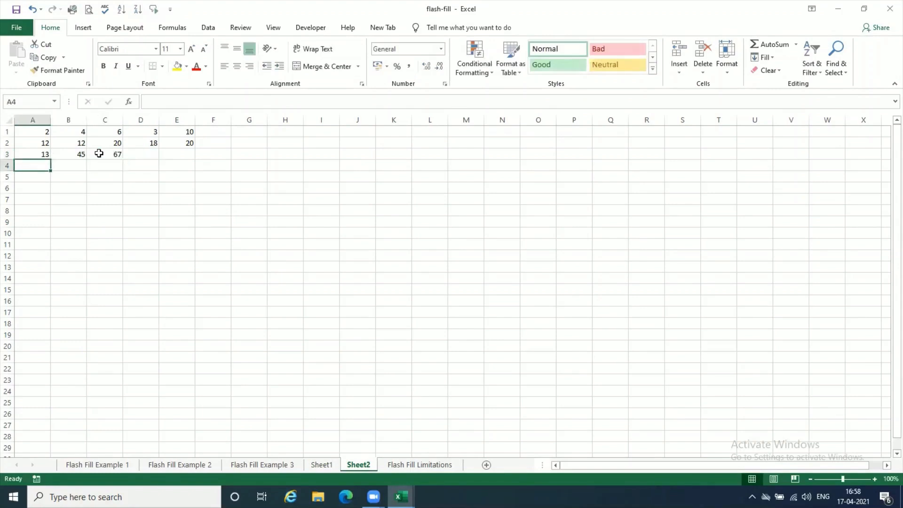
- AutoSum rows 1 to 3 of column A in A4 and fill the formula across to C4
click(773, 45)
key(Return)
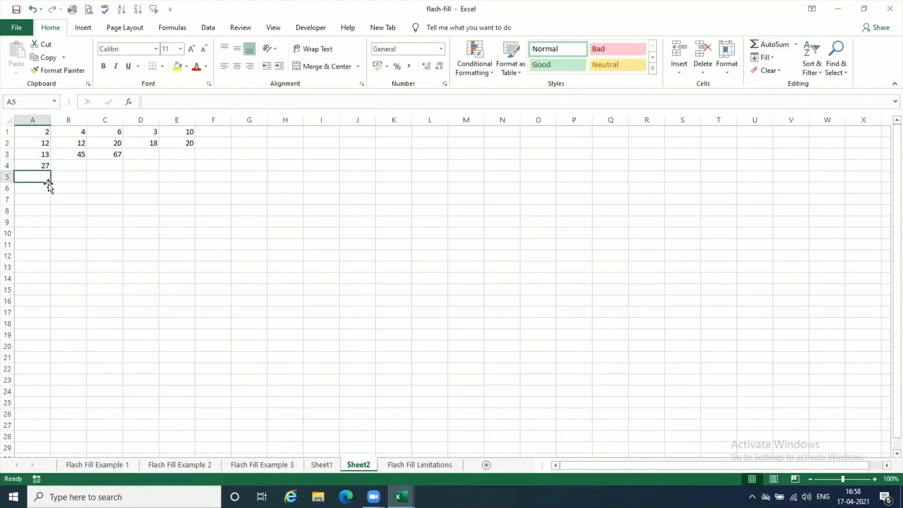
click(37, 166)
drag(50, 170, 118, 171)
- Inspect the total formula in C4 and the contents of row 2's pasted cells A2 to C2 on Sheet2
click(92, 168)
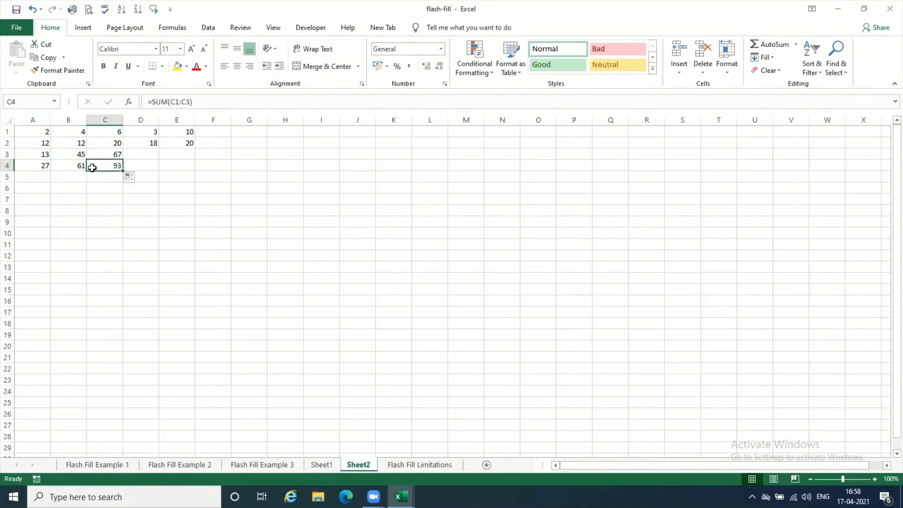
click(110, 145)
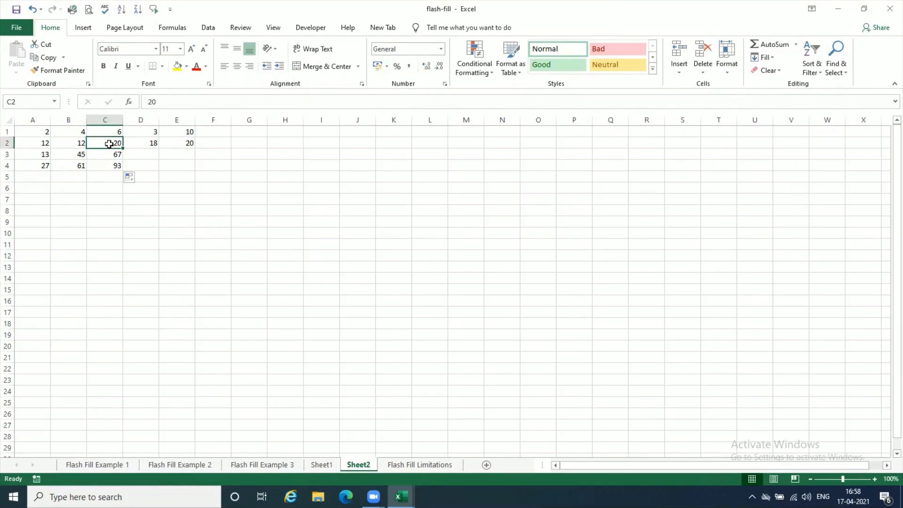
click(77, 143)
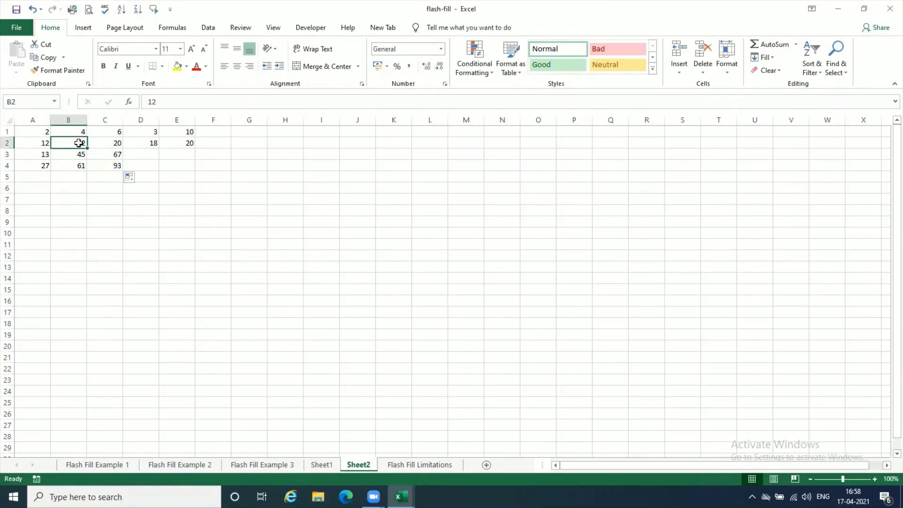
click(44, 143)
click(104, 143)
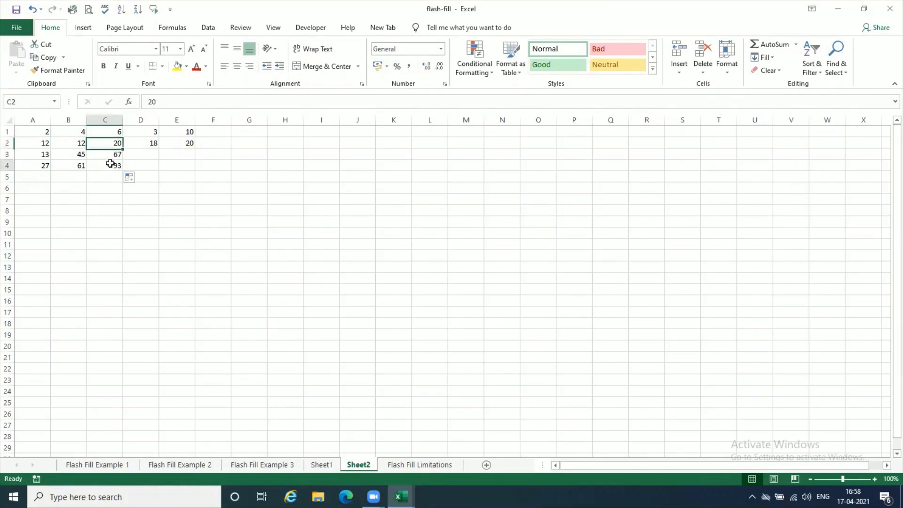
click(110, 163)
- Change cell C2 on Sheet1 to 35
click(323, 463)
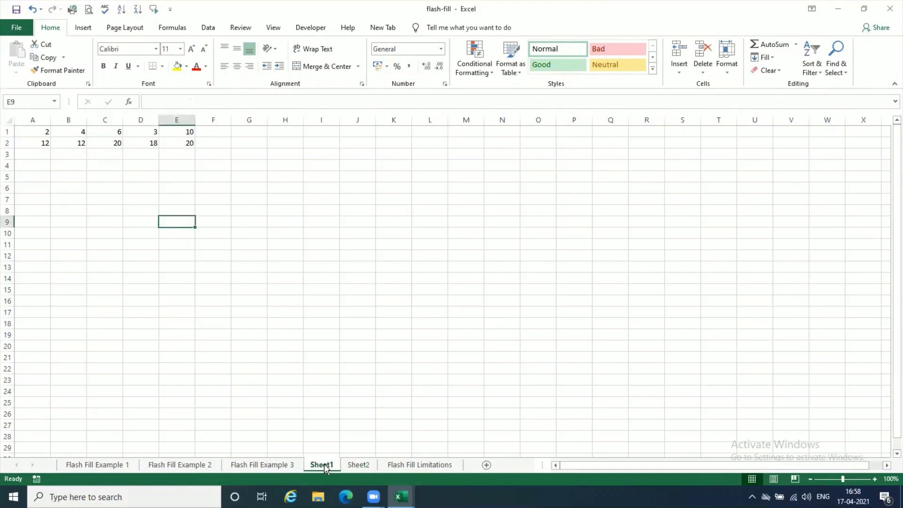
click(113, 142)
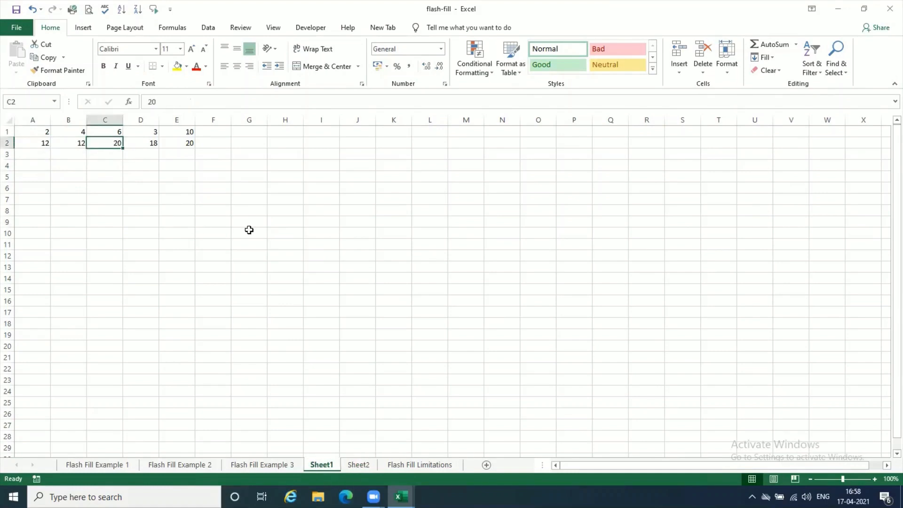
text(35)
key(Return)
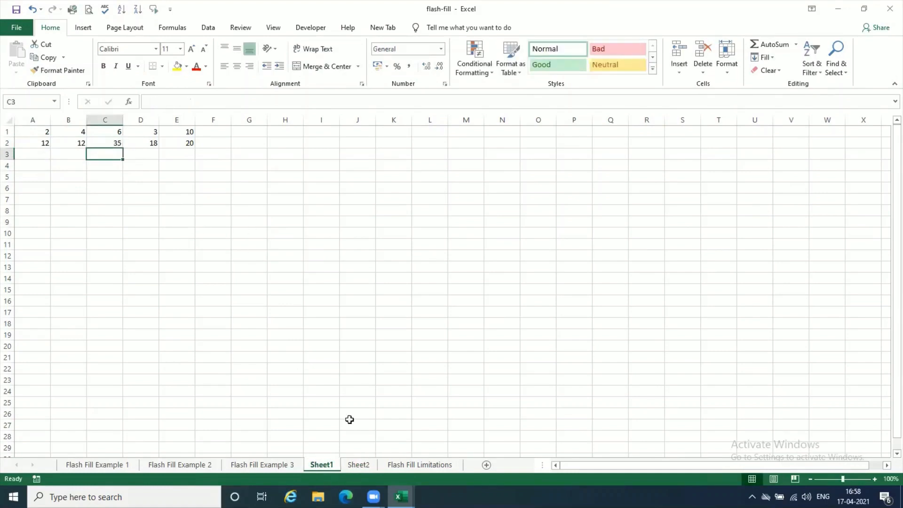
- Compare Sheet1 with Sheet2 to check whether C2 and its column total on Sheet2 follow the edit
click(361, 465)
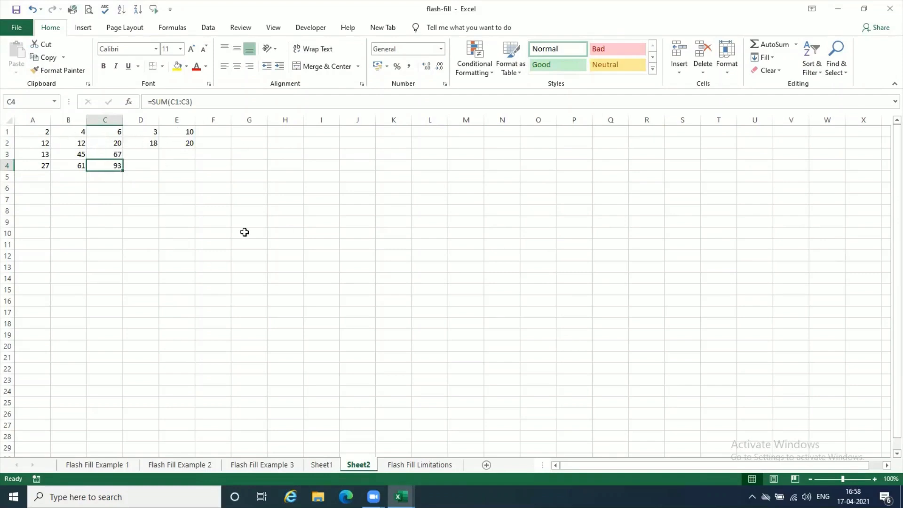
click(322, 464)
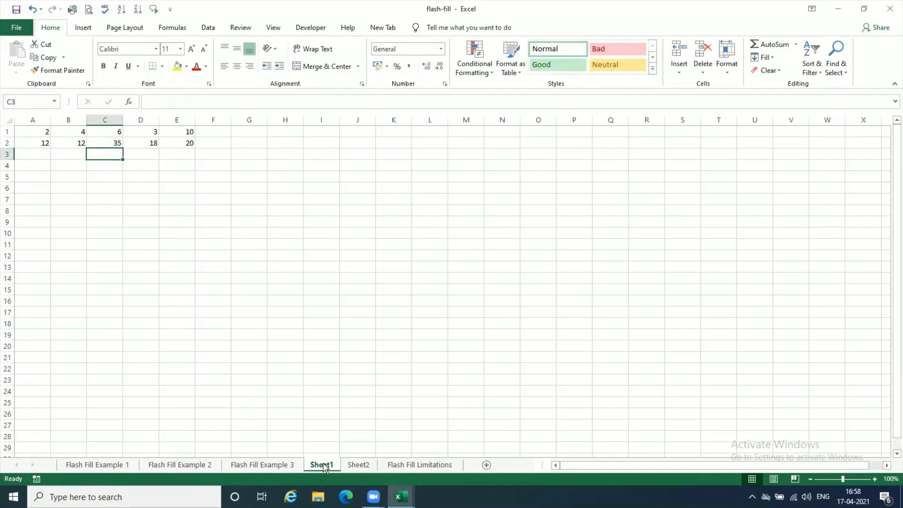
click(352, 464)
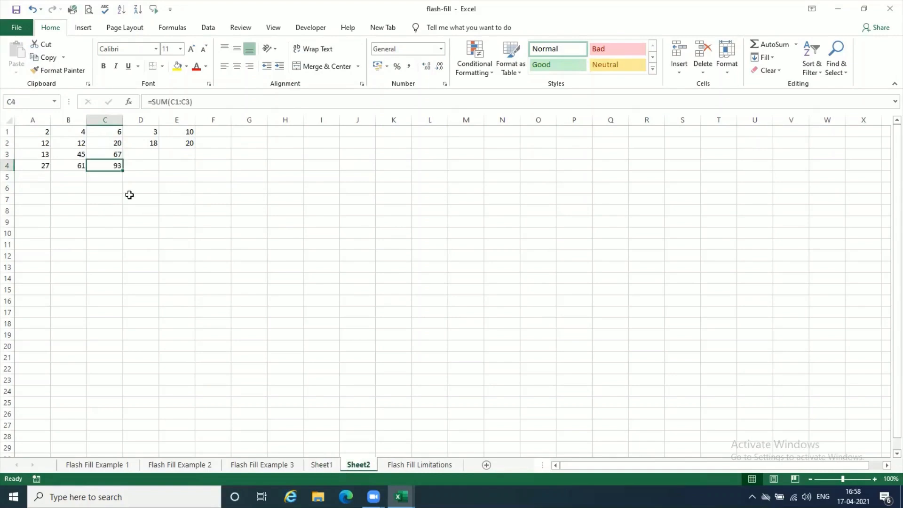
click(118, 143)
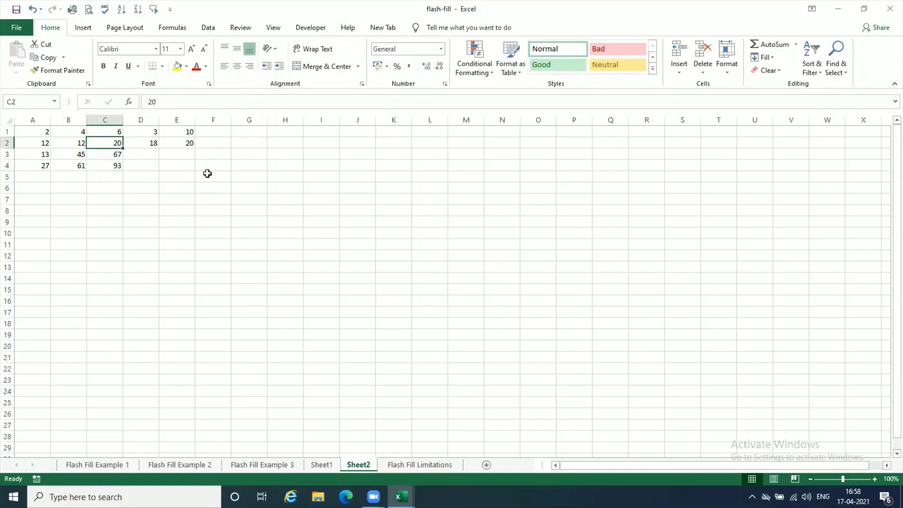
- Clear A1:E2 on Sheet2 and paste Sheet1's range A1:E2 there with Paste Link
drag(33, 131, 189, 145)
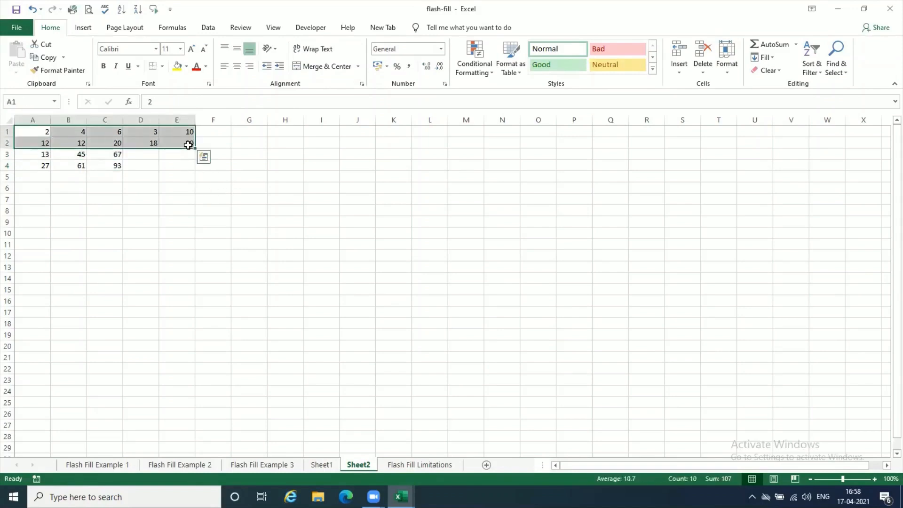
key(Delete)
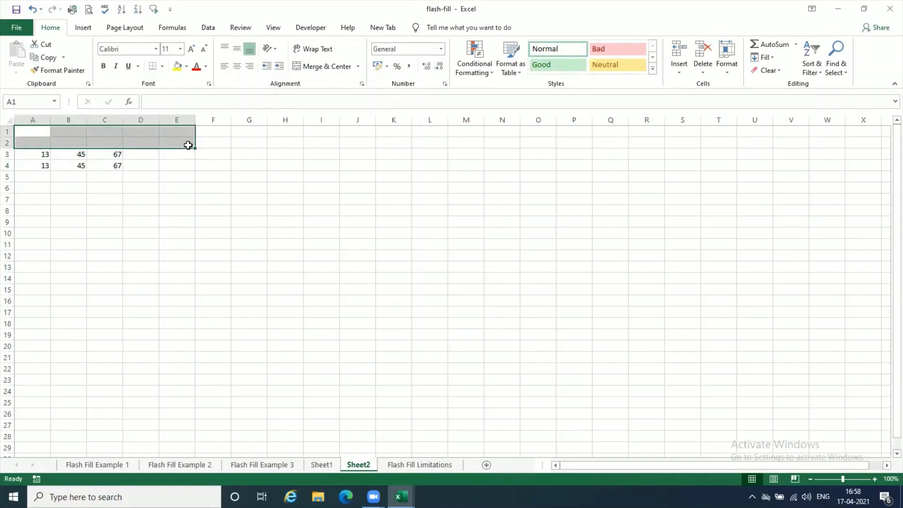
click(334, 466)
drag(30, 131, 178, 145)
click(46, 57)
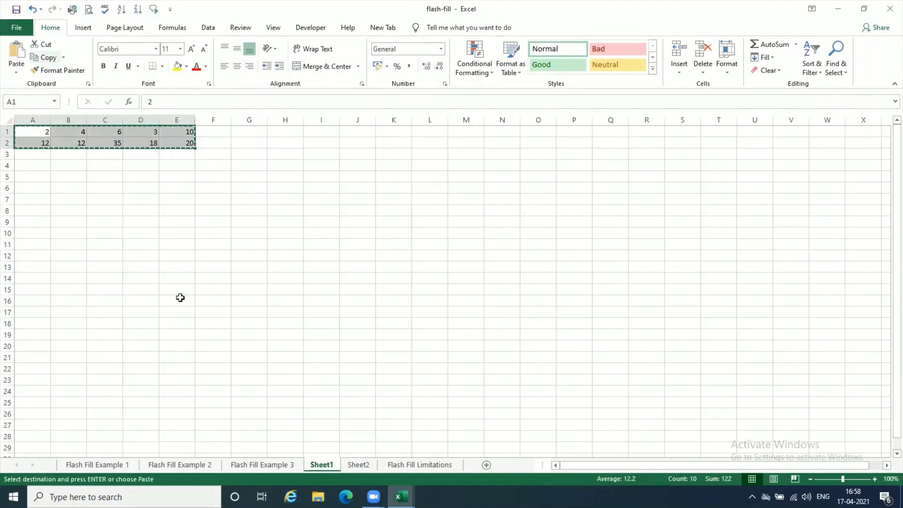
click(358, 464)
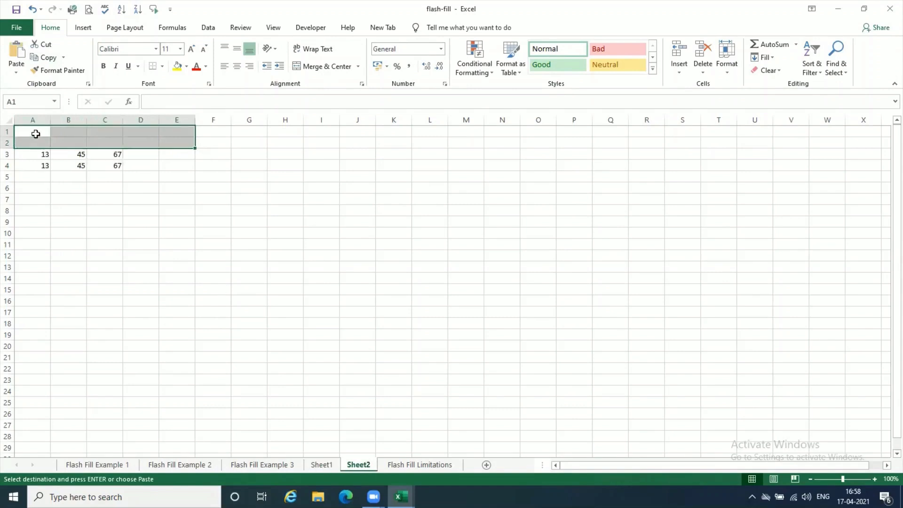
click(35, 134)
click(16, 72)
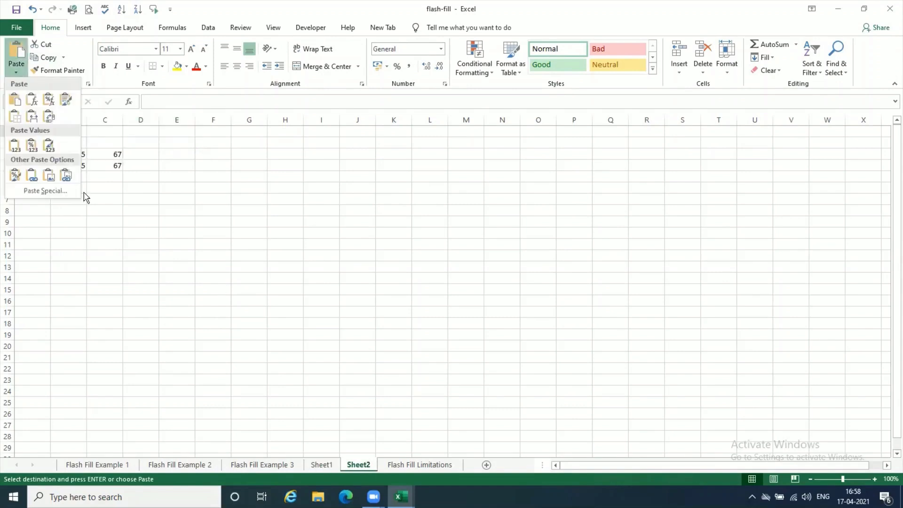
click(32, 176)
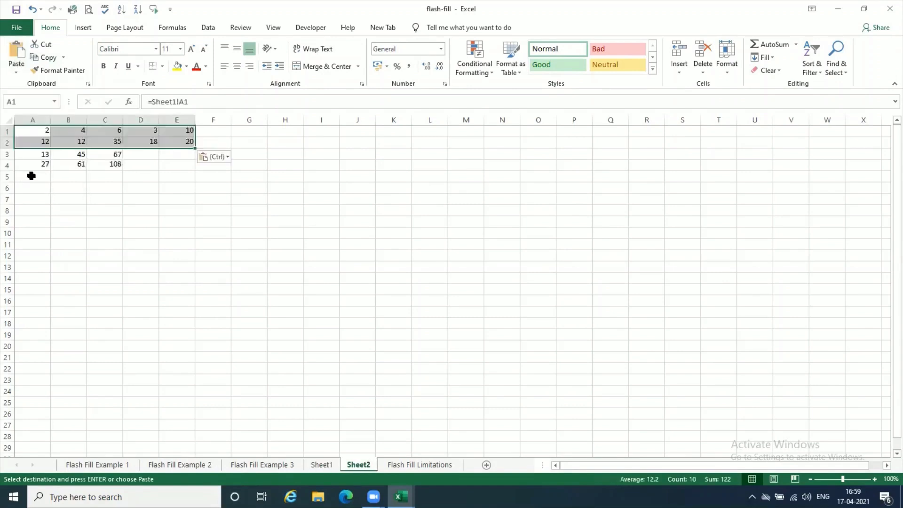
click(140, 189)
- Cancel the copy selection on Sheet1 and set cell C2 to 50
click(324, 465)
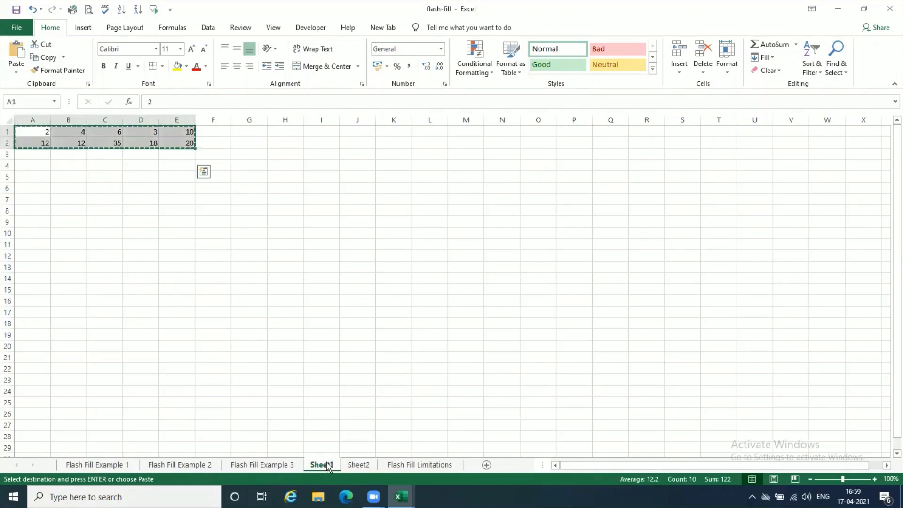
key(Escape)
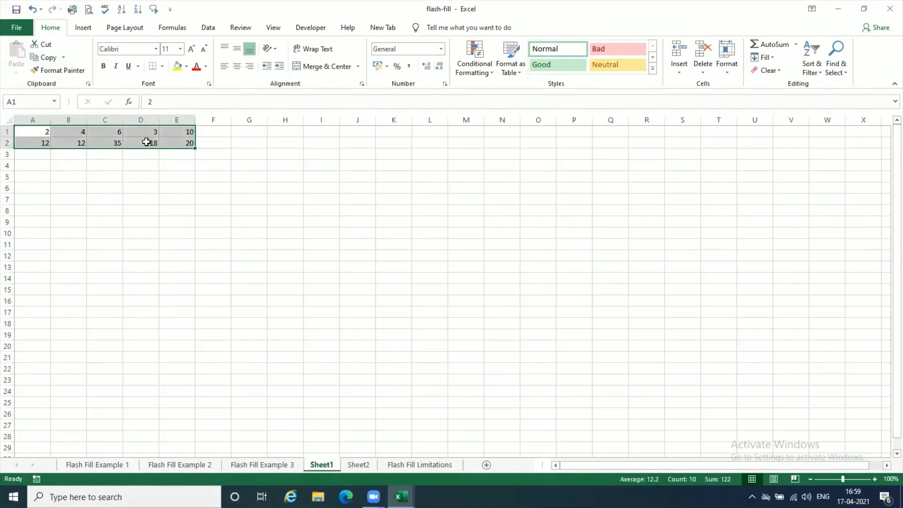
click(103, 144)
text(50)
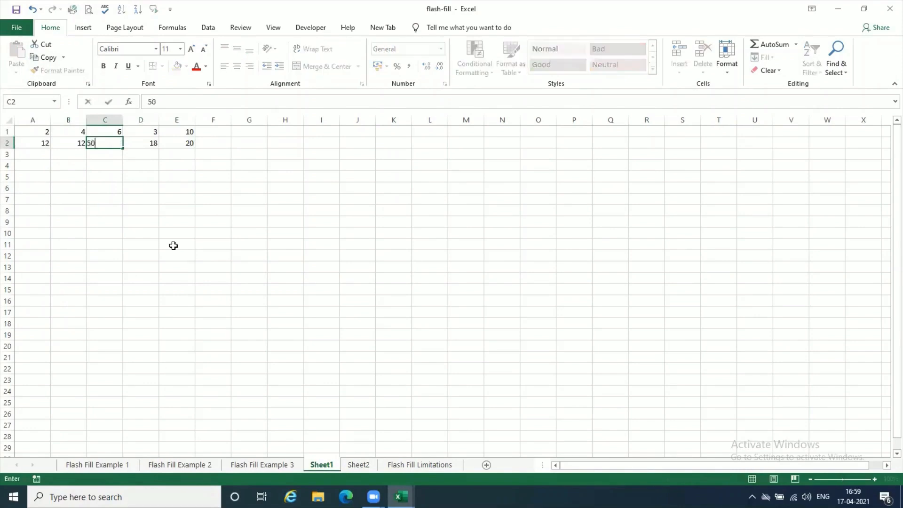
key(Return)
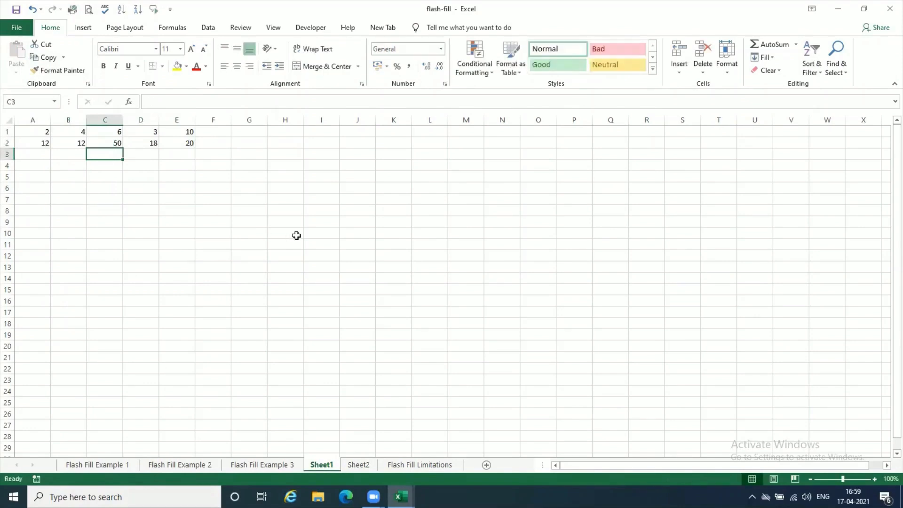
- Check the linked cell C2 and the total in C4 on Sheet2 against the source values on Sheet1
click(366, 466)
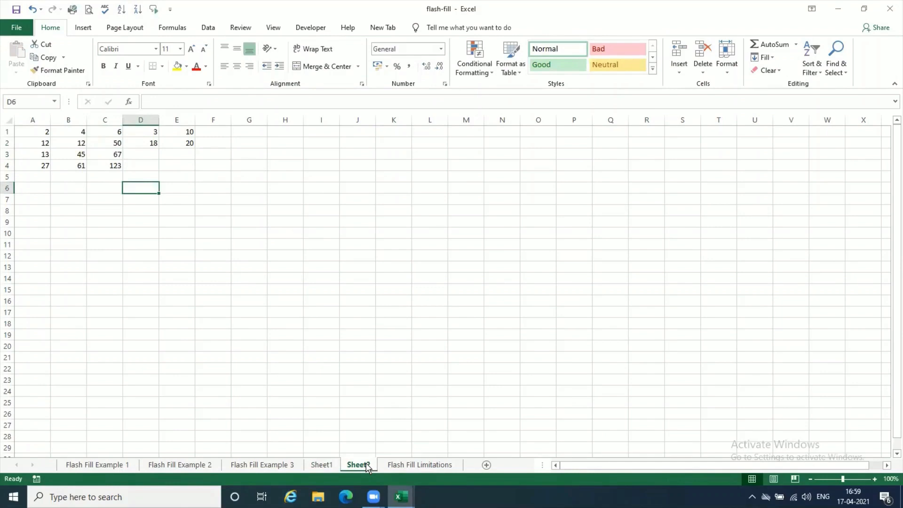
click(114, 163)
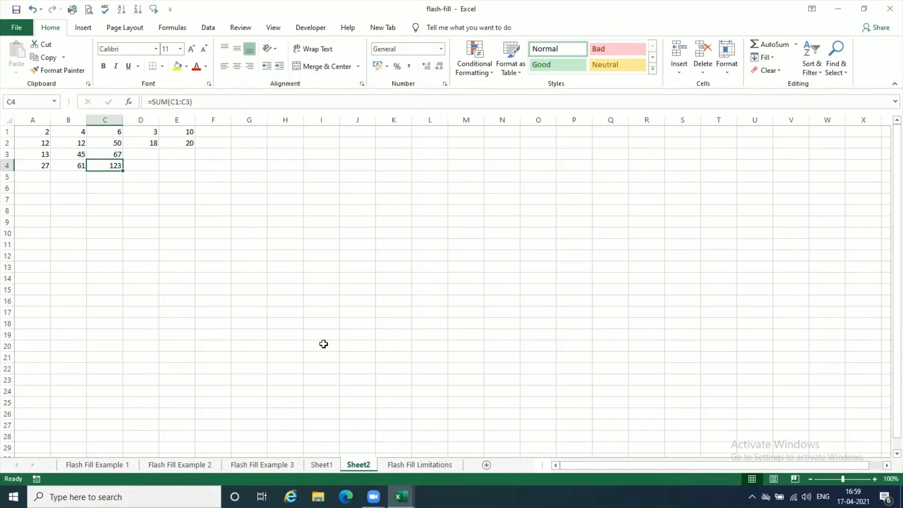
click(114, 142)
click(322, 466)
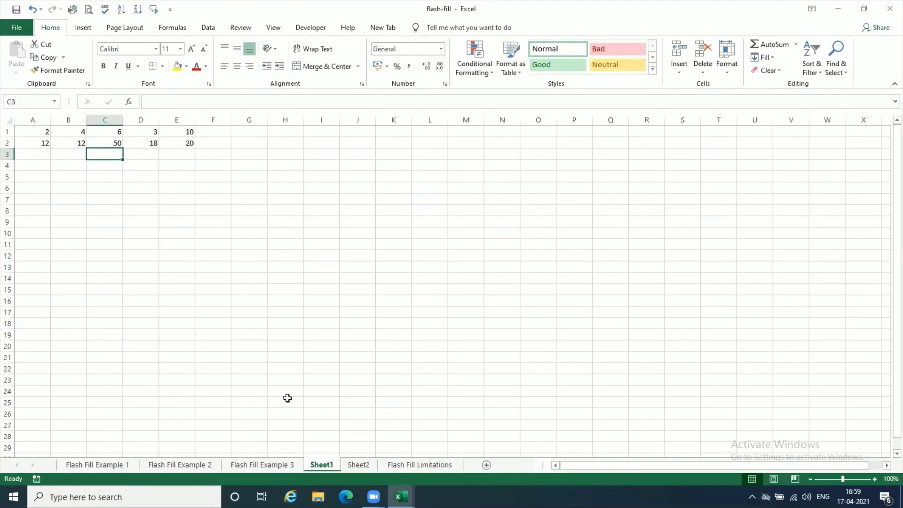
click(363, 466)
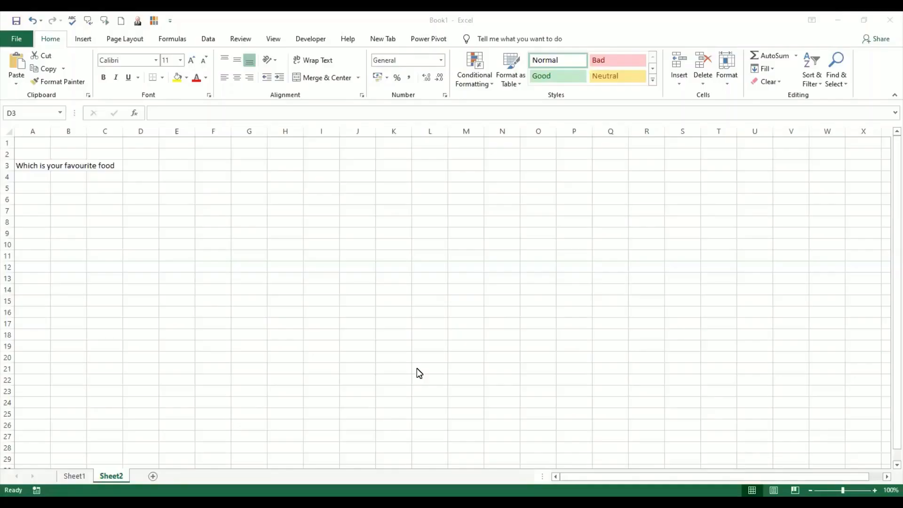
- Look over the list of food types on Sheet1 of Book1 and return to Sheet2
click(75, 476)
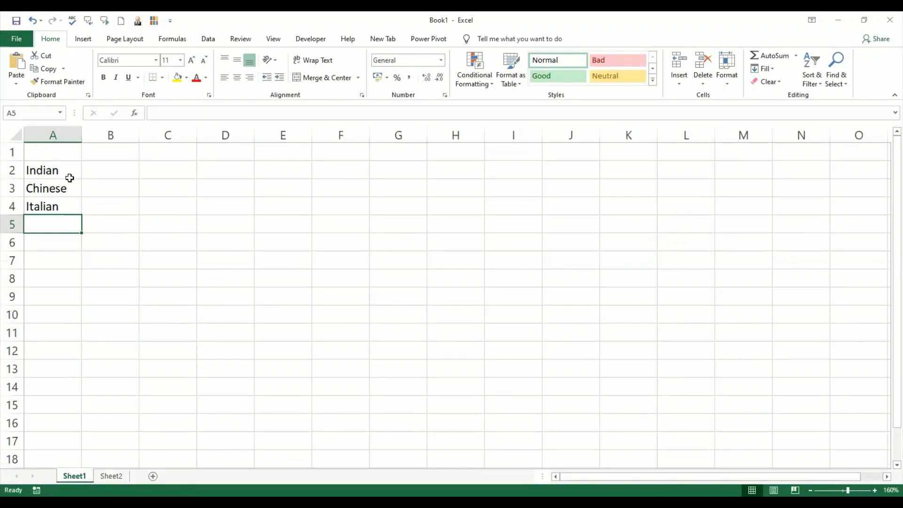
click(108, 476)
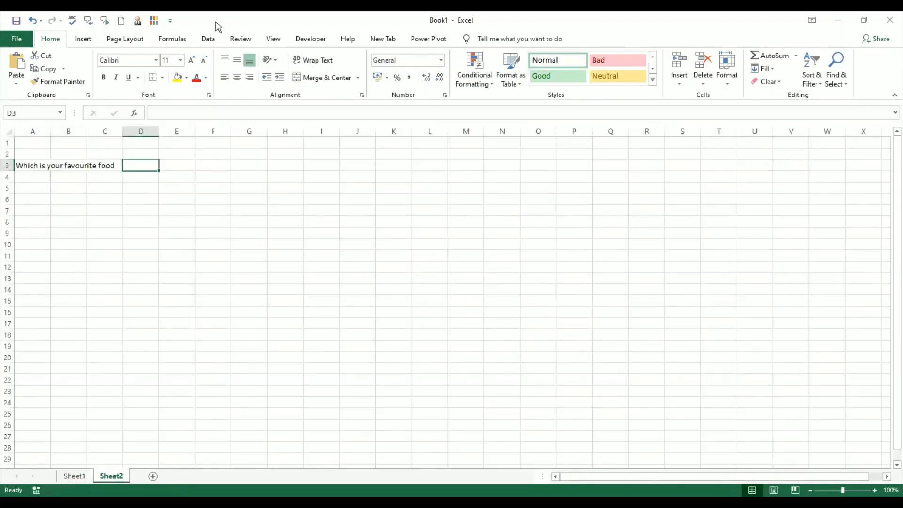
- Open data validation for cell D3 on Sheet2 and set it to allow a List
click(209, 37)
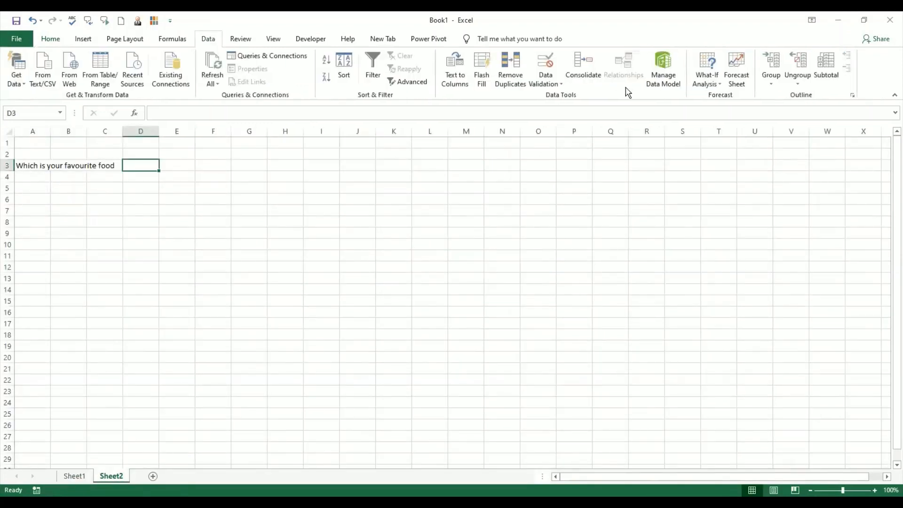
click(557, 97)
drag(502, 149, 467, 150)
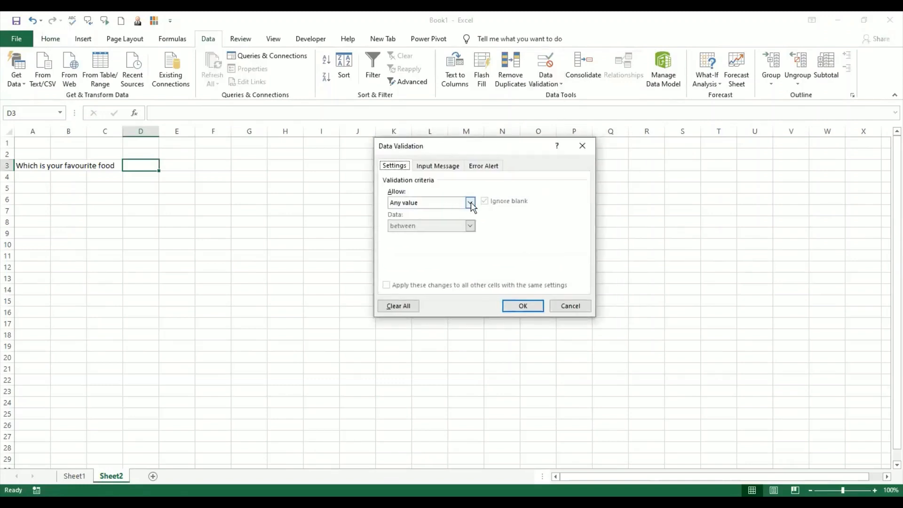
click(470, 202)
click(470, 202)
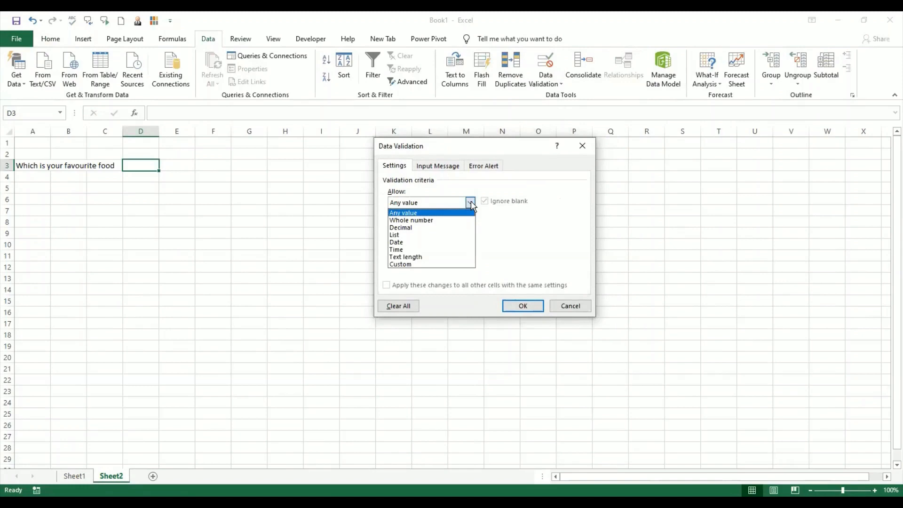
click(463, 235)
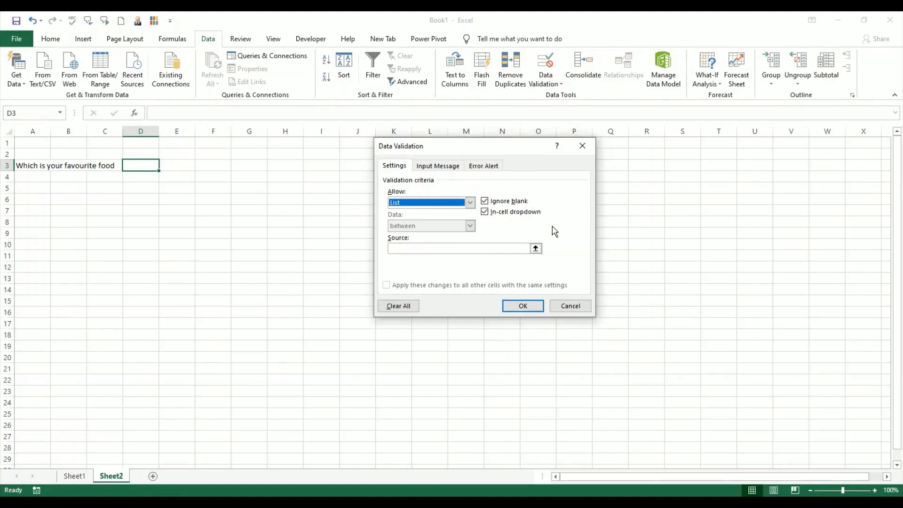
- Set the list source to the food types in Sheet1's range A2:A4 and apply the validation
click(476, 248)
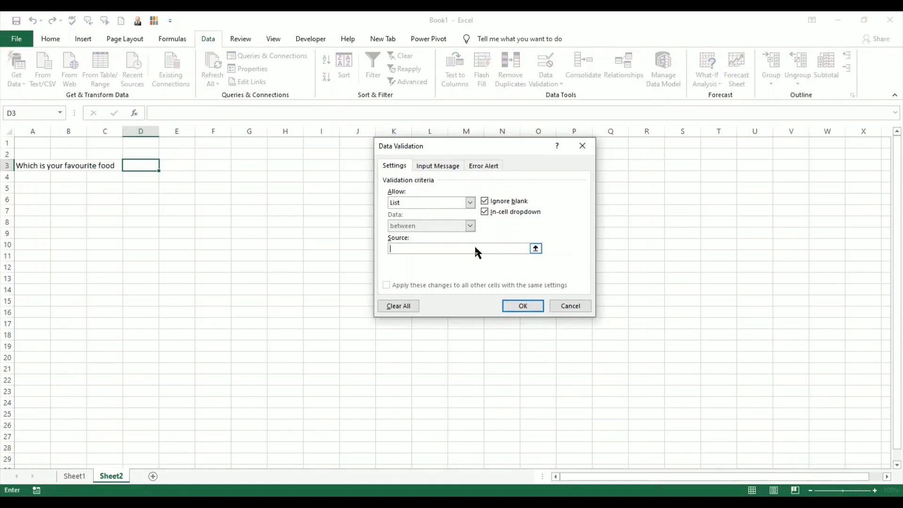
click(74, 476)
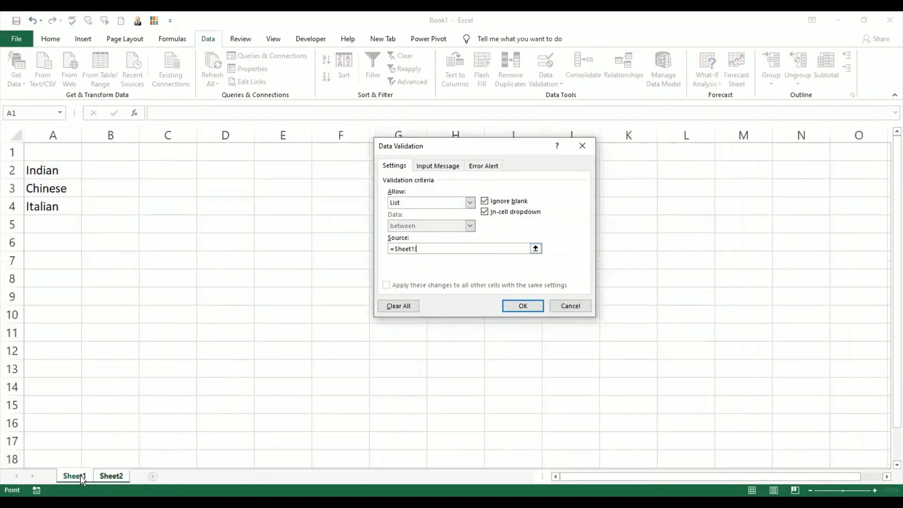
click(60, 168)
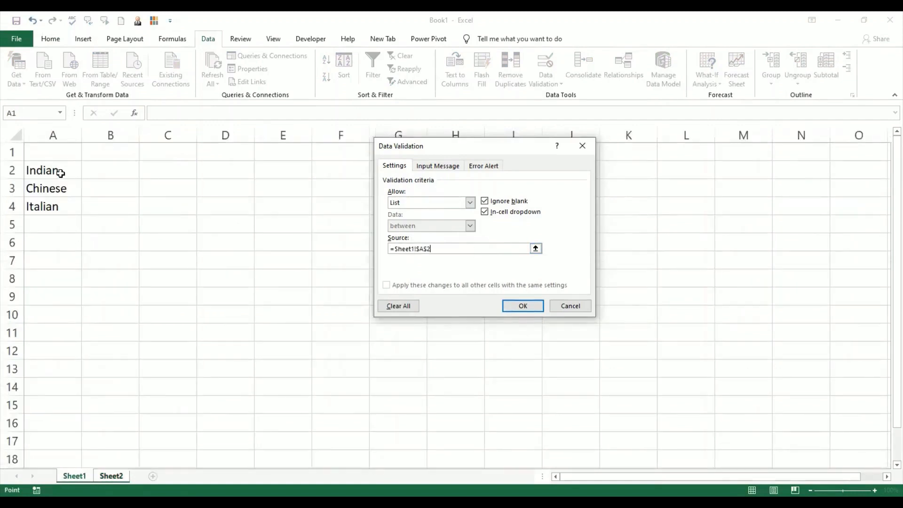
shift+click(62, 205)
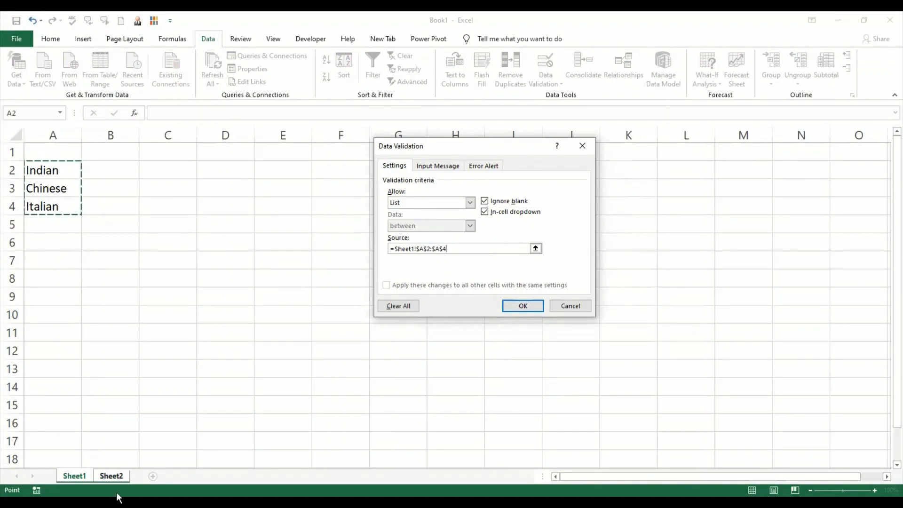
click(119, 477)
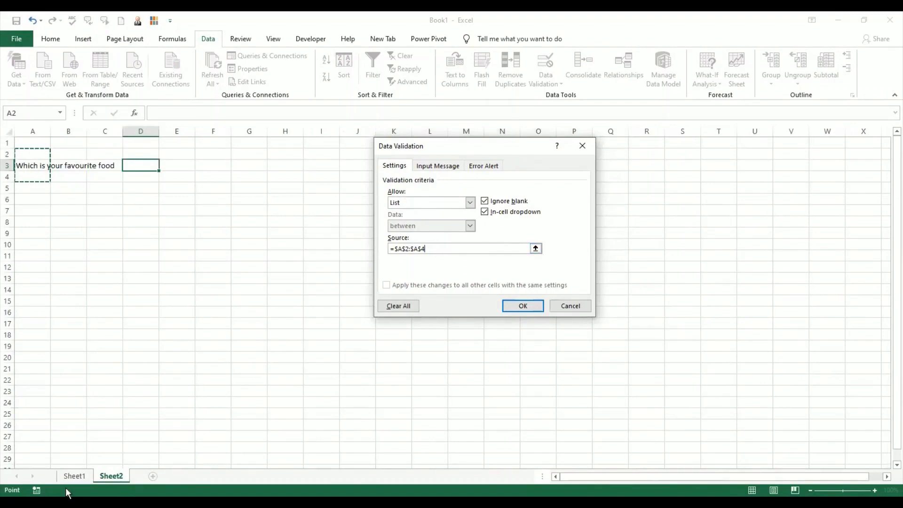
click(74, 476)
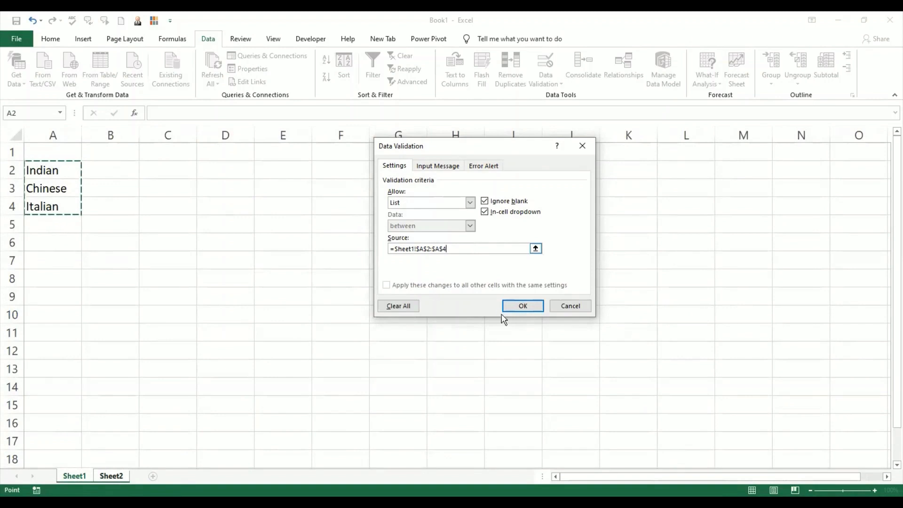
click(516, 306)
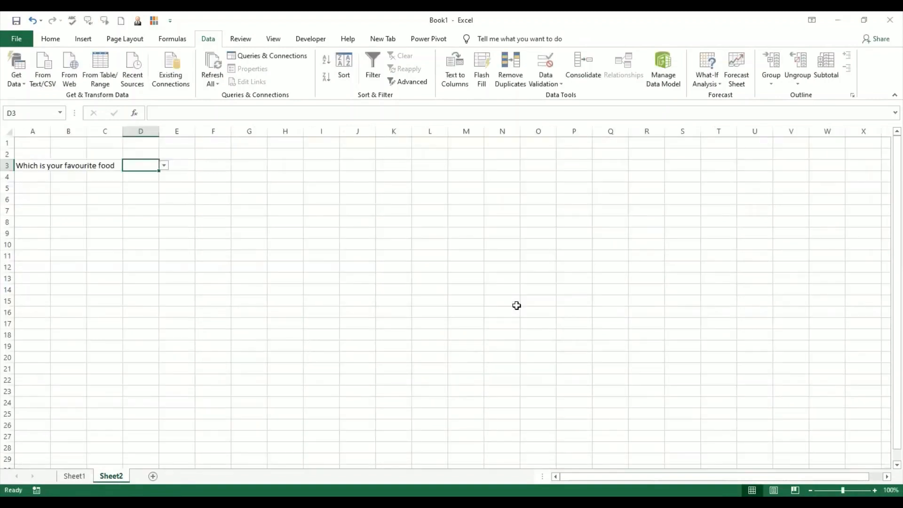
- Choose Chinese from the validation list in cell D3
click(163, 168)
click(151, 165)
click(164, 167)
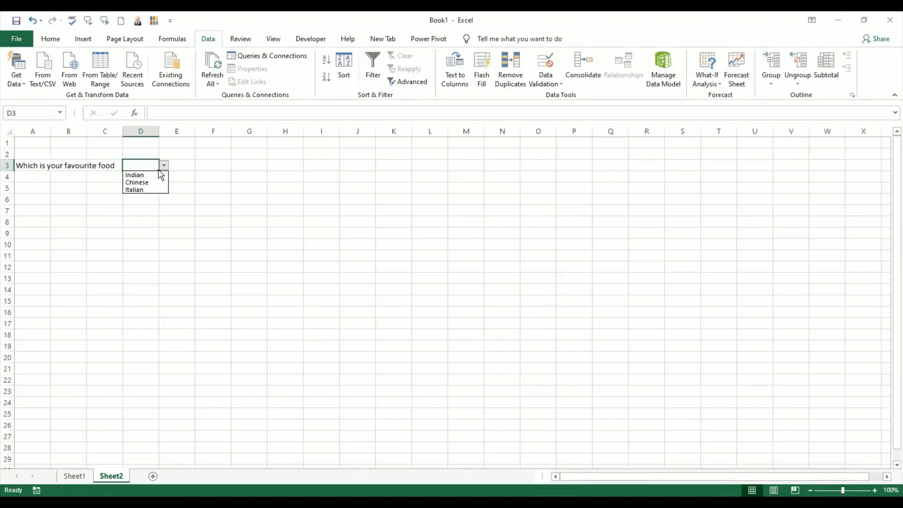
click(152, 182)
click(145, 217)
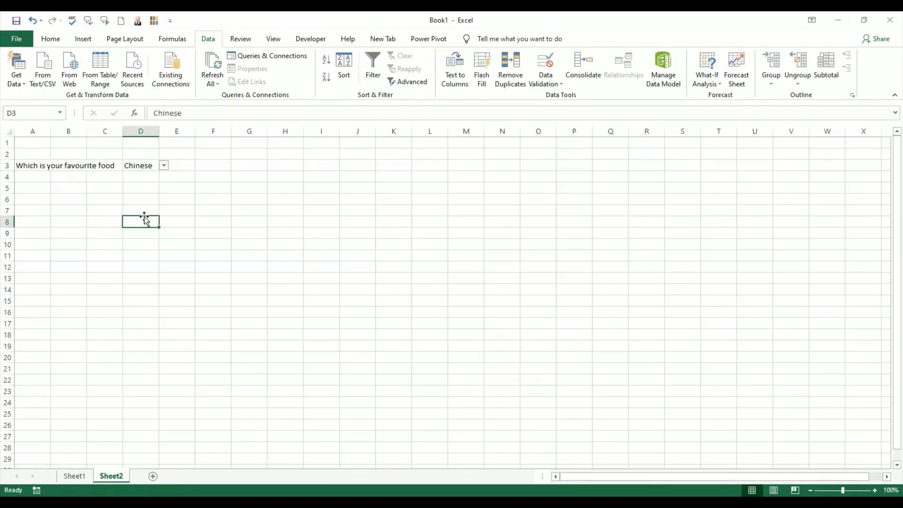
click(148, 169)
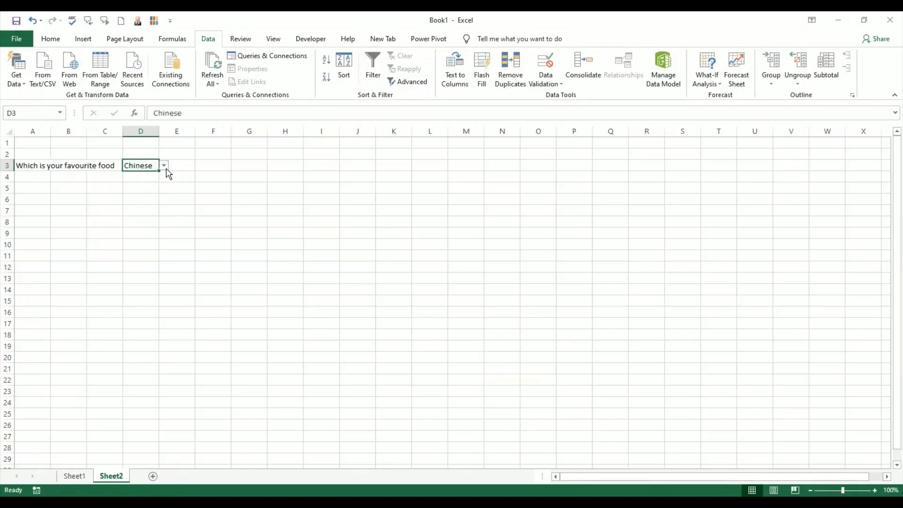
- Try the different food options in cell D3's list, ending with Indian
click(164, 166)
click(162, 184)
click(164, 166)
click(163, 179)
click(164, 166)
click(162, 180)
click(164, 165)
click(164, 189)
click(164, 165)
click(132, 177)
- Check D3's list options against the source food types on Sheet1 and return to Sheet2
click(164, 166)
click(166, 167)
click(73, 476)
click(112, 477)
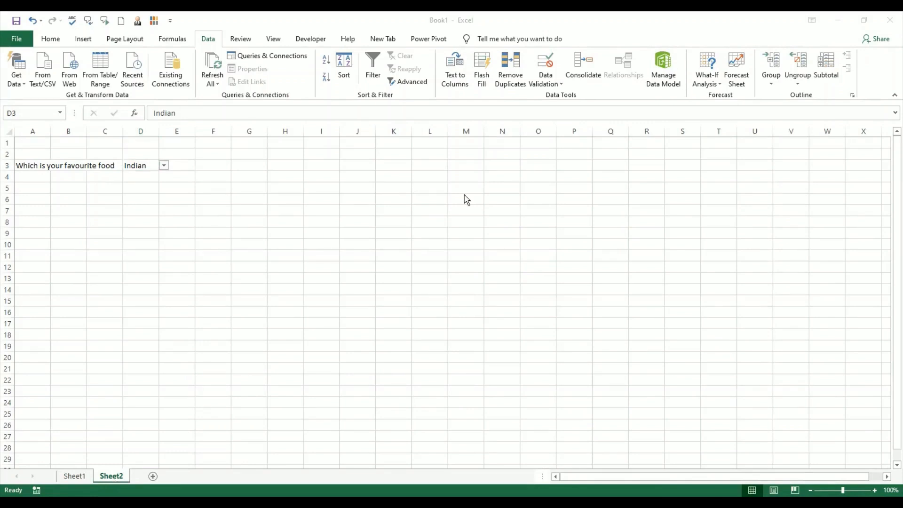
- Try to enter South Indian in cell D3 and cancel the entry
click(155, 165)
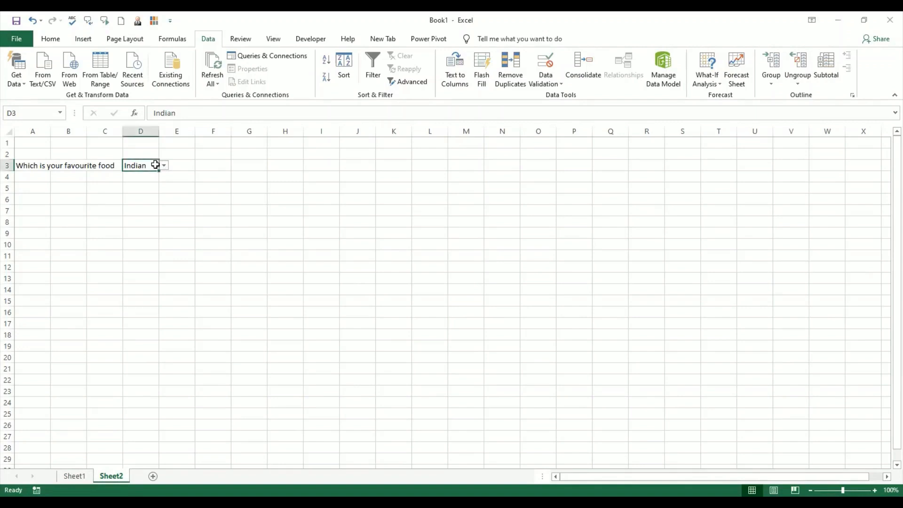
text(So)
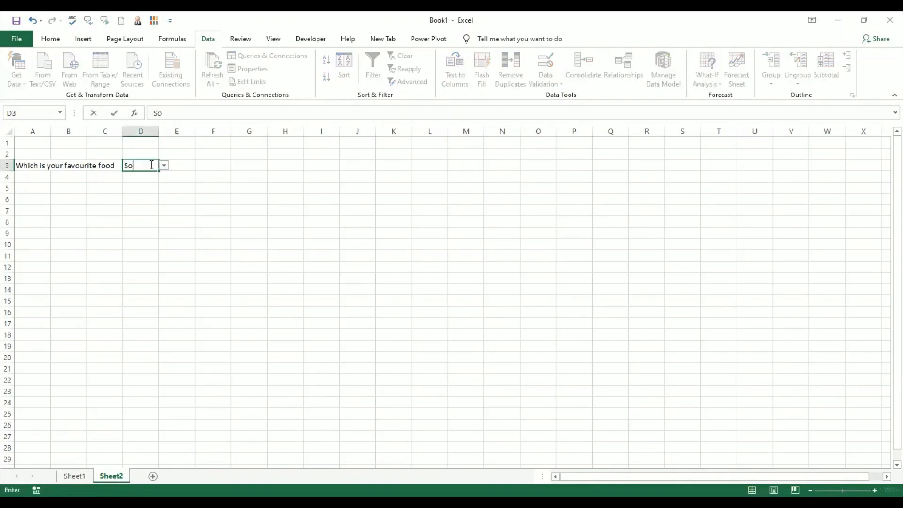
text(uth Indian)
key(Return)
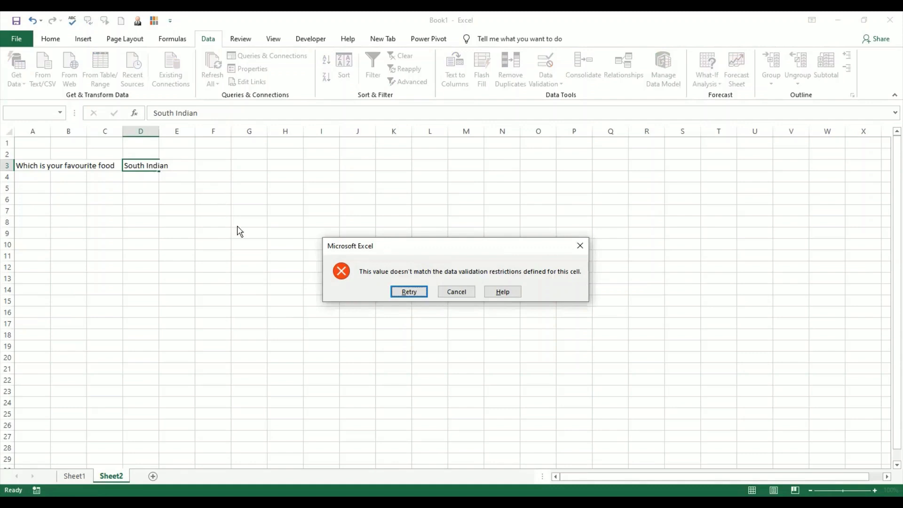
click(456, 291)
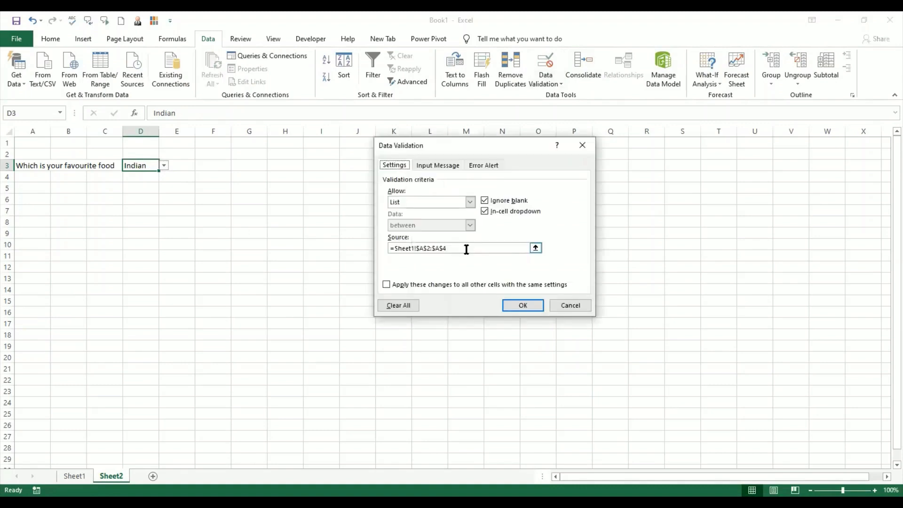
- Set the title of the error alert in D3's data validation to Invalid Data
click(483, 165)
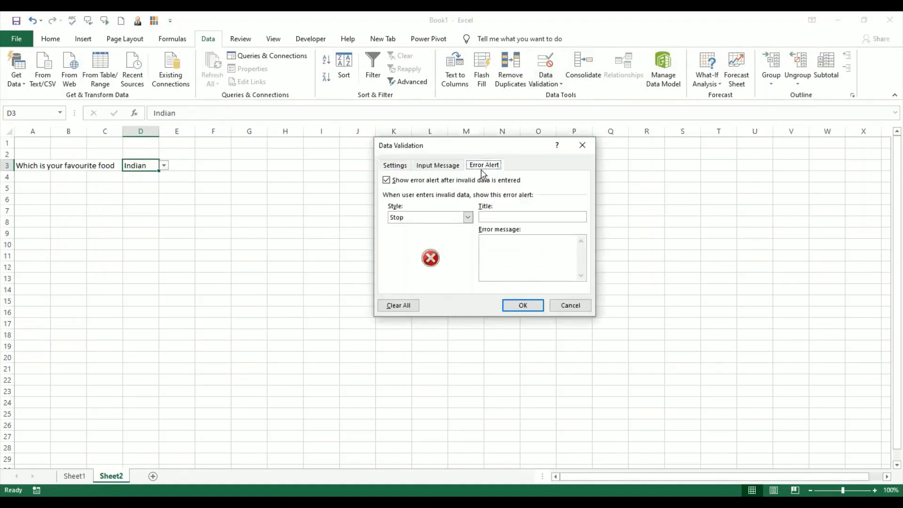
click(496, 216)
text(In)
text(v)
text(alid)
text( Data)
- Set the alert's error message to "Please choose from the dropdown" and apply the validation
text(Please ch)
text(oose optio)
text(n from)
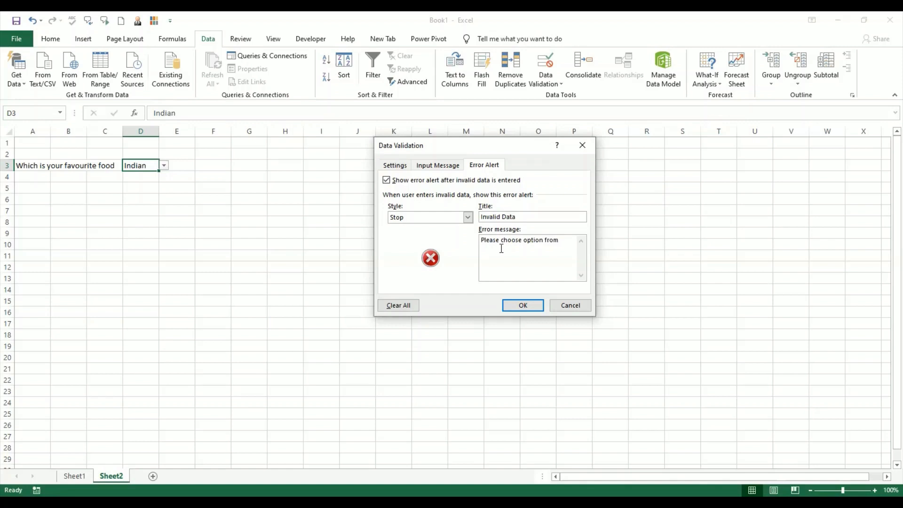
key(BackSpace)
key(BackSpace)
key(BackSpace)
key(BackSpace)
key(BackSpace)
key(BackSpace)
key(BackSpace)
key(BackSpace)
key(BackSpace)
key(BackSpace)
key(BackSpace)
key(BackSpace)
text(from the dropdown)
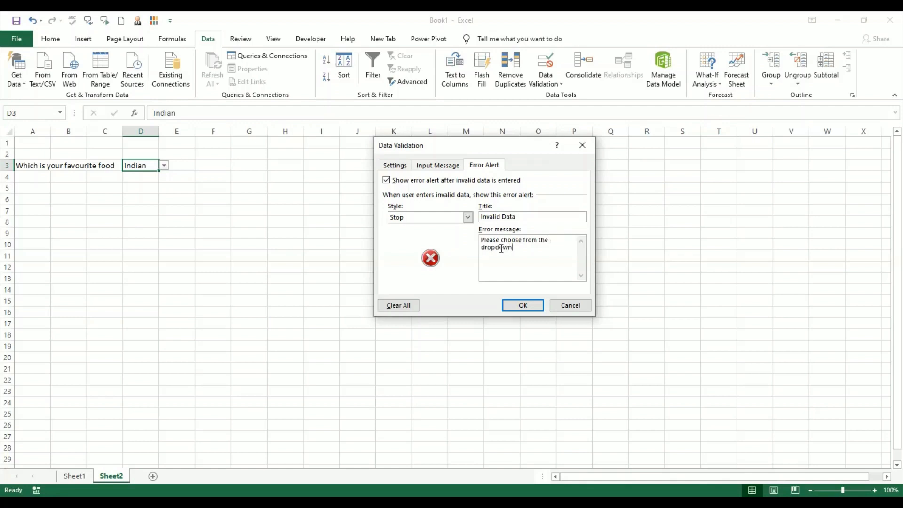
click(524, 306)
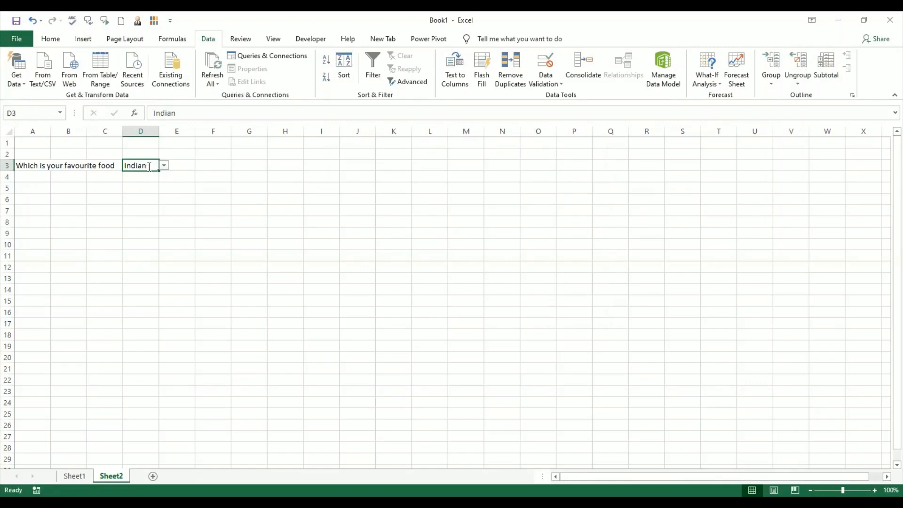
- Test the custom error alert by entering South Indian in cell D3, and cancel the entry
text(South Indian)
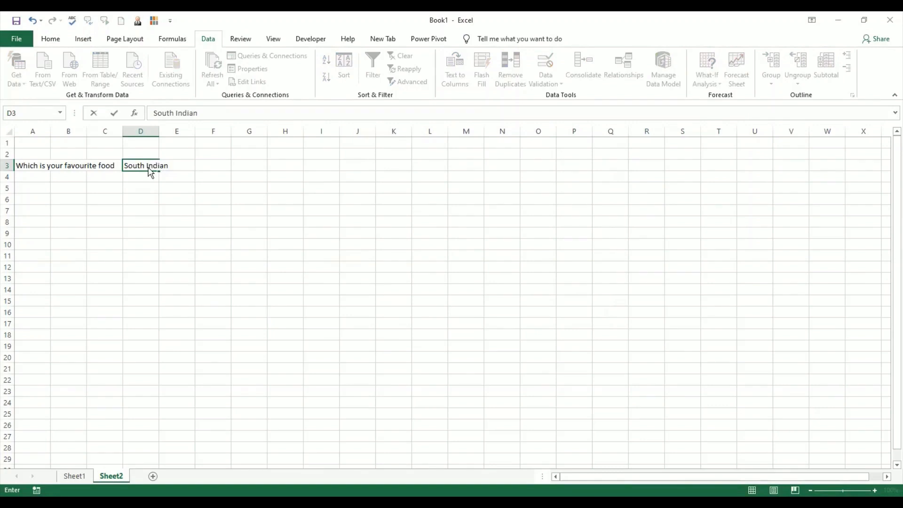
key(Return)
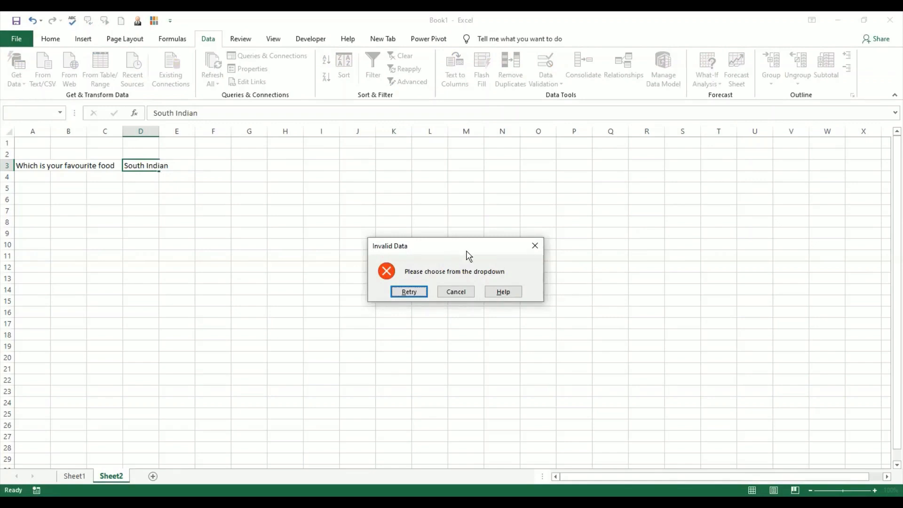
click(456, 291)
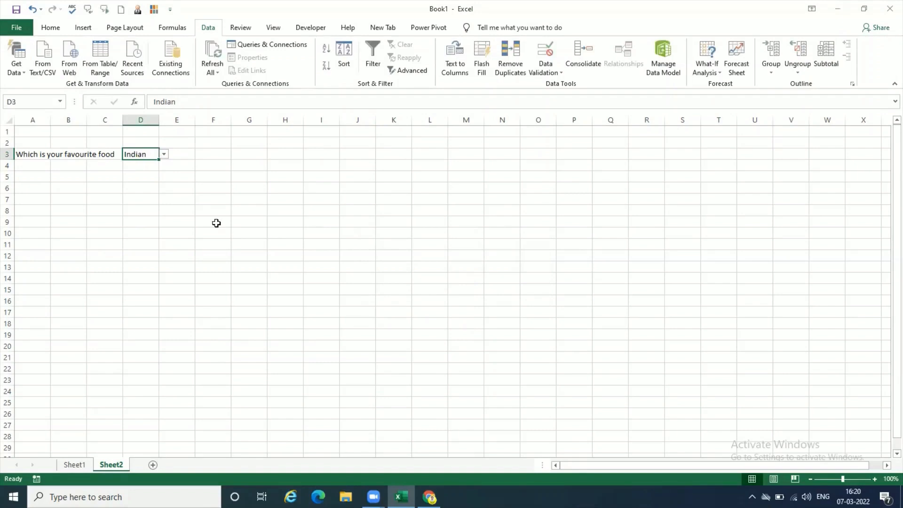
click(163, 208)
key(Return)
click(194, 253)
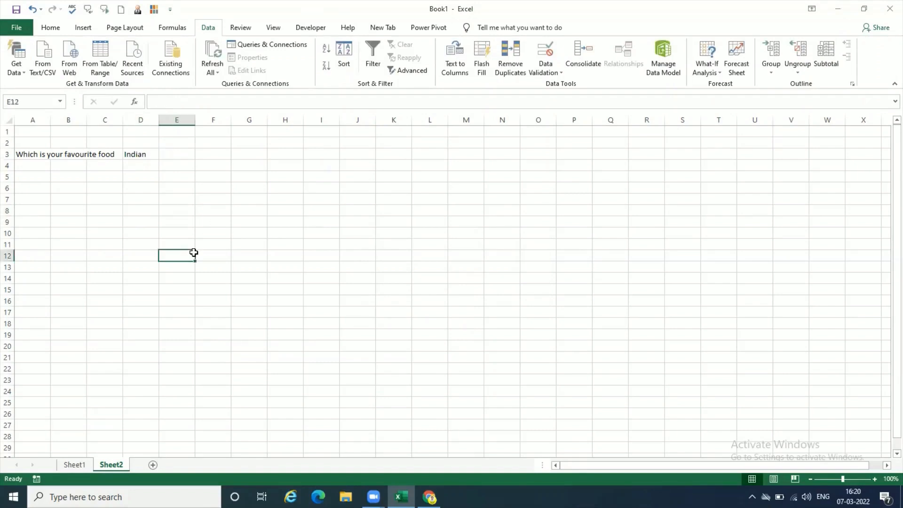
- Enter the question "Which is your favourite dish" in cell A5
click(37, 186)
key(Up)
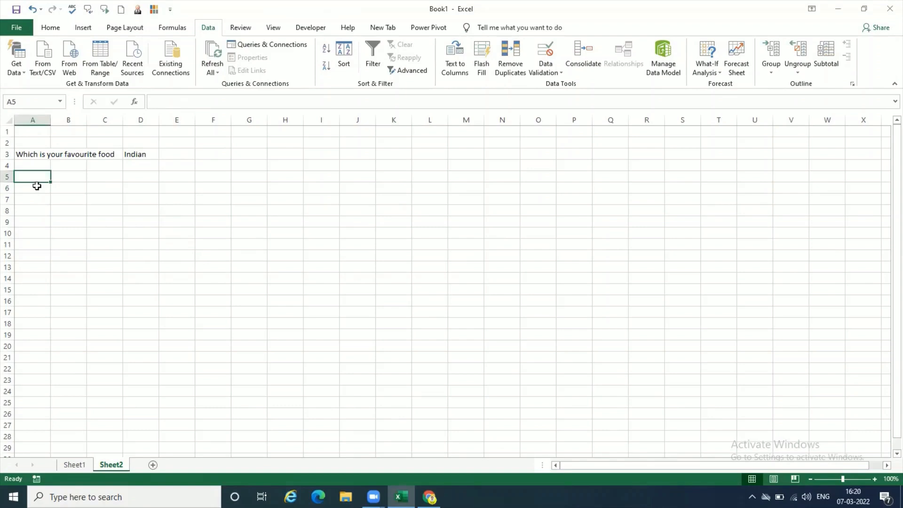
text(Which is )
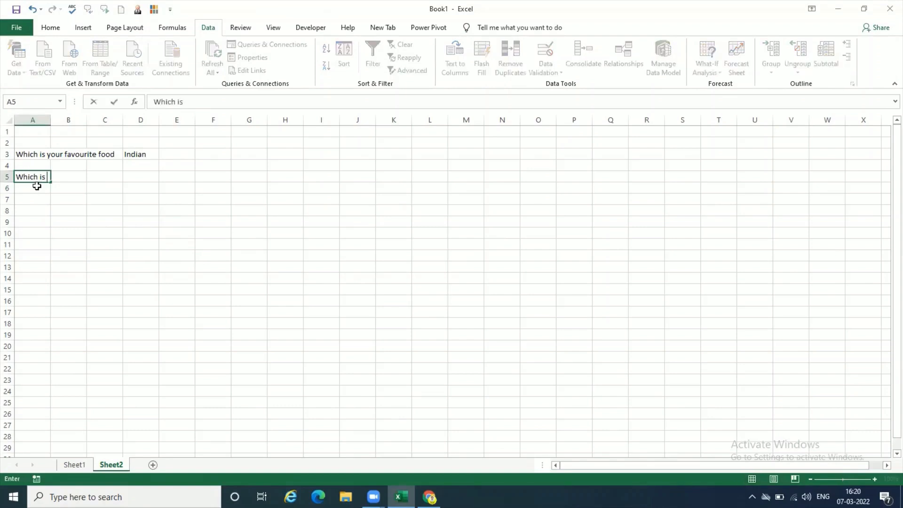
text(your favourite dish)
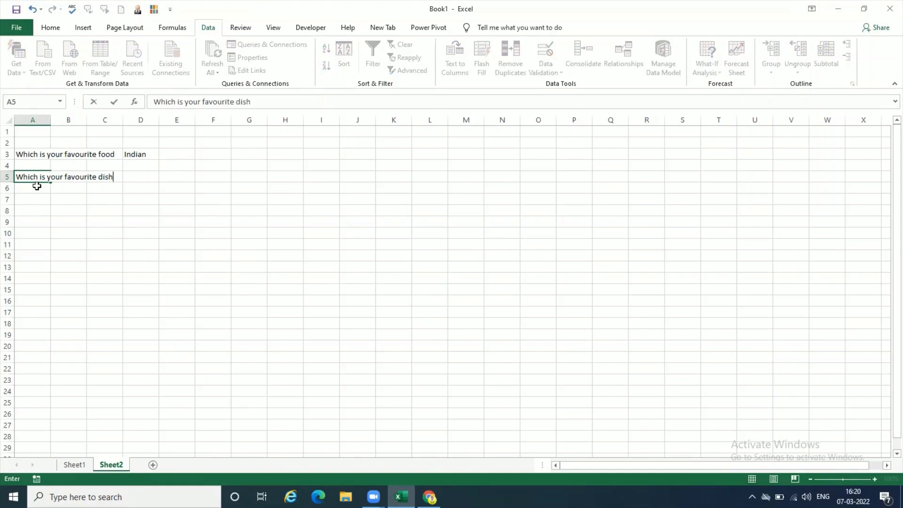
key(Return)
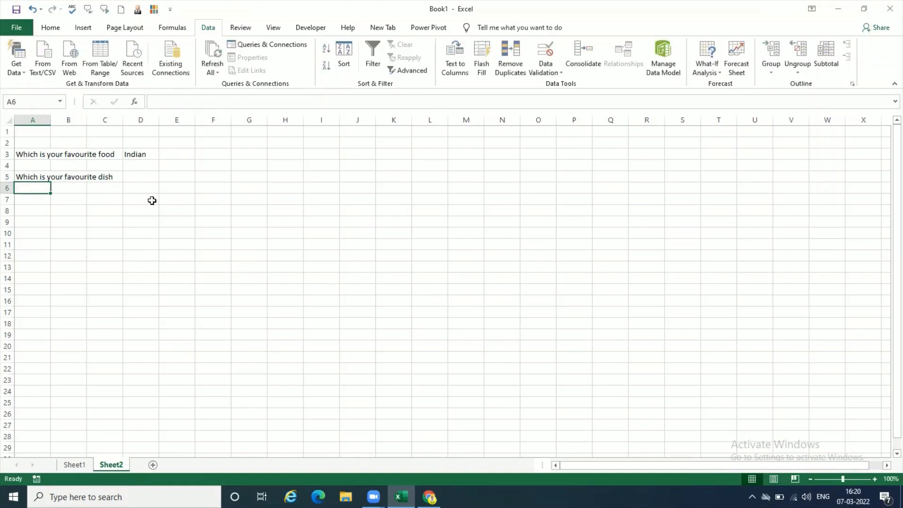
- Change the favourite food in cell D3 to Chinese and select the dish answer cell D5
click(154, 176)
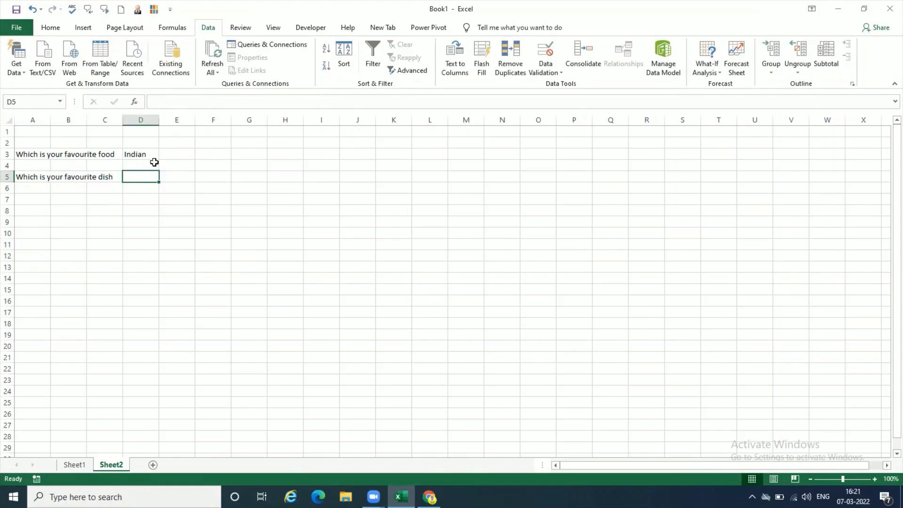
click(153, 155)
click(164, 155)
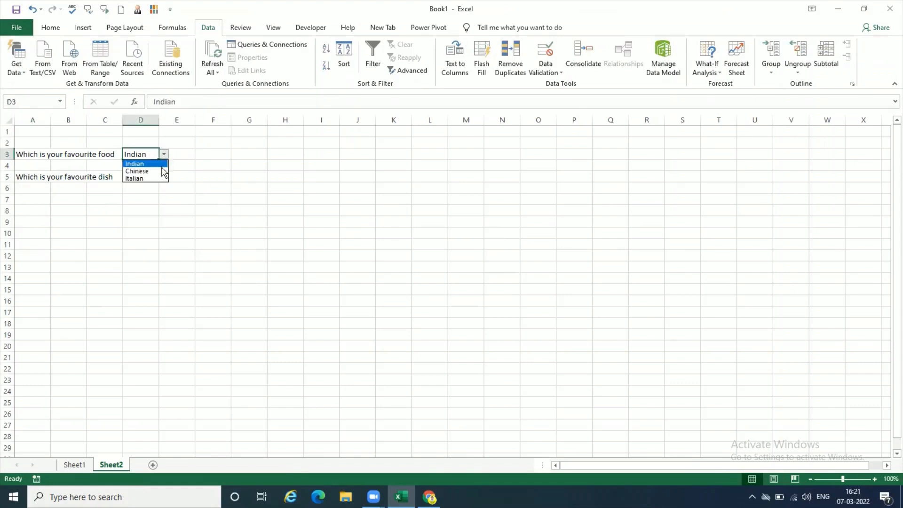
click(159, 165)
click(154, 174)
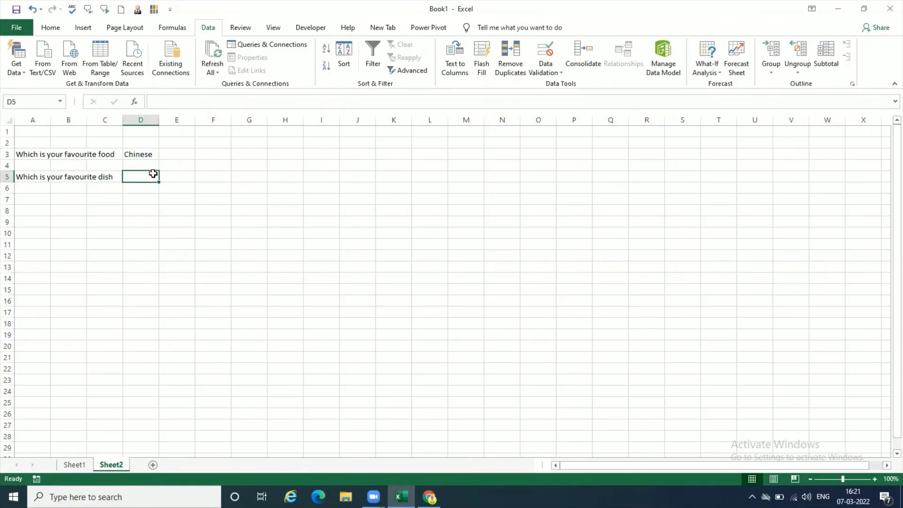
- Change the favourite food in cell D3 to Italian using its validation list
click(150, 155)
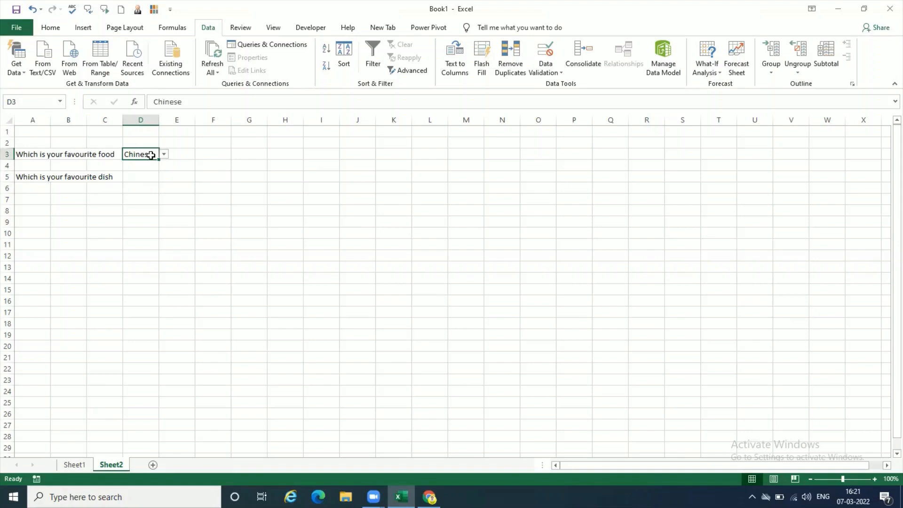
click(162, 155)
click(160, 177)
click(150, 177)
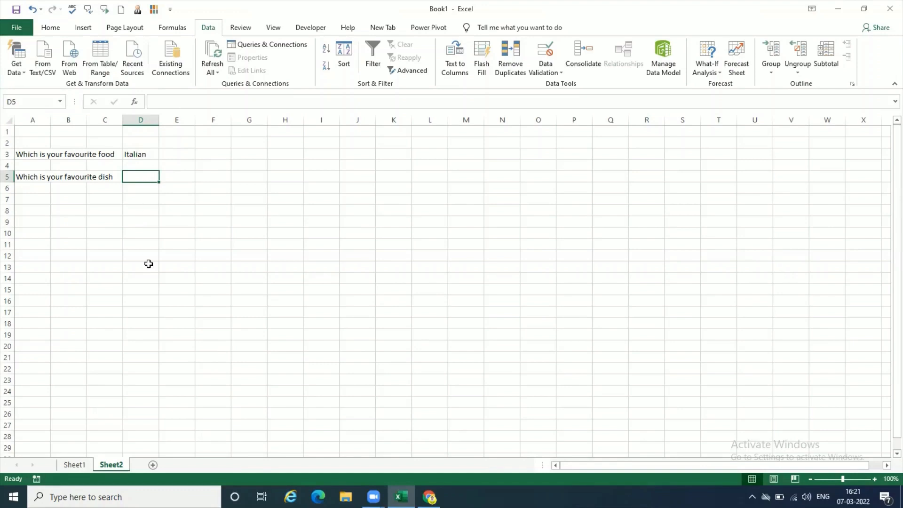
double_click(146, 154)
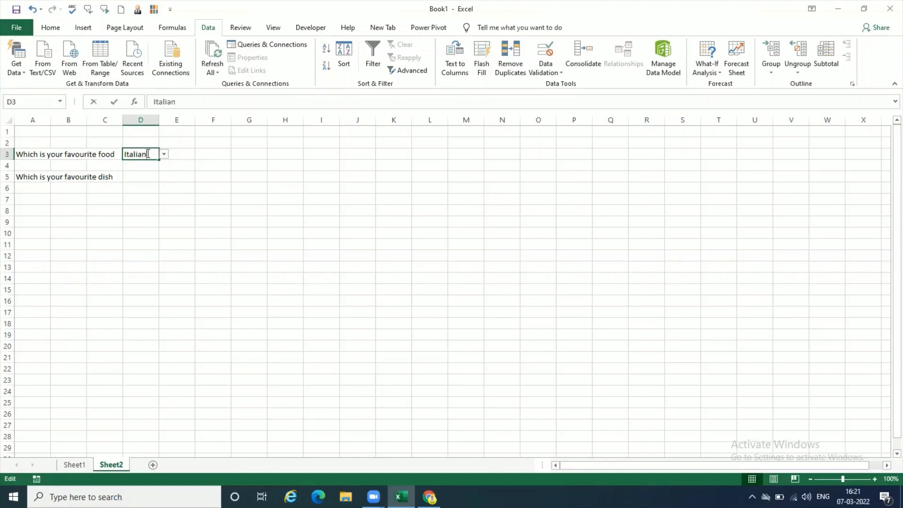
- Clear all data validation settings from the favourite food answer cell D3
click(147, 179)
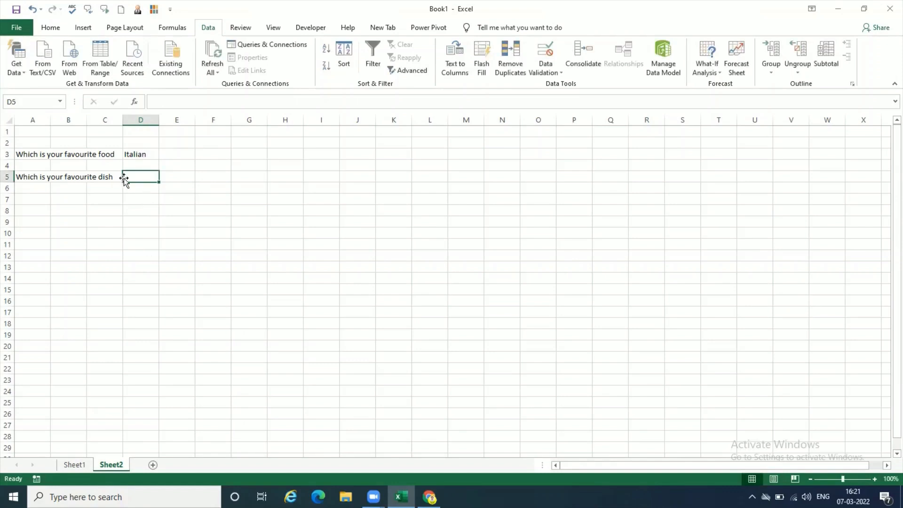
click(149, 156)
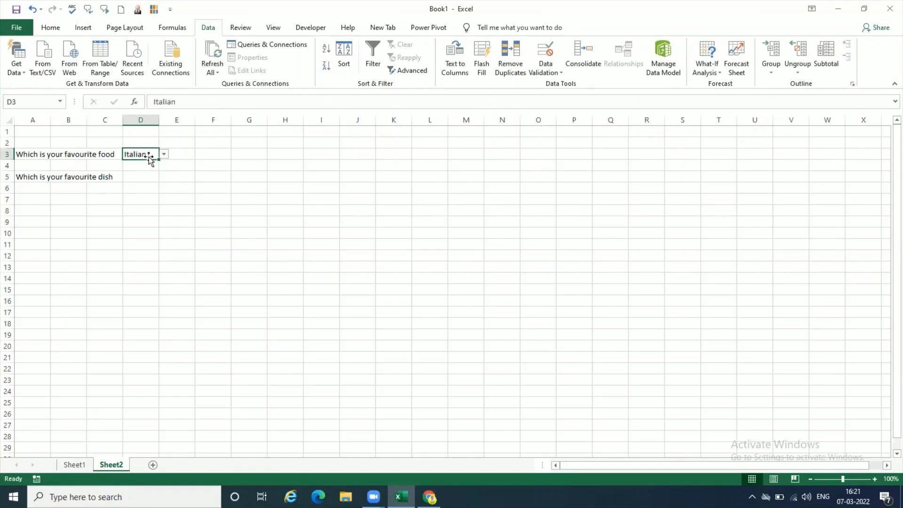
click(557, 73)
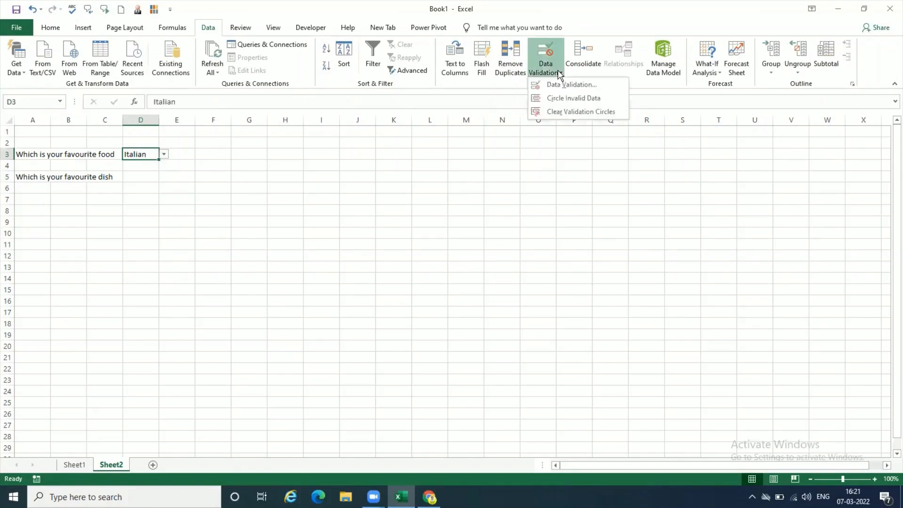
click(560, 84)
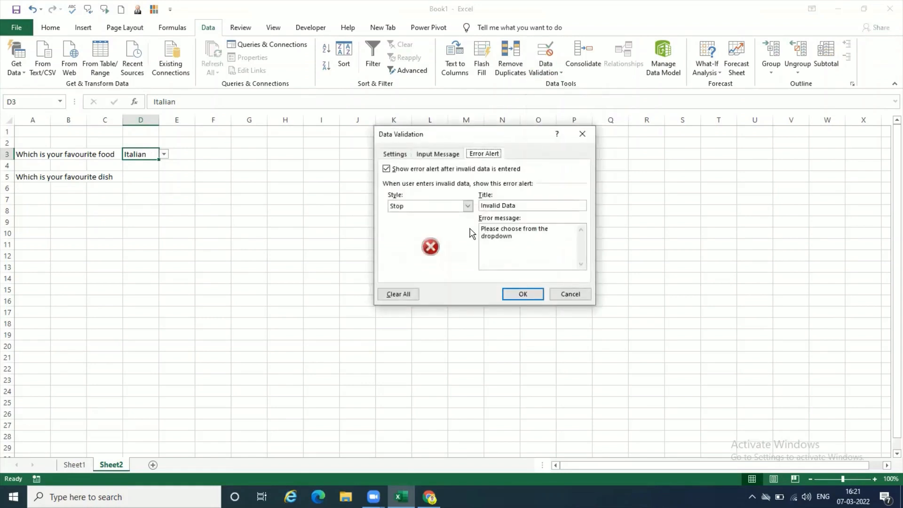
click(399, 295)
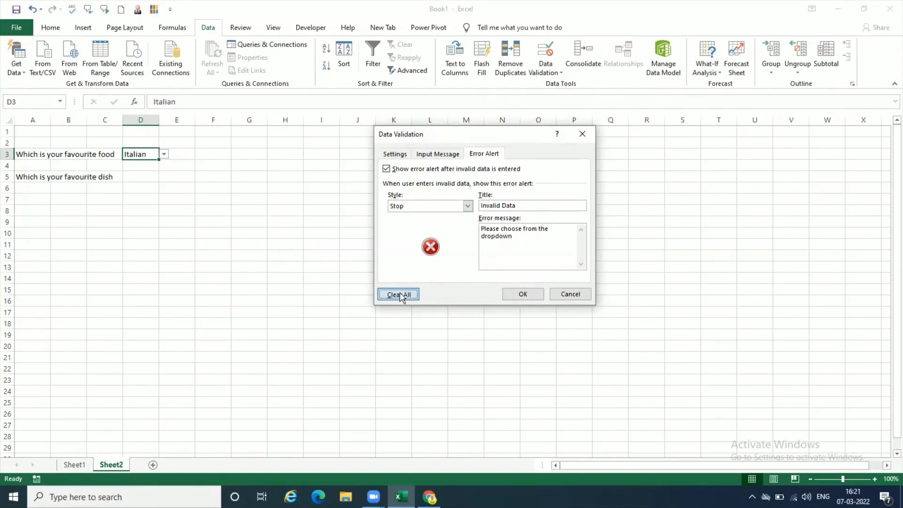
click(517, 298)
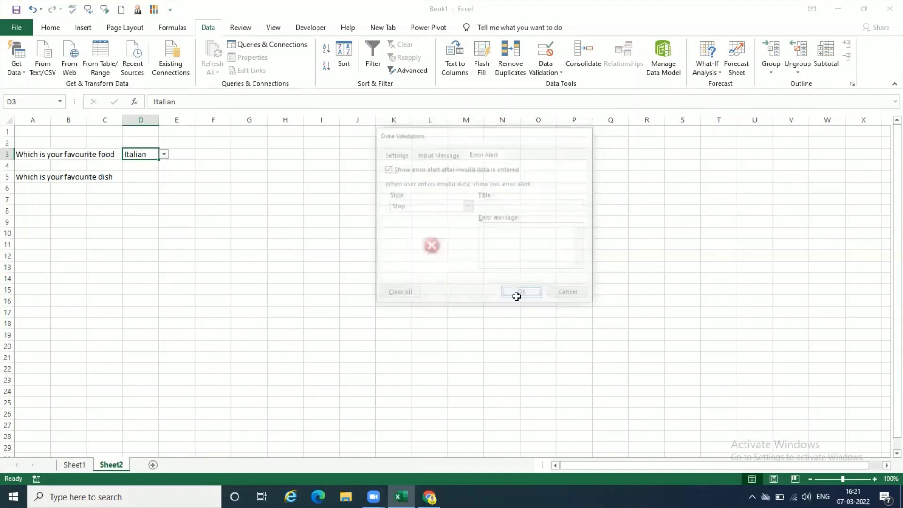
- Delete the contents of the favourite food answer cell D3
click(128, 219)
click(147, 151)
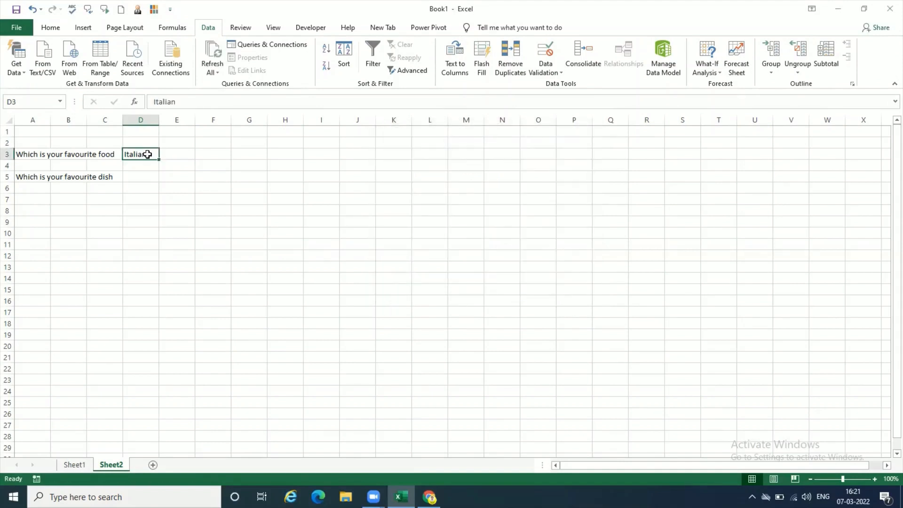
key(Delete)
click(151, 200)
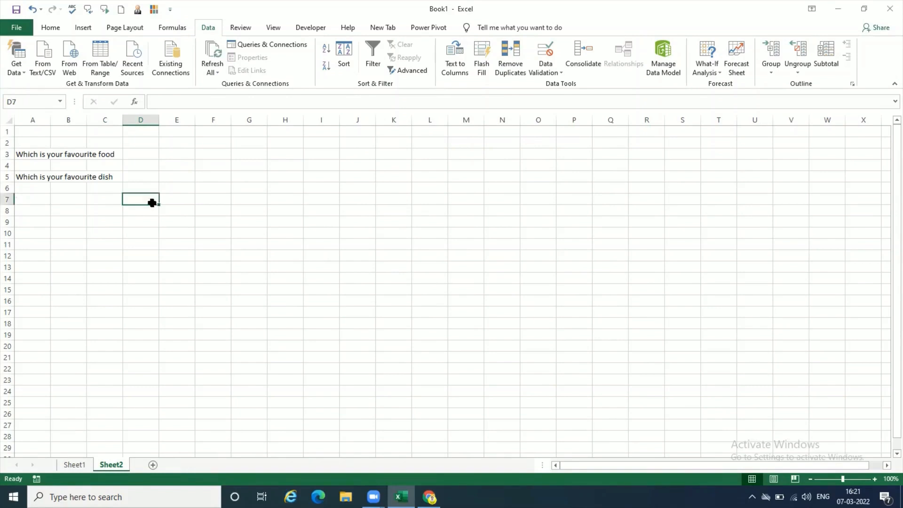
click(150, 181)
click(141, 374)
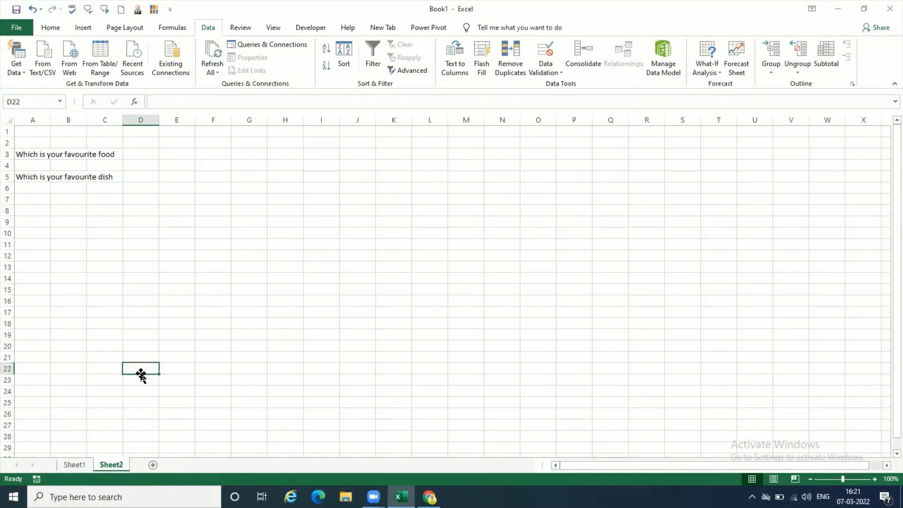
click(149, 288)
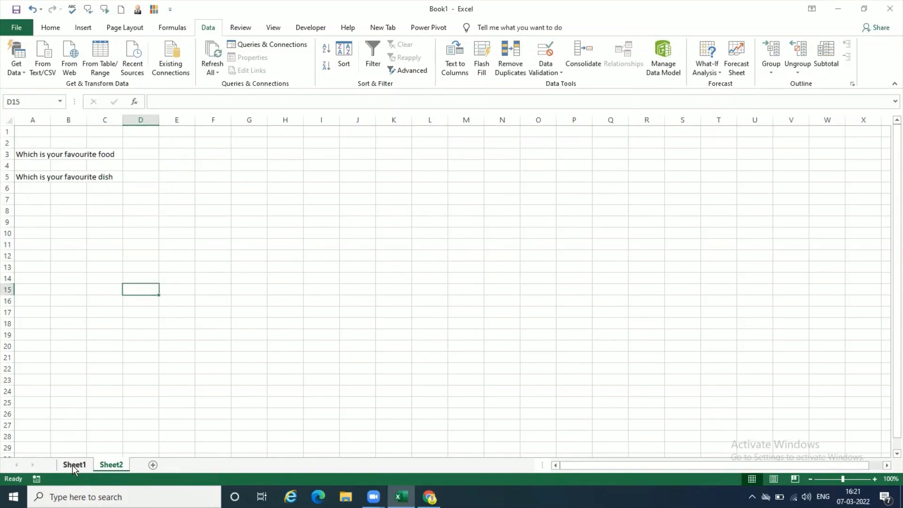
- On Sheet1, enter the dishes Pav Bhaji in cell B2 and Veg Pulao in cell B3
click(73, 465)
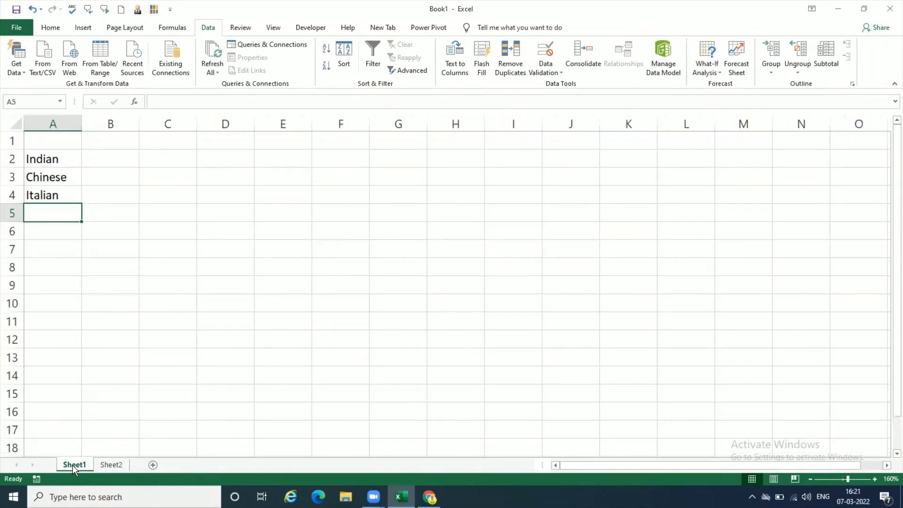
click(127, 162)
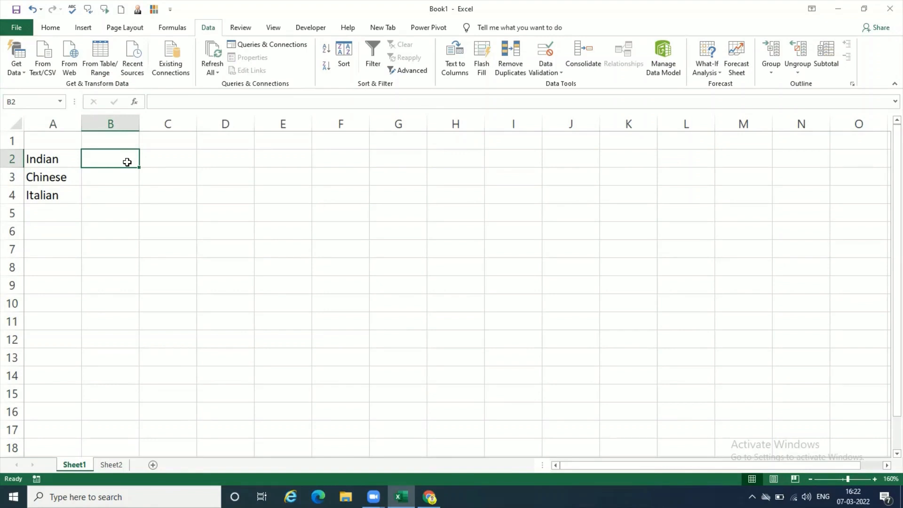
text(Pav Bhaji)
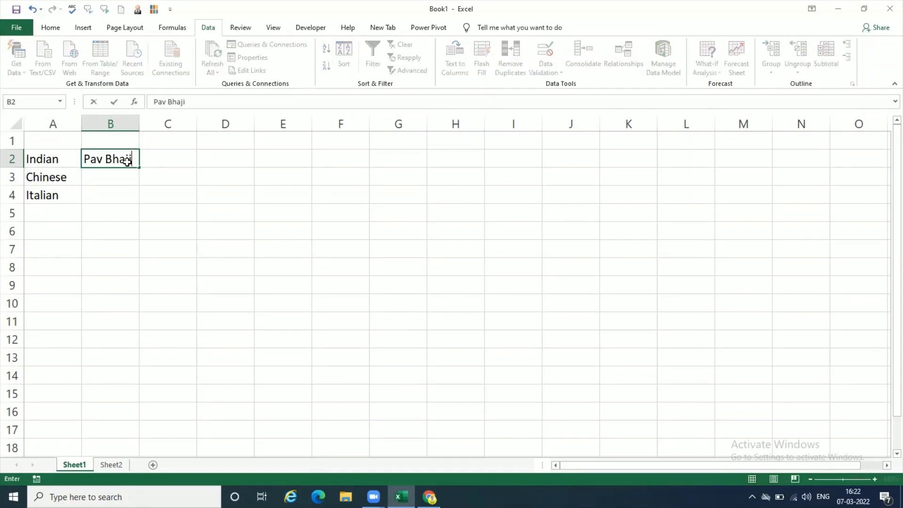
key(Return)
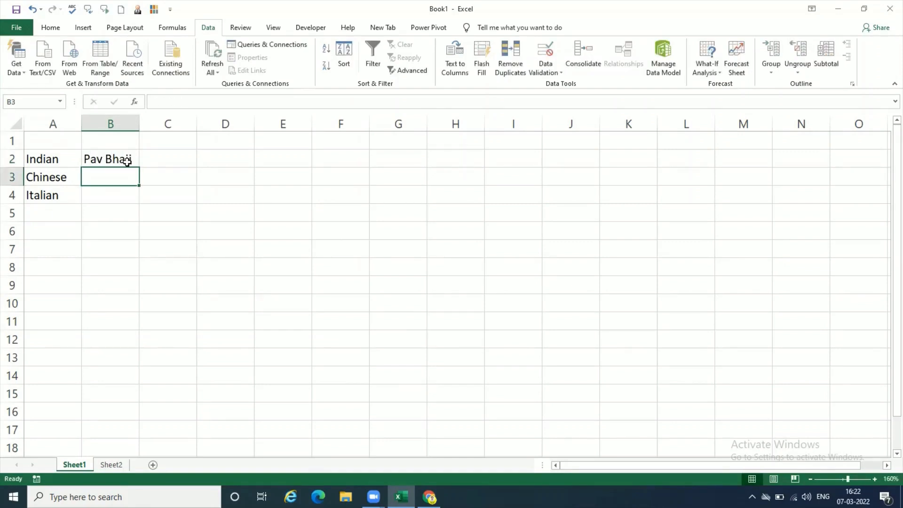
text(Veg Pulo)
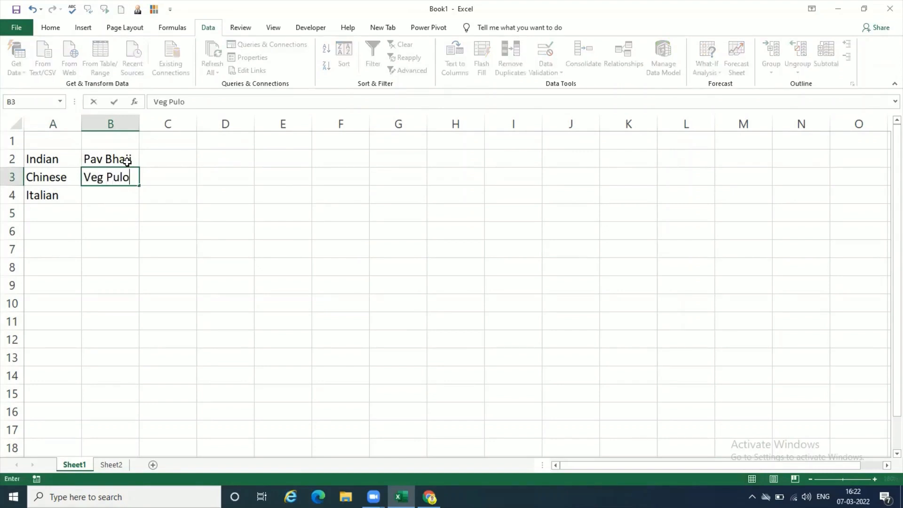
key(BackSpace)
text(ao)
key(Return)
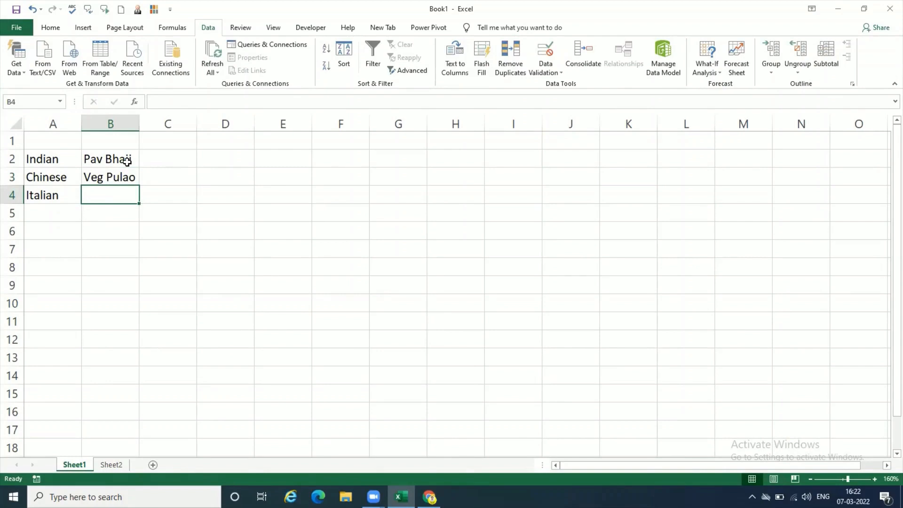
text(Panner)
key(BackSpace)
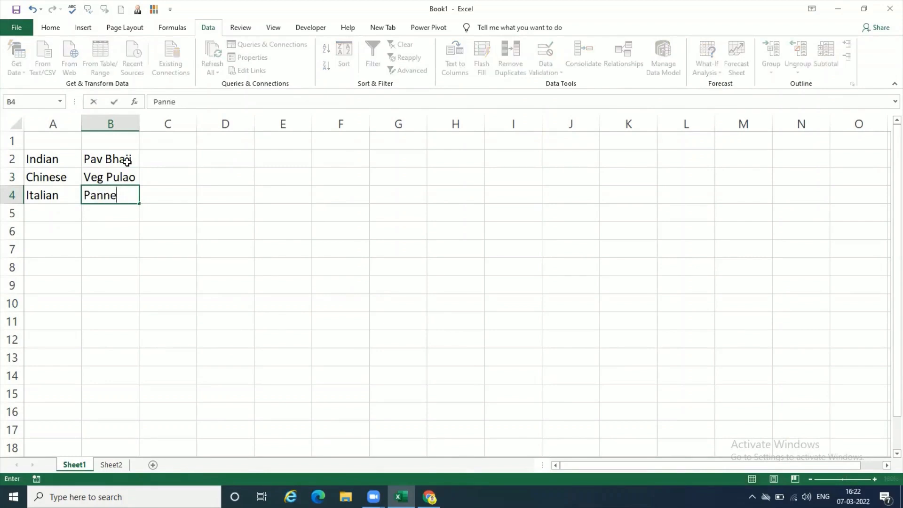
text(r)
key(BackSpace)
key(BackSpace)
key(BackSpace)
text(e)
key(BackSpace)
key(BackSpace)
key(BackSpace)
key(BackSpace)
text(R)
text(ice)
key(BackSpace)
key(BackSpace)
key(BackSpace)
key(BackSpace)
- Enter the dish Dal Rotis in cell B4
text(Dal Rotis)
key(Return)
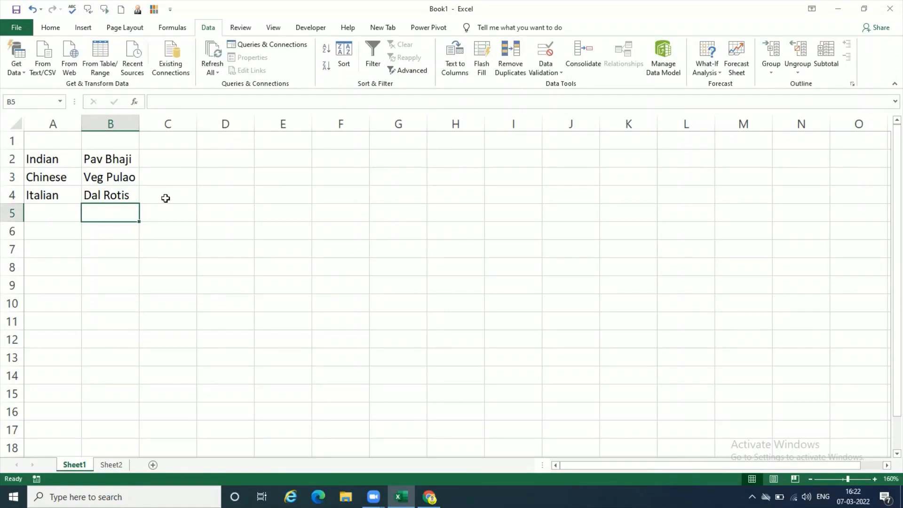
click(173, 161)
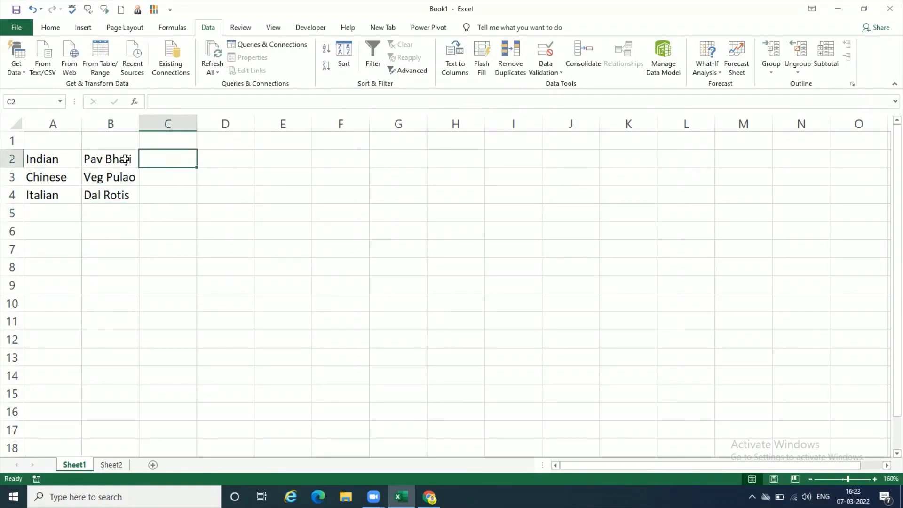
drag(124, 159, 121, 196)
click(121, 195)
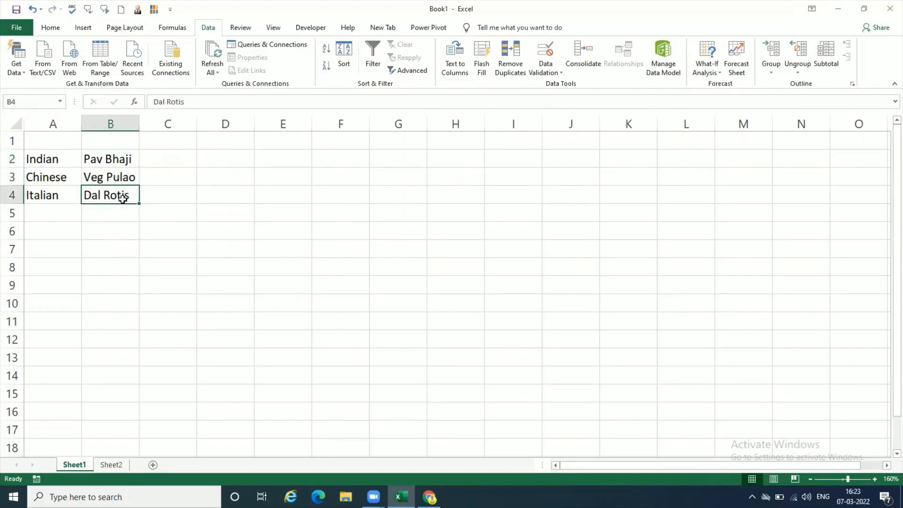
click(57, 160)
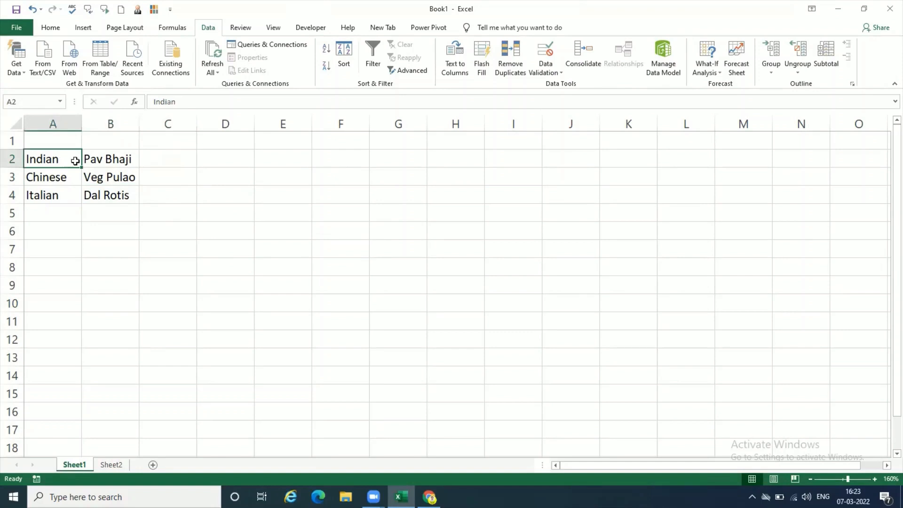
click(112, 160)
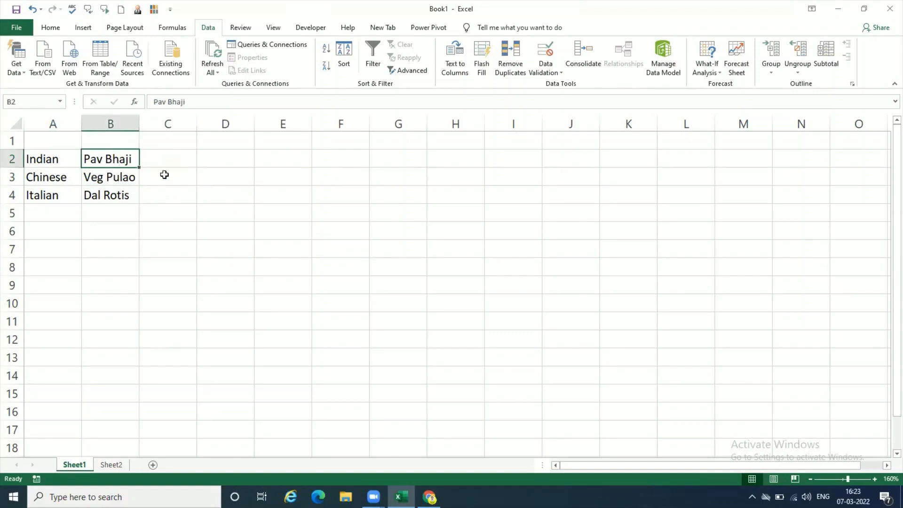
- Enter the dishes Fried Rice, Noodles and Stir Fry in cells C2 to C4
click(178, 162)
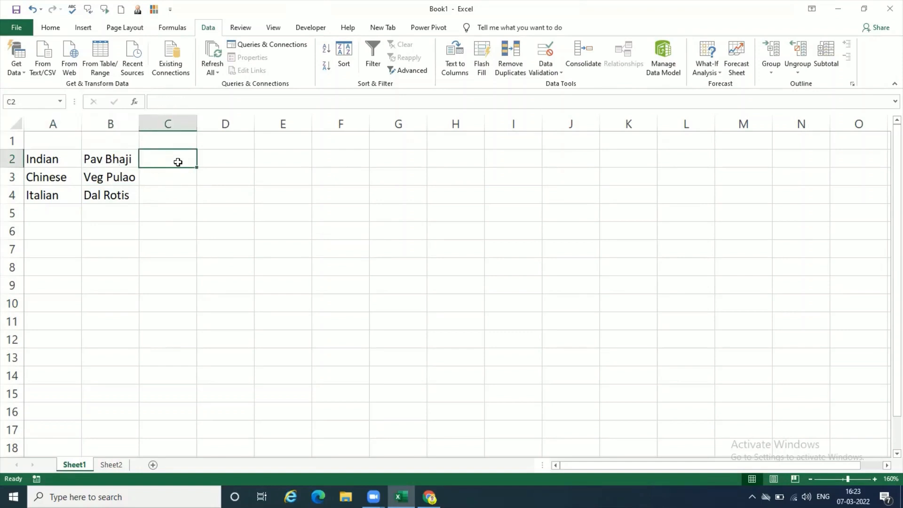
text(R)
key(BackSpace)
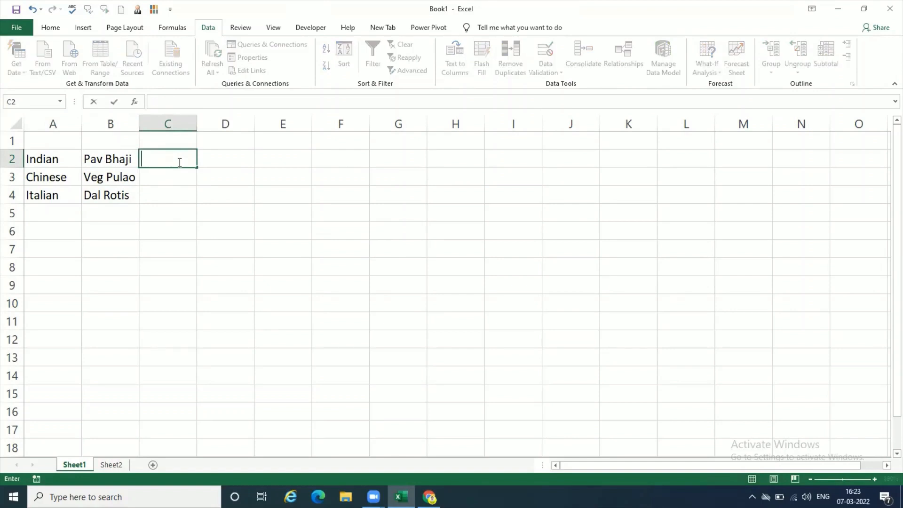
text(Fried Rice)
key(Return)
text(No)
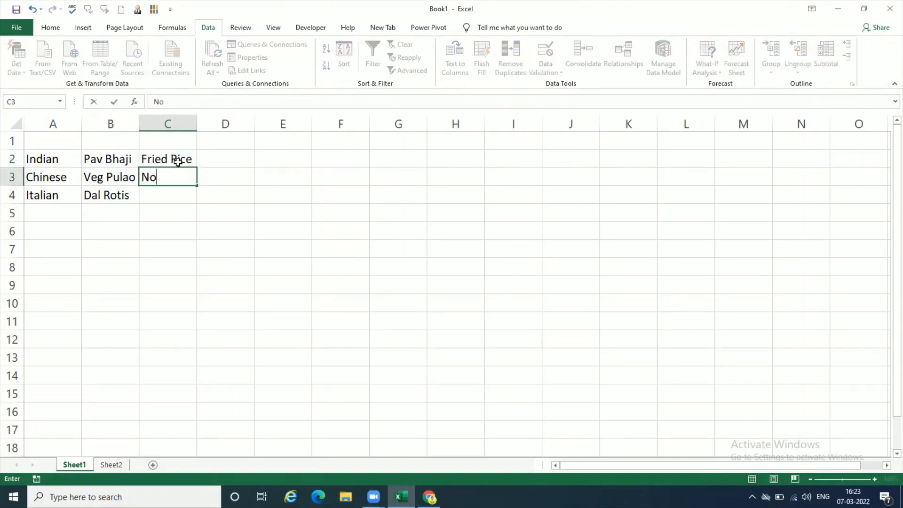
text(odles)
key(Return)
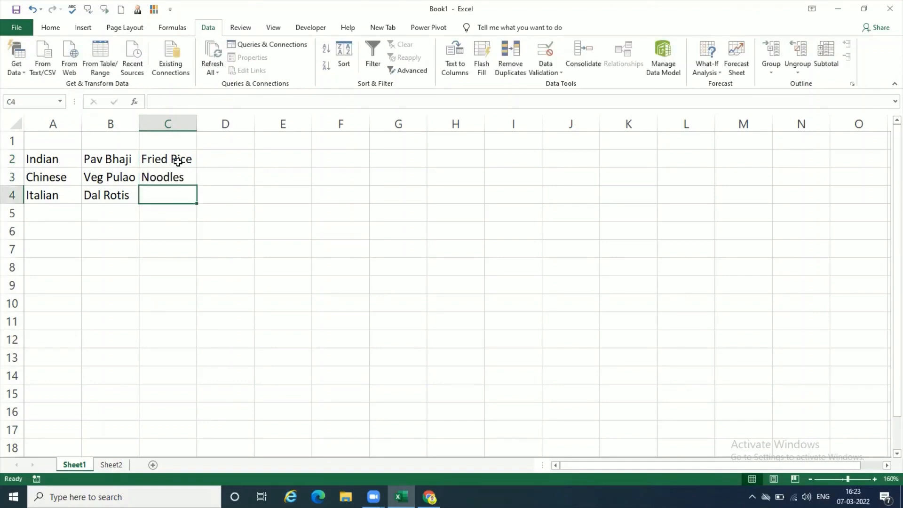
text(Stir Fry)
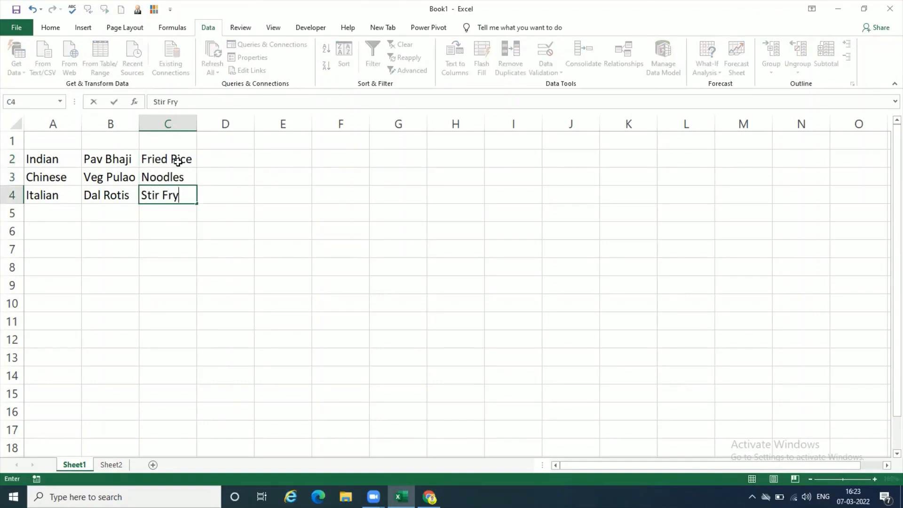
key(Return)
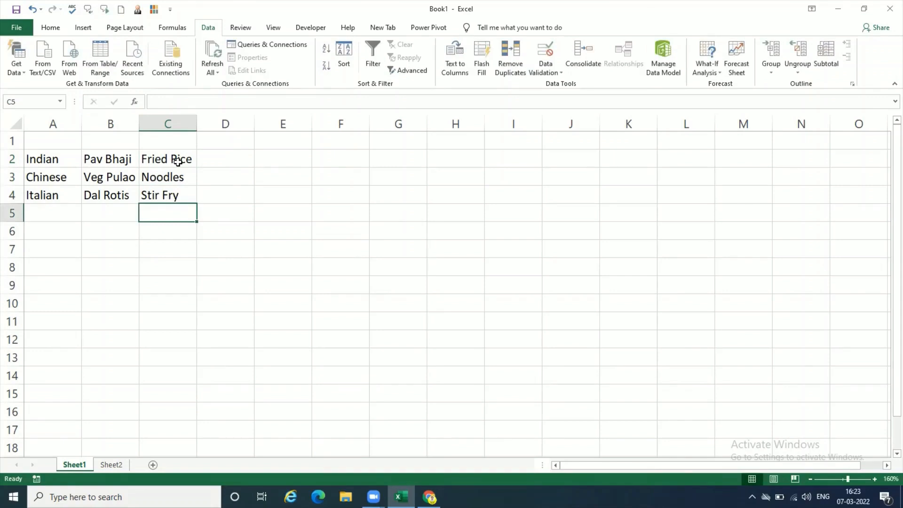
click(238, 156)
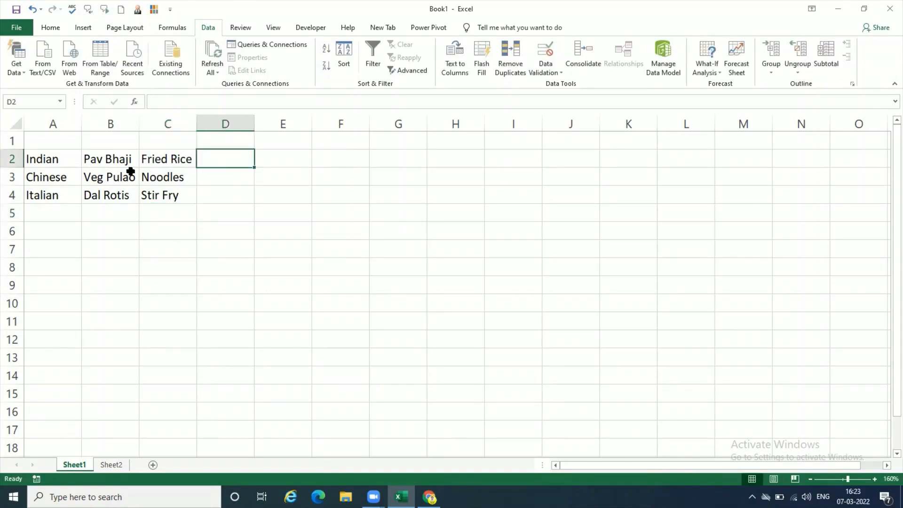
click(115, 158)
drag(116, 159, 117, 193)
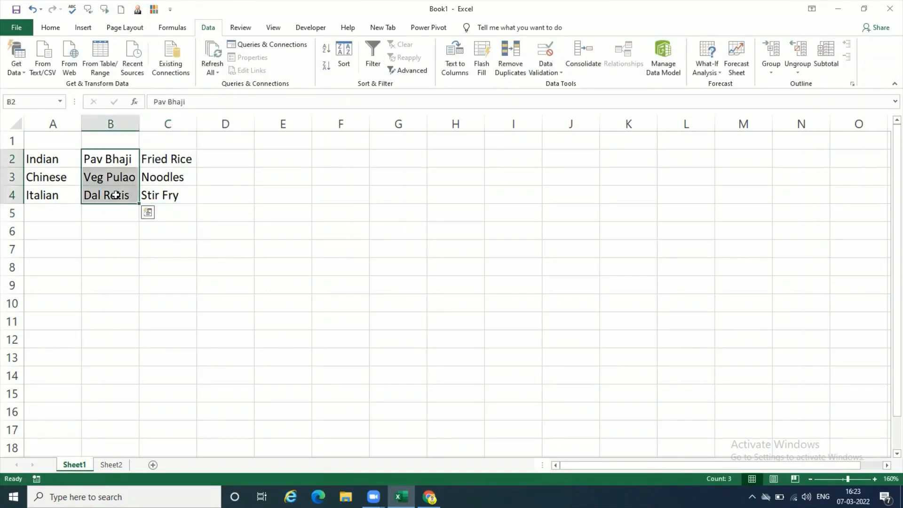
drag(172, 159, 172, 191)
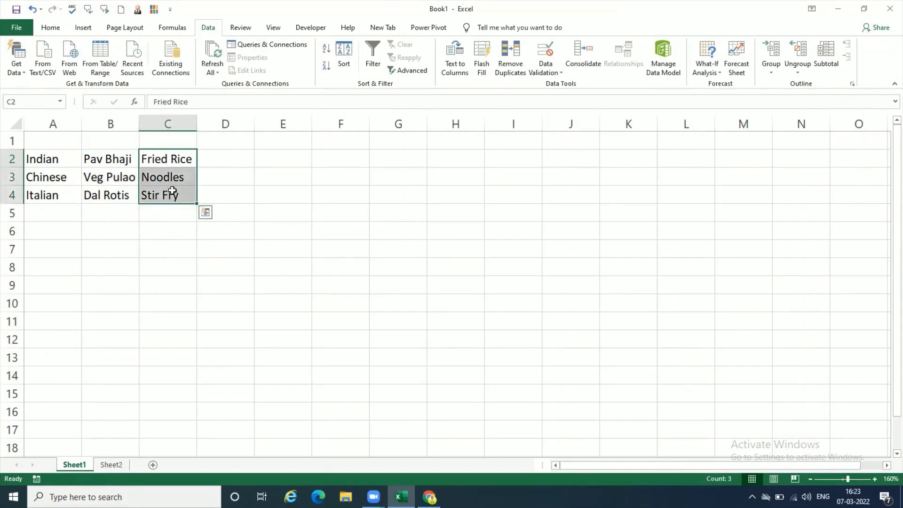
- Enter the dishes Pizza in cell D2 and Pasta in cell D3, and select cell B2
click(222, 157)
text(Pizza)
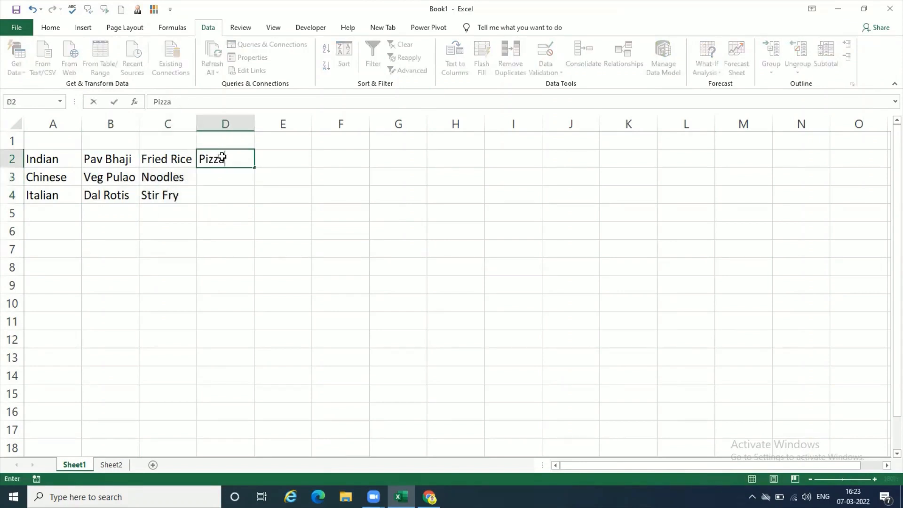
key(Return)
text(Pasta)
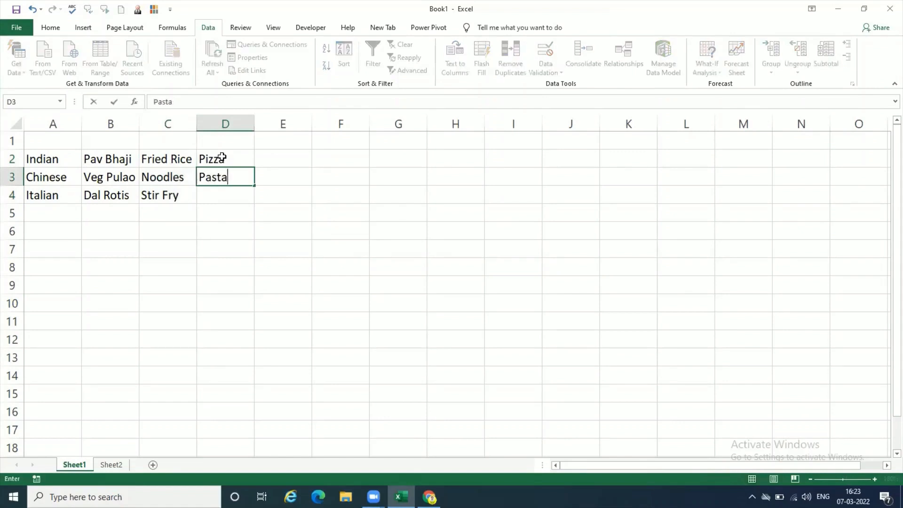
key(Return)
click(190, 249)
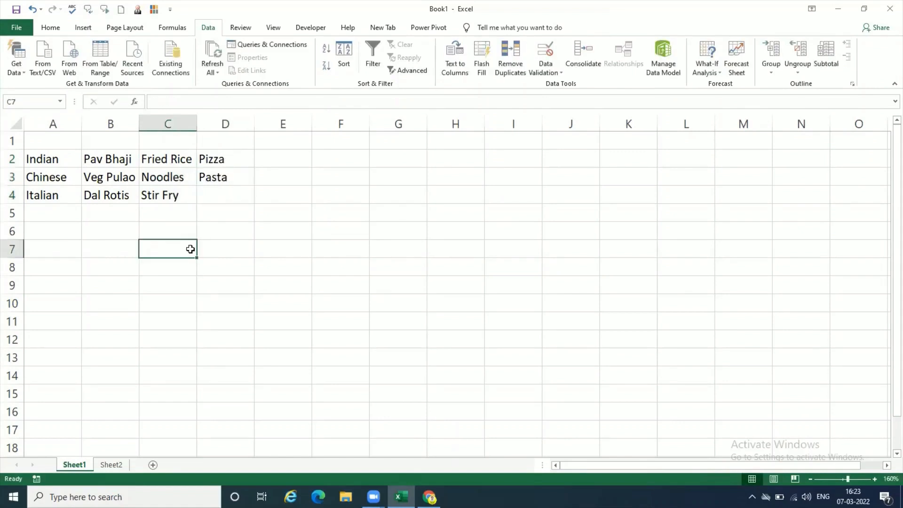
click(114, 166)
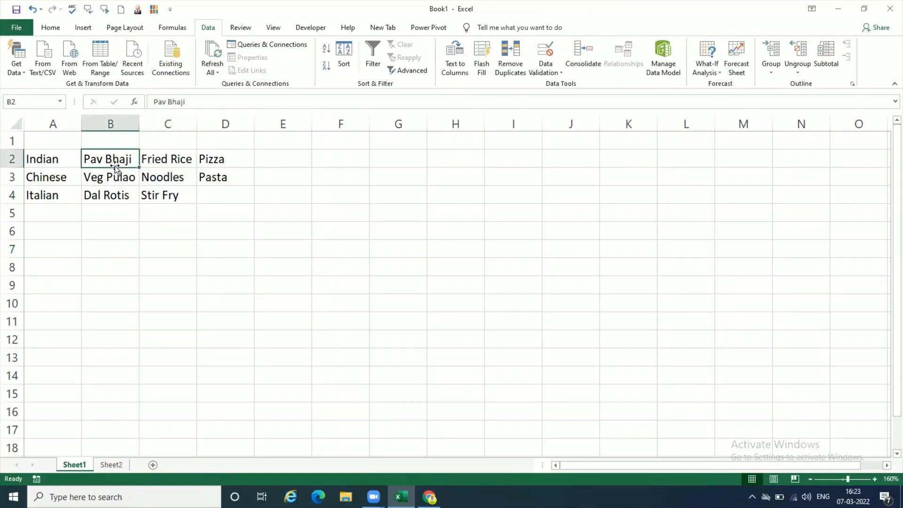
- Examine the food categories in A2:A4 and the Indian, Chinese and Italian dish lists in columns B to D
click(155, 165)
click(215, 163)
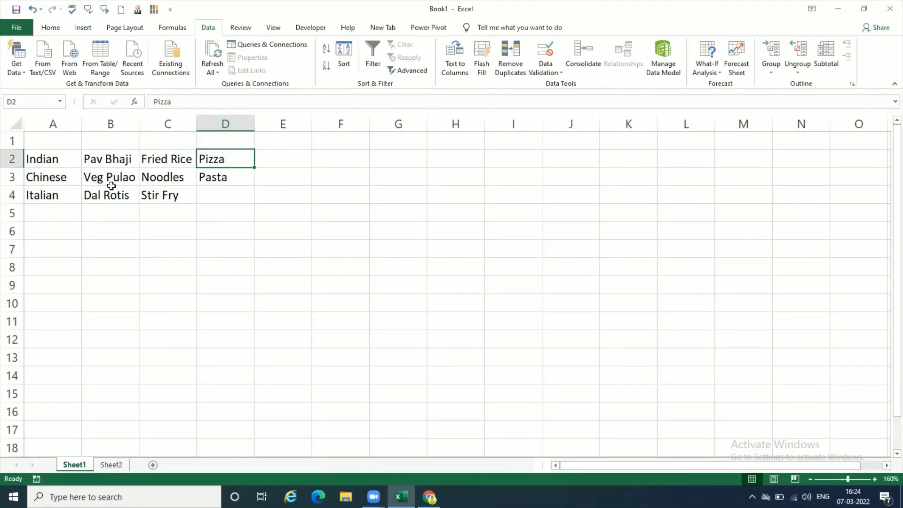
click(67, 158)
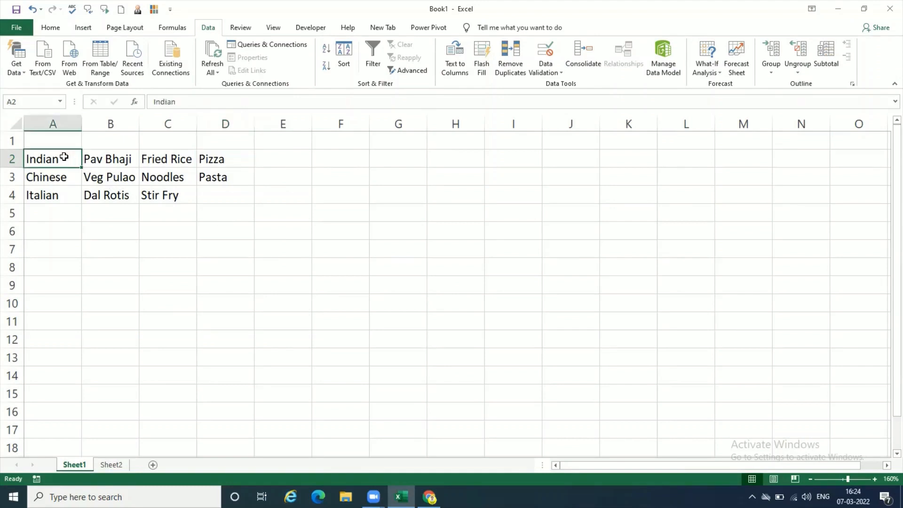
drag(63, 156, 62, 190)
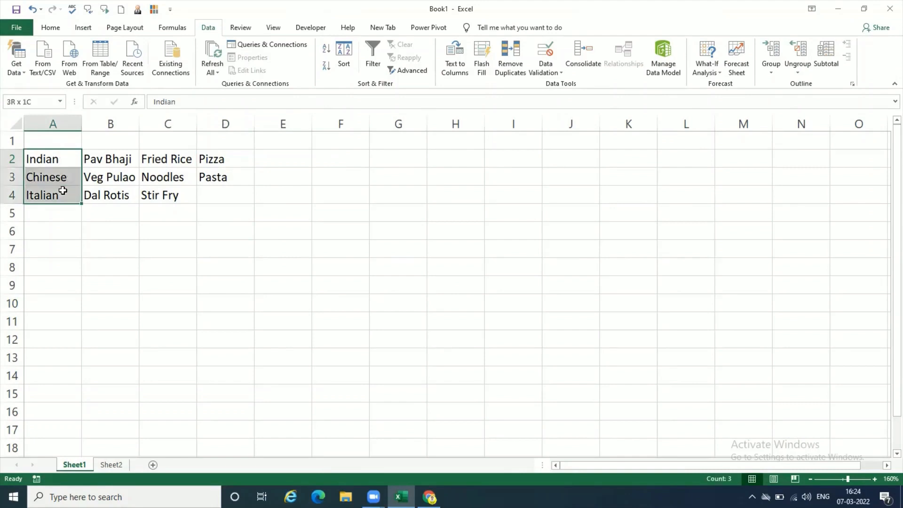
click(125, 220)
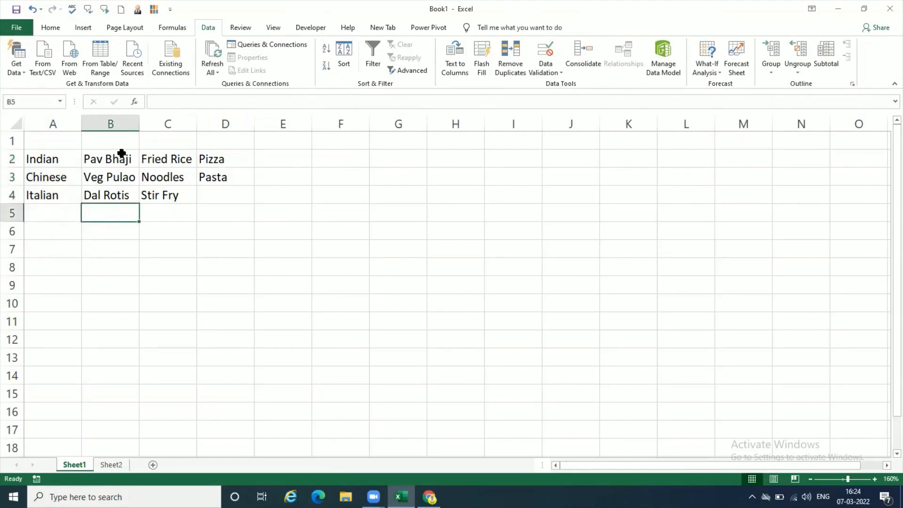
click(120, 157)
drag(120, 157, 122, 192)
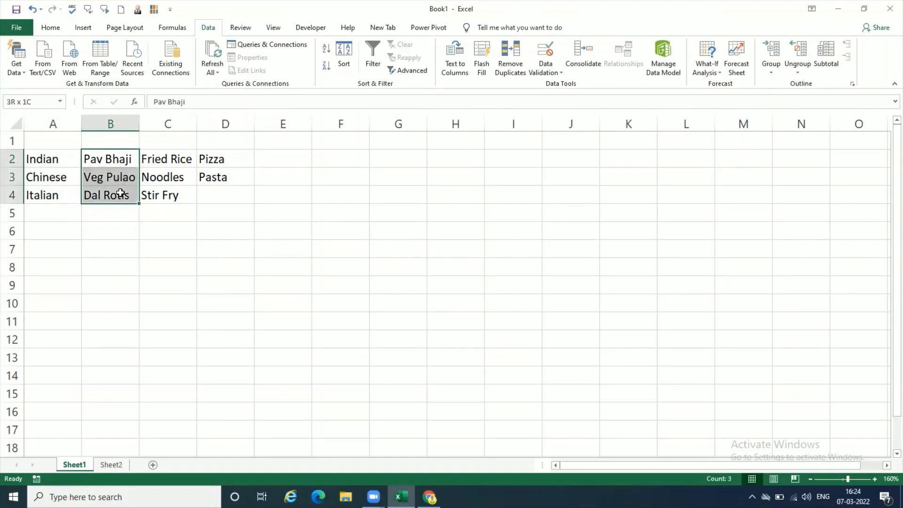
click(165, 159)
drag(171, 158, 178, 192)
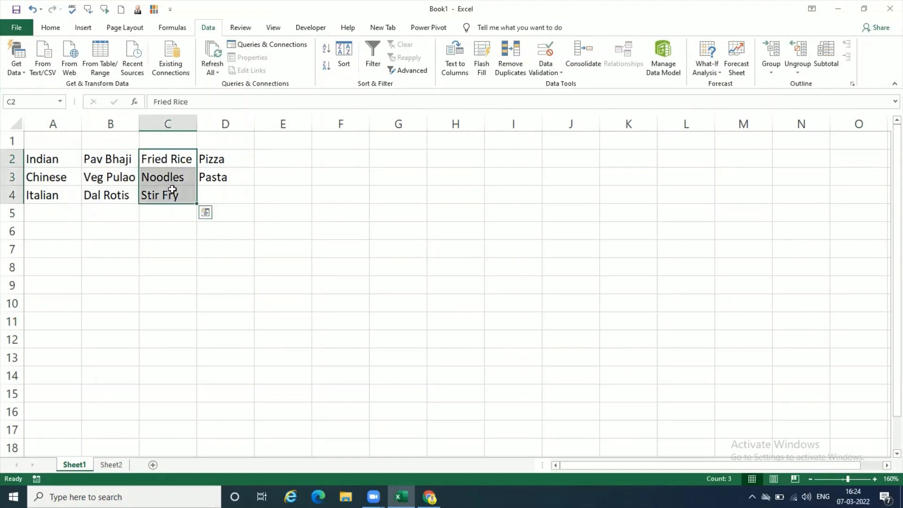
click(229, 157)
drag(230, 159, 228, 176)
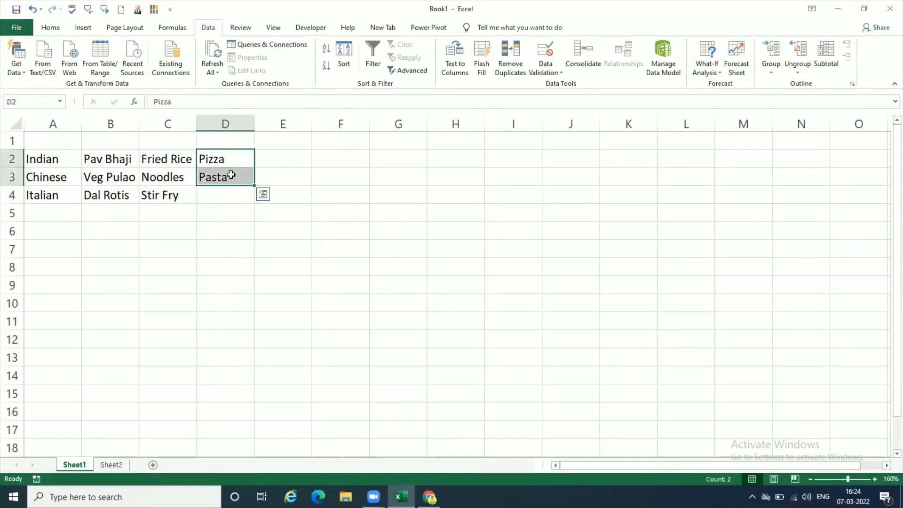
click(150, 241)
click(89, 228)
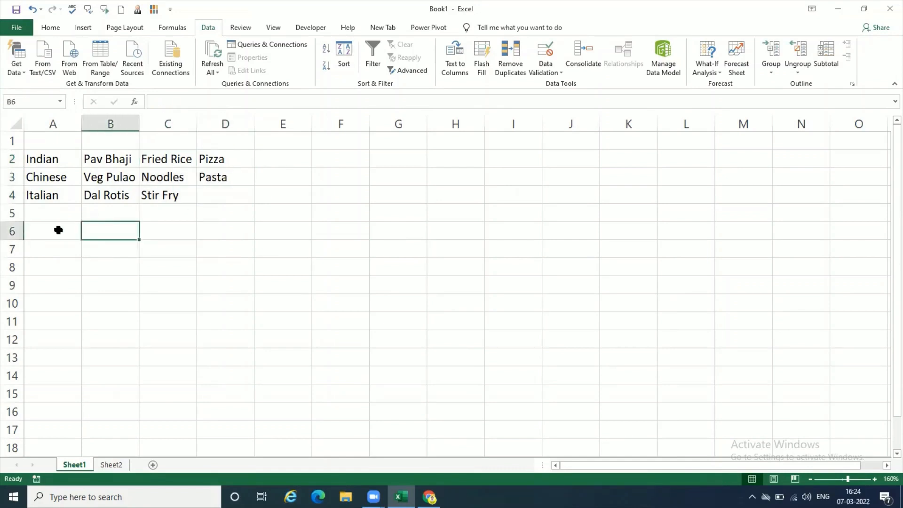
click(59, 229)
click(119, 234)
- Check the favourite food and favourite dish questions on Sheet2, and return to the lists on Sheet1
click(121, 469)
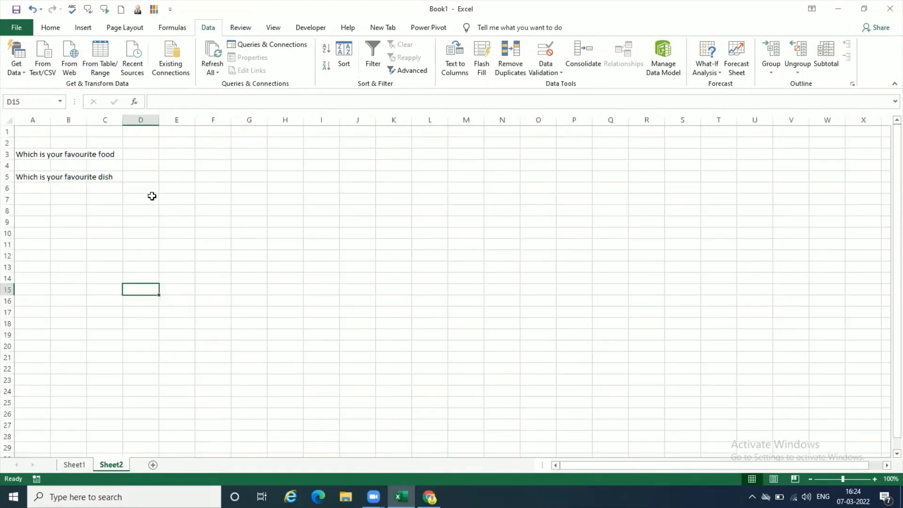
click(75, 469)
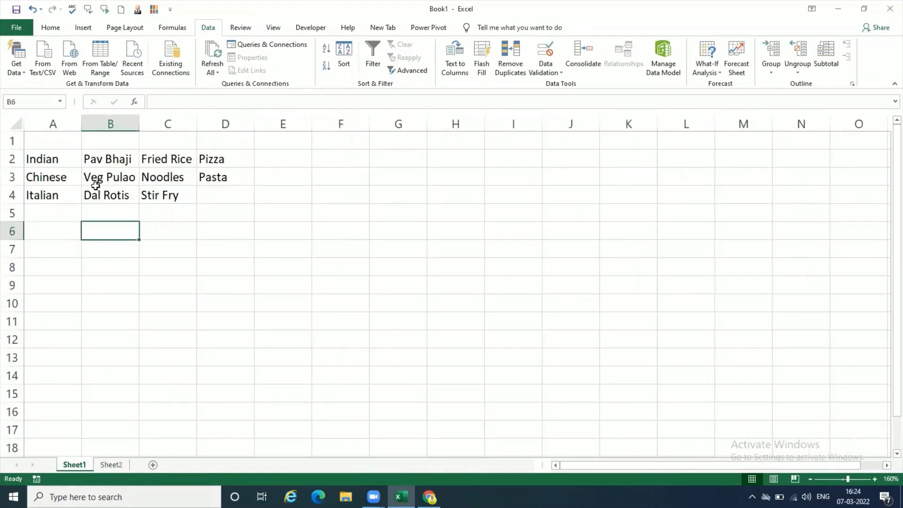
click(62, 234)
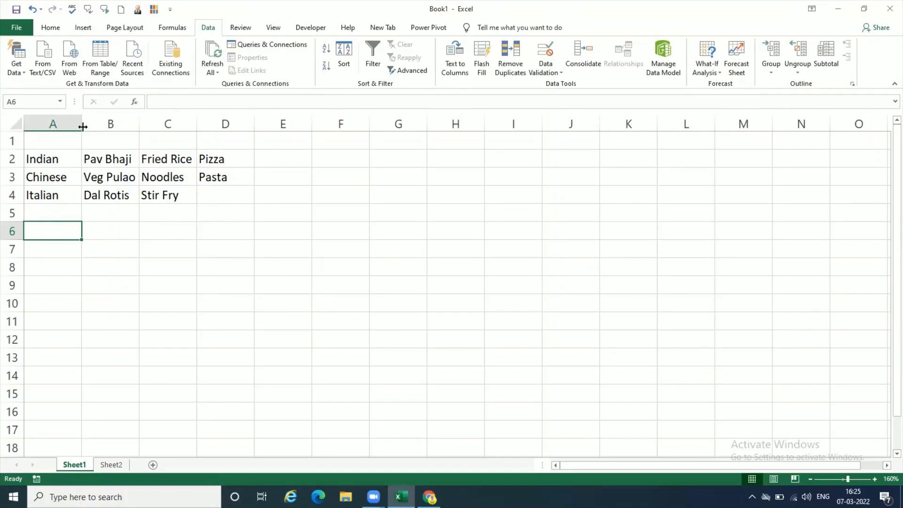
- Define the name Food for the category range A2:A4 on Sheet1 in the Name Manager
drag(64, 159, 65, 193)
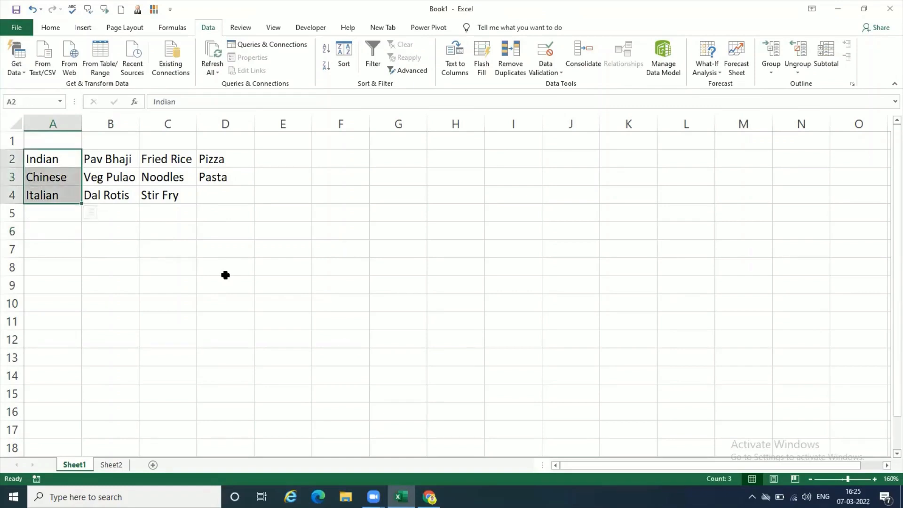
click(175, 28)
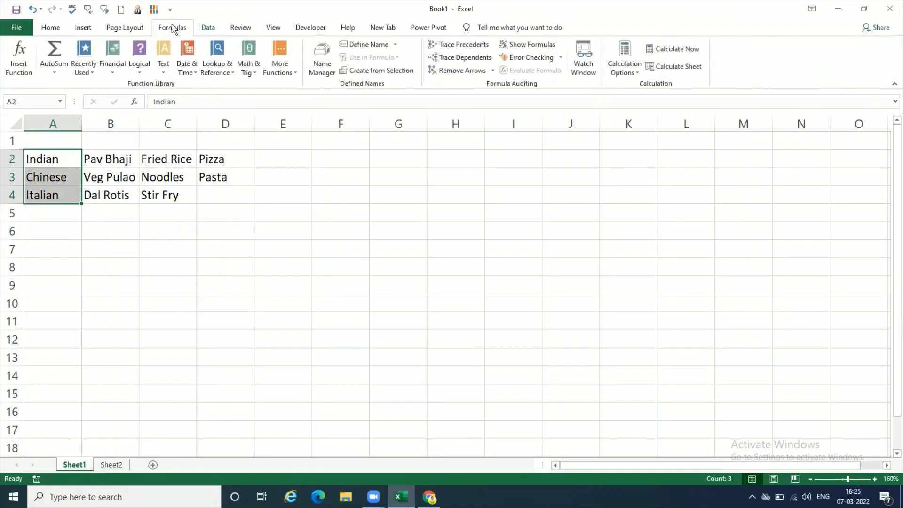
click(321, 61)
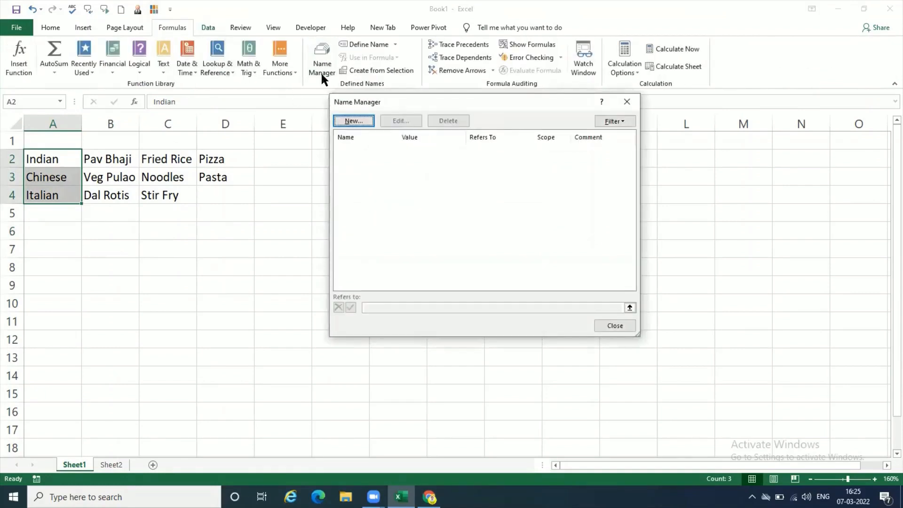
click(362, 122)
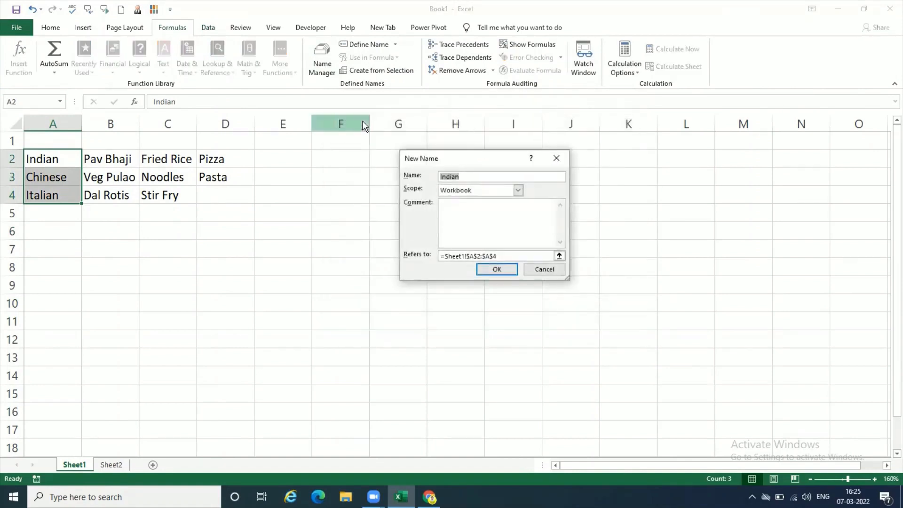
text(Food)
click(494, 269)
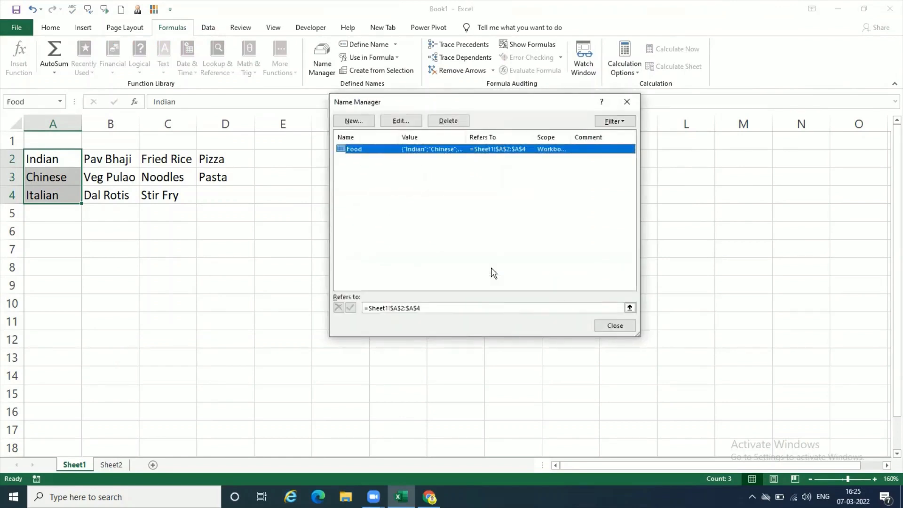
click(611, 328)
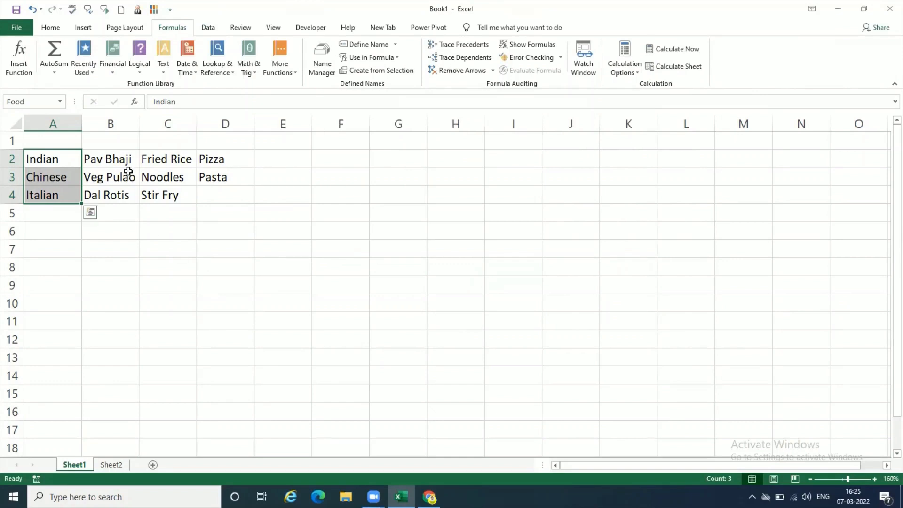
- Define the name Indian for the dishes in B2:B4 on Sheet1 in the Name Manager
click(123, 158)
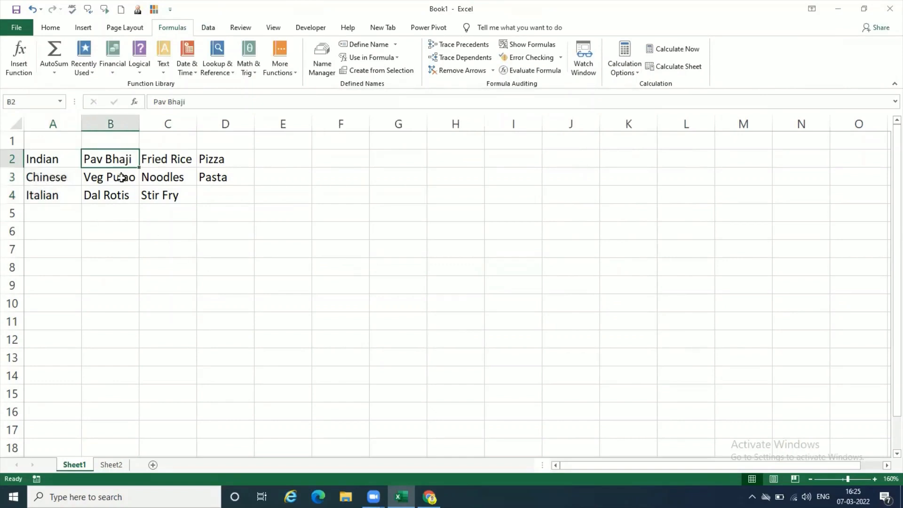
drag(121, 177, 121, 195)
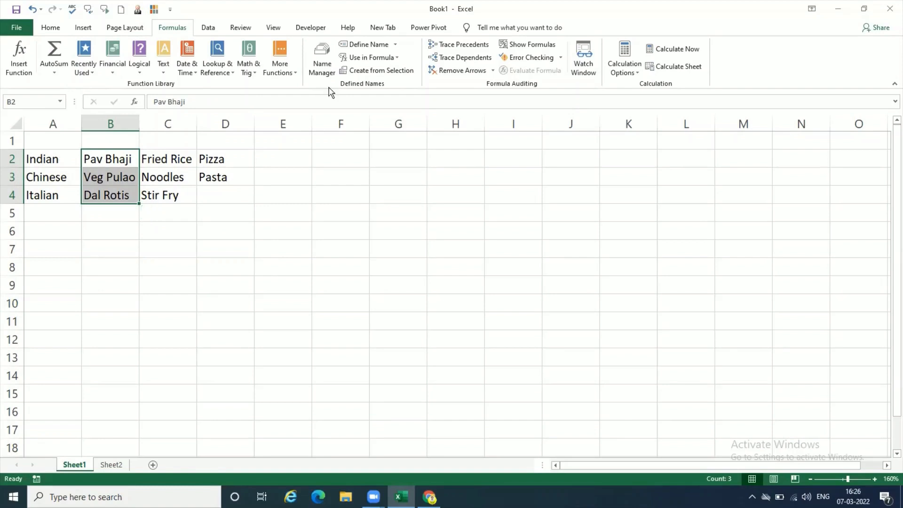
click(328, 66)
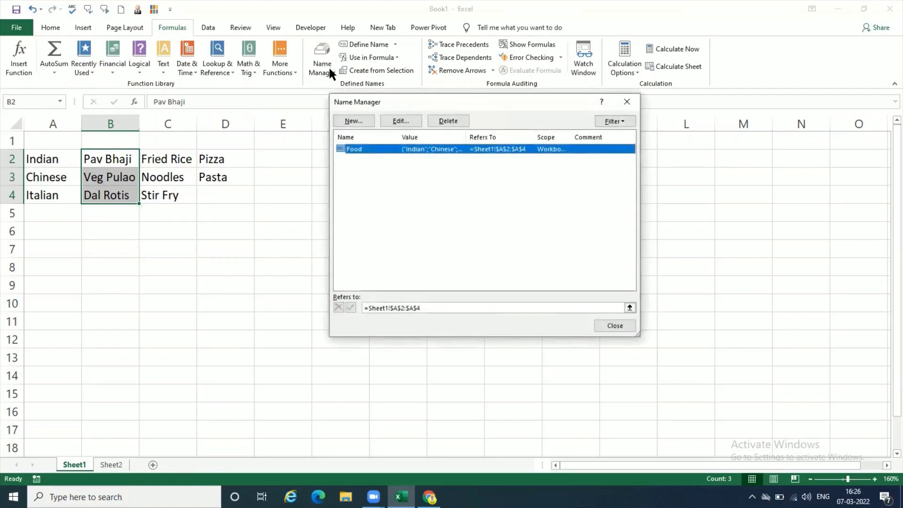
click(361, 124)
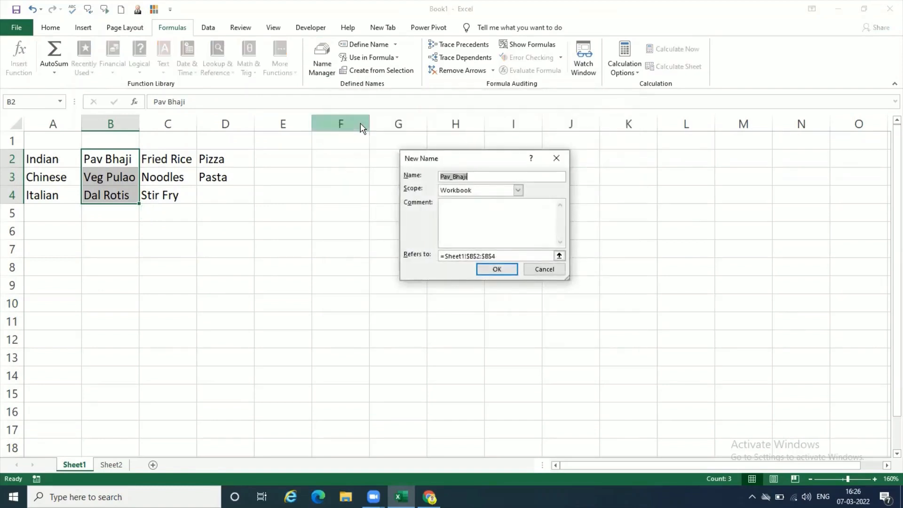
text(Indian)
click(496, 268)
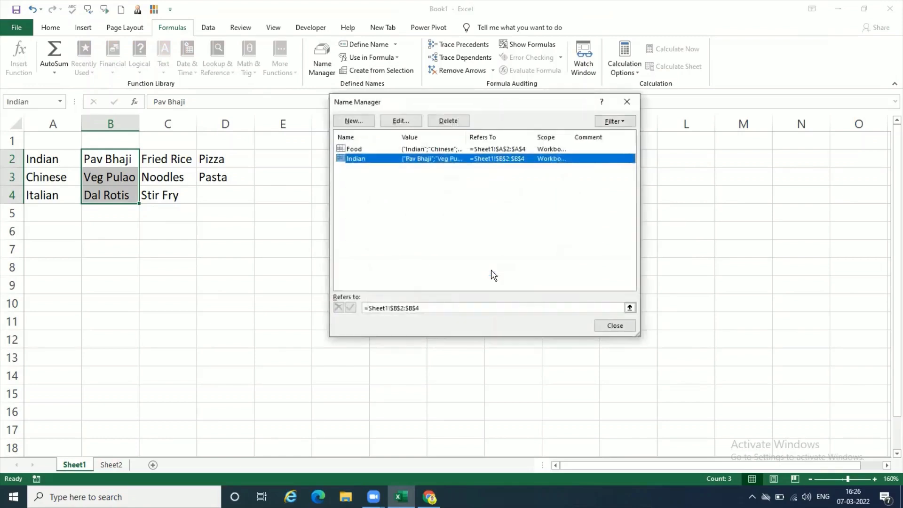
click(615, 326)
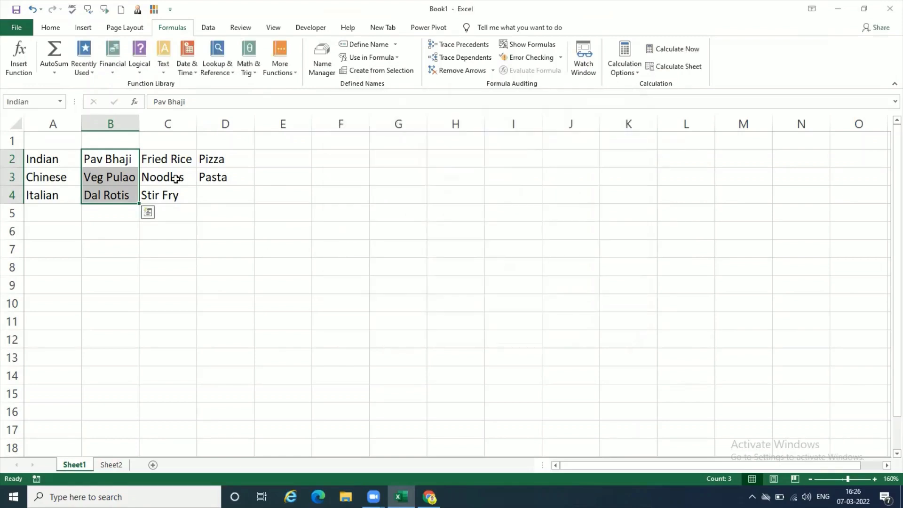
- Define the name Chinese for the dishes in C2:C4 on Sheet1 in the Name Manager
drag(180, 153, 181, 196)
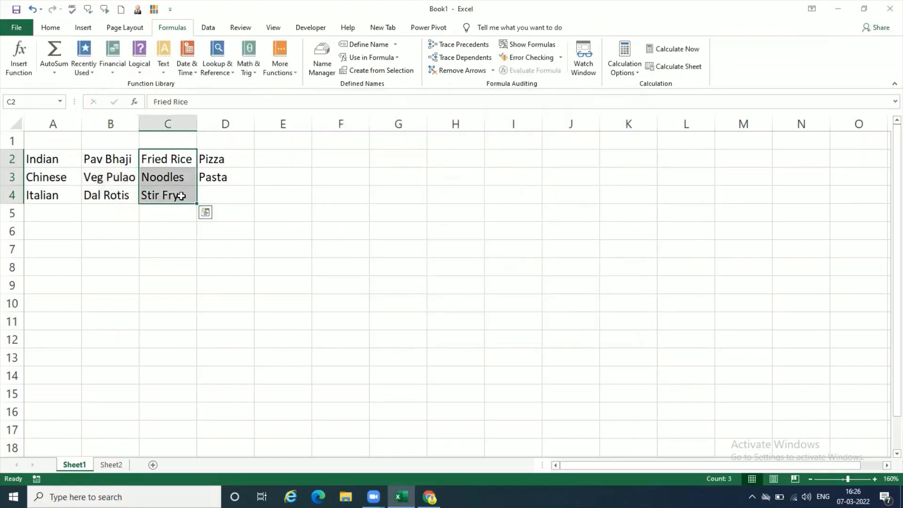
click(323, 64)
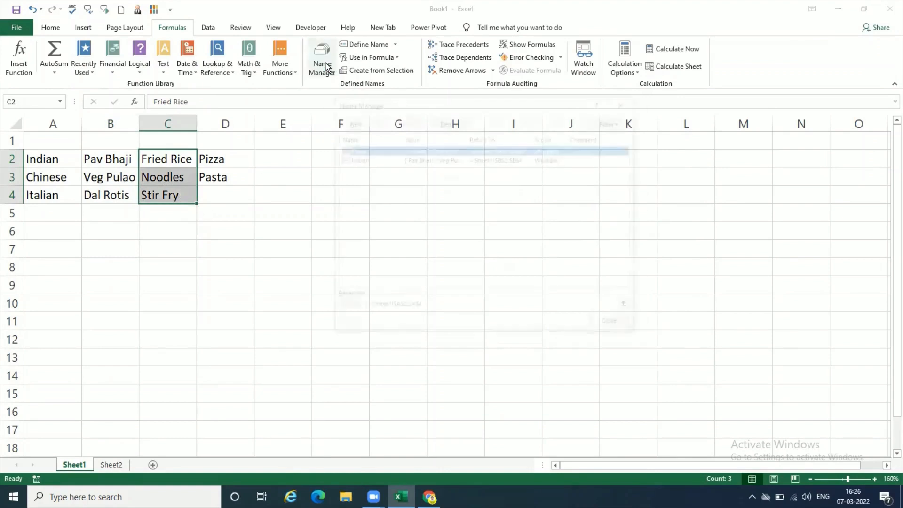
click(355, 122)
text(c)
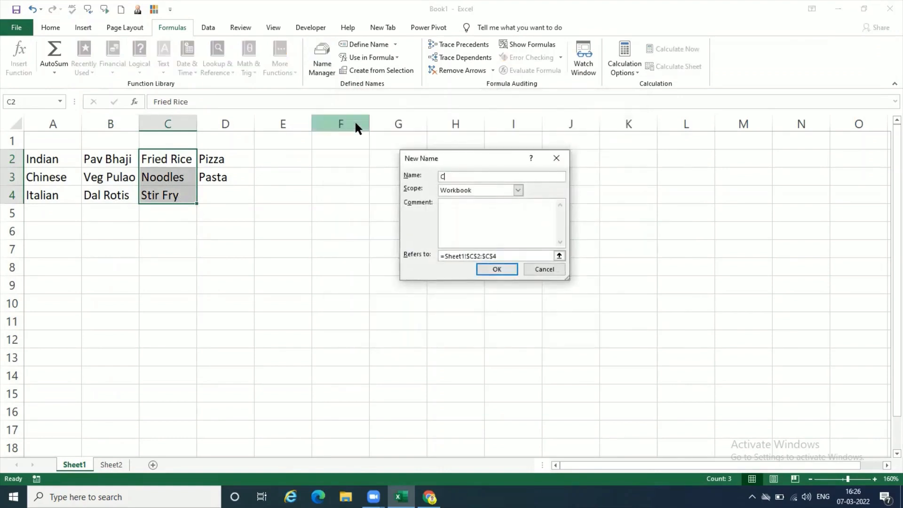
text(hinese)
click(497, 269)
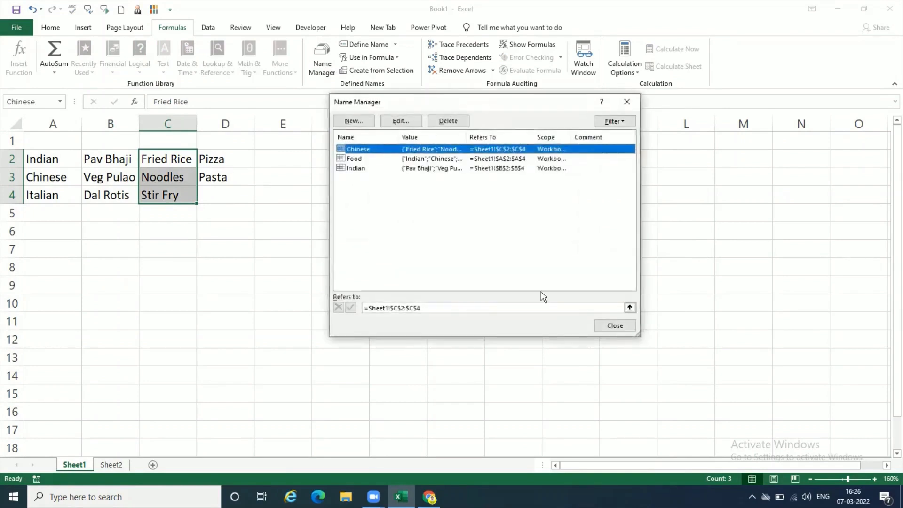
click(630, 327)
- Define the name Italian for the dishes in D2:D3 on Sheet1 in the Name Manager
click(238, 165)
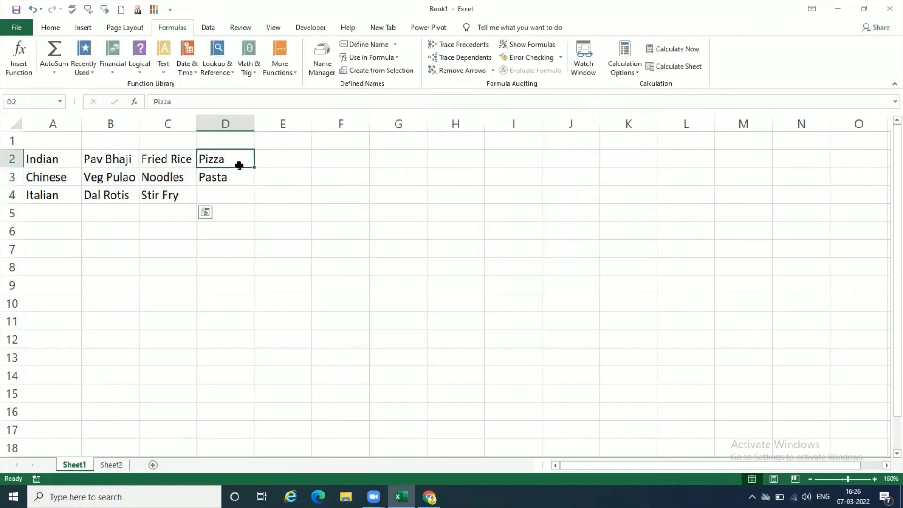
drag(239, 164, 240, 177)
click(322, 56)
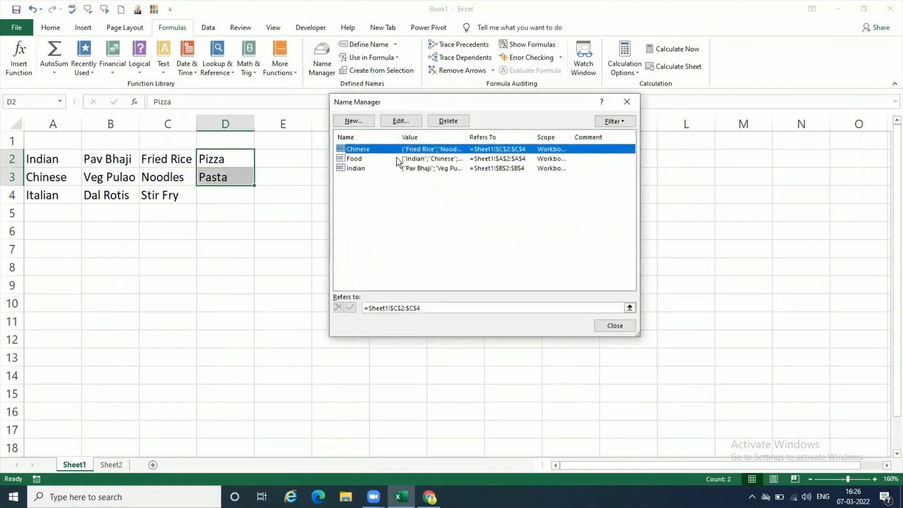
click(365, 122)
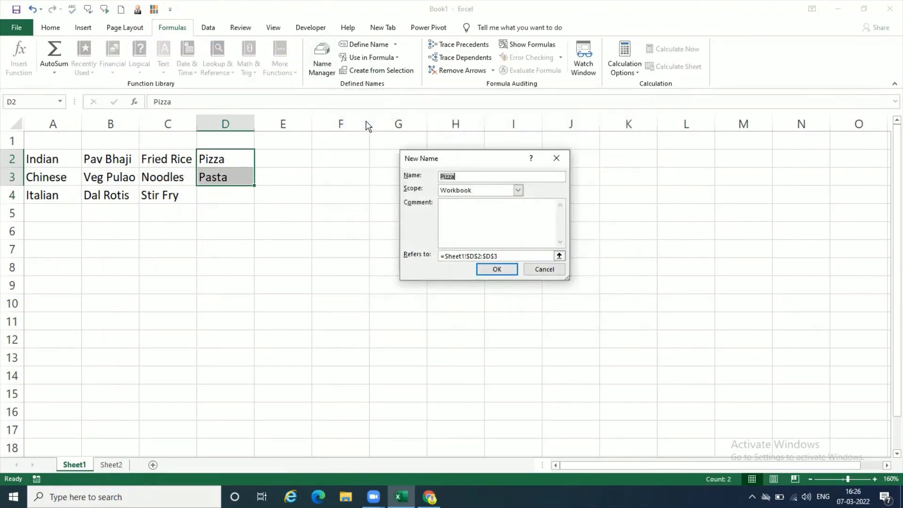
text(Italian)
click(500, 269)
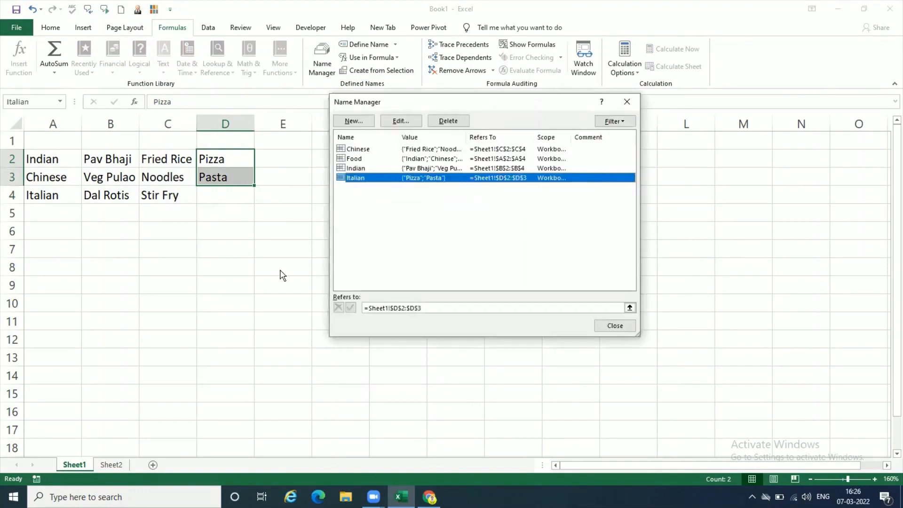
click(615, 326)
click(234, 244)
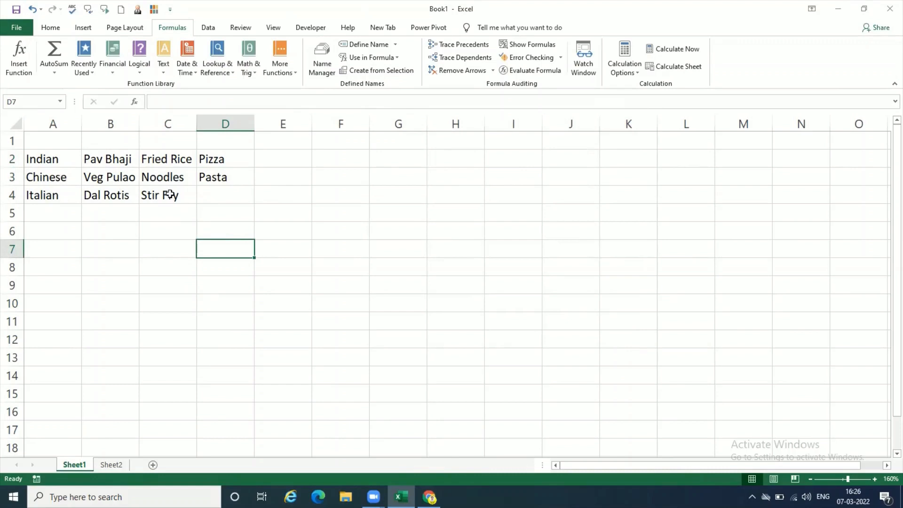
- Review the category names in A2:A4 and switch to Sheet2 with the favourite food and dish questions
click(54, 157)
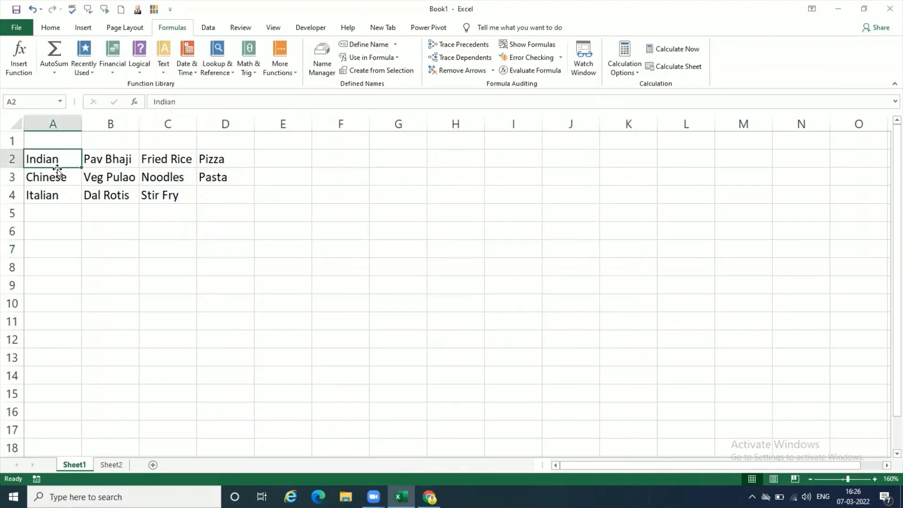
click(61, 174)
click(61, 193)
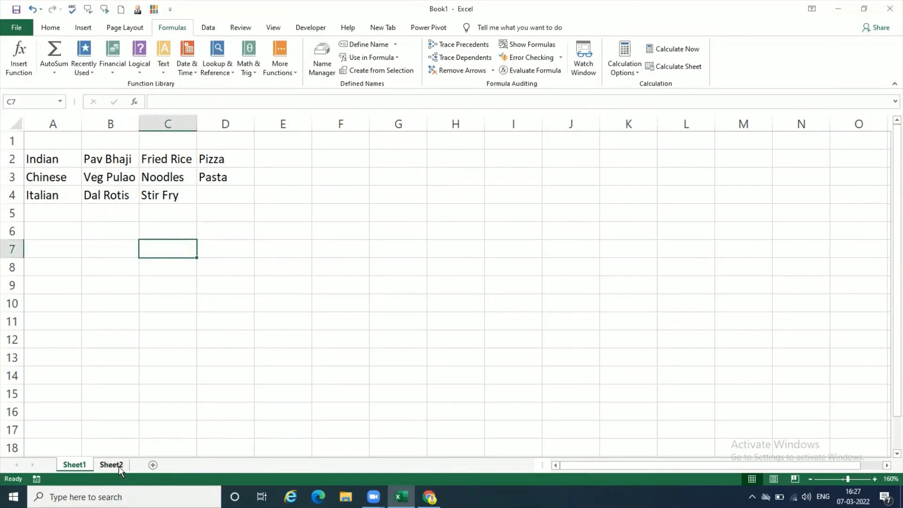
click(119, 468)
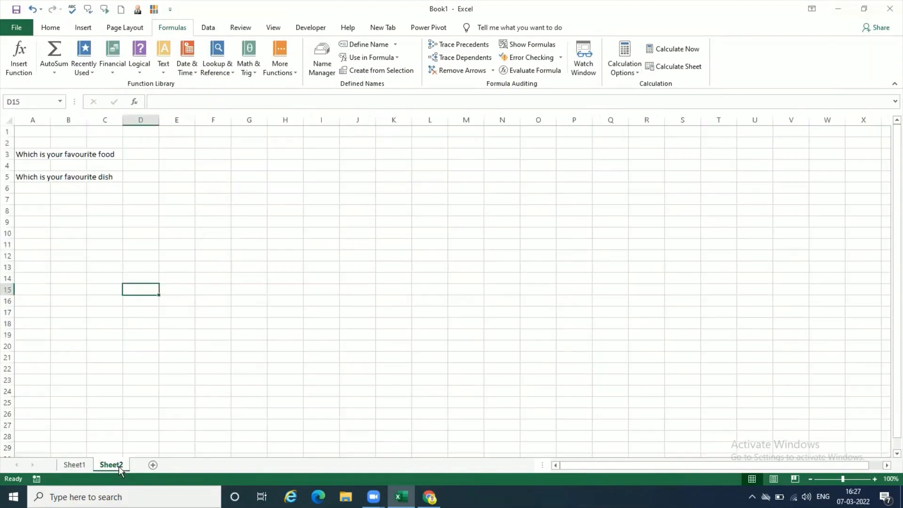
- Restrict cell D3 beside the favourite food question to a list sourced from =Food, and check its dropdown choices
click(153, 155)
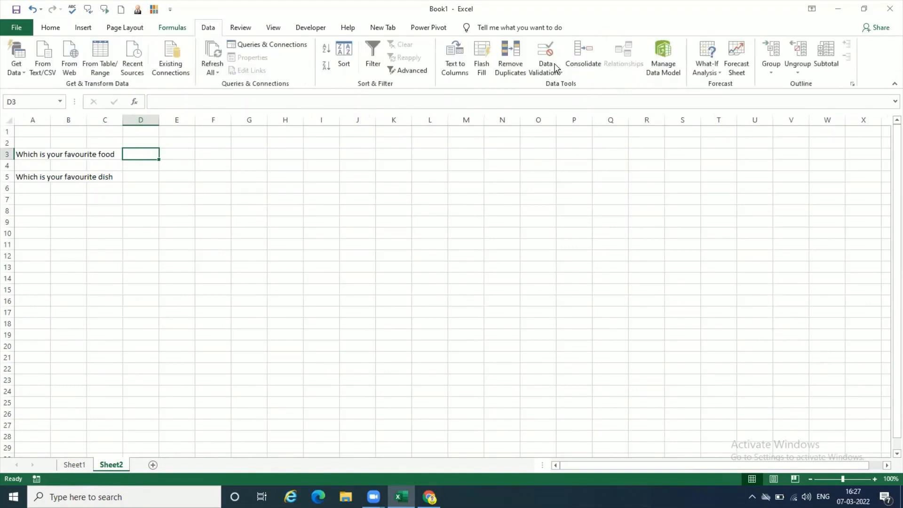
click(554, 74)
key(Return)
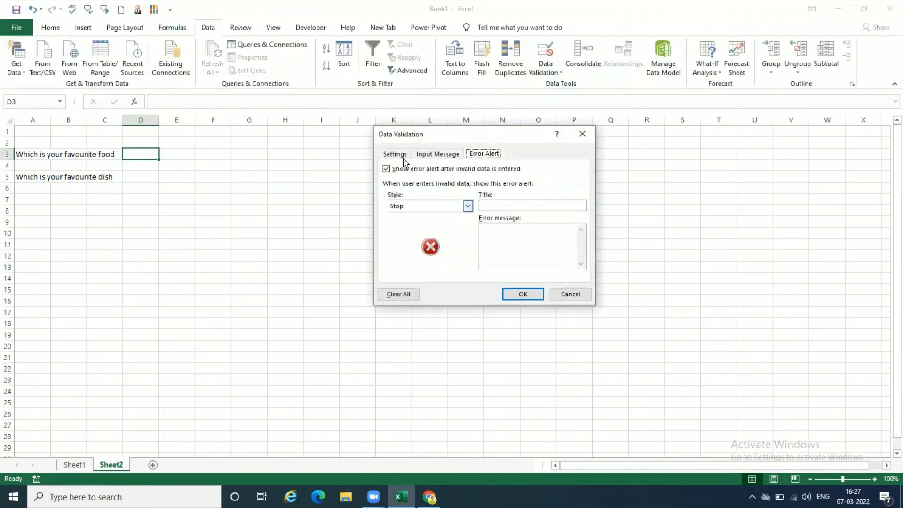
click(394, 154)
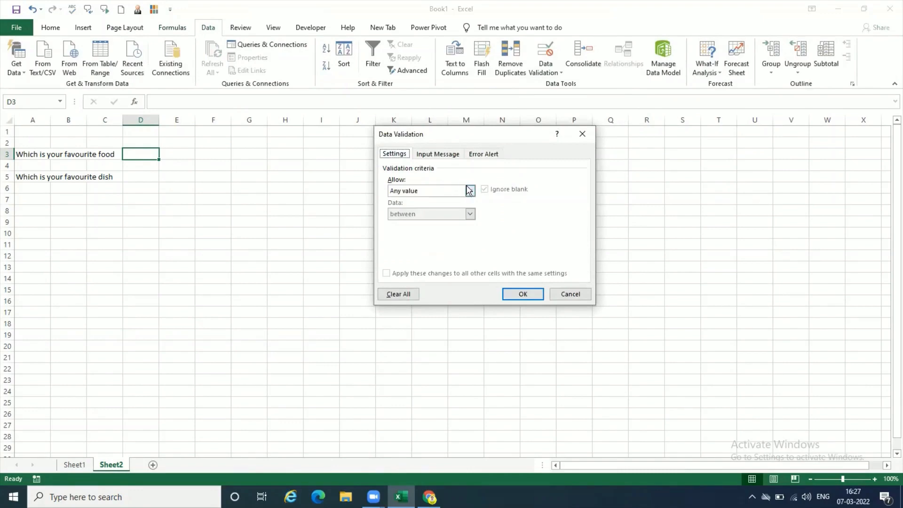
click(469, 191)
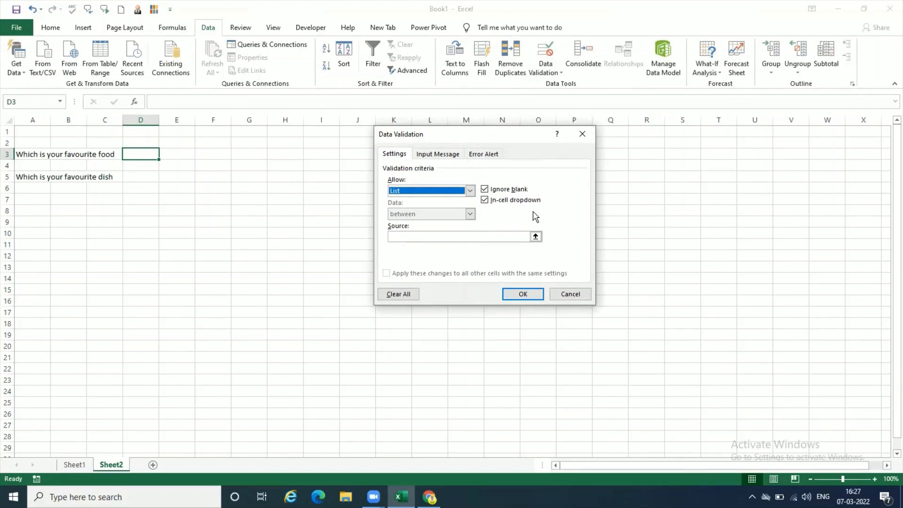
click(484, 234)
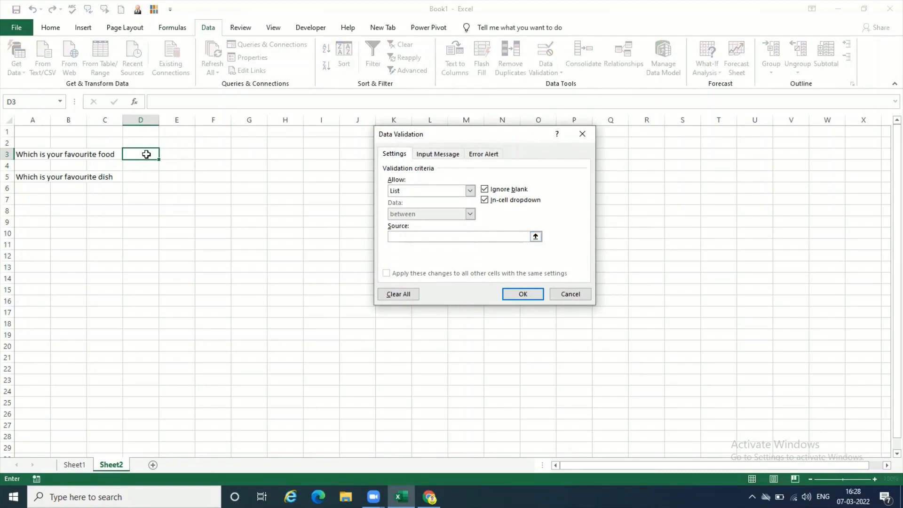
text(=Food)
click(515, 293)
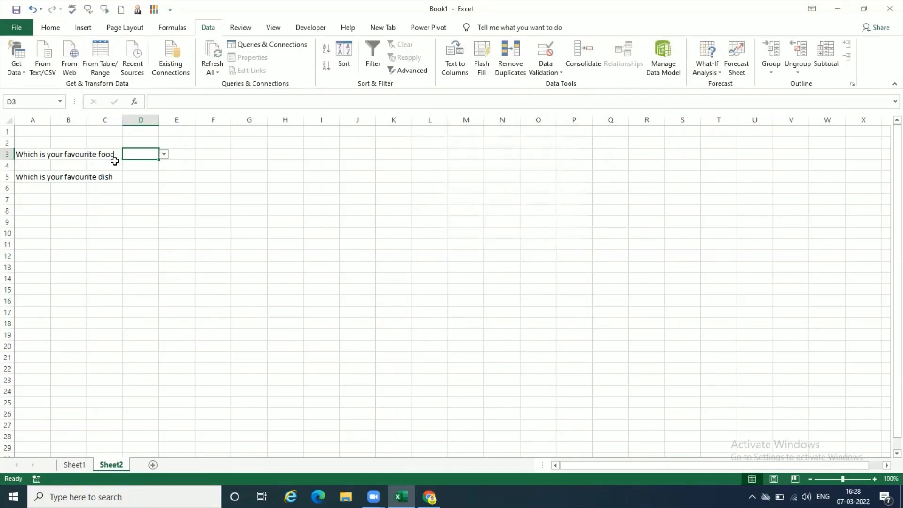
click(164, 155)
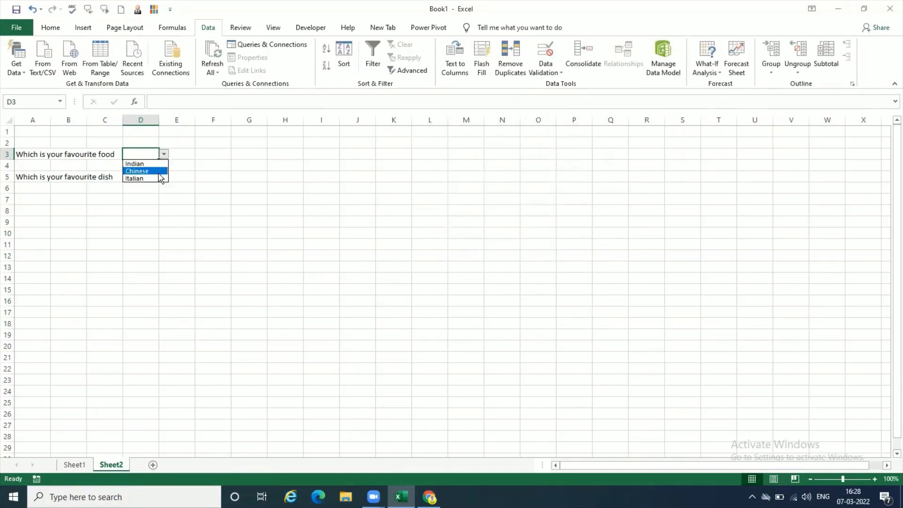
key(Escape)
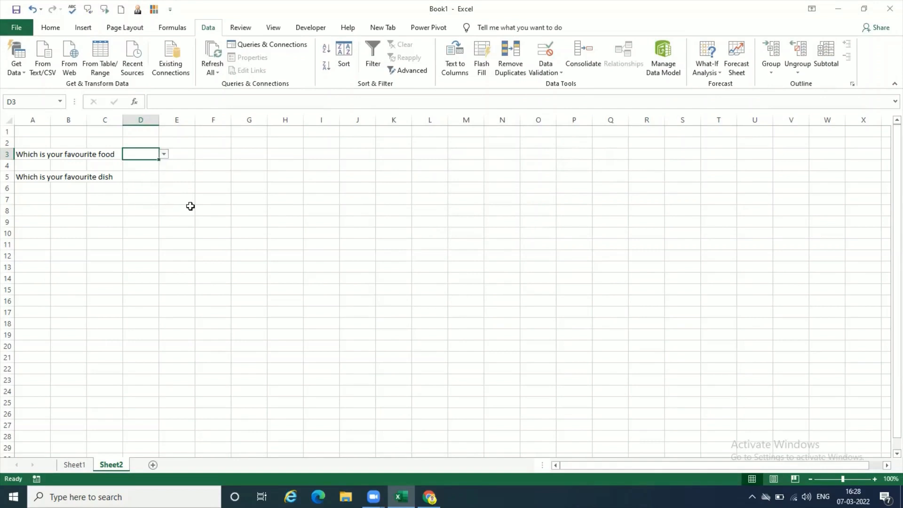
- Restrict cell D5 beside the favourite dish question to a list whose source is INDIRECT of cell D3, accepting the source
click(144, 179)
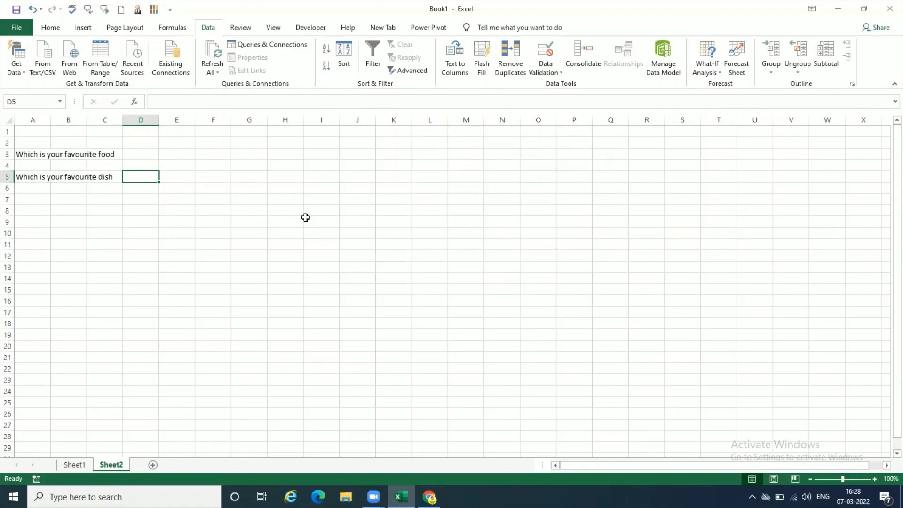
click(552, 73)
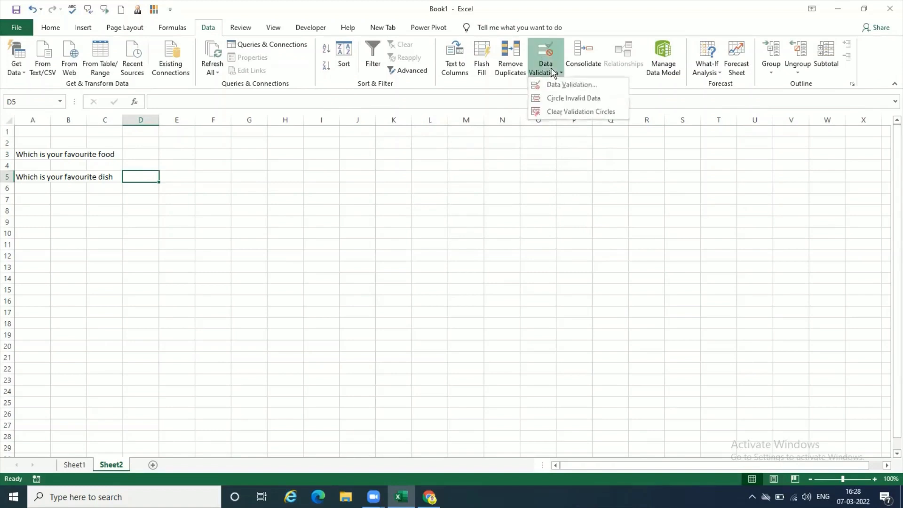
click(555, 84)
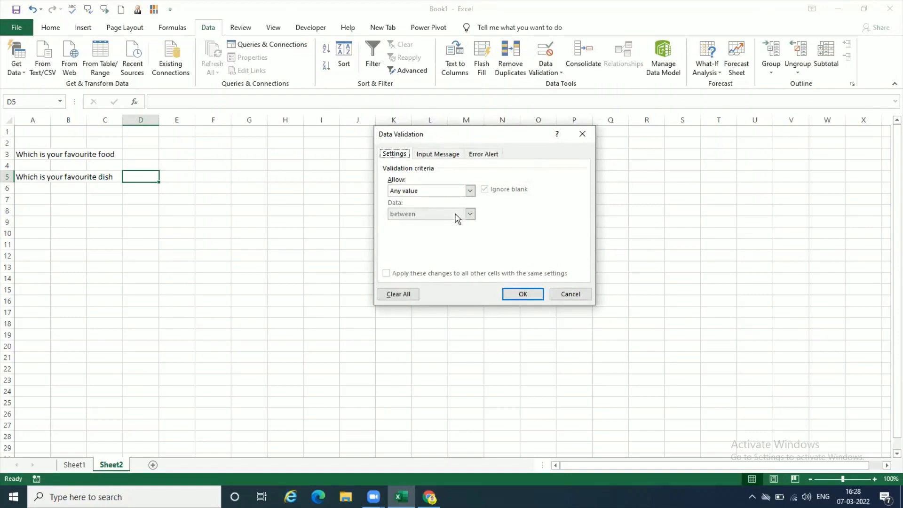
click(470, 190)
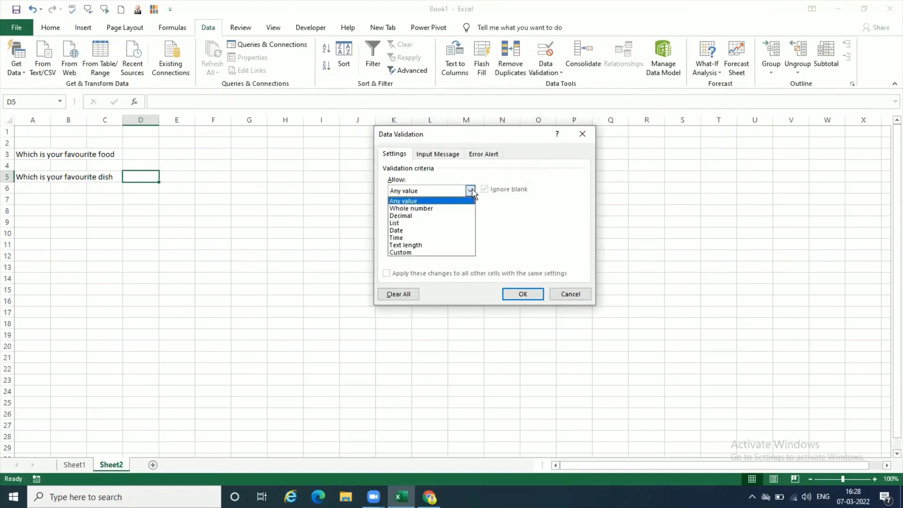
click(459, 223)
click(454, 235)
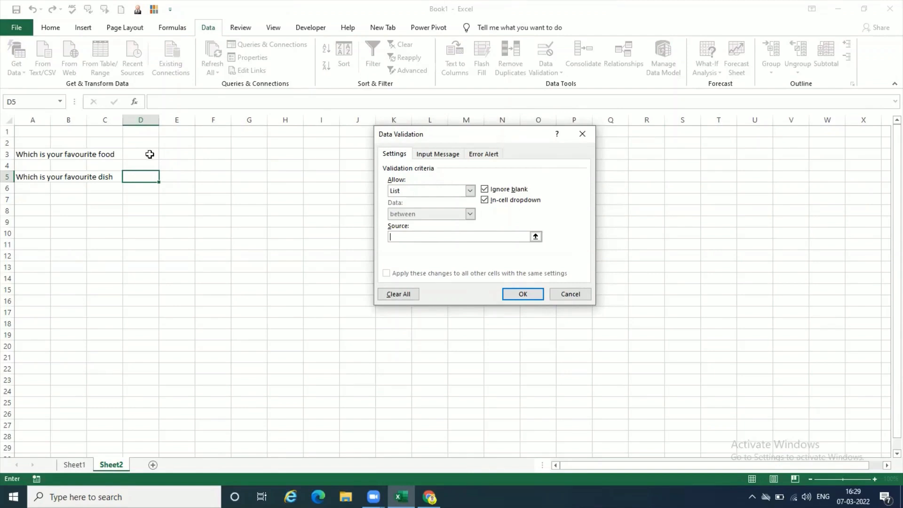
text(=indirect()
click(152, 155)
text())
click(525, 298)
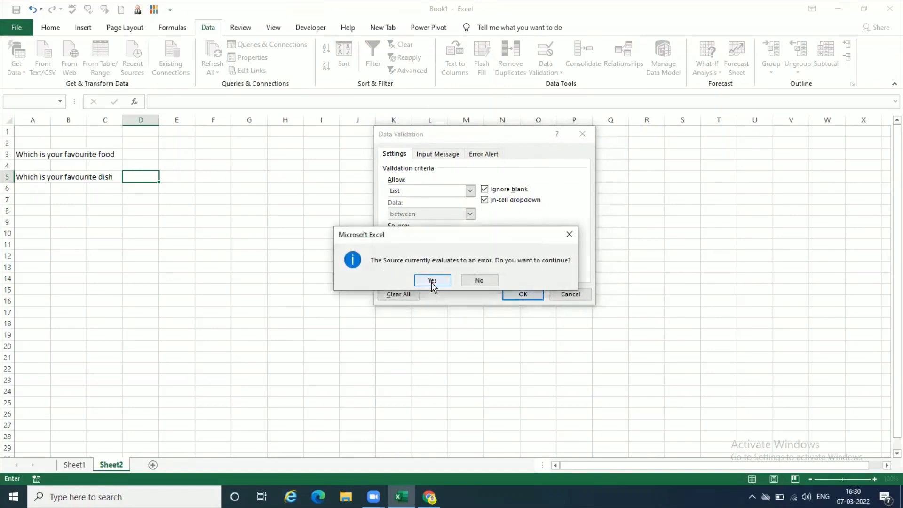
click(432, 281)
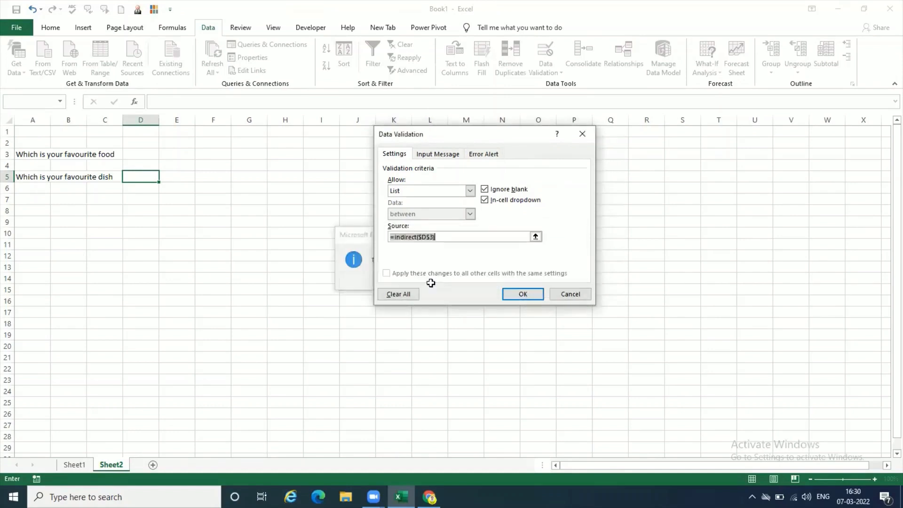
- Choose Chinese as the favourite food in D3 and check the dish choices offered in D5
click(151, 159)
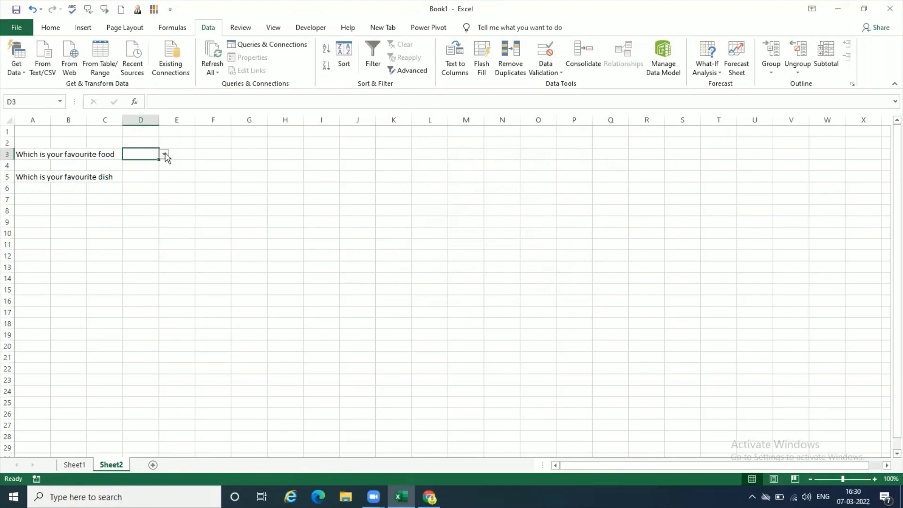
click(165, 155)
click(161, 171)
click(147, 177)
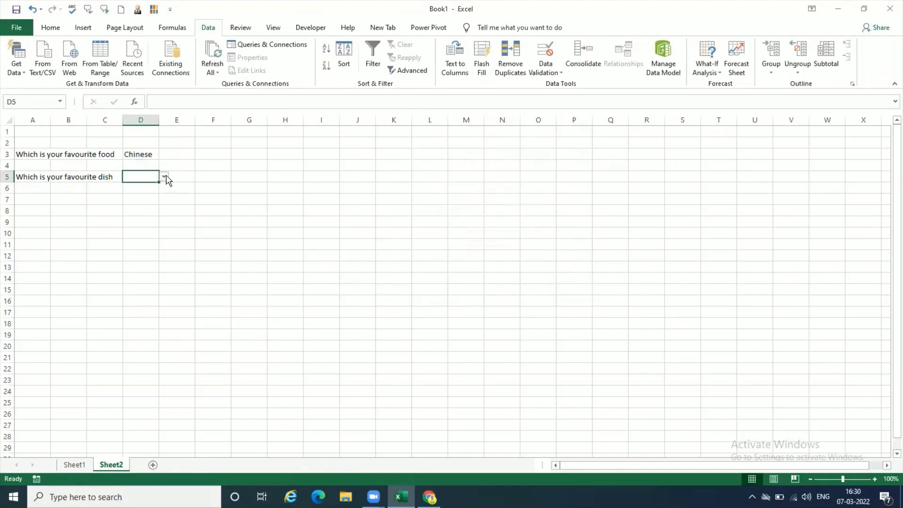
click(164, 178)
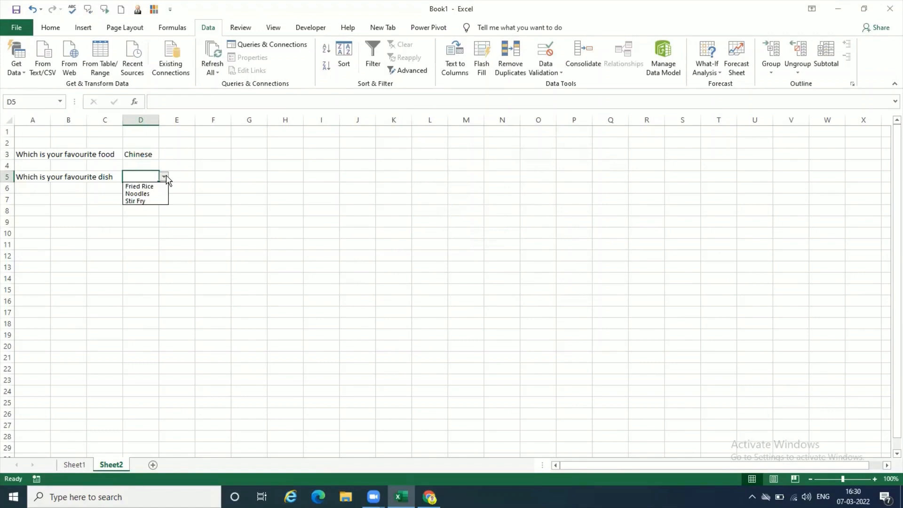
key(Escape)
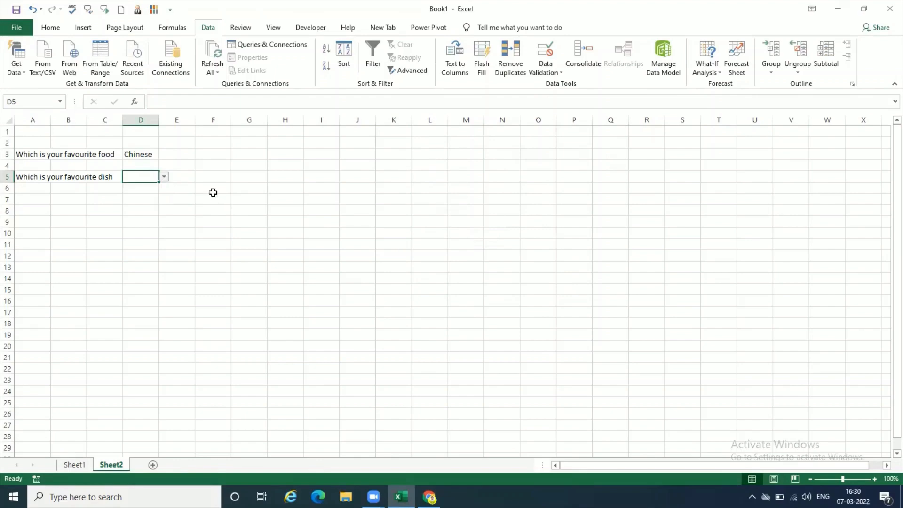
- Choose Italian as the favourite food in D3 and check the dish choices offered in D5
click(875, 478)
click(875, 479)
click(876, 478)
click(875, 479)
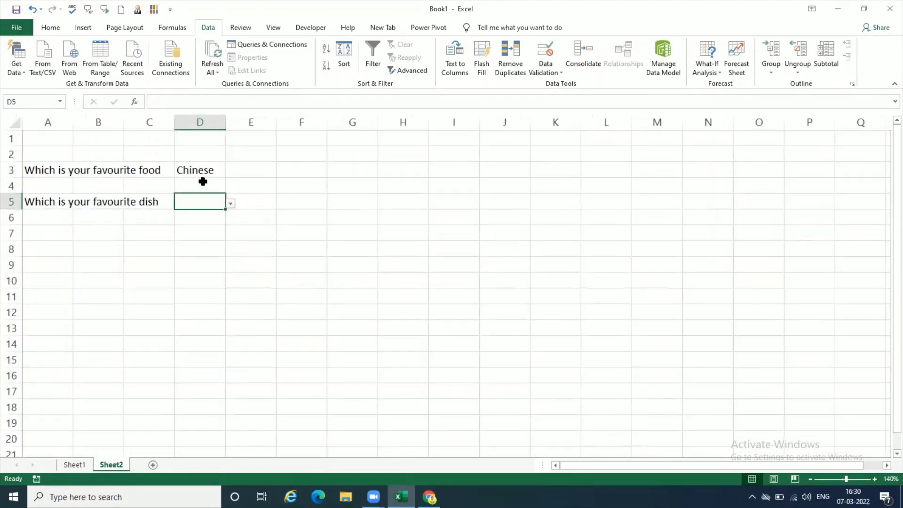
click(201, 170)
click(231, 171)
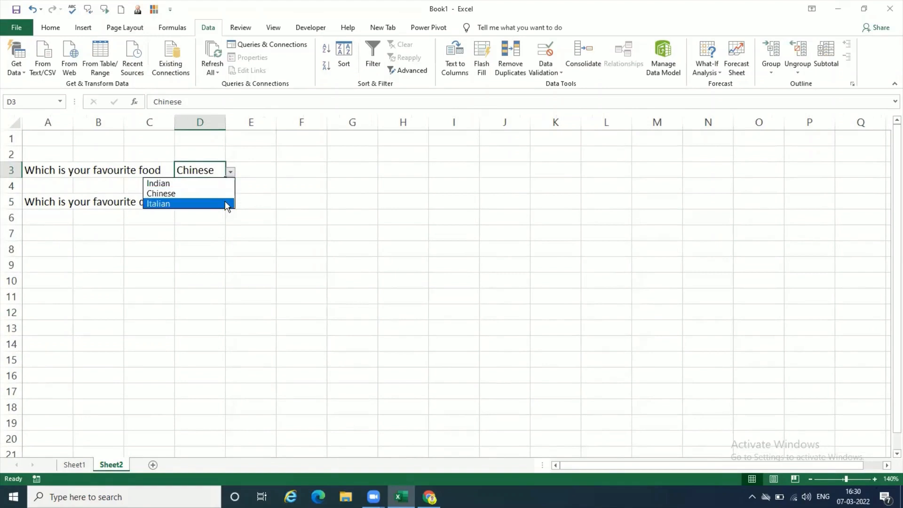
click(225, 203)
click(218, 201)
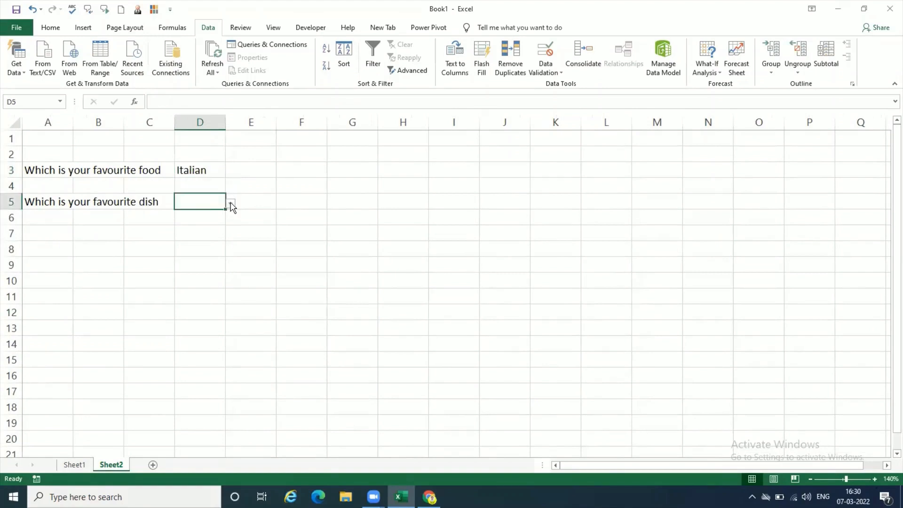
click(231, 203)
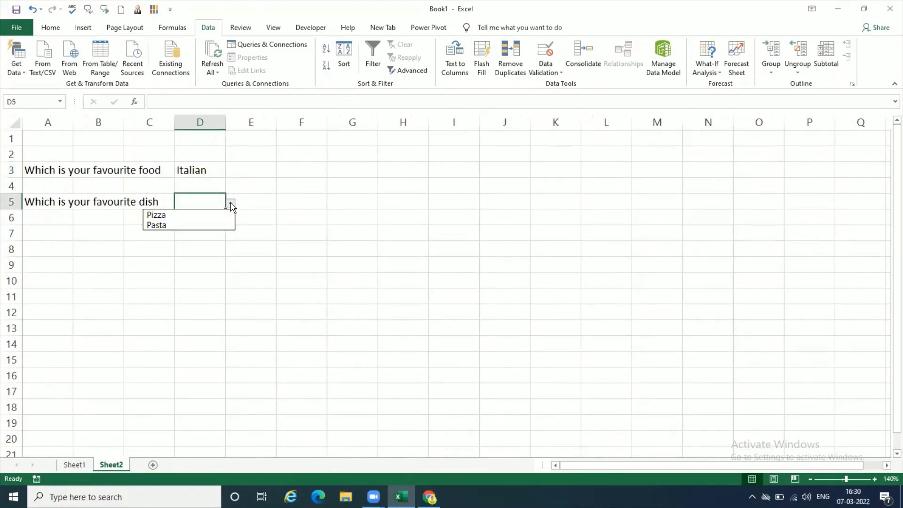
click(231, 203)
- Choose Indian as the favourite food in D3 and Veg Pulao as the favourite dish in D5
click(217, 170)
click(230, 172)
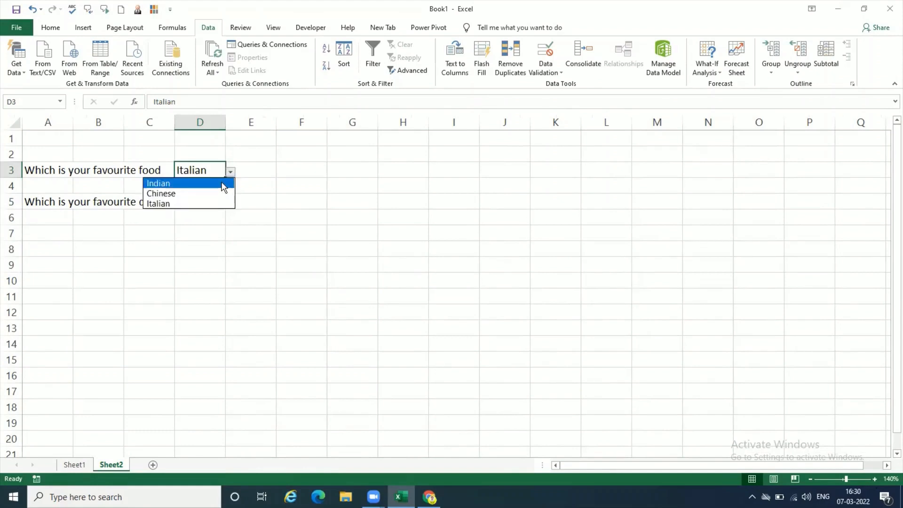
click(223, 183)
click(218, 203)
click(230, 204)
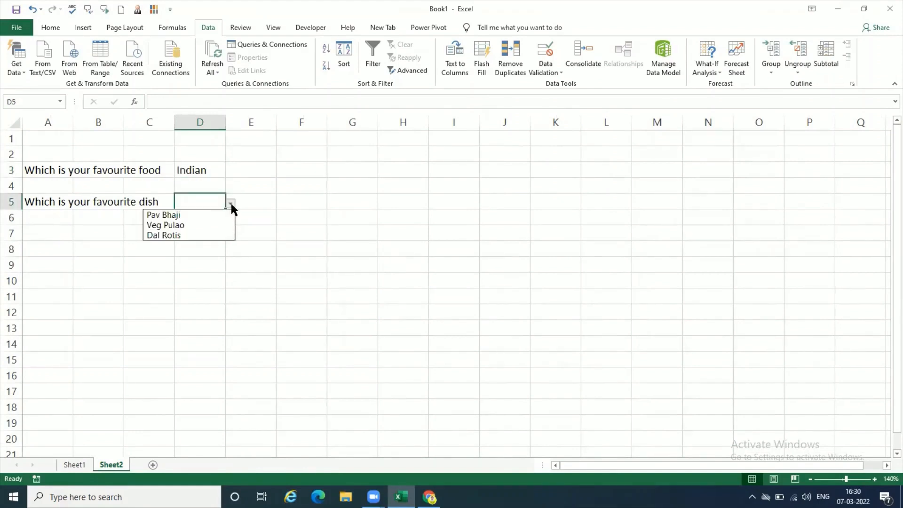
click(254, 211)
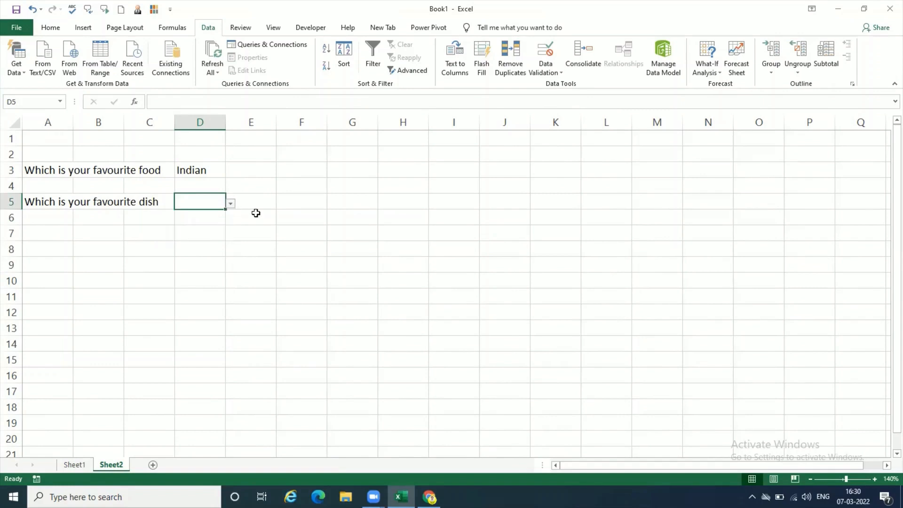
click(230, 203)
click(207, 225)
click(240, 262)
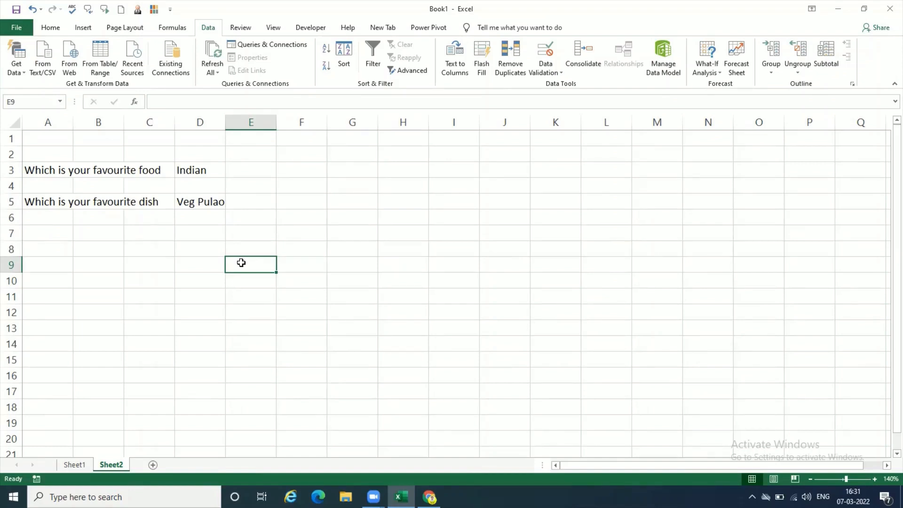
click(75, 465)
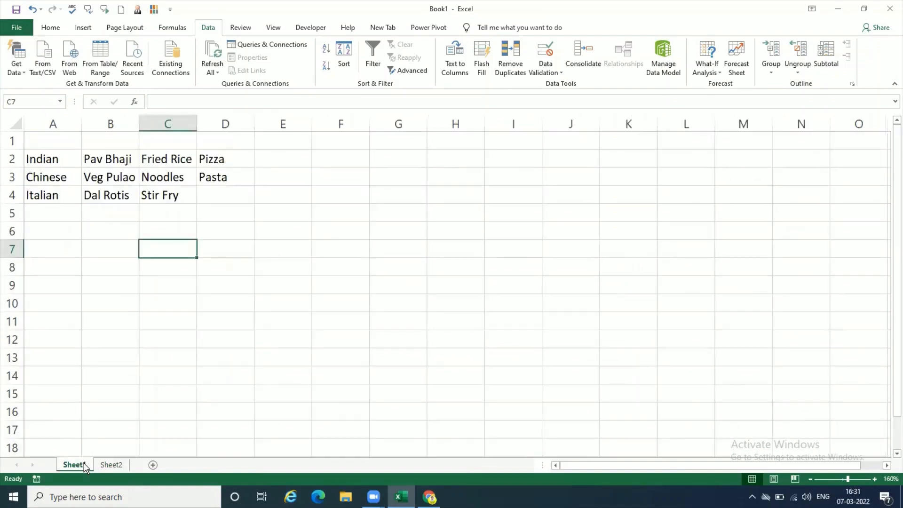
click(113, 465)
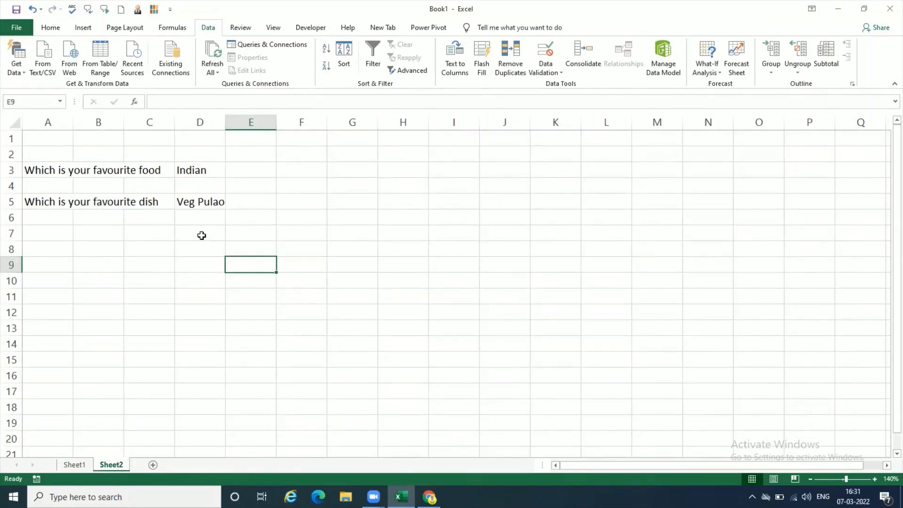
click(201, 235)
click(208, 254)
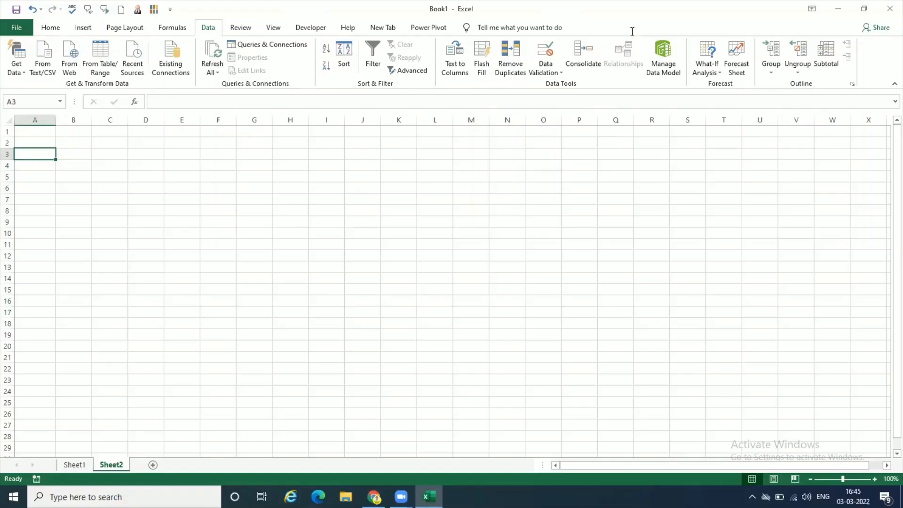
- Enter the title Event Budget in cell A2 of the blank Sheet2
click(44, 141)
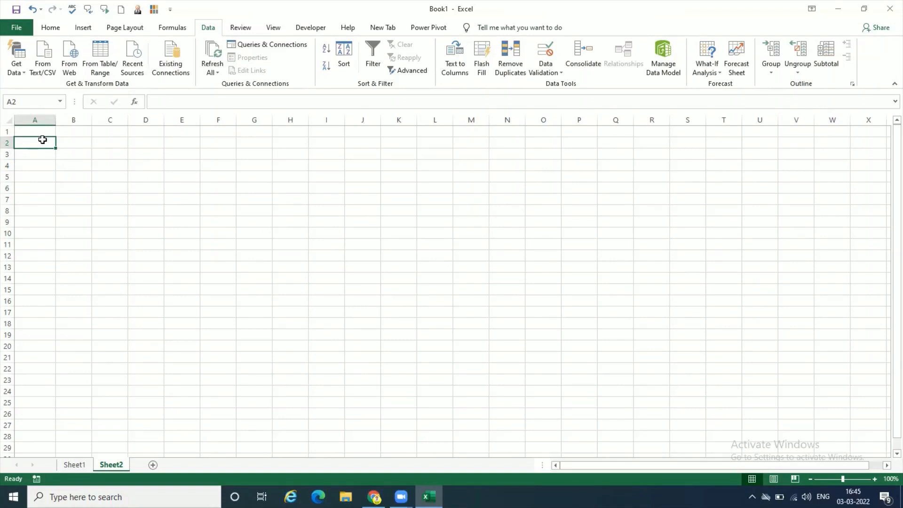
text(Event)
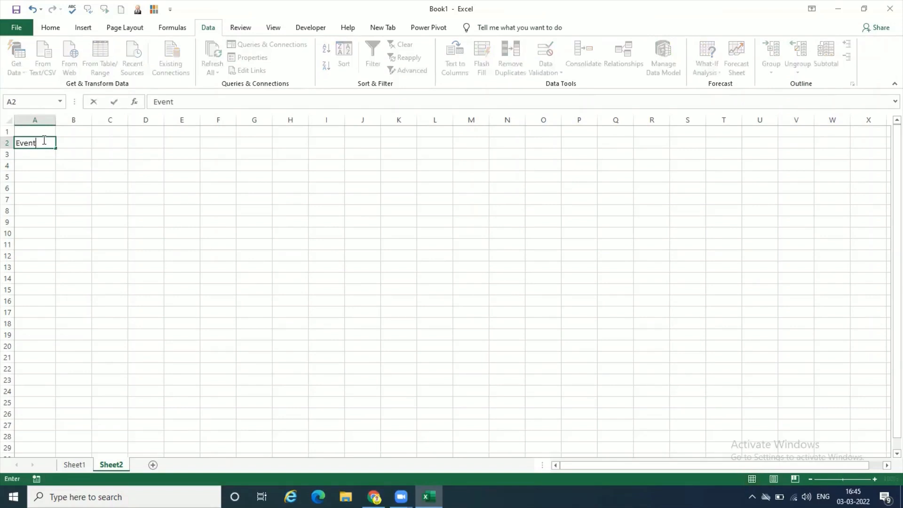
key(Return)
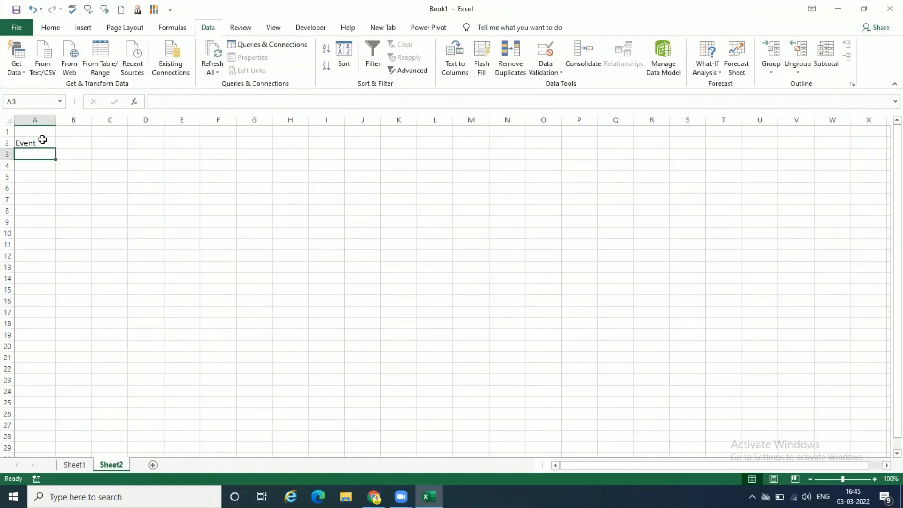
double_click(42, 141)
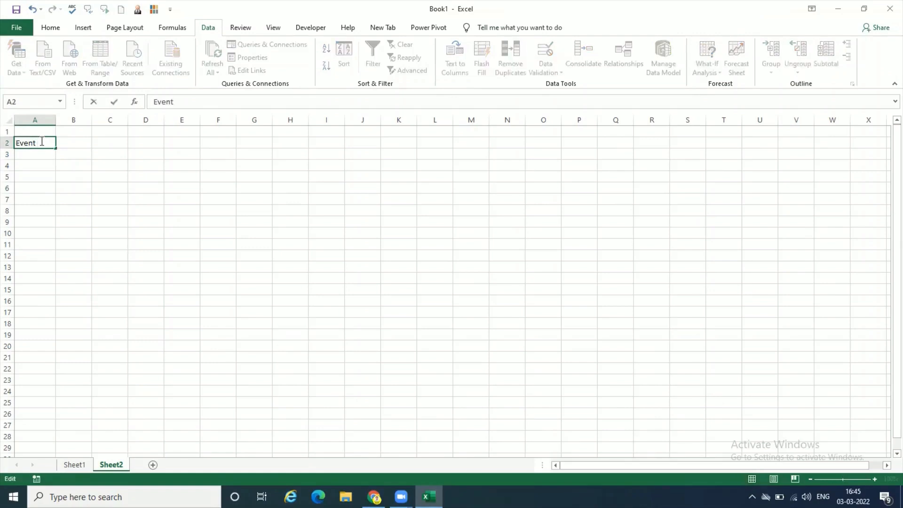
text(Budget)
key(Return)
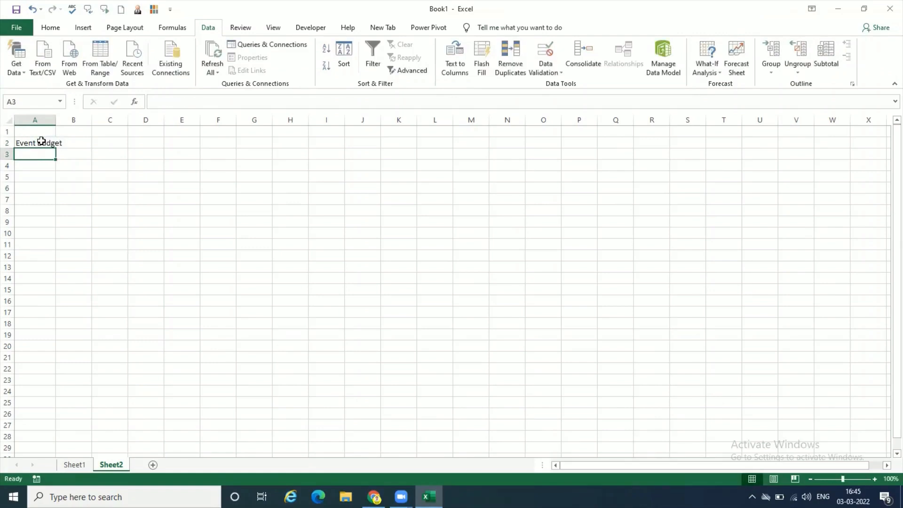
- Make the Event Budget title in A2 bold and enlarge its font size
click(43, 143)
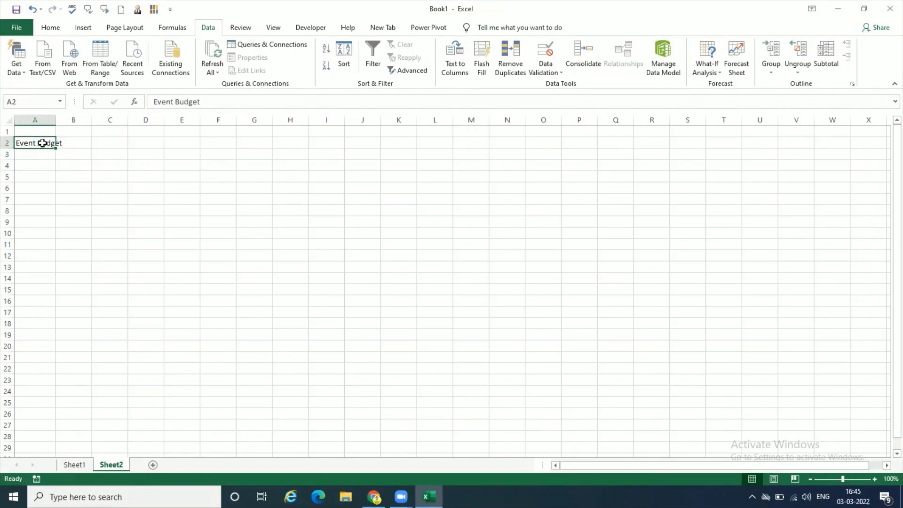
click(56, 29)
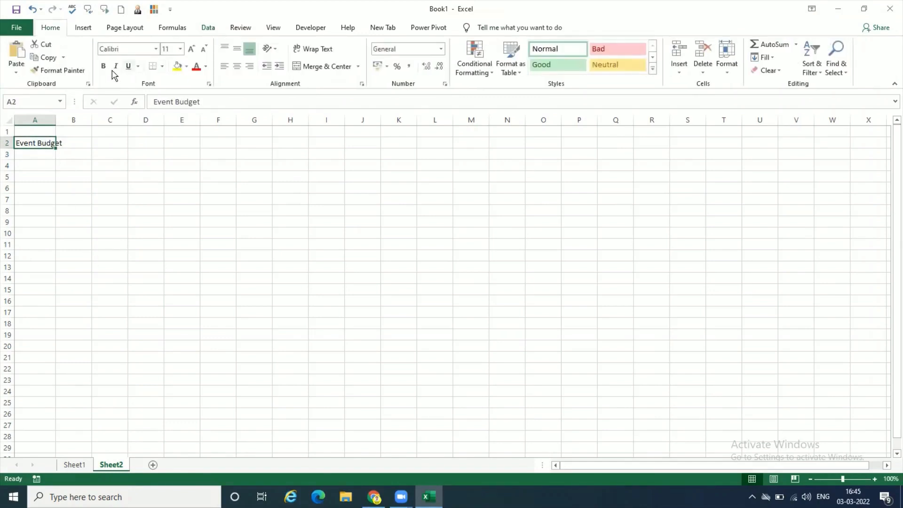
click(103, 66)
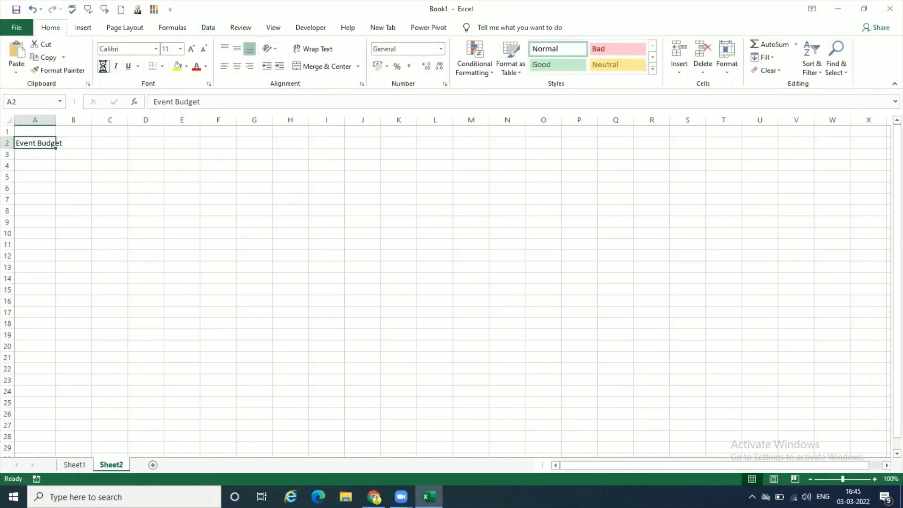
click(181, 50)
click(171, 134)
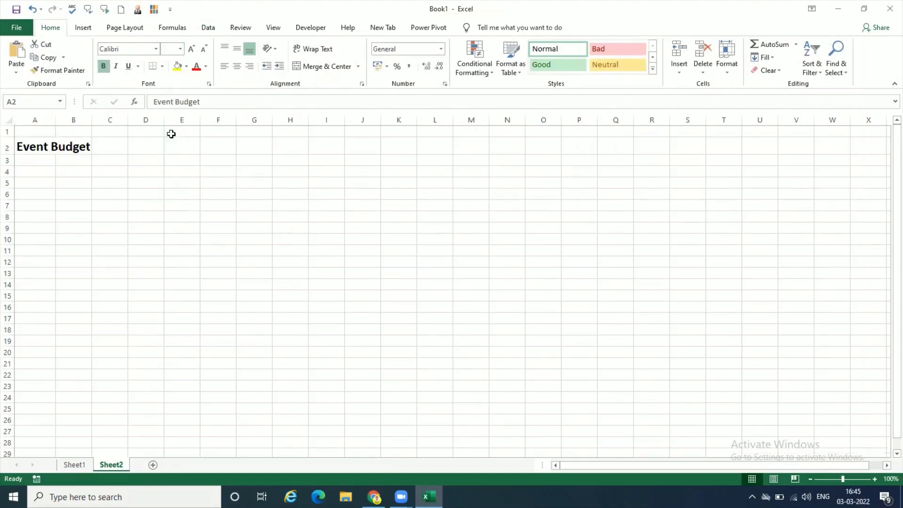
- Widen column A so that the Event Budget title fits within it
click(45, 205)
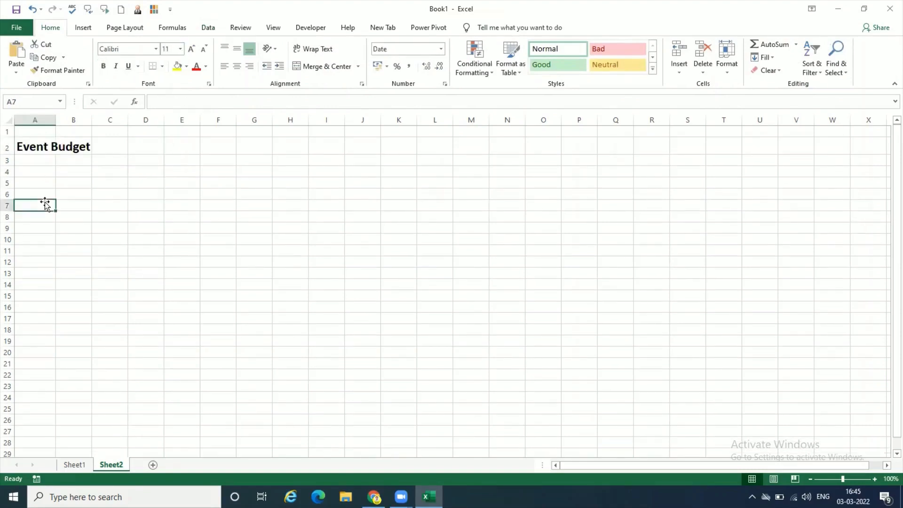
click(42, 173)
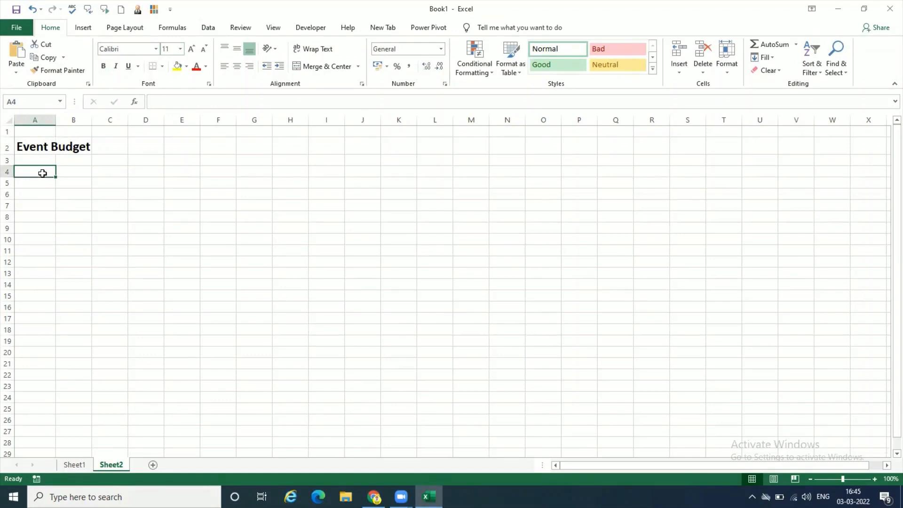
drag(56, 121, 105, 126)
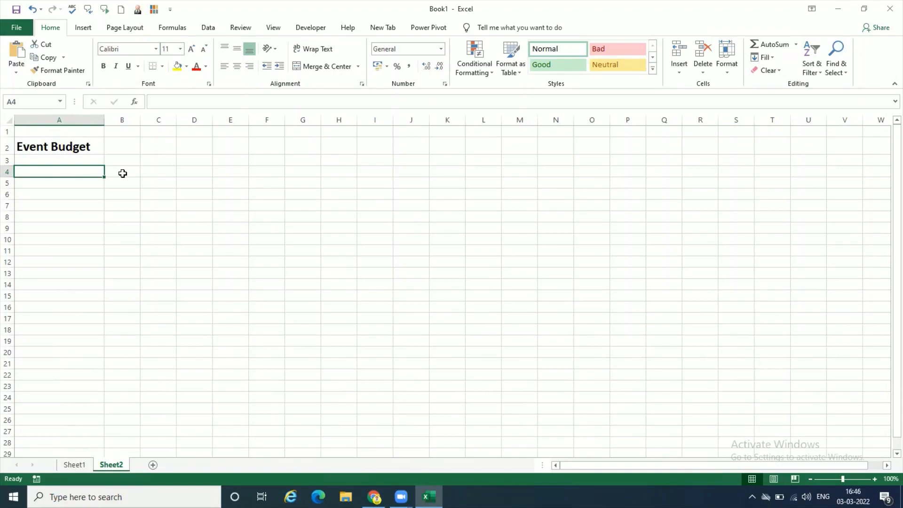
- Enter the budget items Decorations, Stage, Food and Drinks in cells A4 to A7
text(Decor)
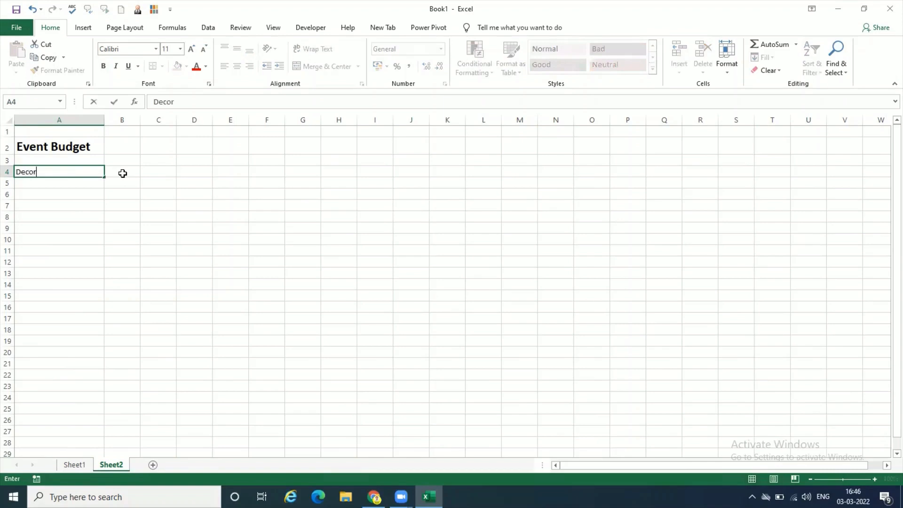
text(ations)
key(Return)
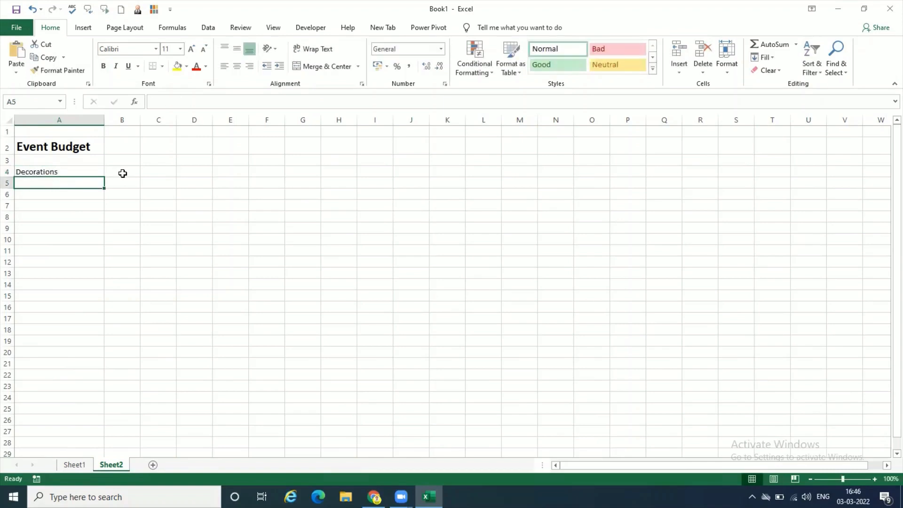
text(Stage)
key(Return)
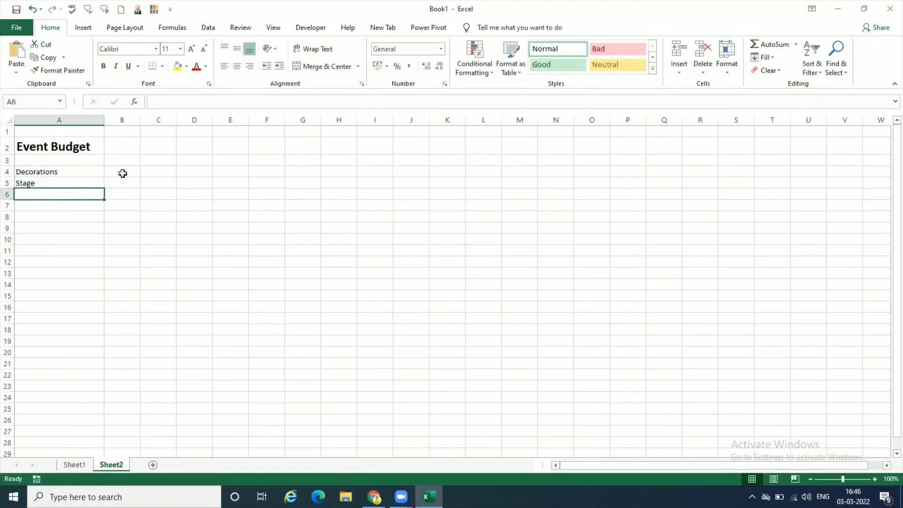
text(Food)
key(Return)
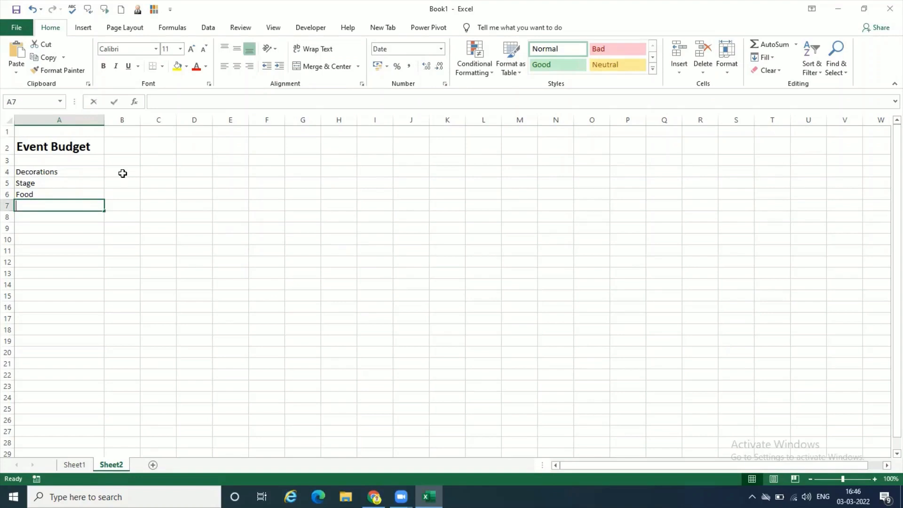
text(Drinks)
key(Return)
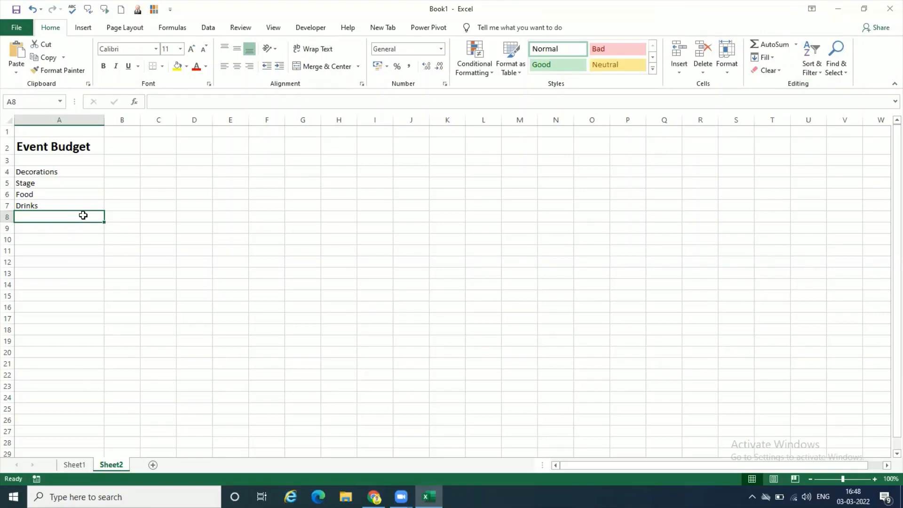
- Add the item Performer in A8 and the label Total in A10
text(Per)
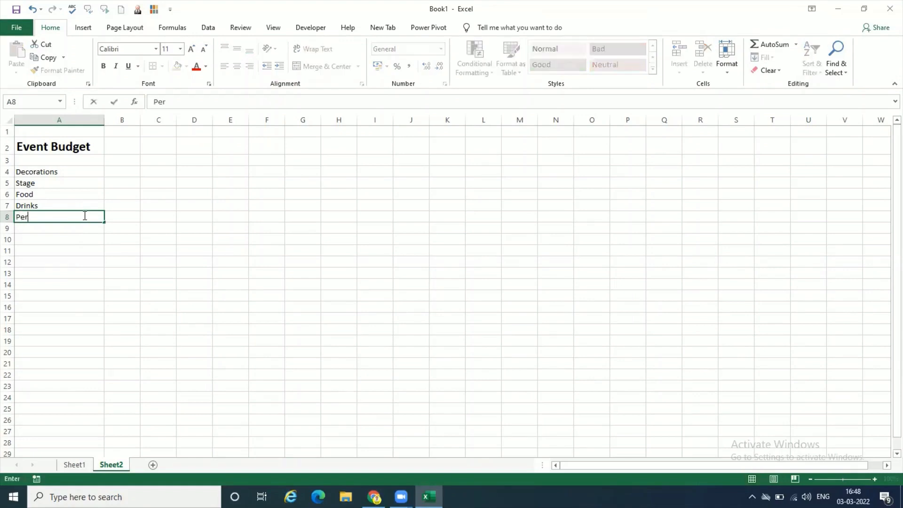
text(former)
key(Return)
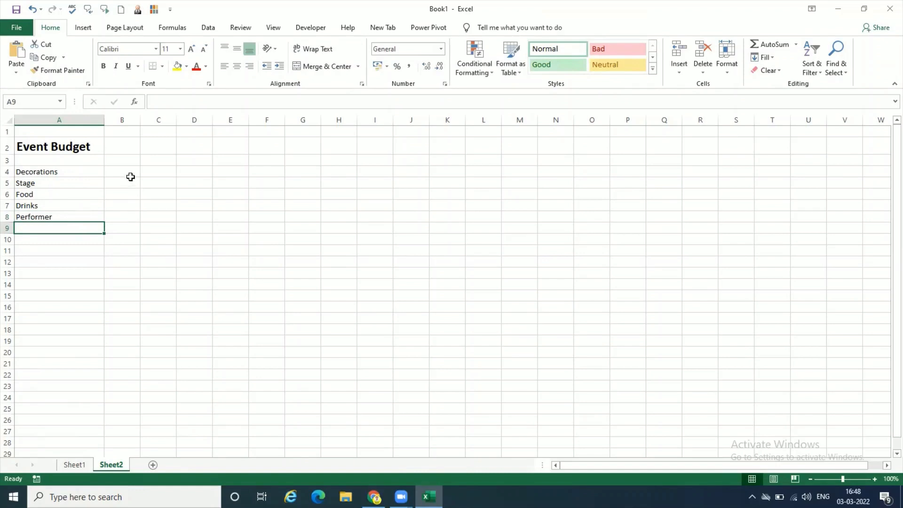
click(72, 243)
text(Total)
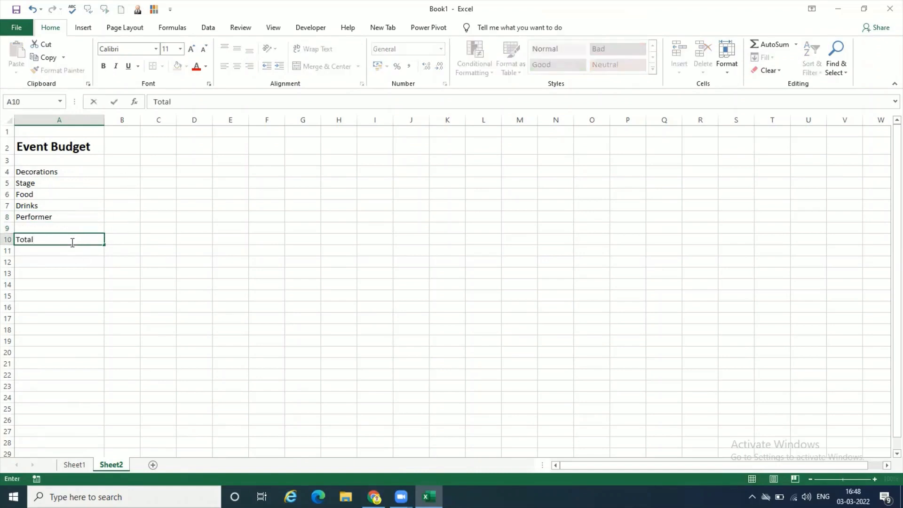
key(Tab)
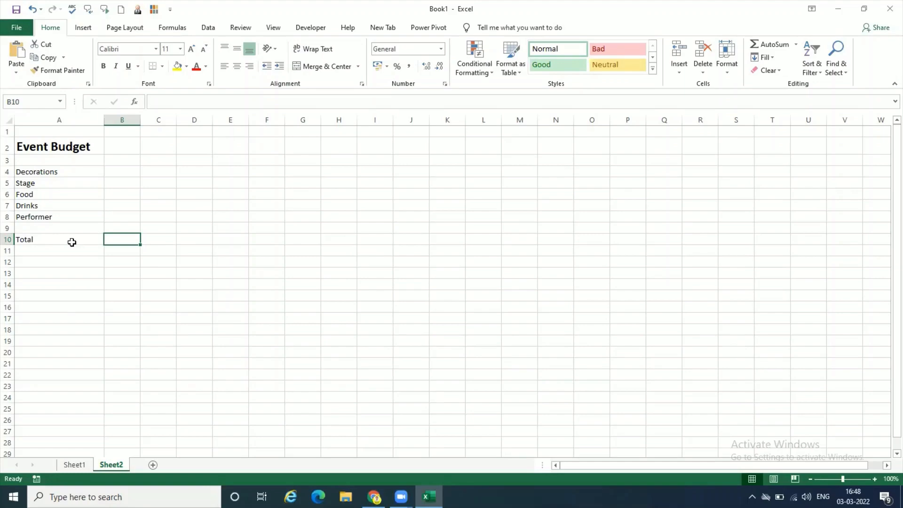
- Start a data validation rule for the amount cells B4:B8 with Custom as the allowed criterion
click(874, 479)
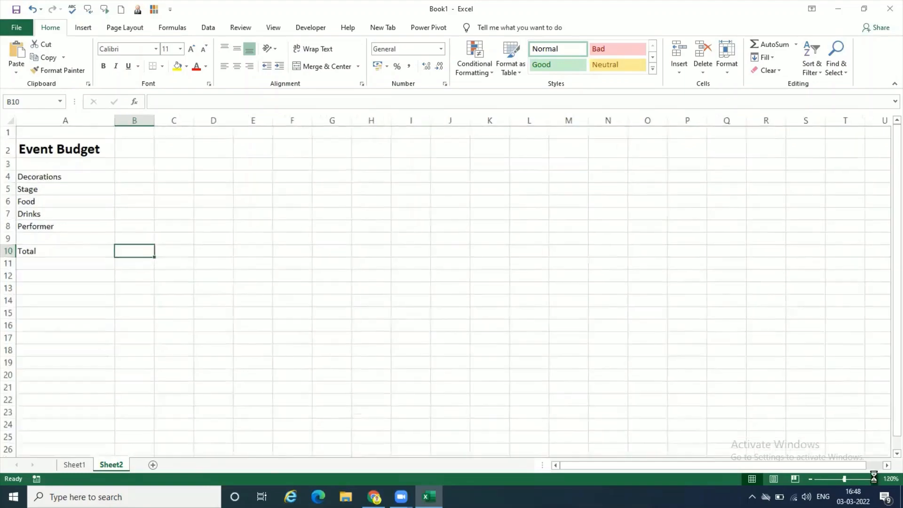
click(875, 478)
click(875, 479)
click(875, 479)
click(874, 479)
click(875, 479)
click(875, 479)
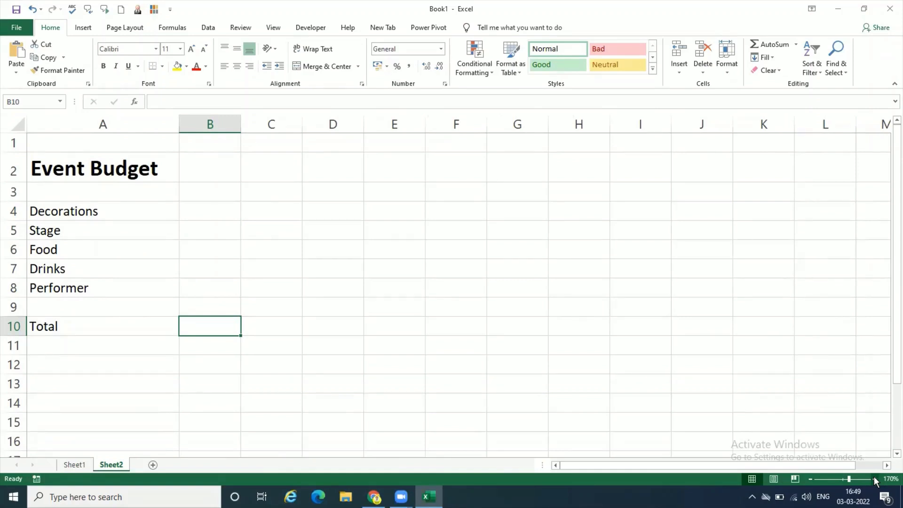
drag(235, 199, 218, 285)
click(227, 207)
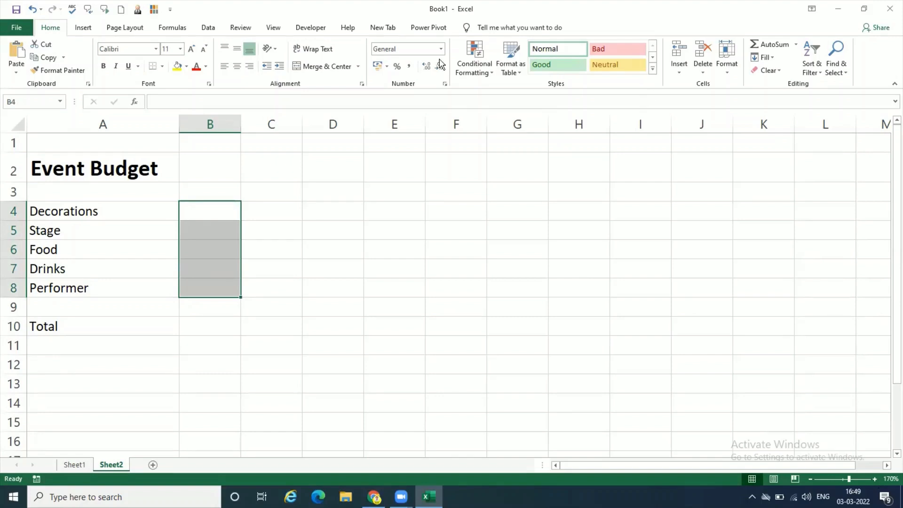
click(208, 27)
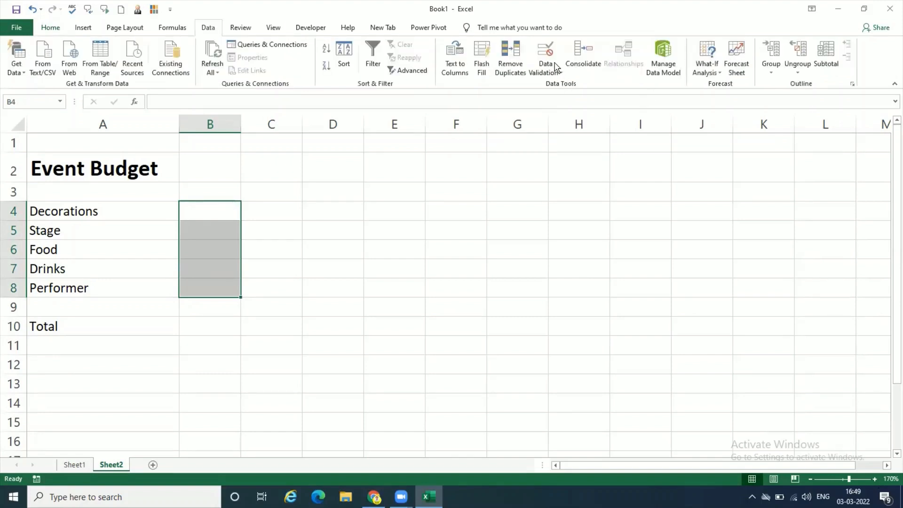
click(546, 70)
click(560, 85)
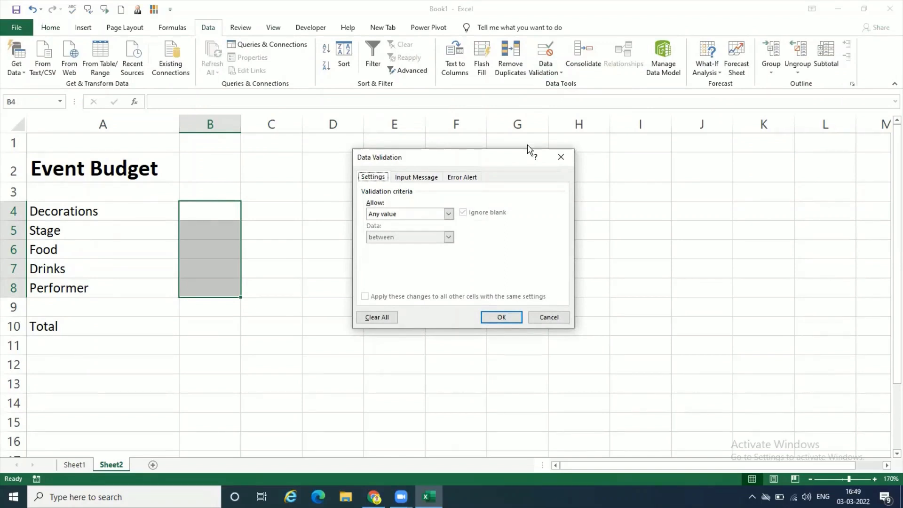
click(448, 214)
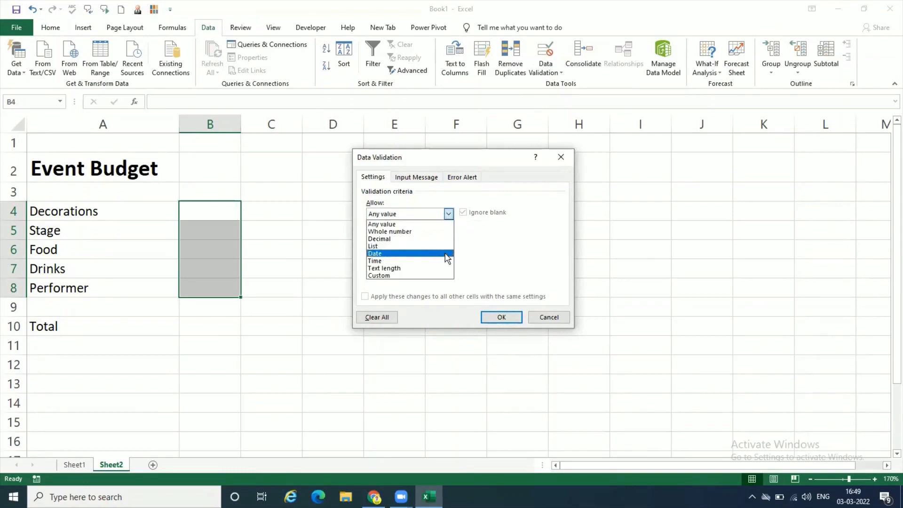
click(441, 276)
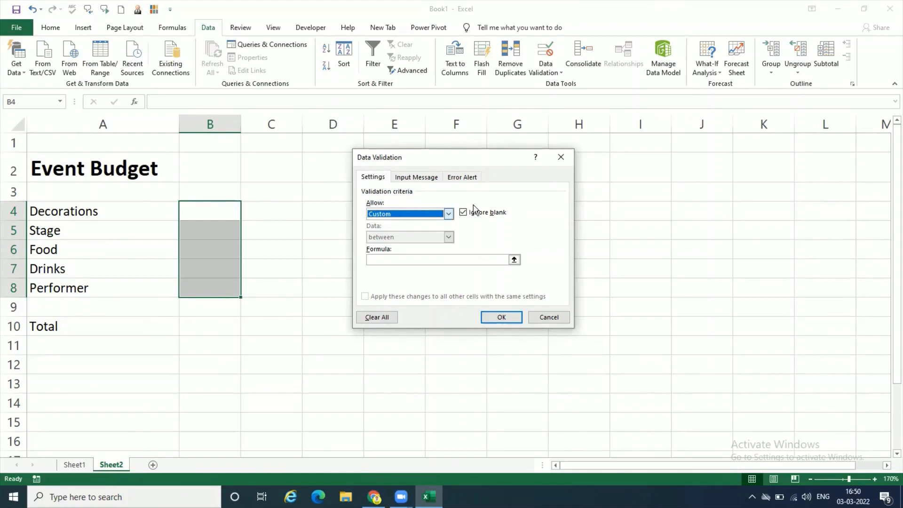
- Cancel the open validation rule and total the amounts B4:B8 in cell B10 with the formula =SUM(B4:B8)
drag(453, 159, 448, 157)
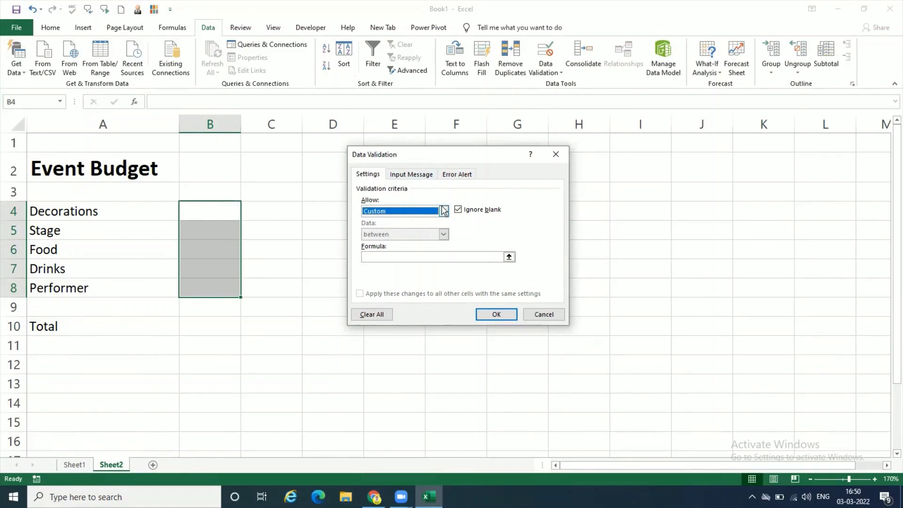
click(545, 315)
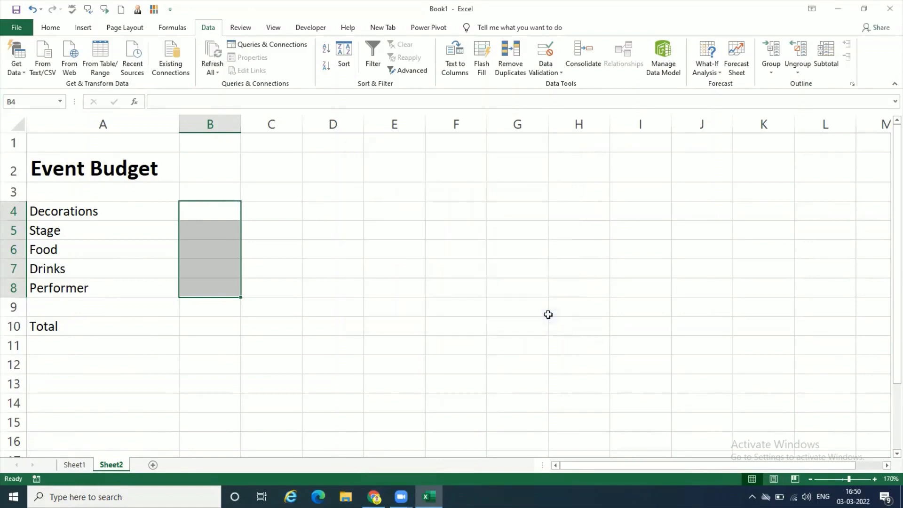
click(217, 327)
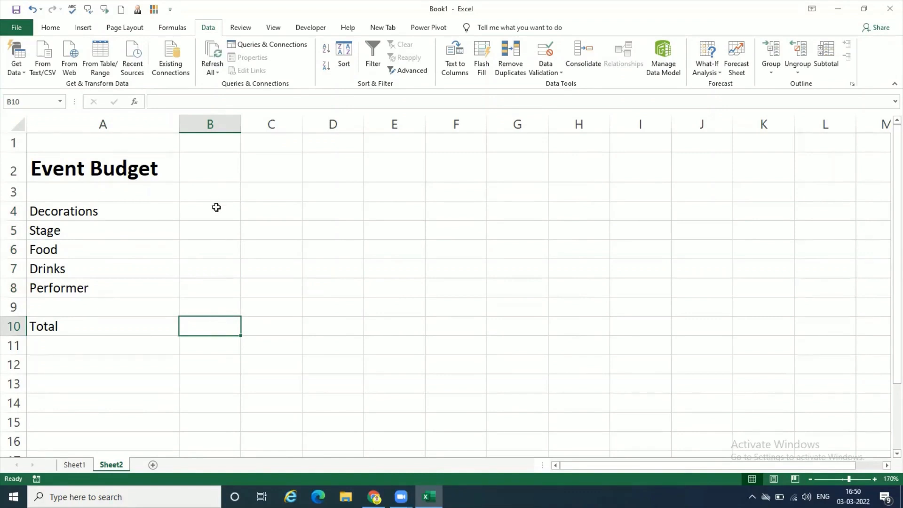
drag(216, 207, 217, 283)
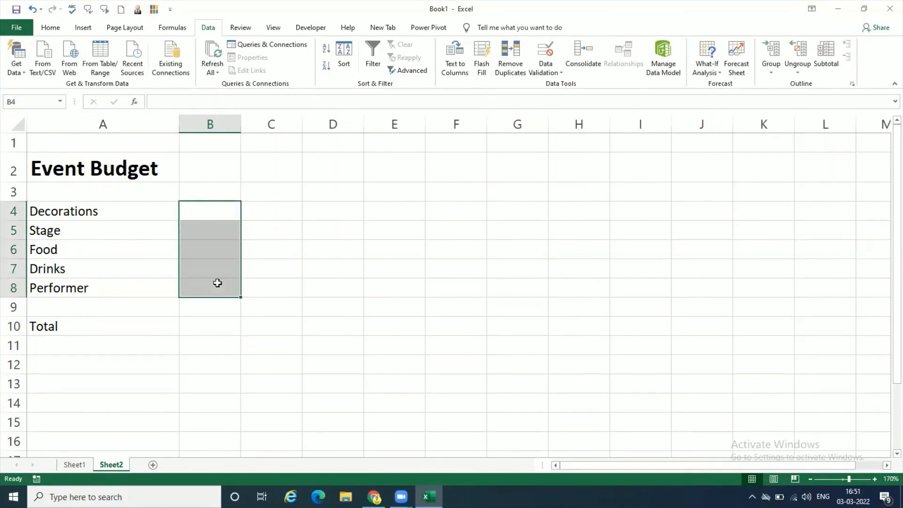
click(217, 333)
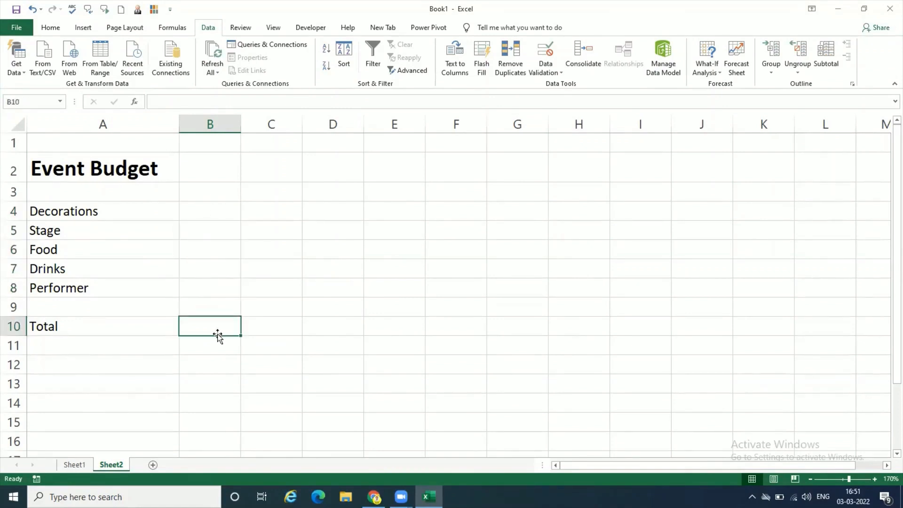
text(=sum)
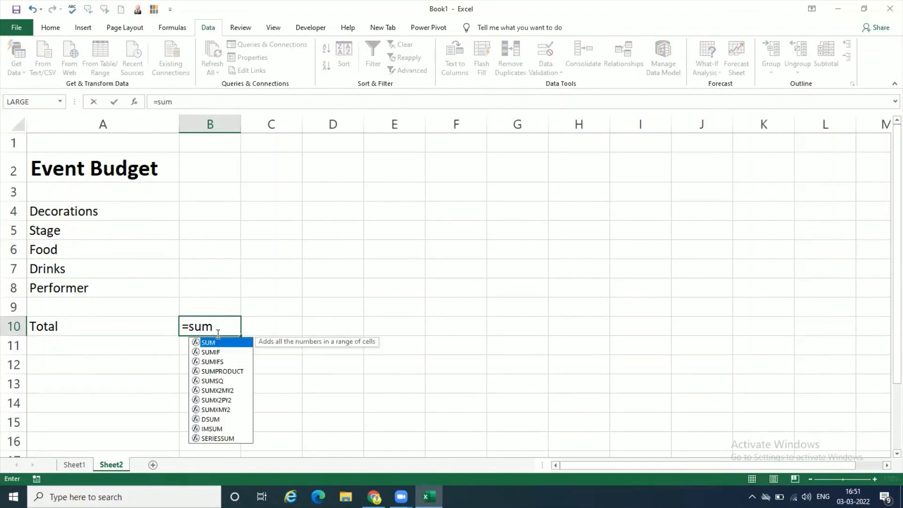
text(()
click(217, 210)
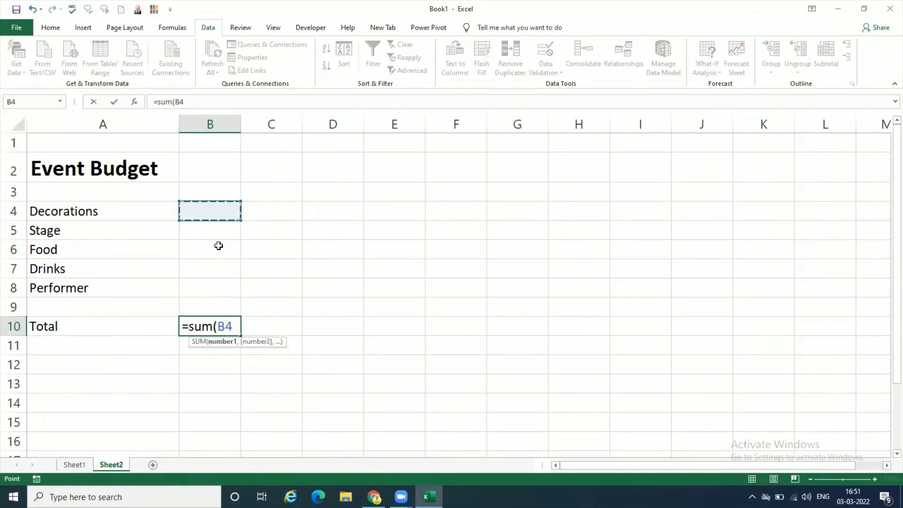
drag(219, 245, 219, 287)
text())
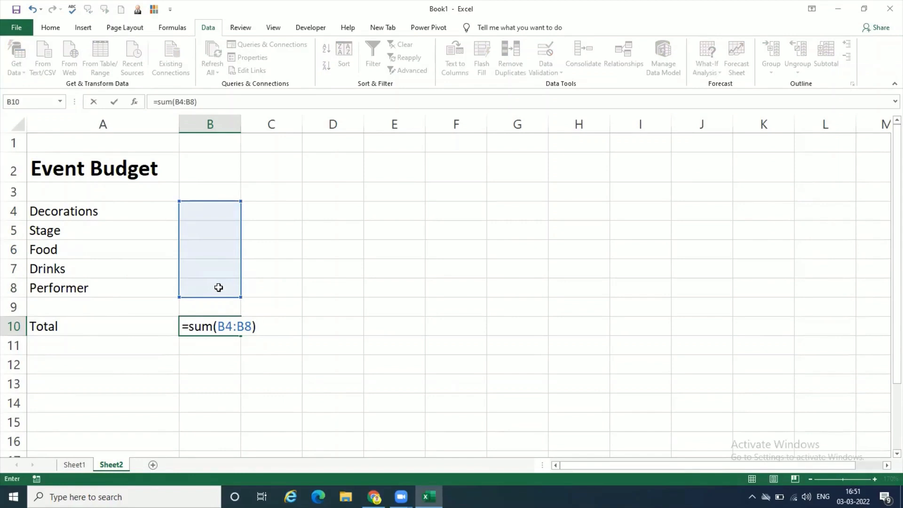
key(Return)
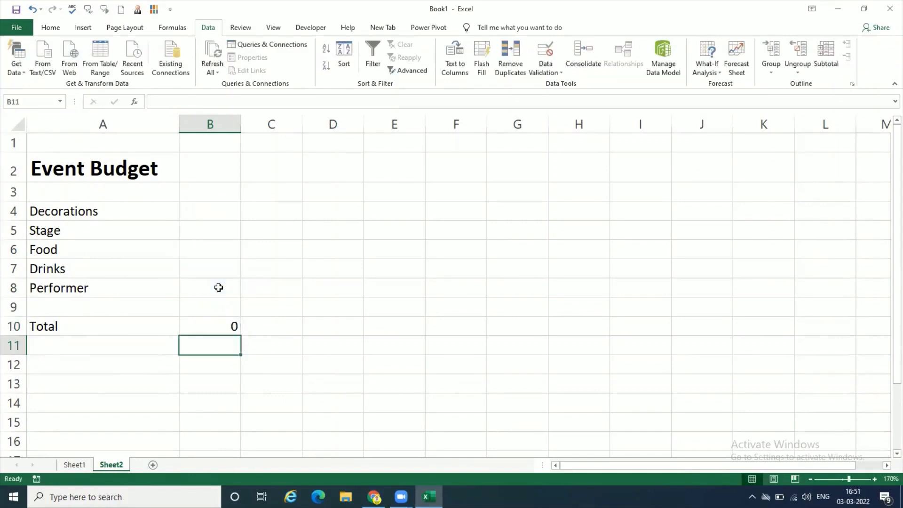
click(221, 323)
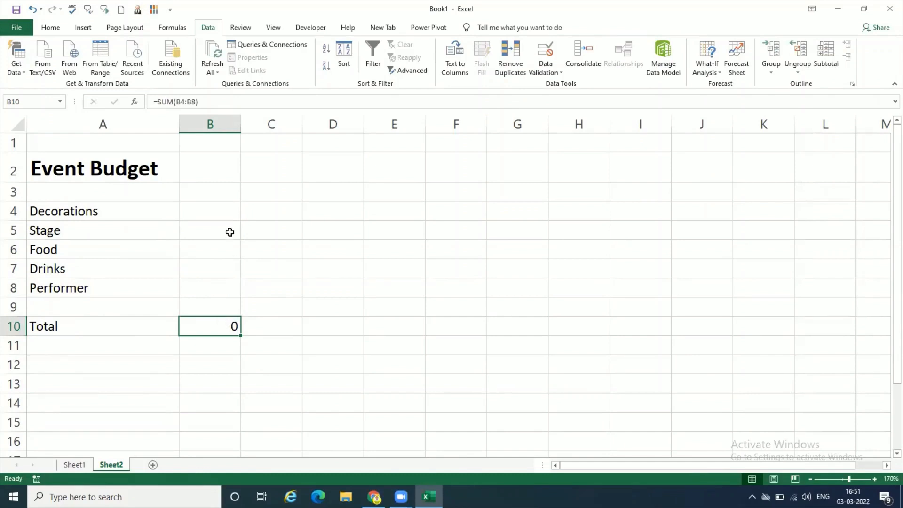
- Begin a new data validation rule for the amounts in B4:B8, allowing Custom criteria
click(222, 217)
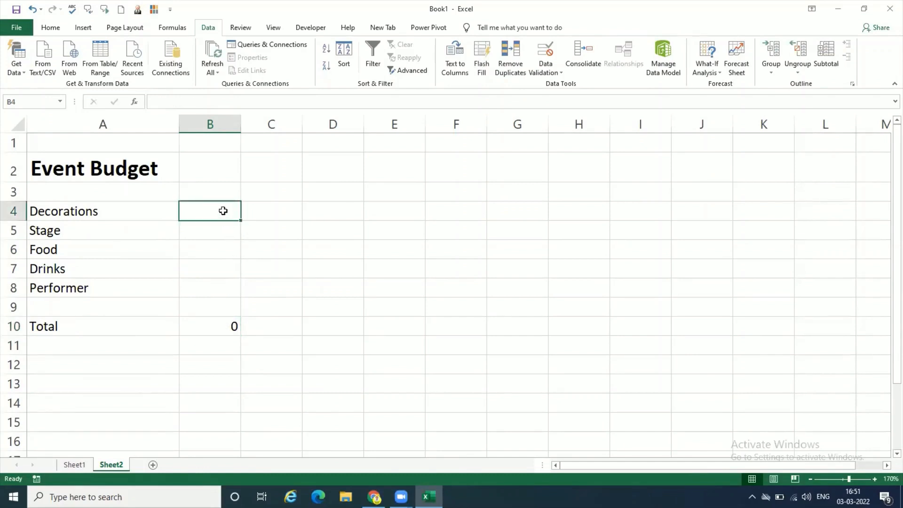
drag(222, 211, 221, 291)
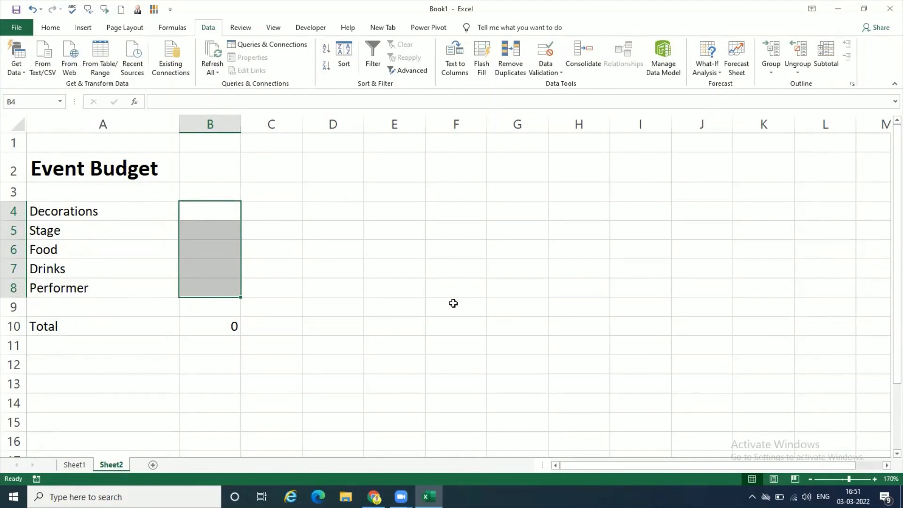
click(553, 74)
click(554, 85)
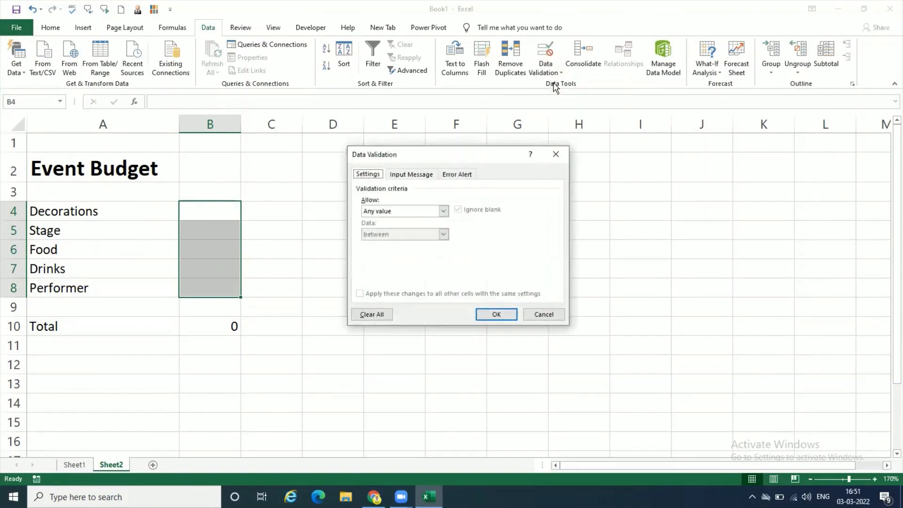
click(445, 212)
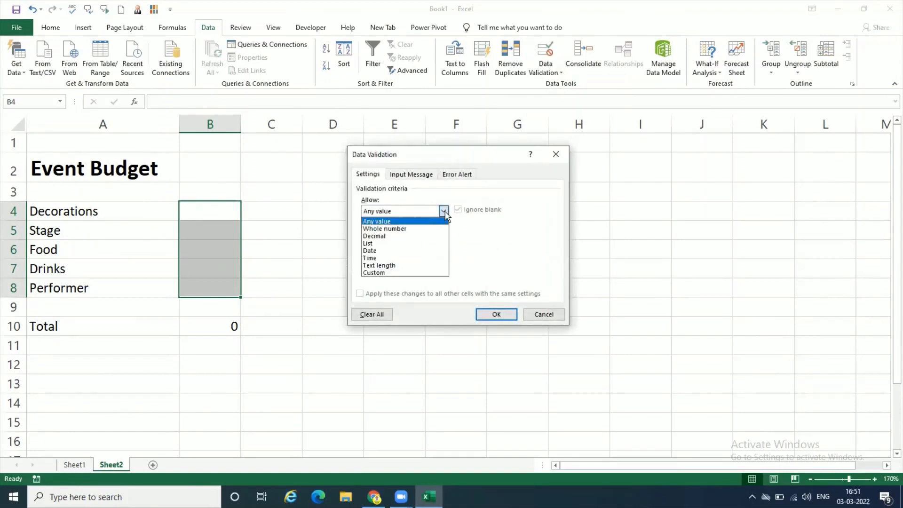
click(433, 271)
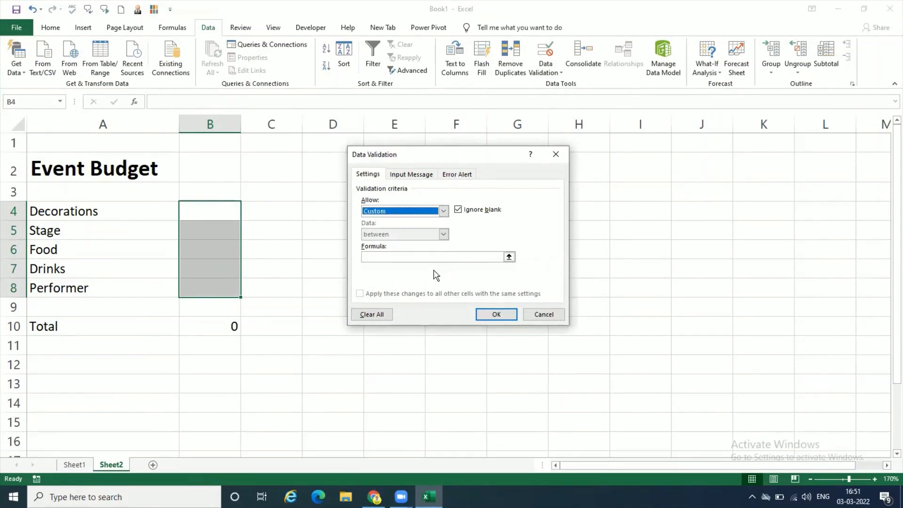
- Enter =sum($b$4:$b$8)<=50000 as the custom validation formula
click(426, 258)
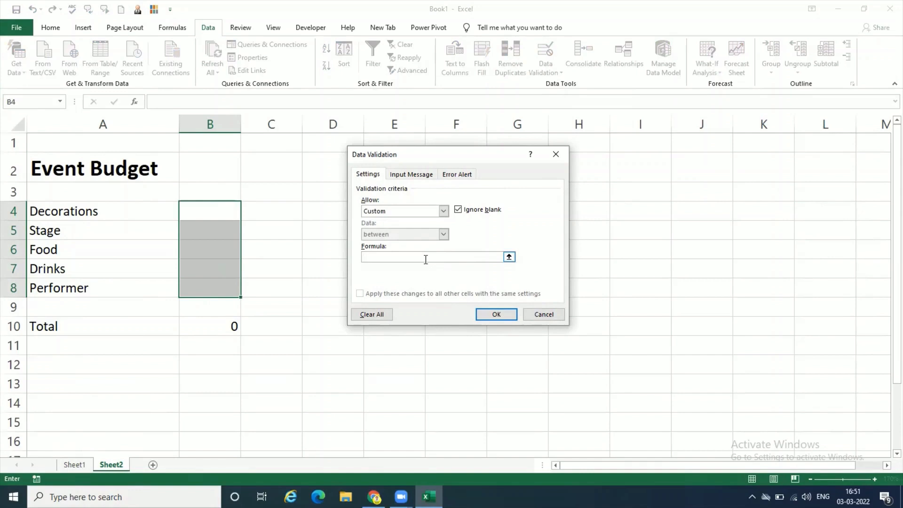
text(=sum($b$4:$b$8))
text(<=50000)
- Give the validation rule's error alert the title Budget Limit Exceeded
click(416, 175)
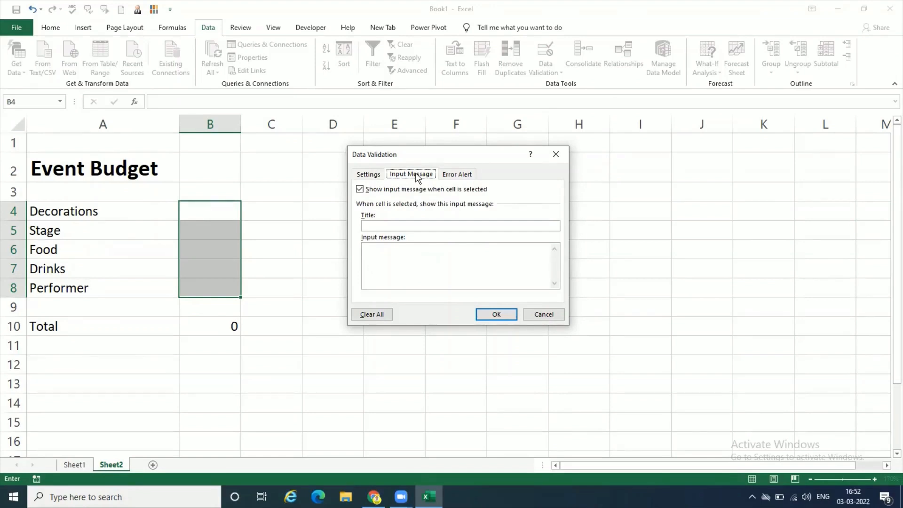
click(458, 174)
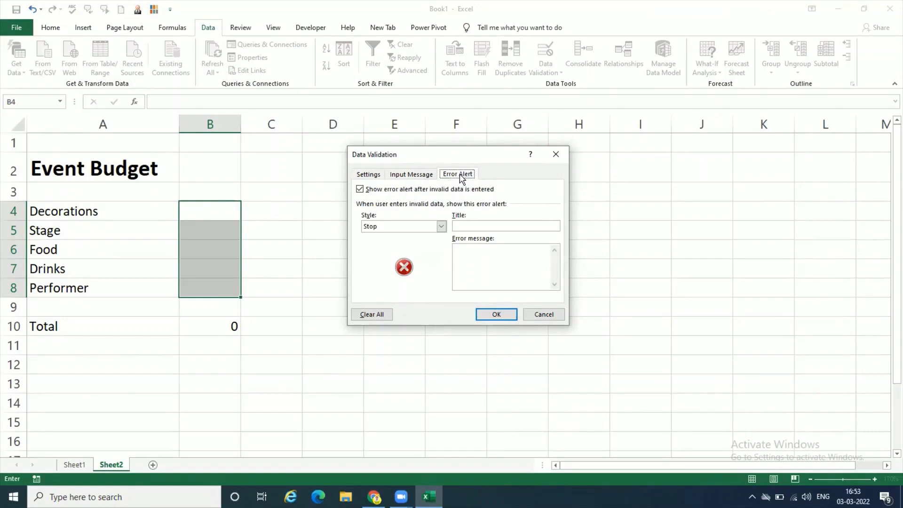
click(483, 226)
text(Budget Limit ExceededYou ca)
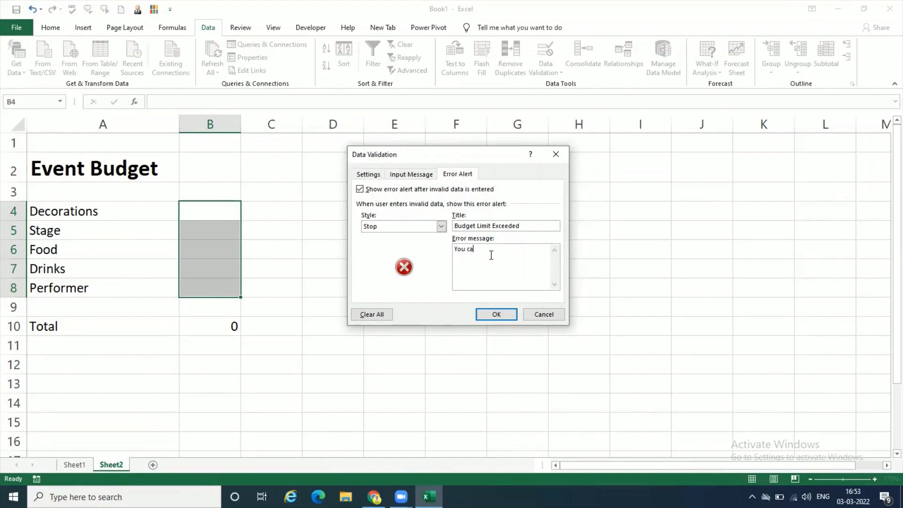
text(nnot exceed the budget limit of $500)
- Set the error message to "You cannot exceed the budget limit of 50000" and apply the validation rule
key(BackSpace)
key(BackSpace)
key(BackSpace)
key(BackSpace)
text(50000)
click(497, 315)
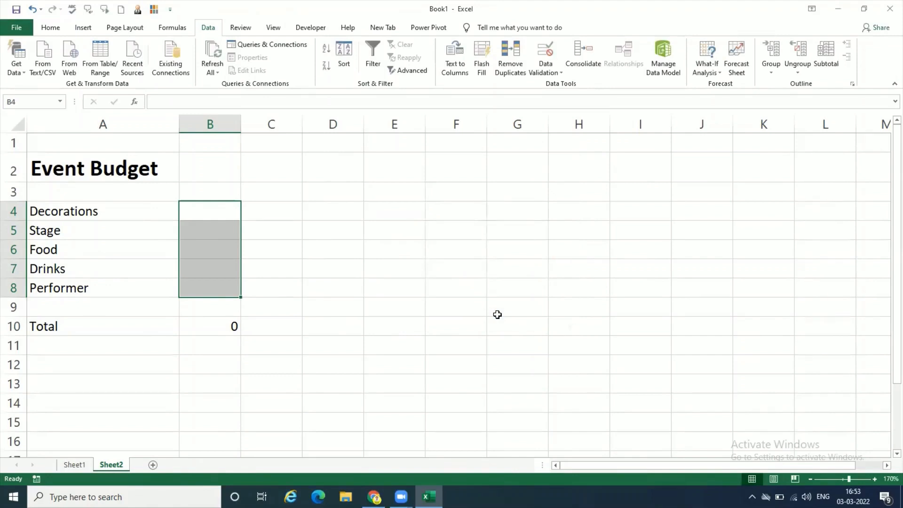
- Enter the amounts 15000 for Decorations, 5000 for Stage and 25000 for Food in B4:B6
click(227, 217)
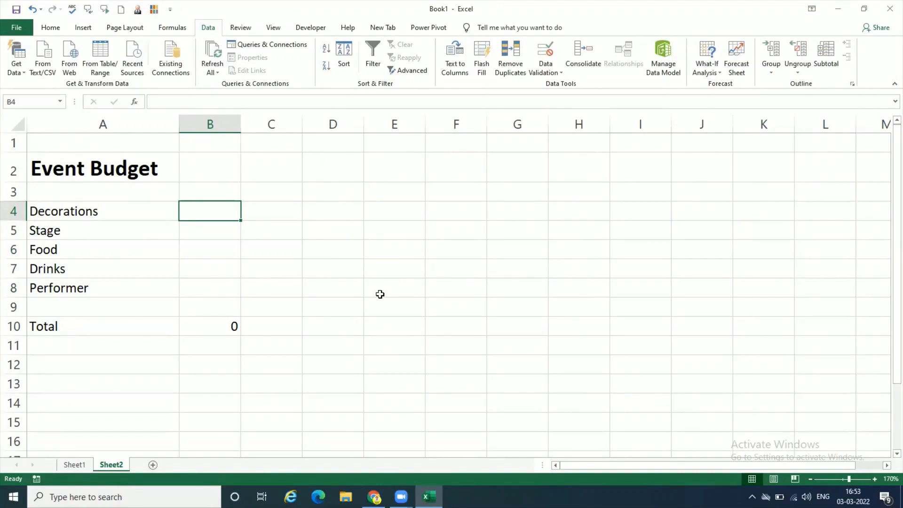
text(15000)
key(Return)
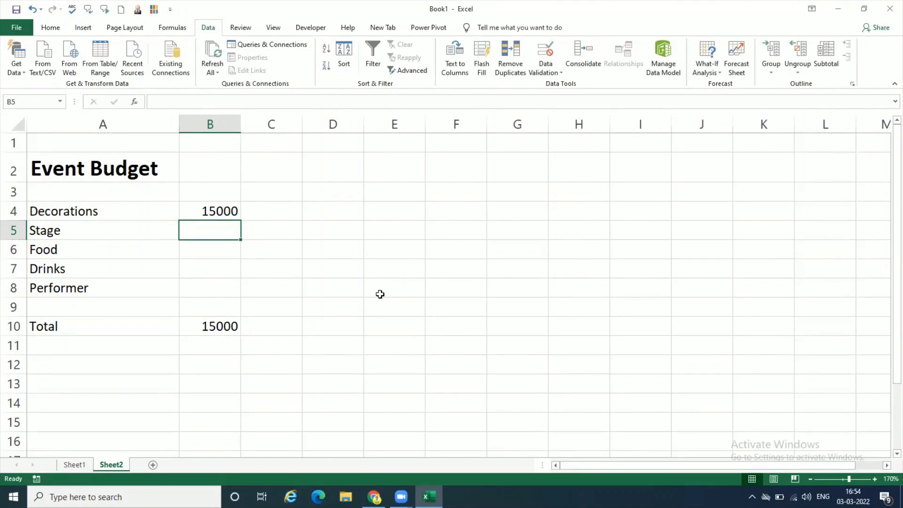
text(5000)
key(Return)
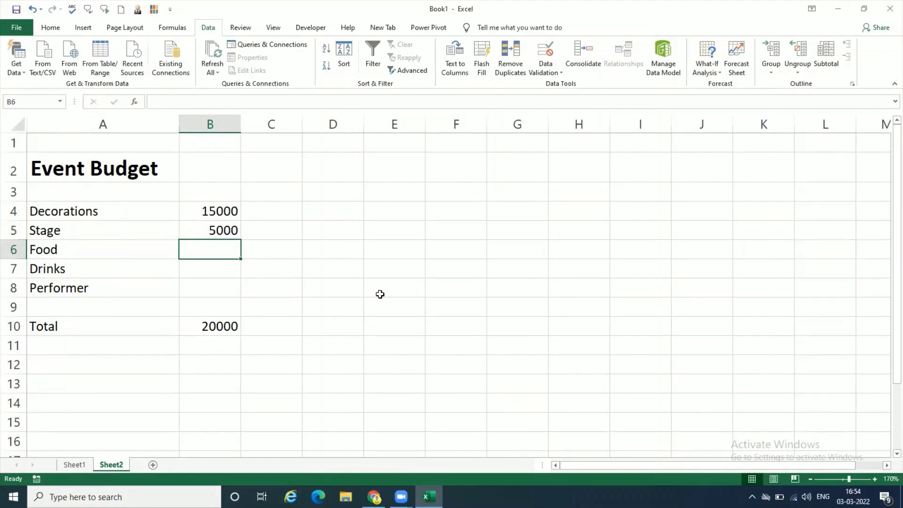
text(25000)
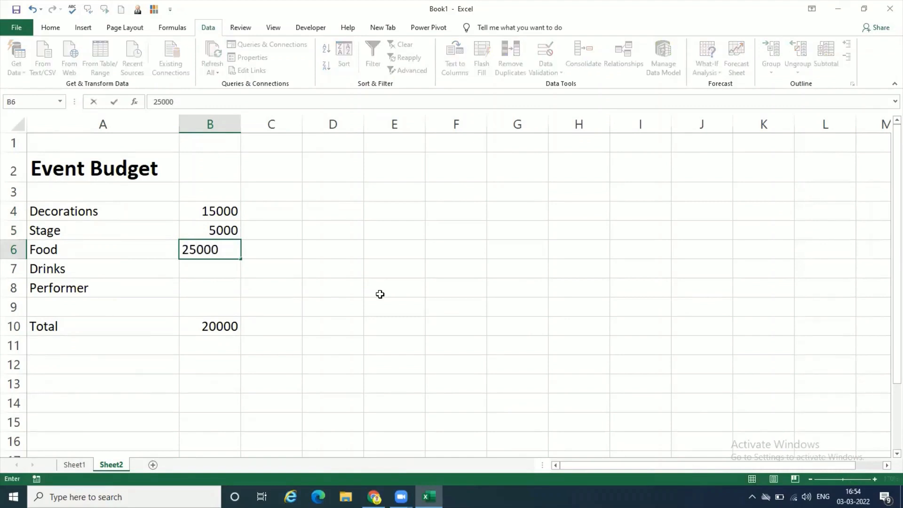
key(Return)
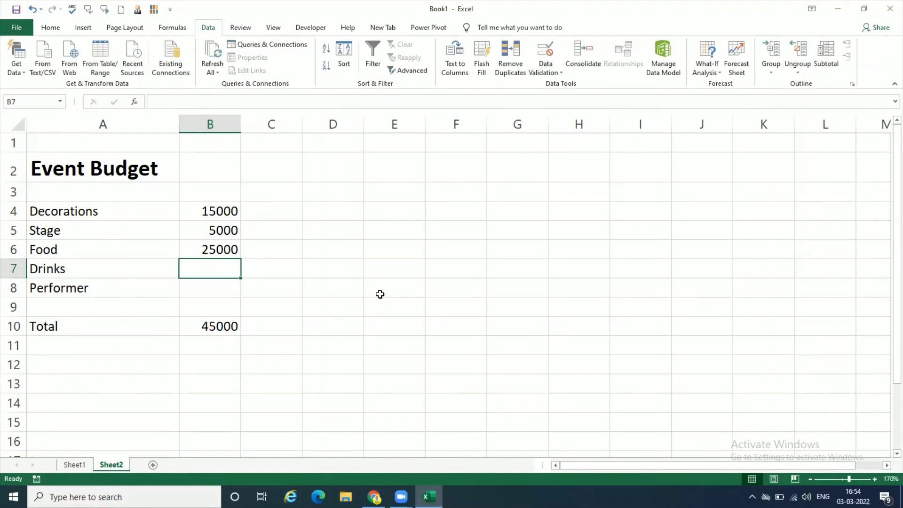
- Test the budget limit by entering 10000 for Drinks in B7, and cancel the entry
text(10000)
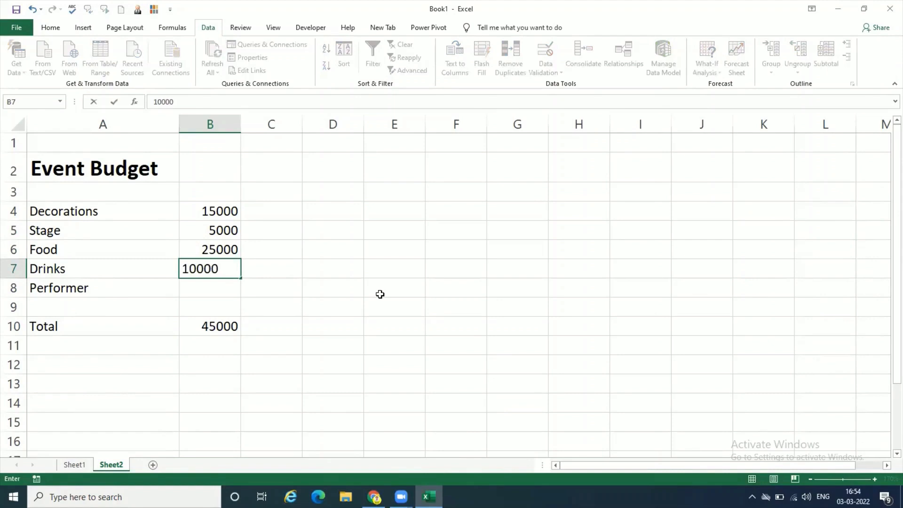
key(Return)
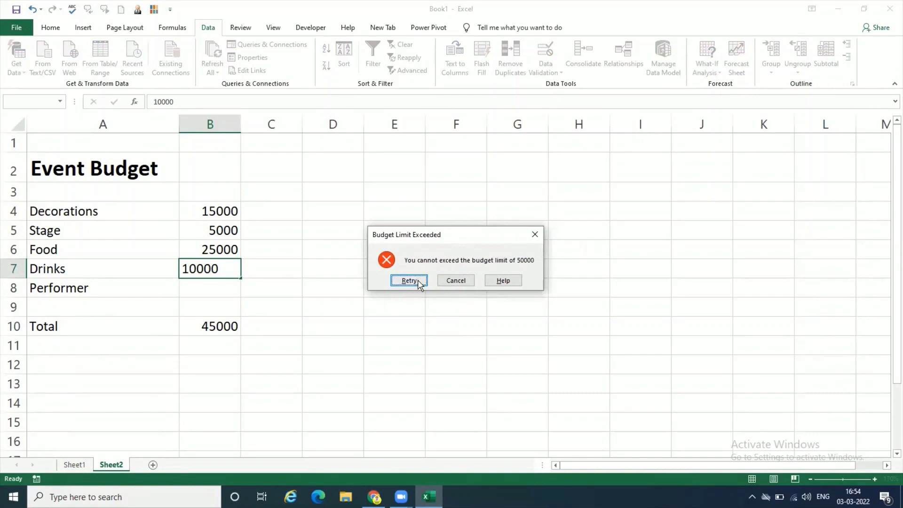
click(456, 281)
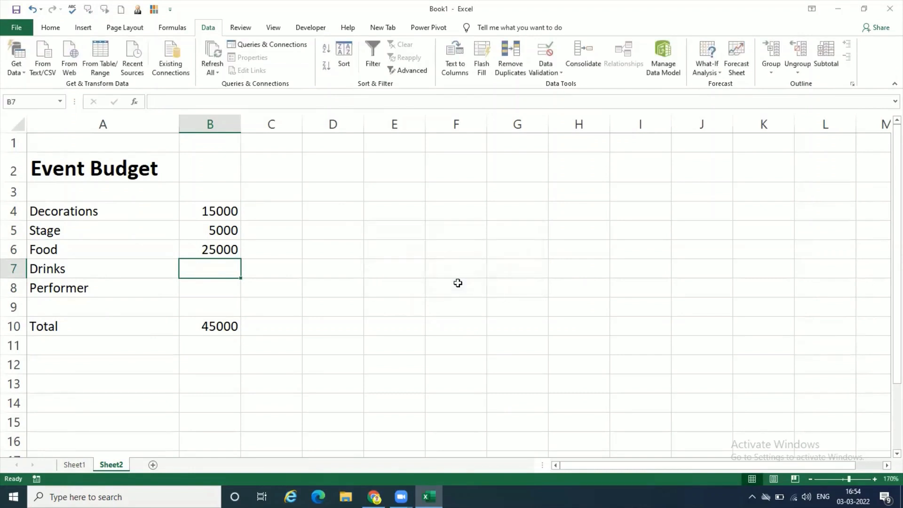
- Change the Food amount in B6 to 15000
click(231, 248)
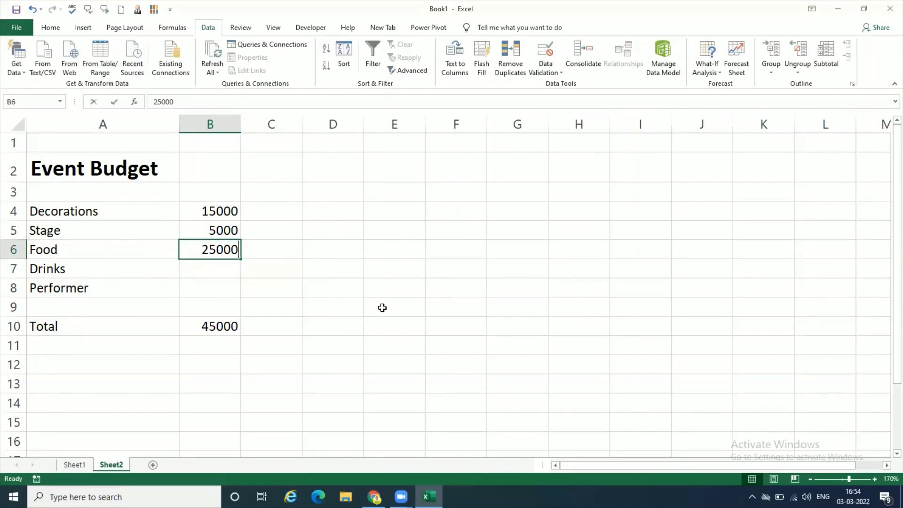
text(15000)
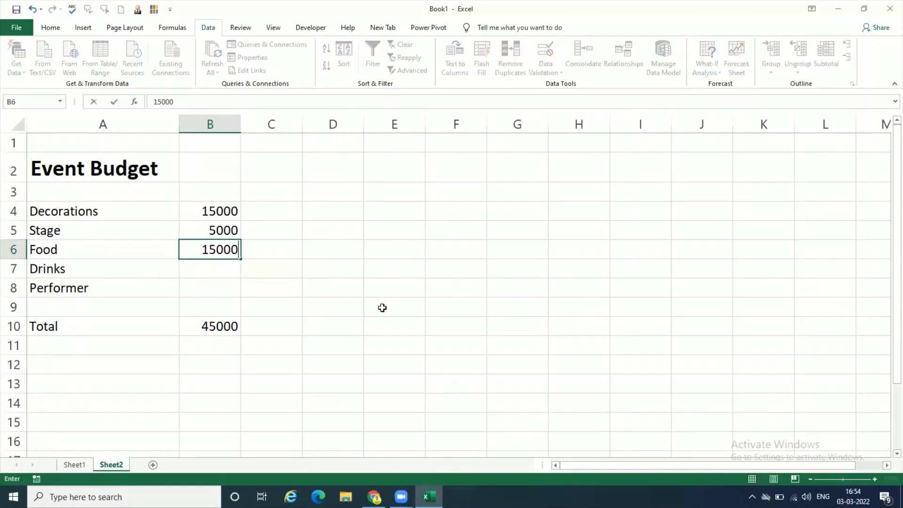
key(Return)
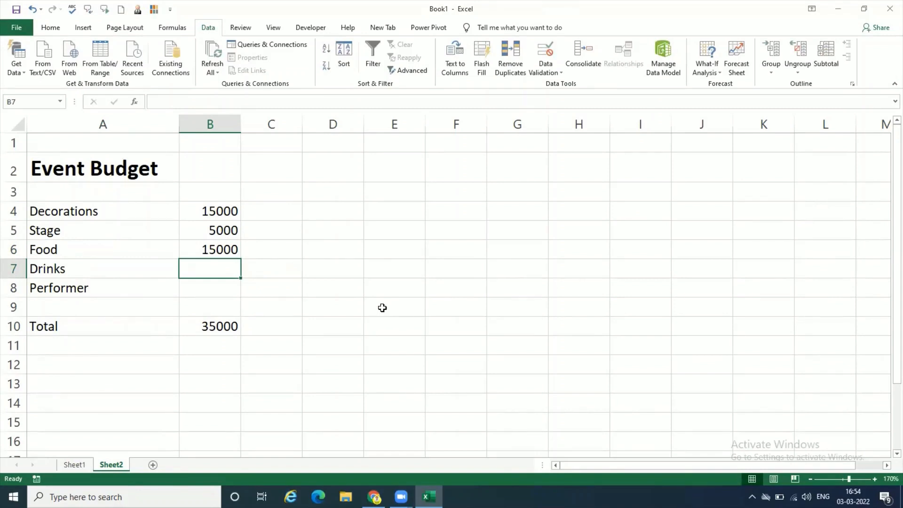
- Enter 5000 for Drinks in B7 and 8000 for Performer in B8
text(50000)
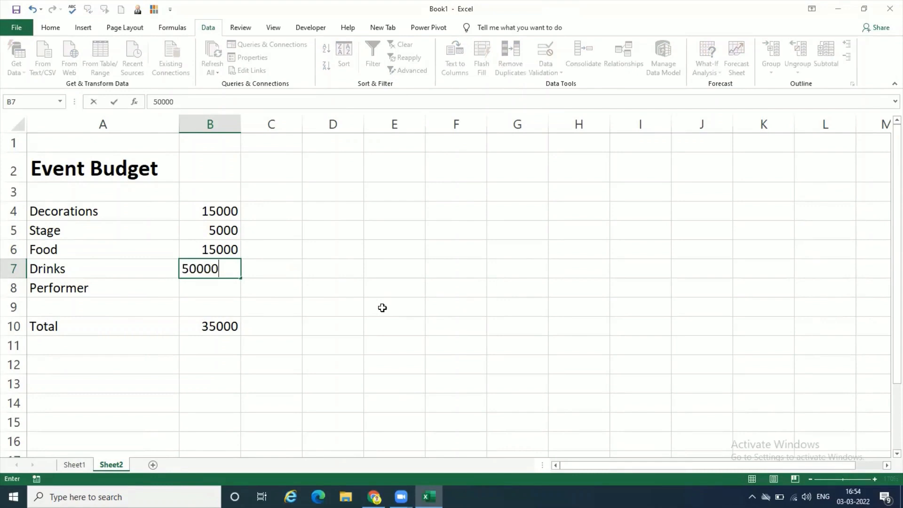
key(BackSpace)
key(Return)
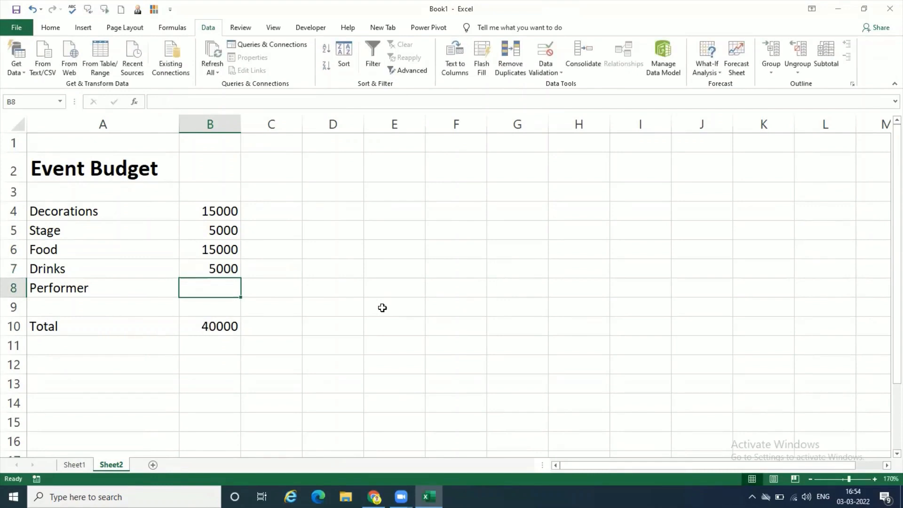
text(8000)
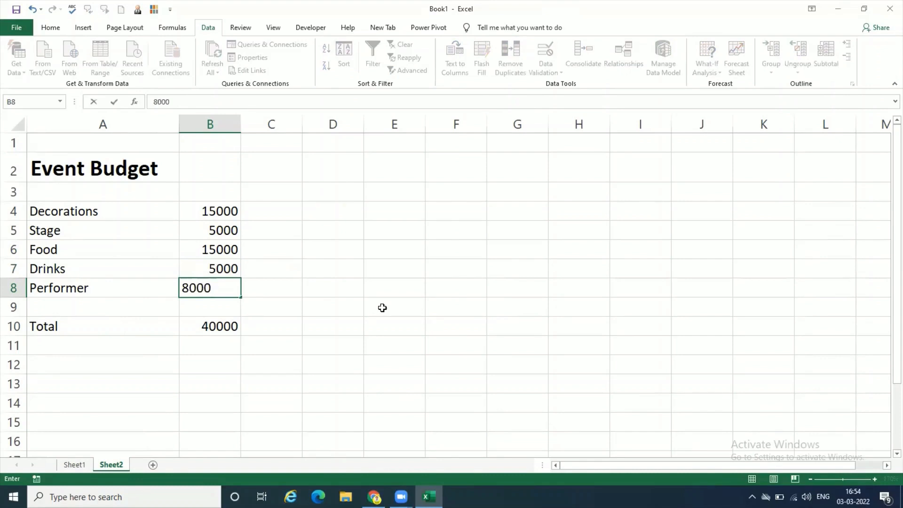
key(Return)
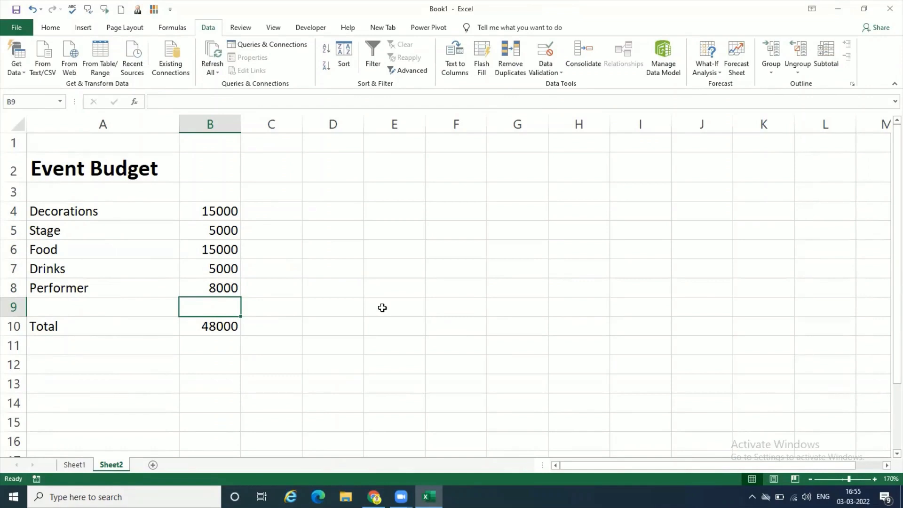
- Add a conditional formatting rule to the total in B10 that gives values greater than 40000 a Red Border
click(226, 327)
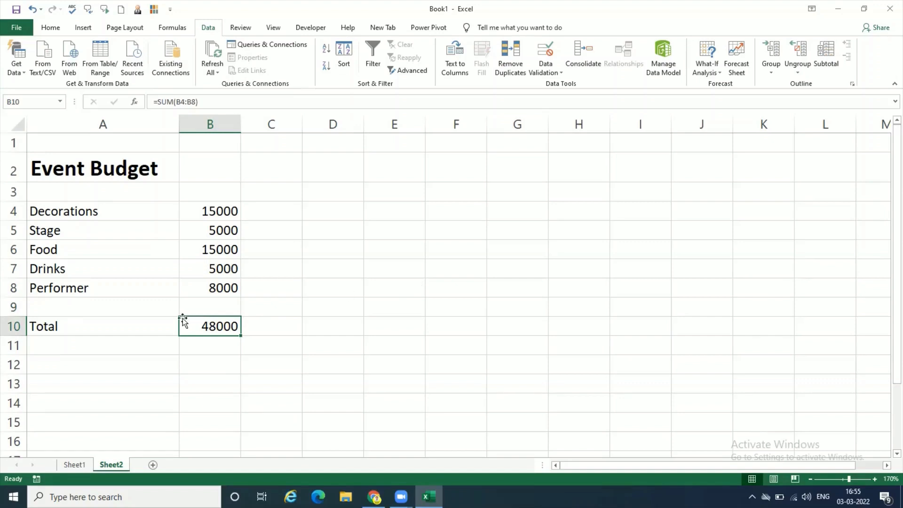
click(49, 27)
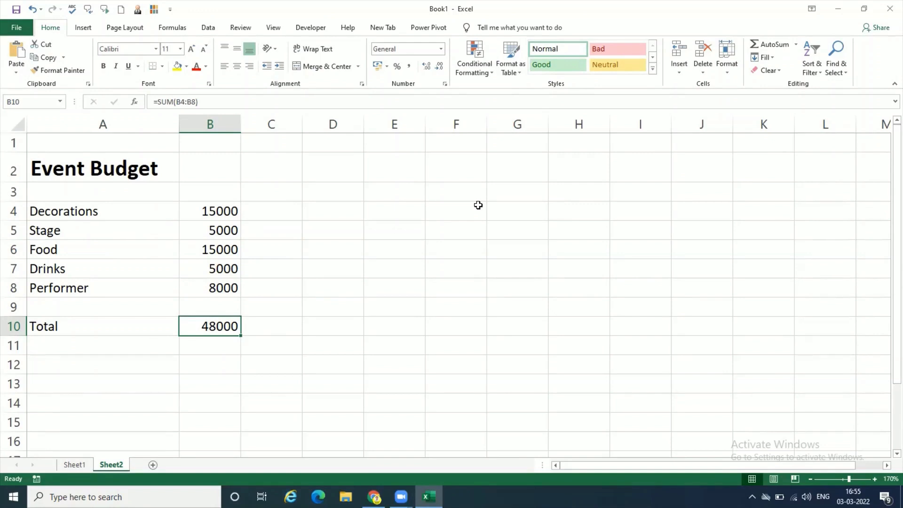
click(490, 71)
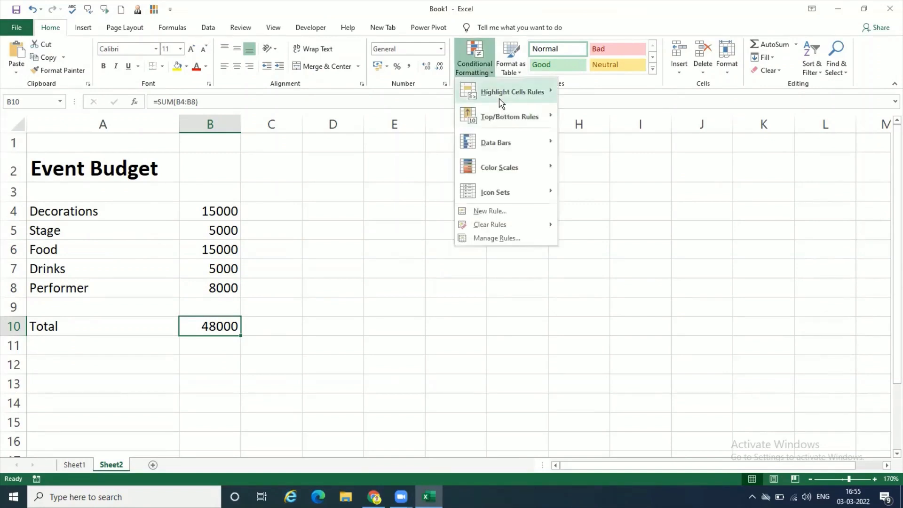
mouse_move(499, 100)
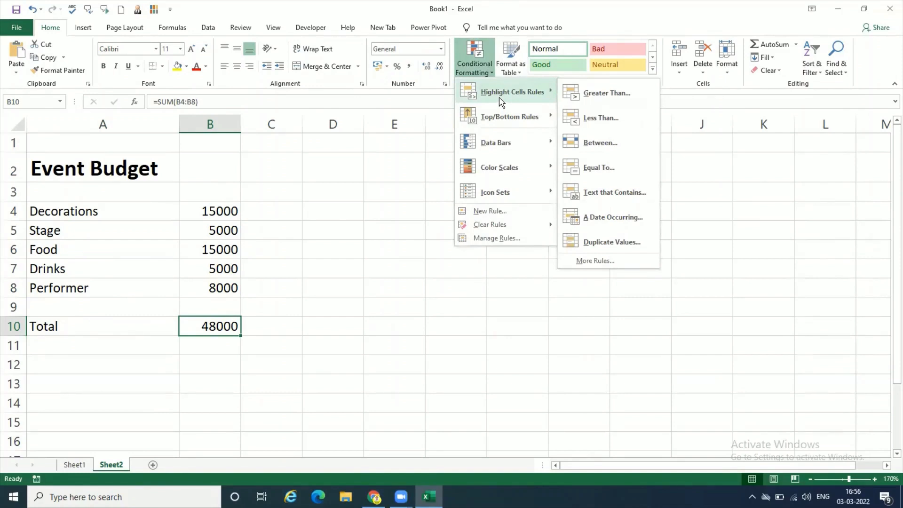
click(579, 94)
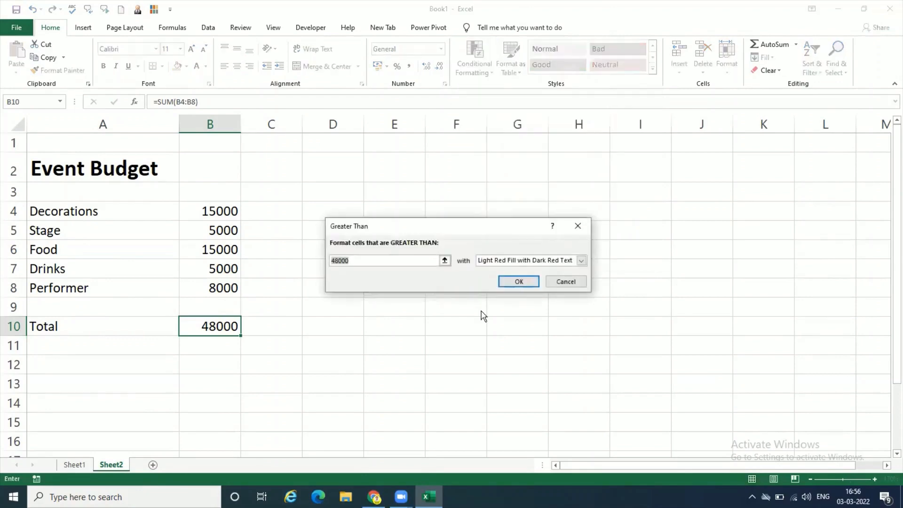
text(40000)
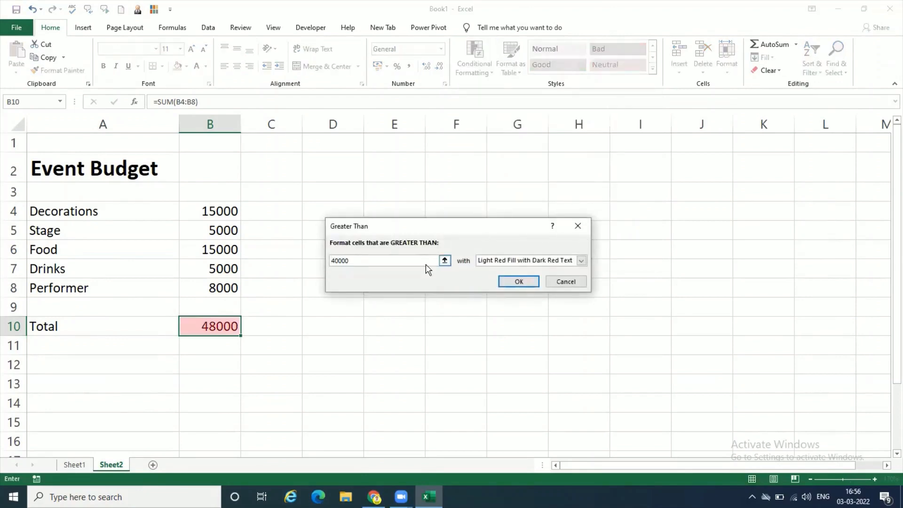
click(582, 260)
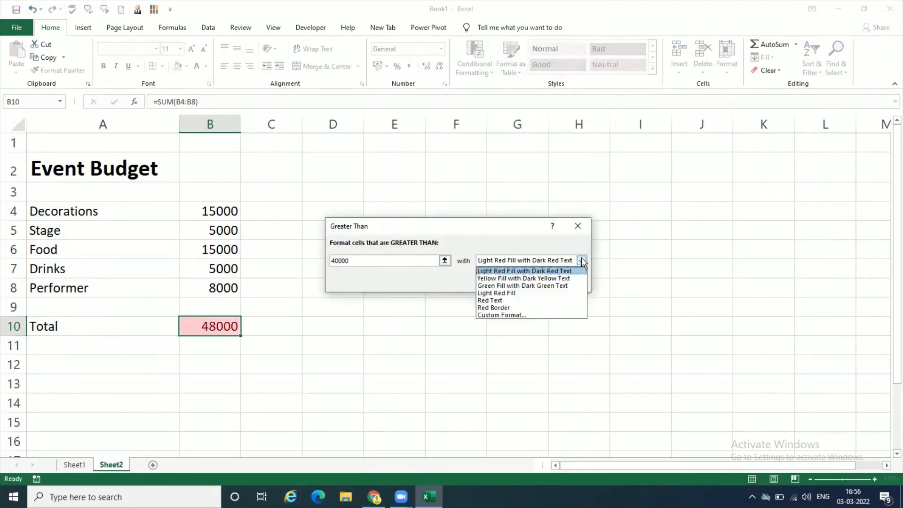
click(561, 308)
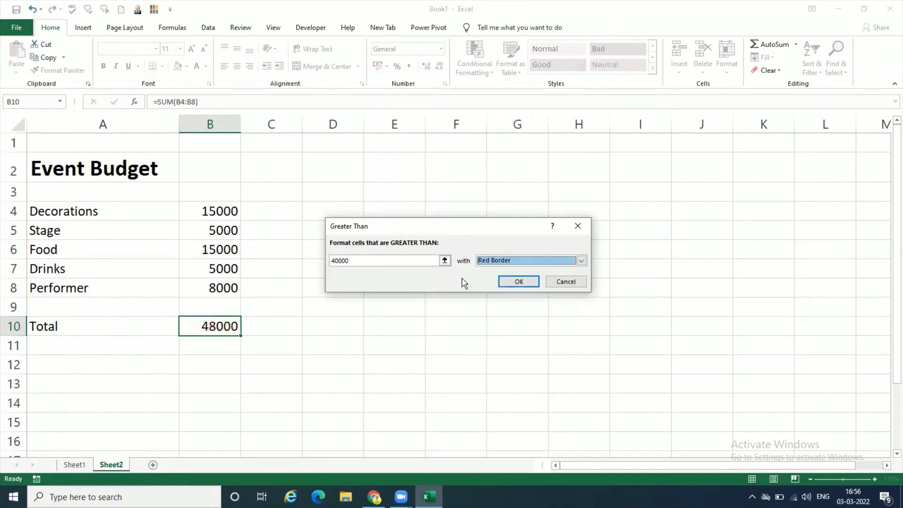
click(513, 281)
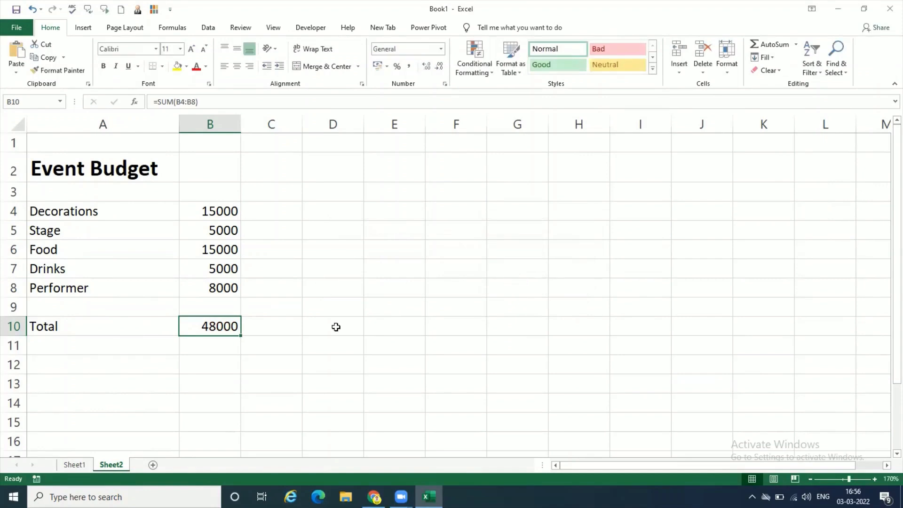
click(287, 367)
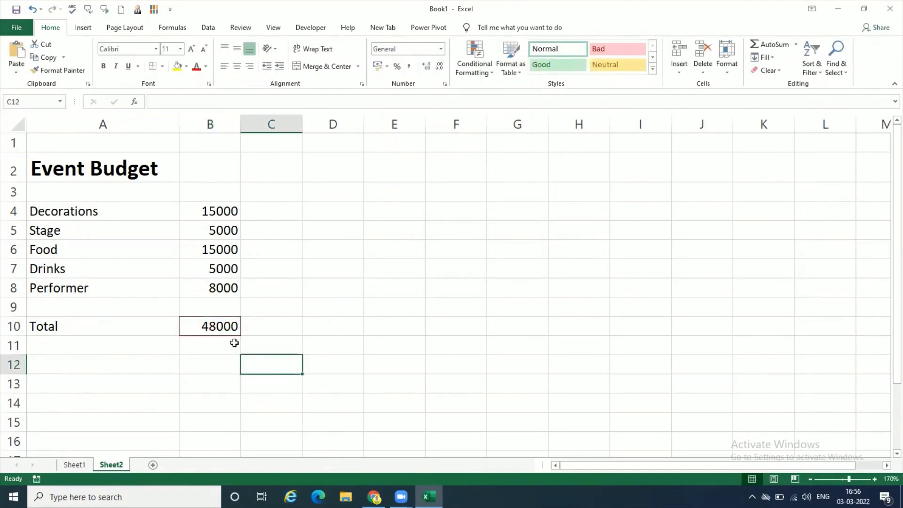
- Open the format of B10's greater-than rule for editing and select the solid line style in its border settings
click(217, 326)
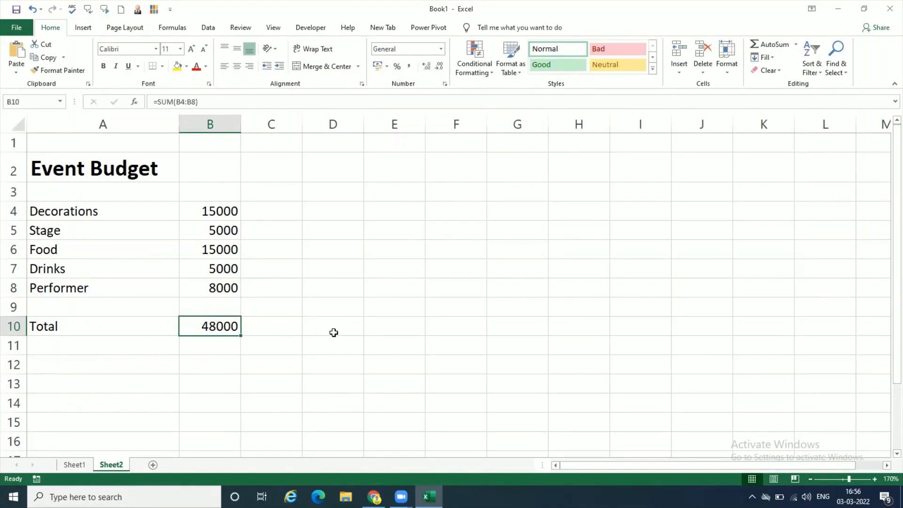
click(475, 66)
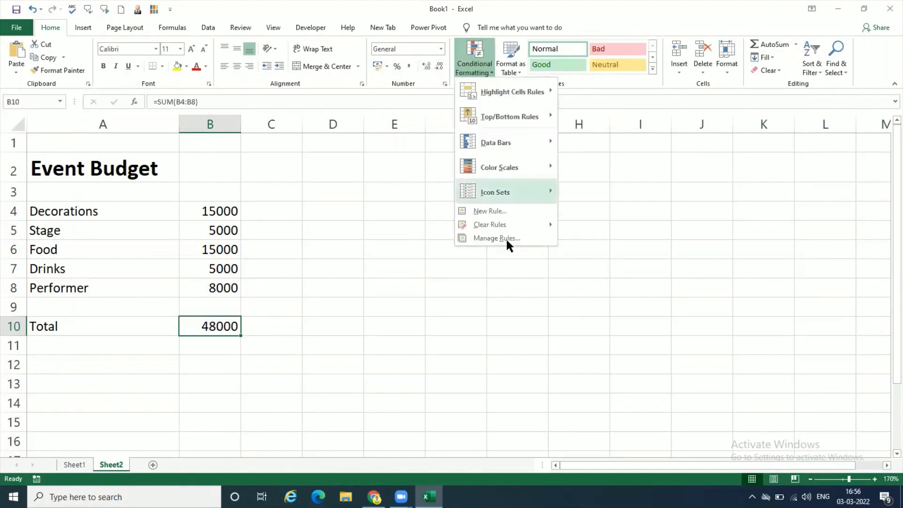
click(505, 238)
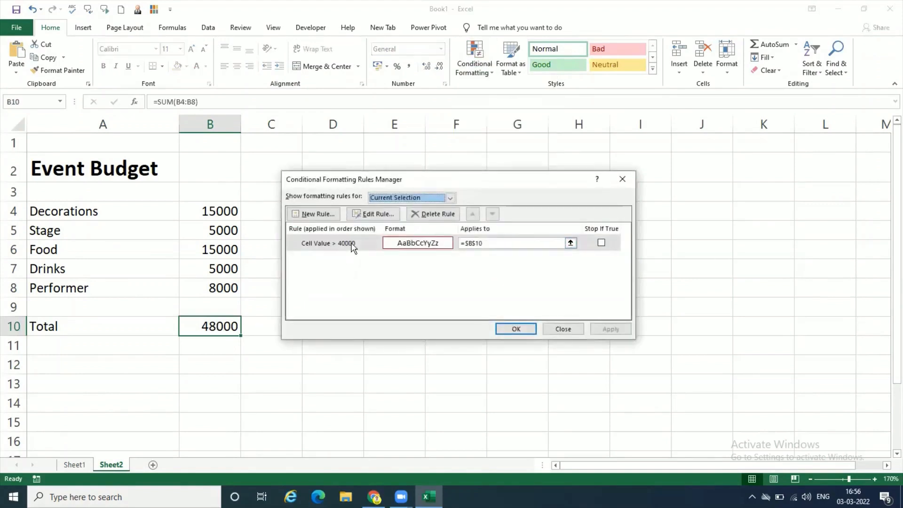
click(351, 243)
click(373, 214)
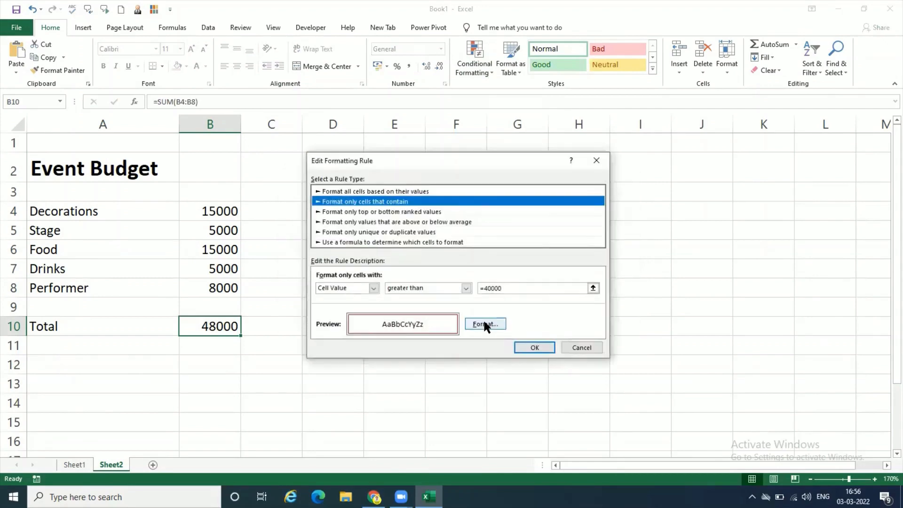
click(484, 324)
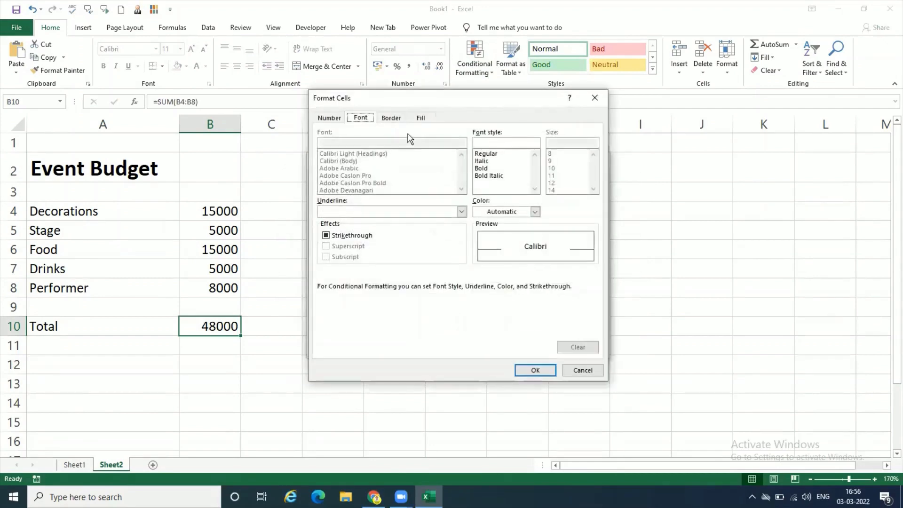
click(394, 118)
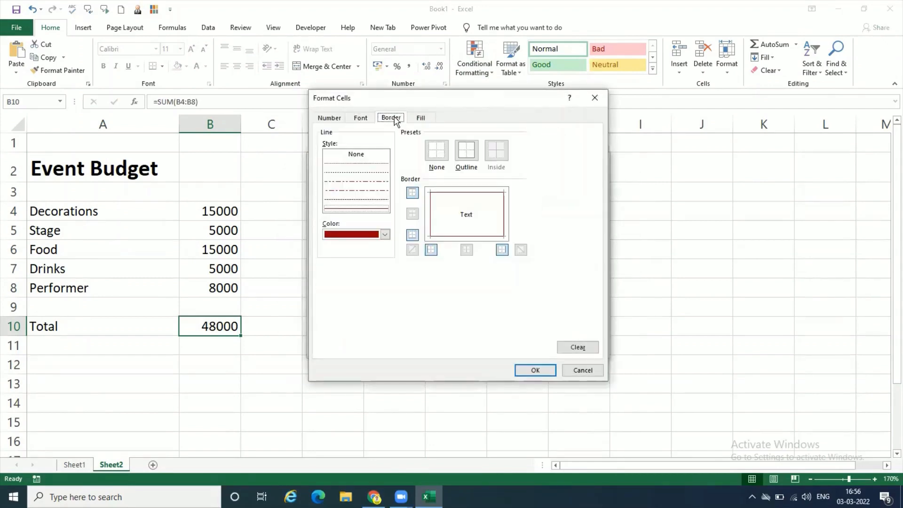
click(383, 210)
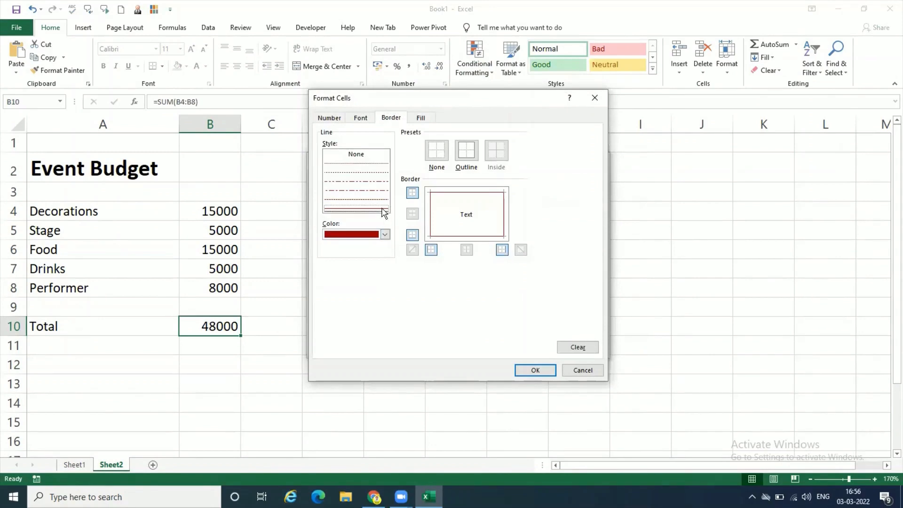
click(386, 234)
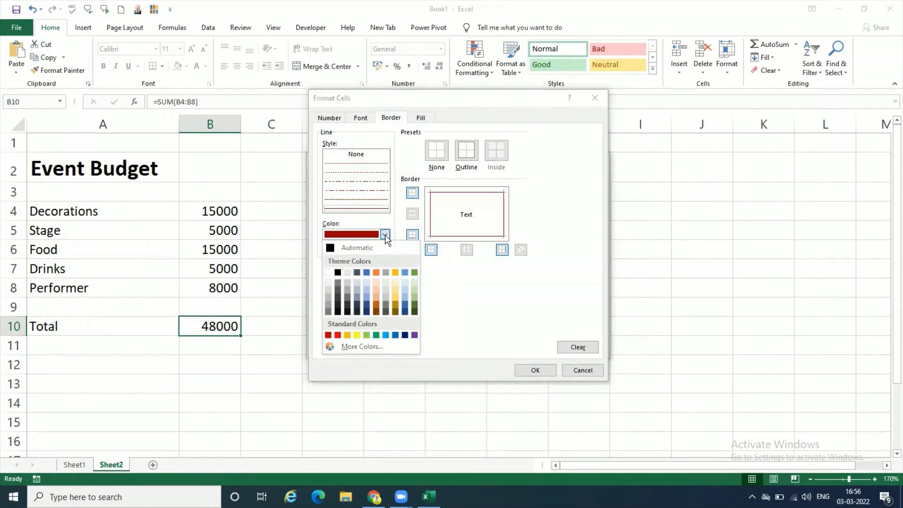
click(385, 235)
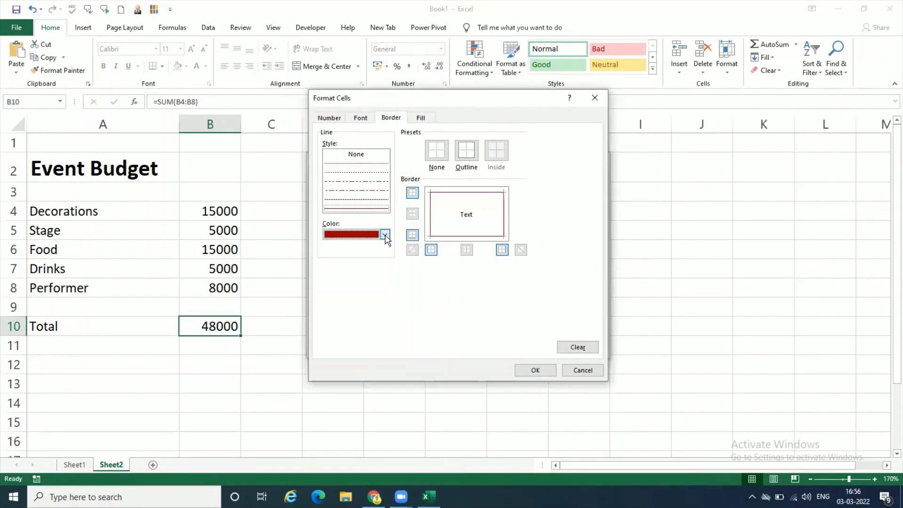
click(376, 211)
- Set the rule's fill to an orange-red shade from the standard colours
key(ctrl+Tab)
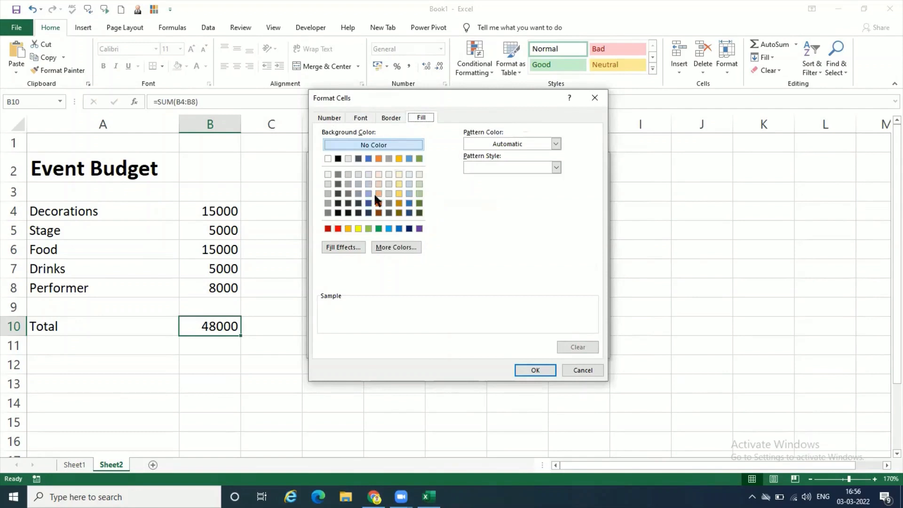
click(377, 193)
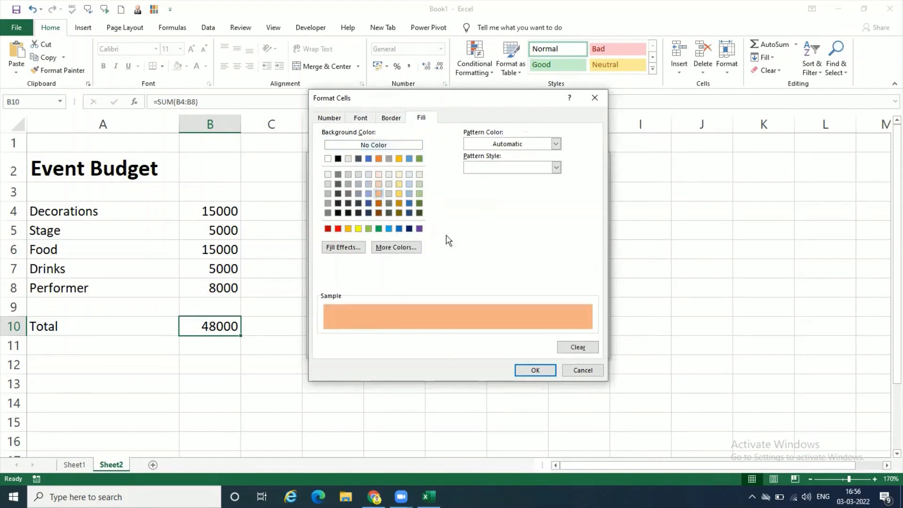
click(396, 247)
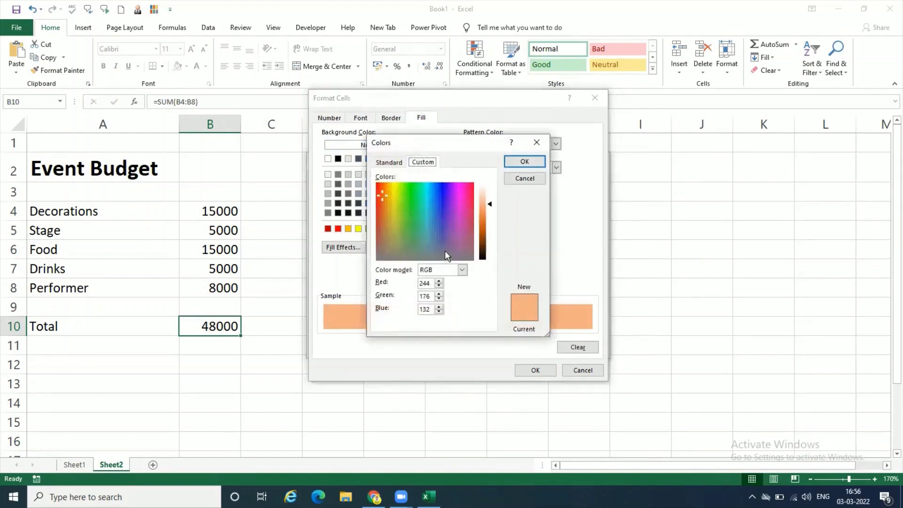
key(ctrl+Tab)
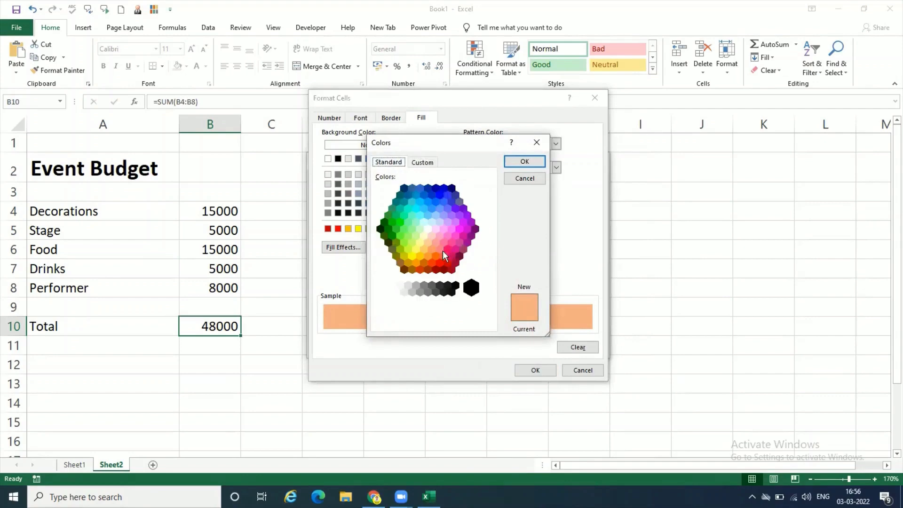
click(439, 250)
click(446, 249)
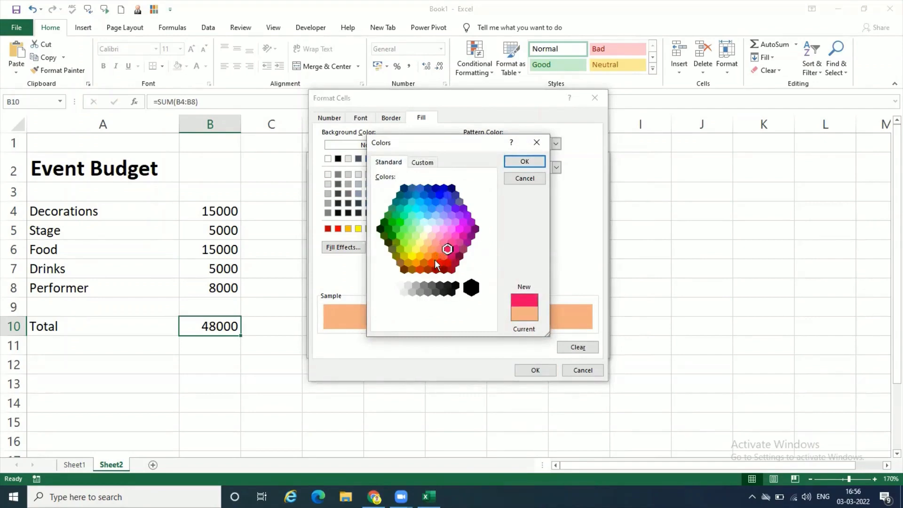
click(440, 249)
click(437, 257)
click(442, 254)
click(521, 162)
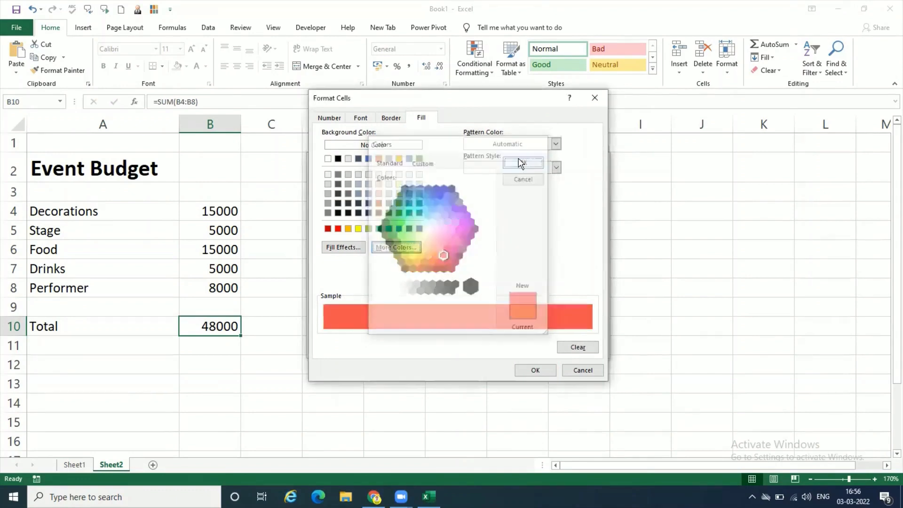
- Confirm the edited formatting rule and apply it to the total in B10
click(531, 371)
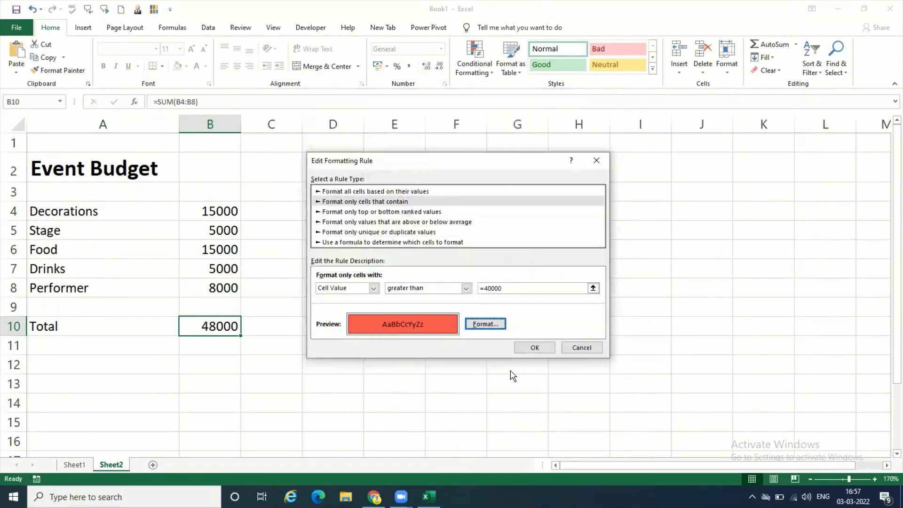
click(535, 347)
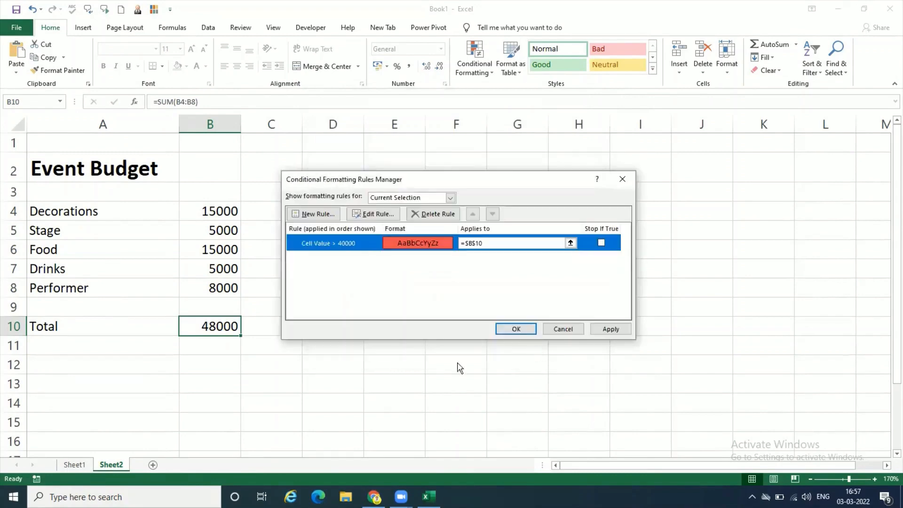
click(611, 328)
click(519, 325)
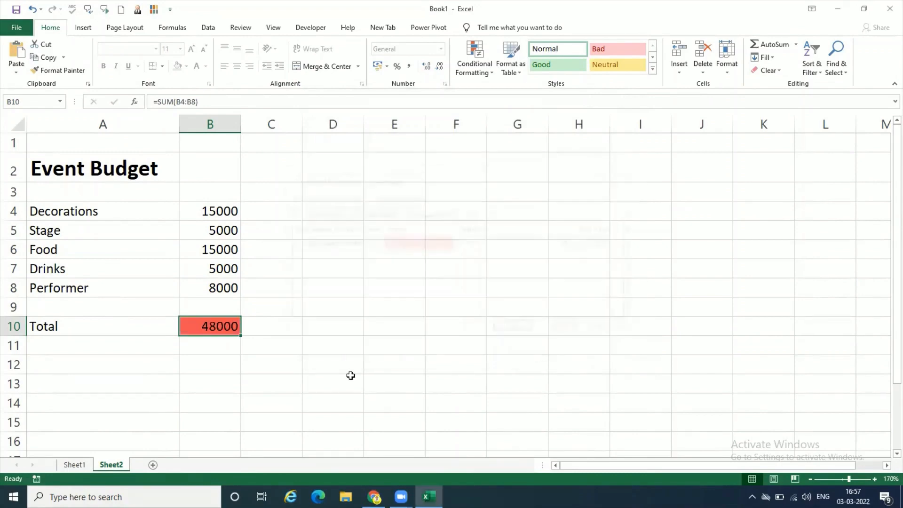
click(349, 376)
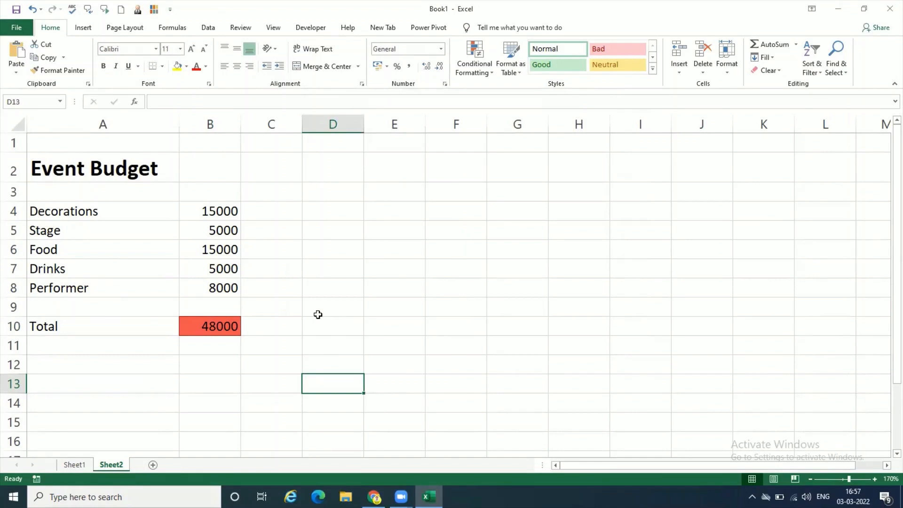
- Change the Performer amount in B8 to 10000
click(222, 291)
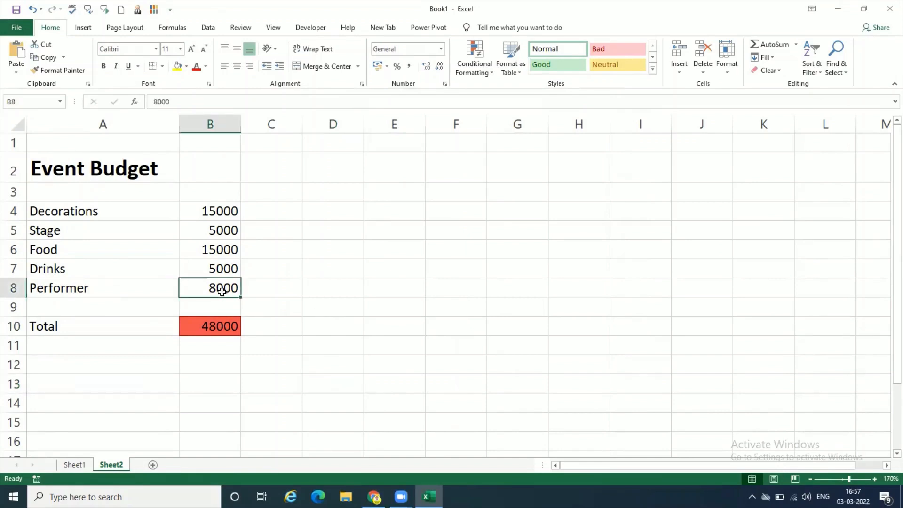
text(10000)
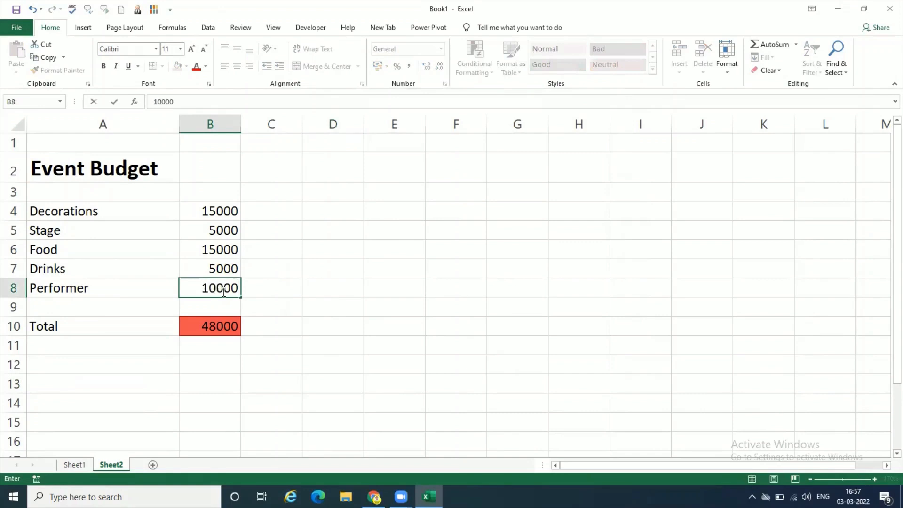
key(Return)
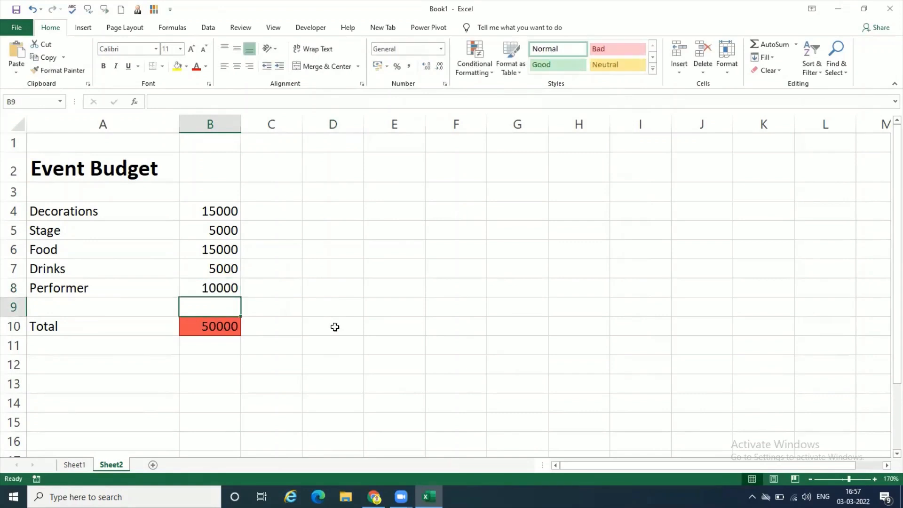
- Test the budget limit by entering 11000 for Performer in B8, and cancel the entry
click(233, 288)
text(11)
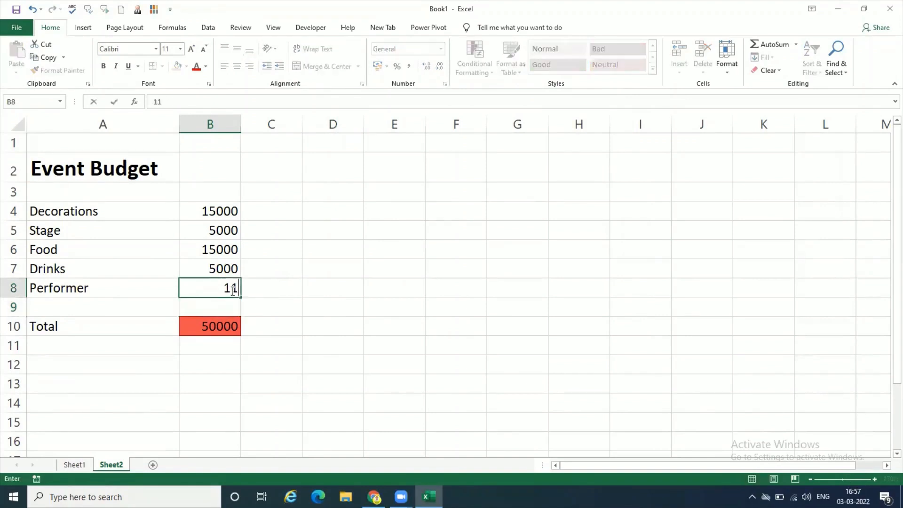
text(000)
key(Return)
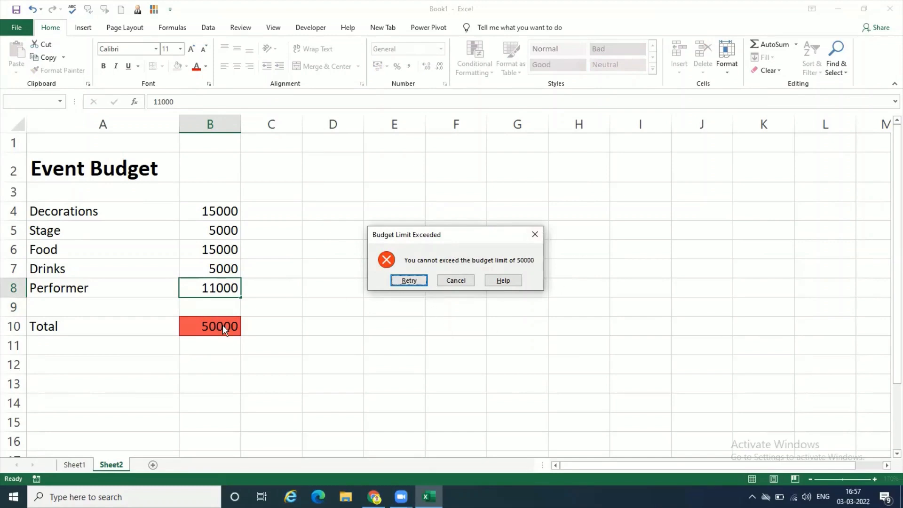
click(455, 280)
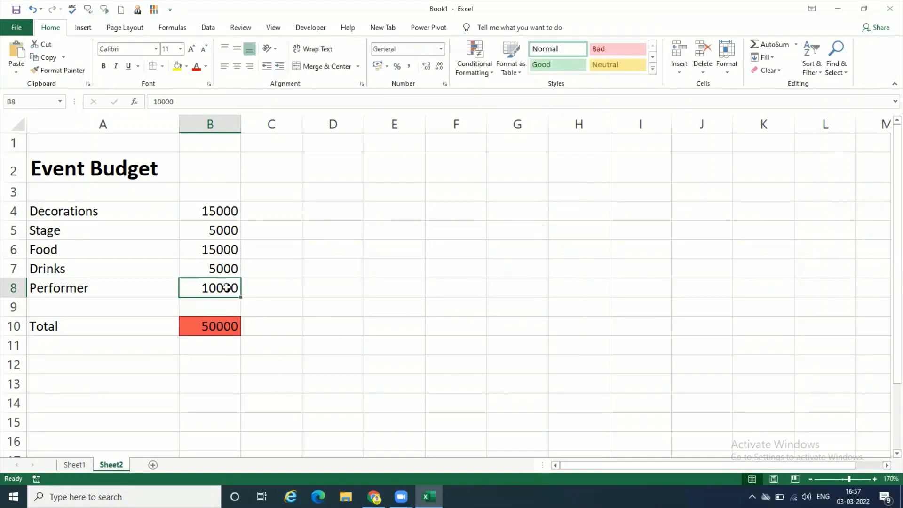
- Set the Performer amount in B8 to 5000 and the Decorations amount in B4 to 10000
text(5000)
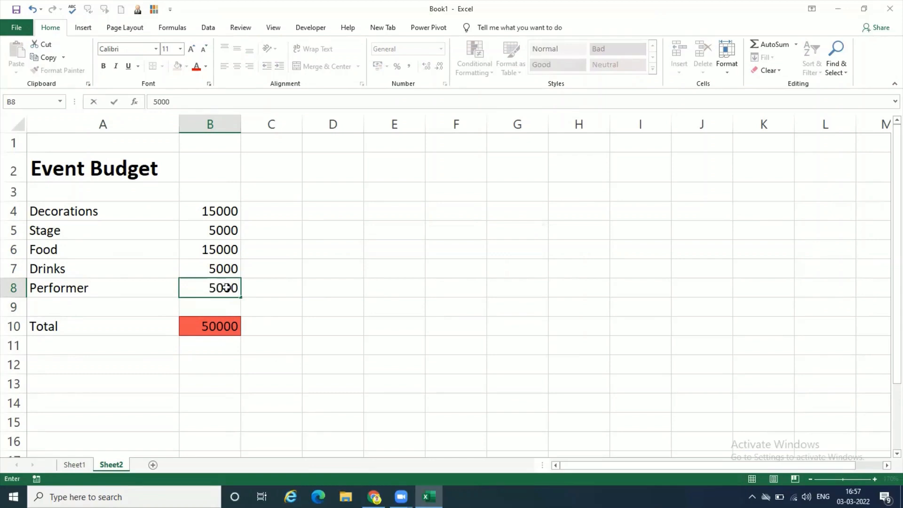
key(Return)
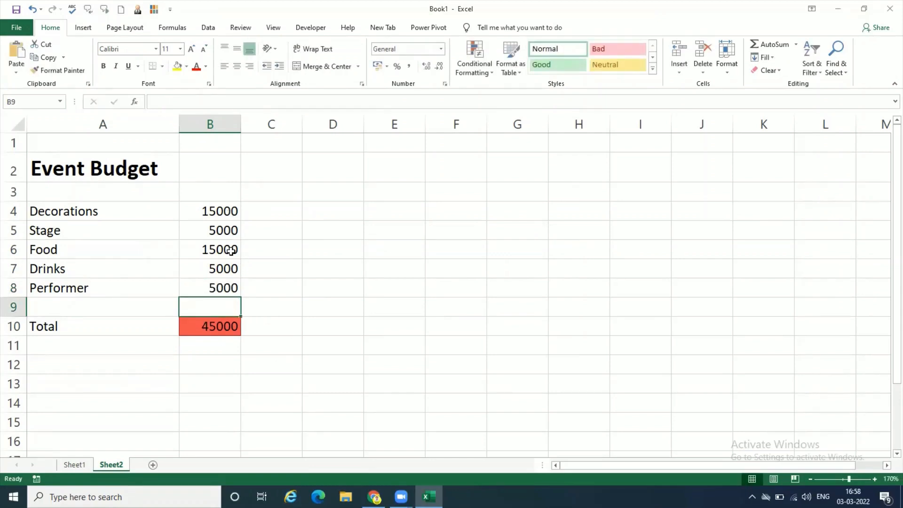
click(228, 208)
text(1000)
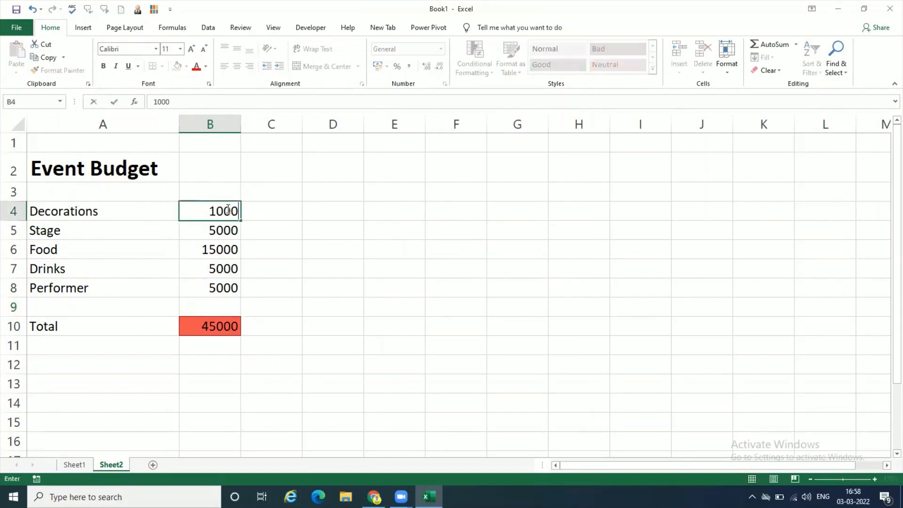
text(0)
key(Return)
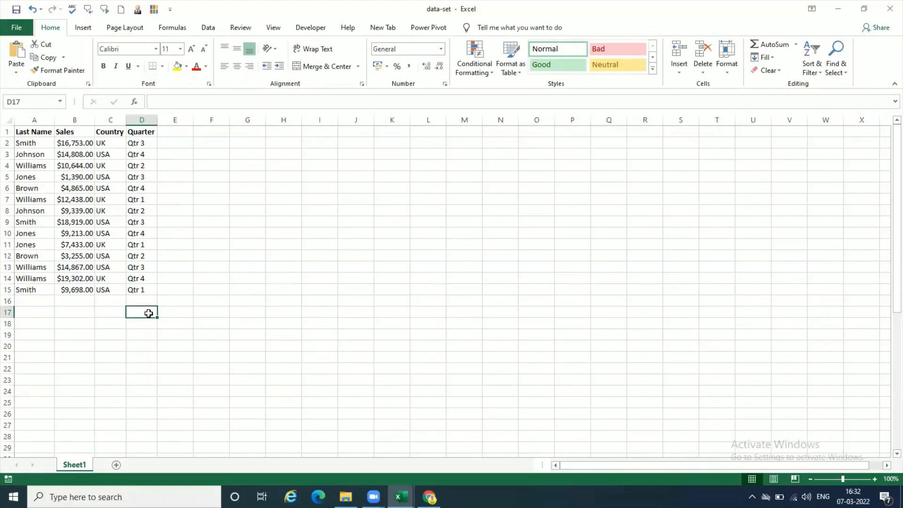
- Widen the Sales column in the data-set worksheet so that all its amounts fit
click(40, 209)
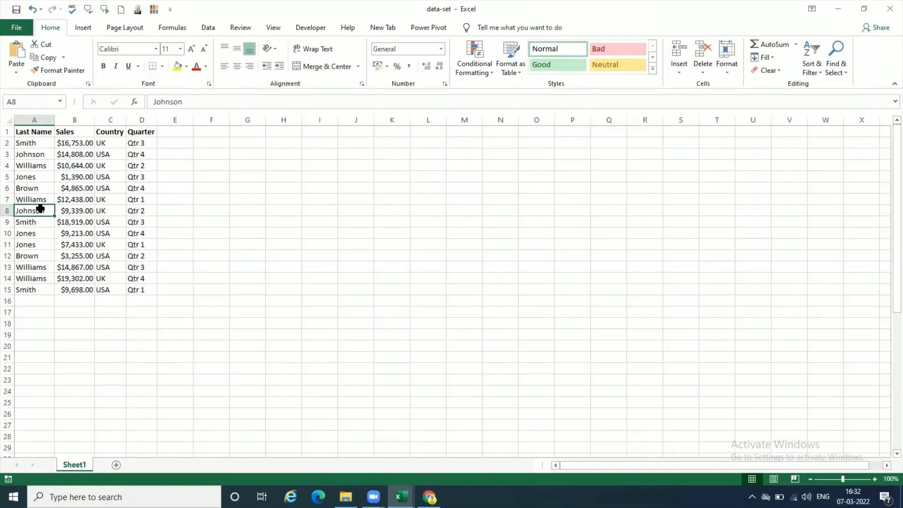
click(111, 213)
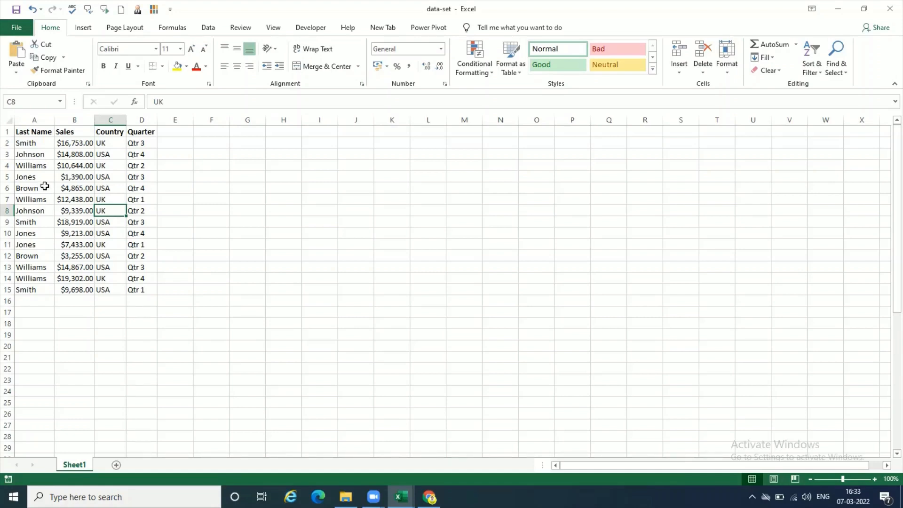
click(45, 145)
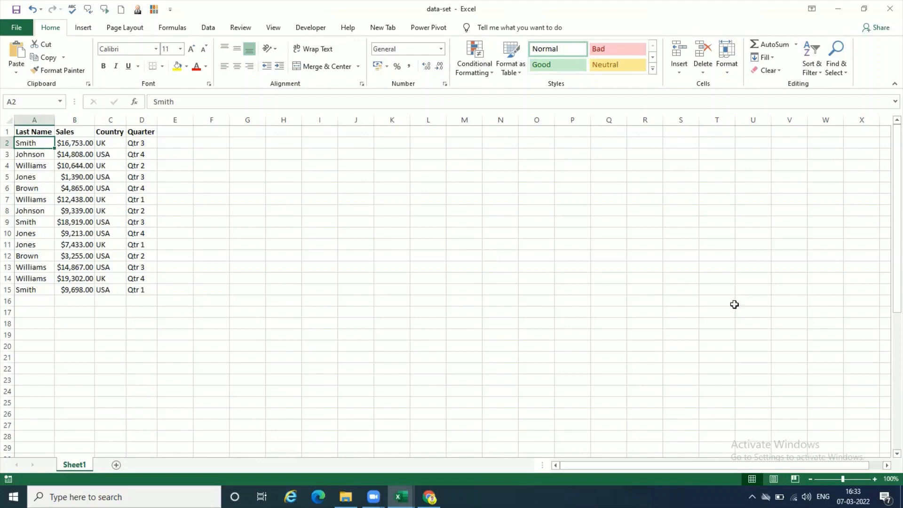
click(874, 479)
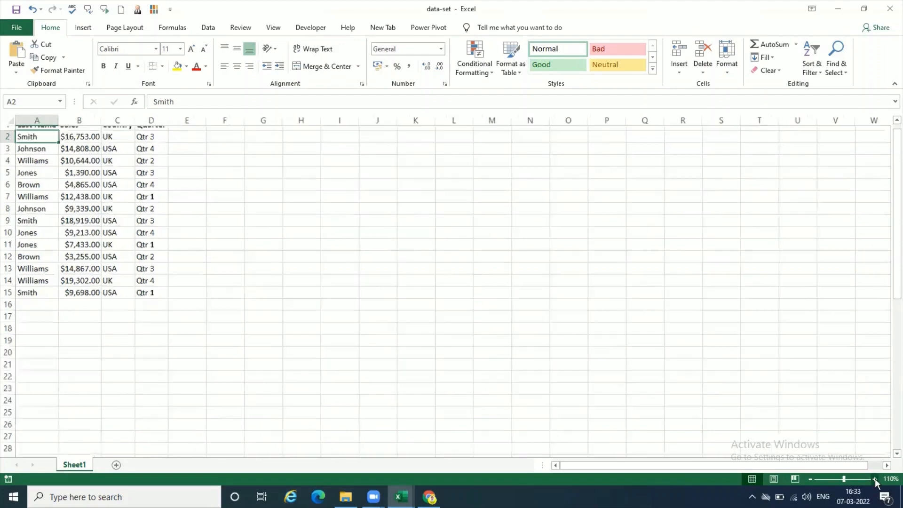
click(875, 479)
click(874, 479)
click(874, 479)
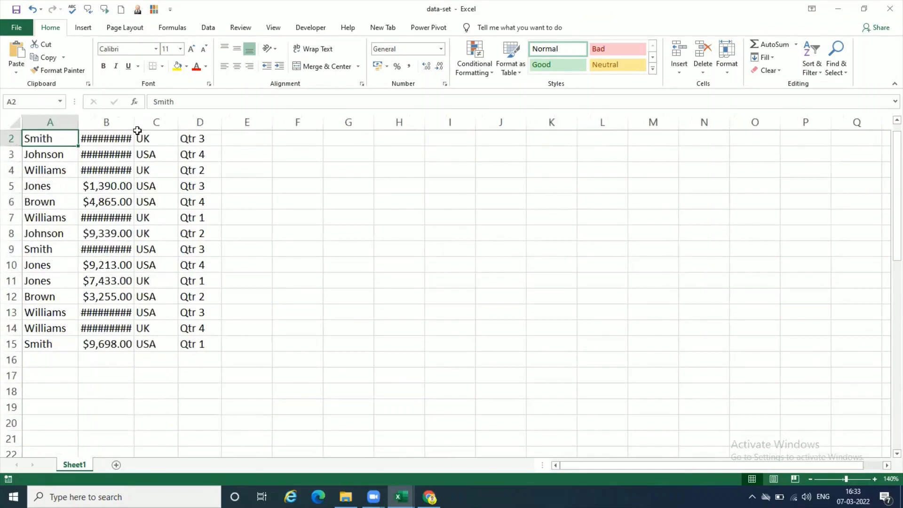
drag(135, 124, 163, 132)
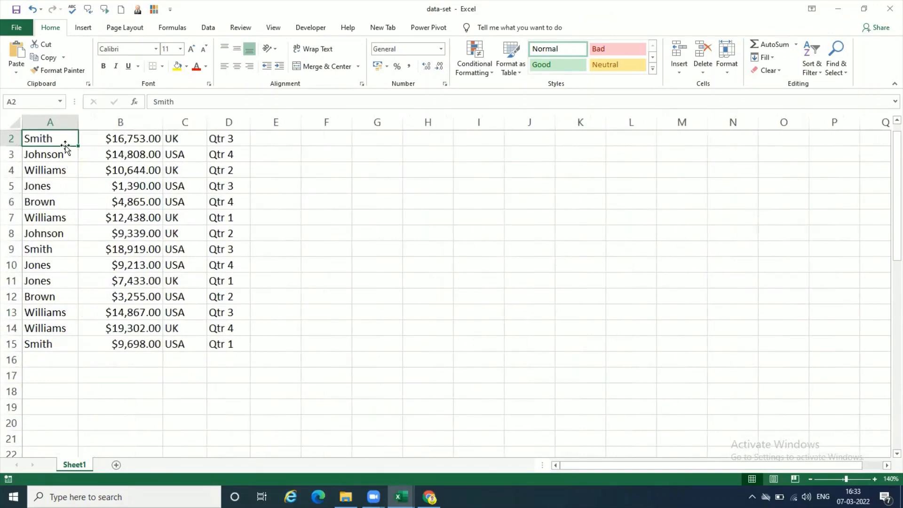
- Examine the Last Name and Country columns for rows that repeat the same name and country combination
drag(63, 137, 61, 201)
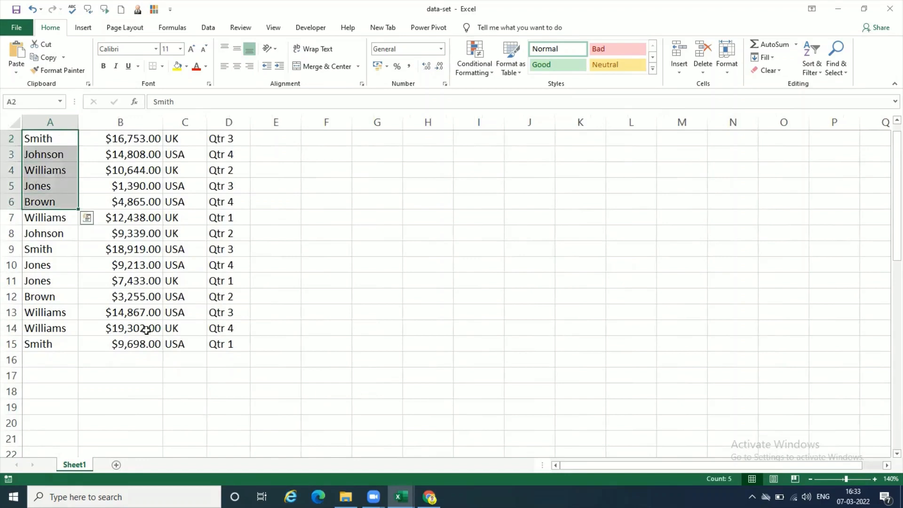
click(155, 252)
scroll(201, 164, up, 1)
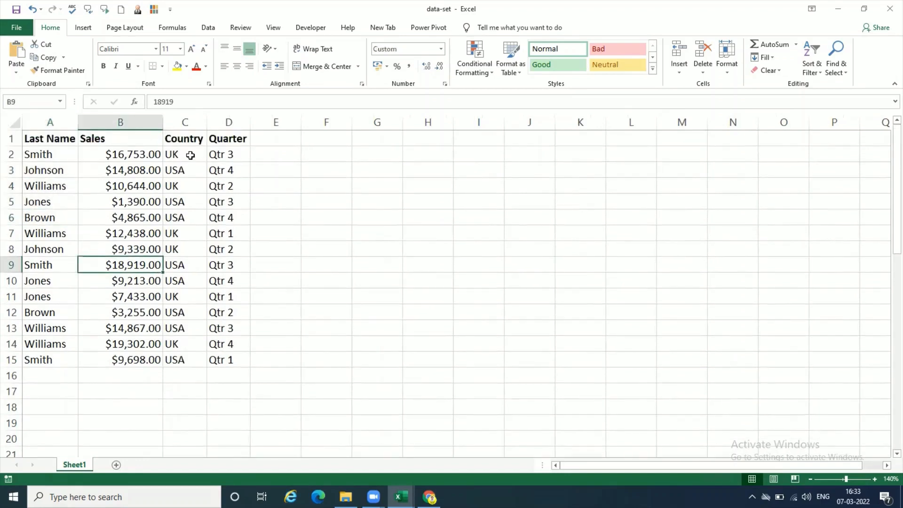
click(189, 155)
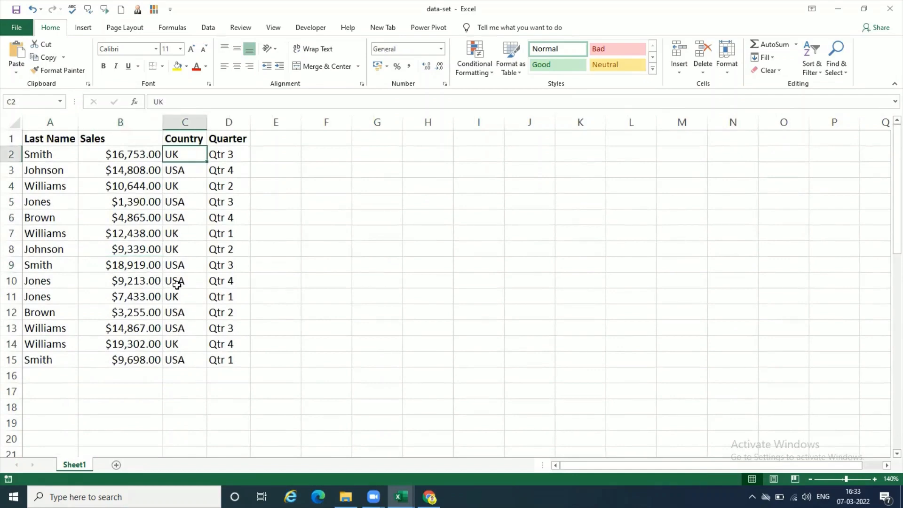
click(178, 264)
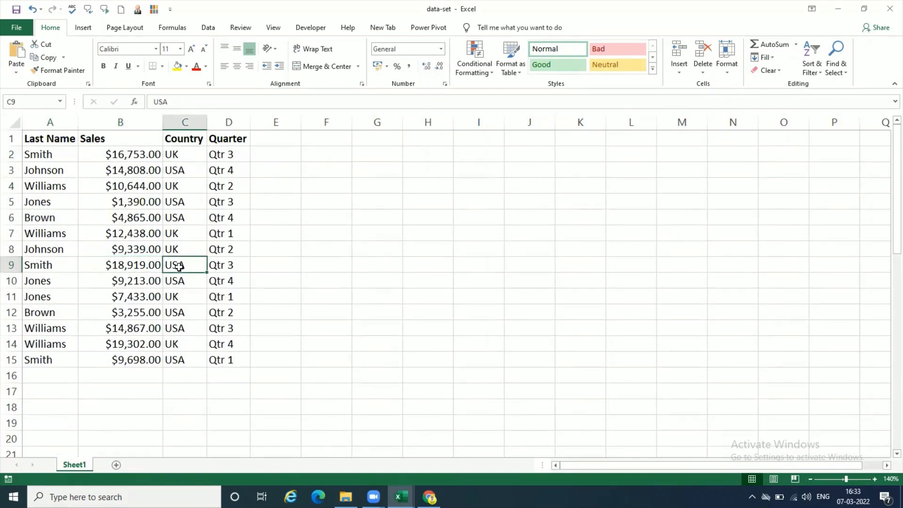
click(186, 360)
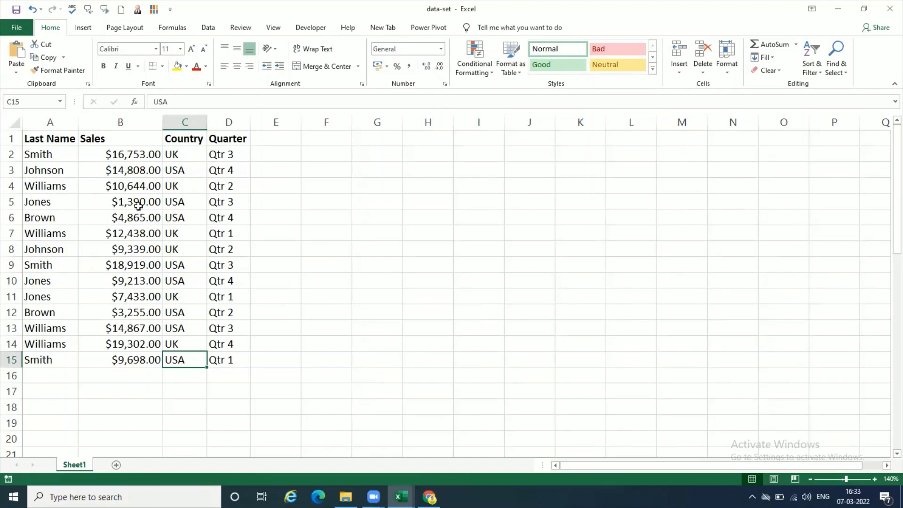
click(116, 171)
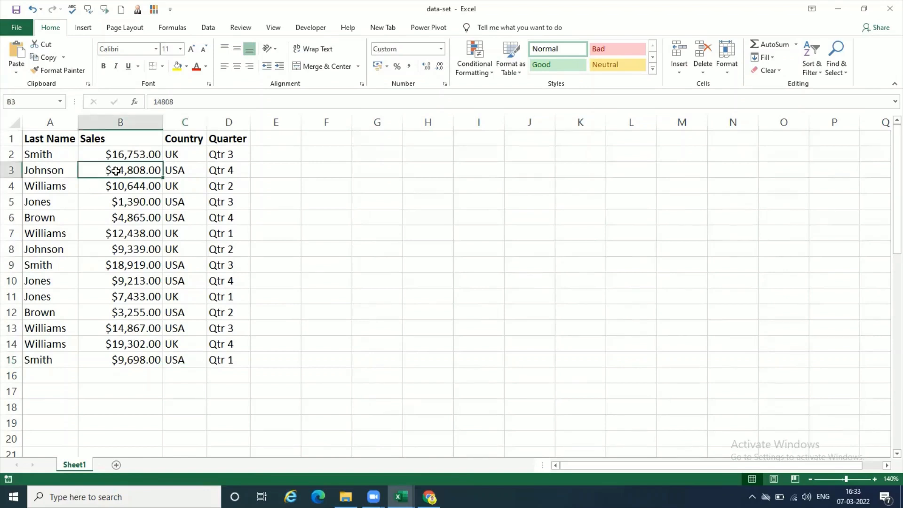
click(181, 171)
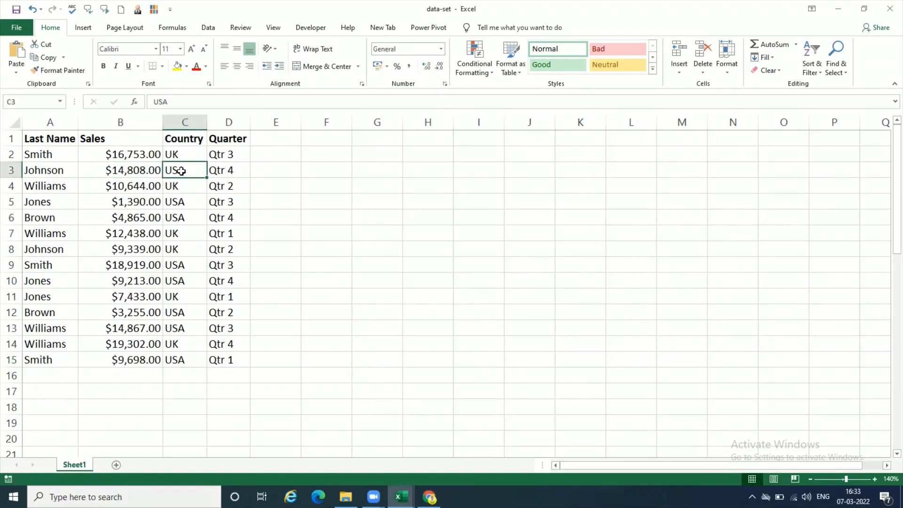
click(185, 255)
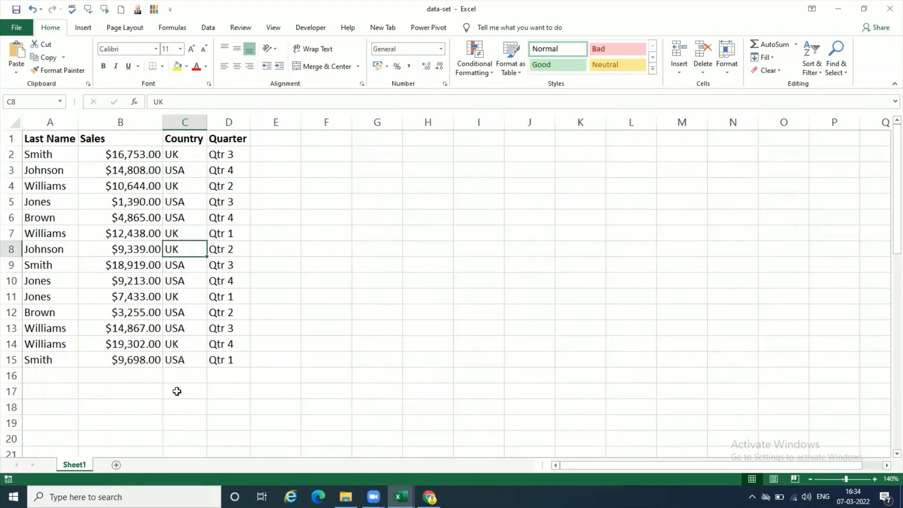
click(185, 190)
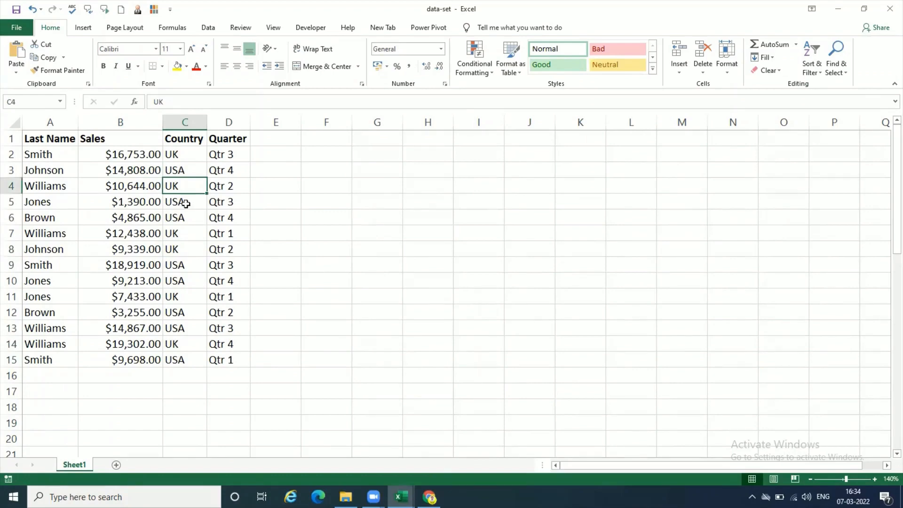
click(185, 233)
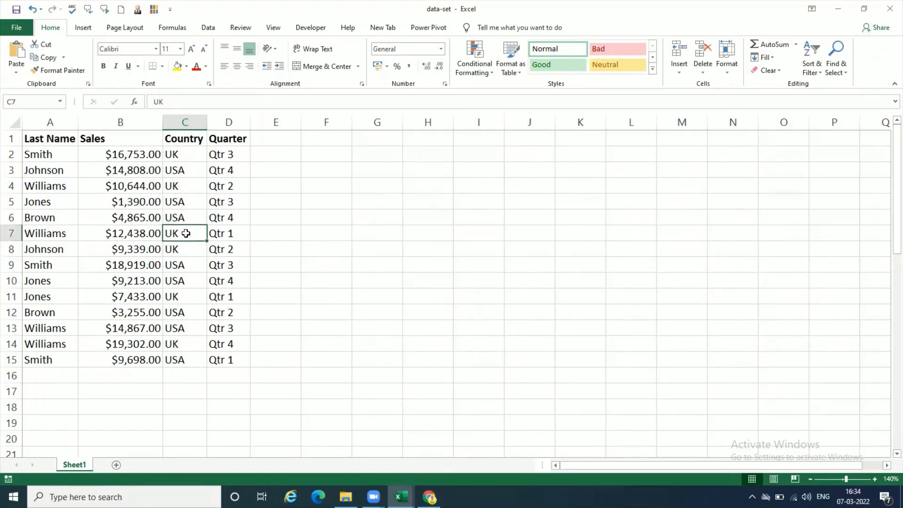
click(185, 328)
click(187, 340)
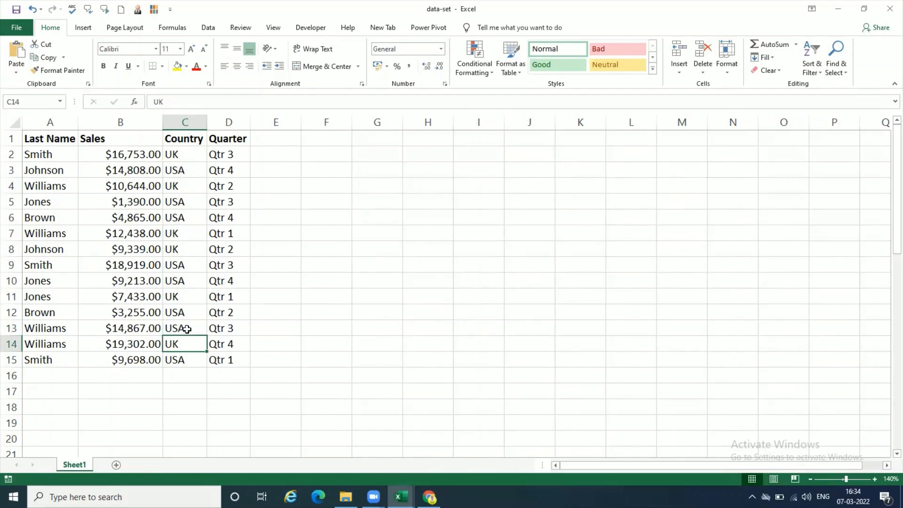
click(187, 327)
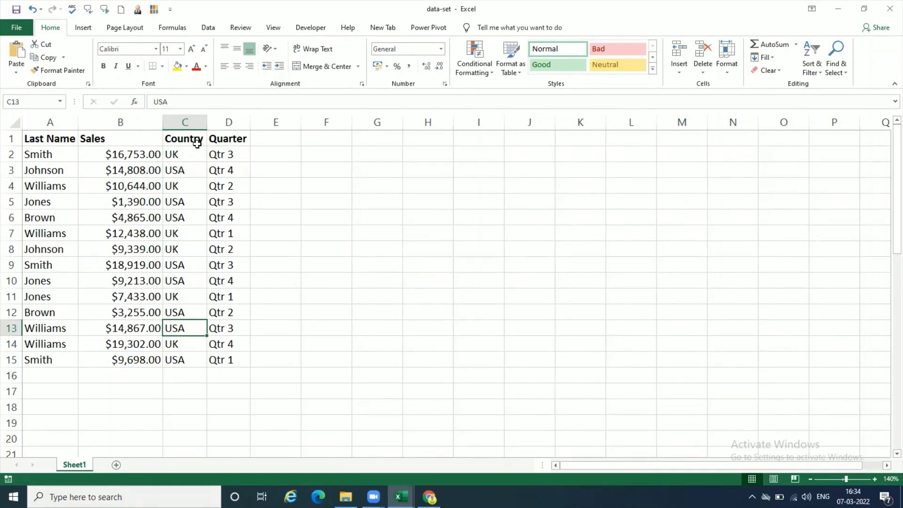
click(58, 185)
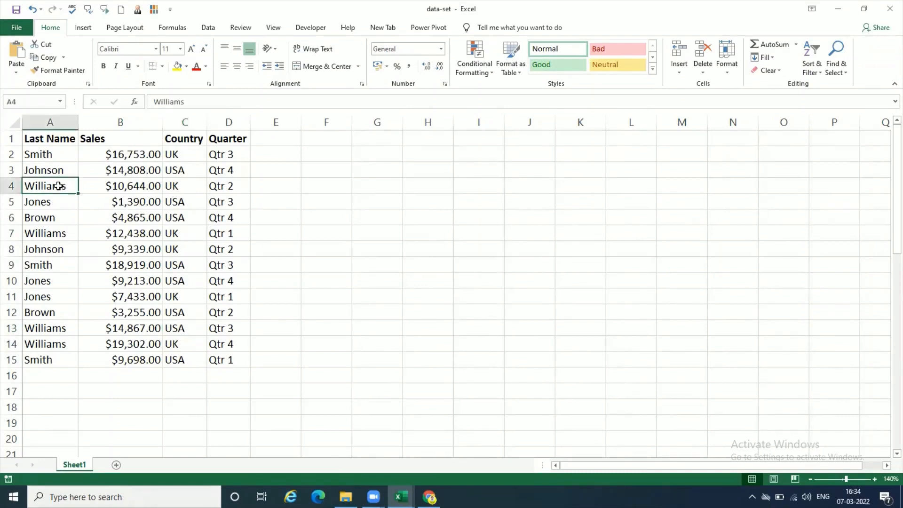
click(191, 187)
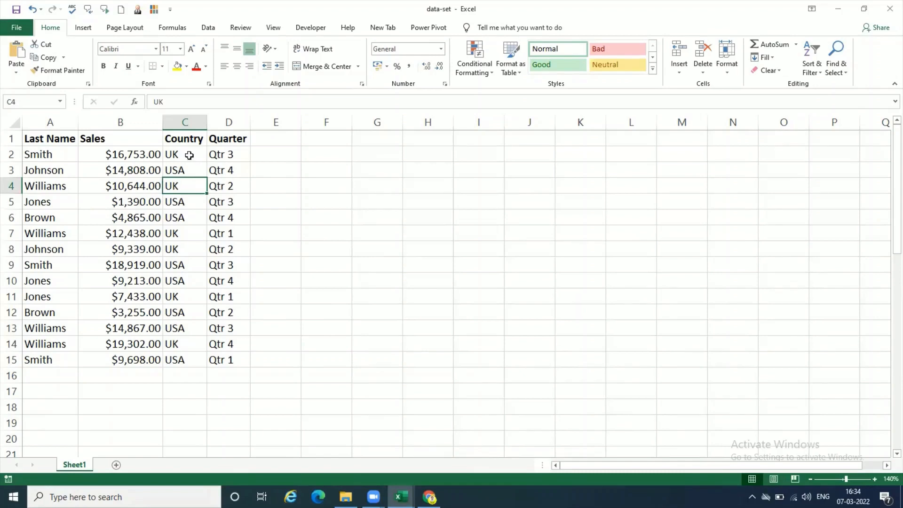
click(189, 155)
click(64, 172)
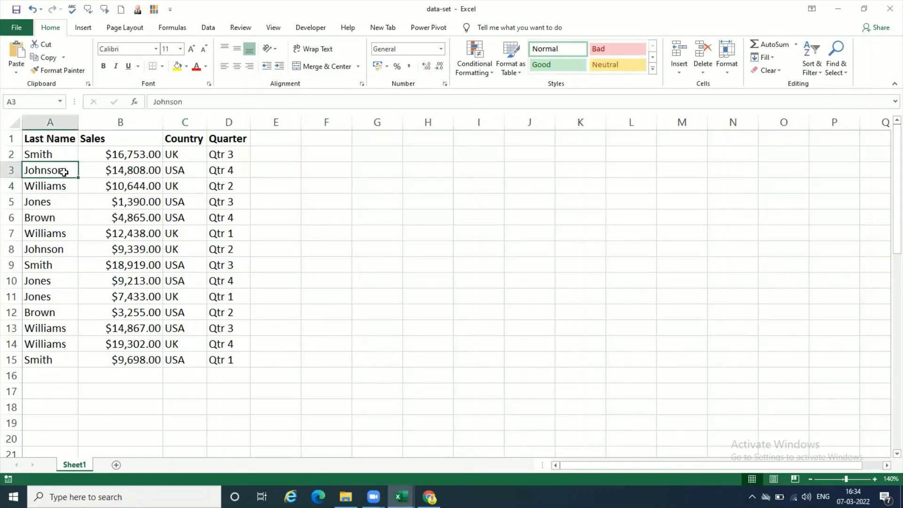
- Remove duplicate rows from the sales table, comparing only the Last Name and Country columns and excluding Sales and Quarter
click(208, 28)
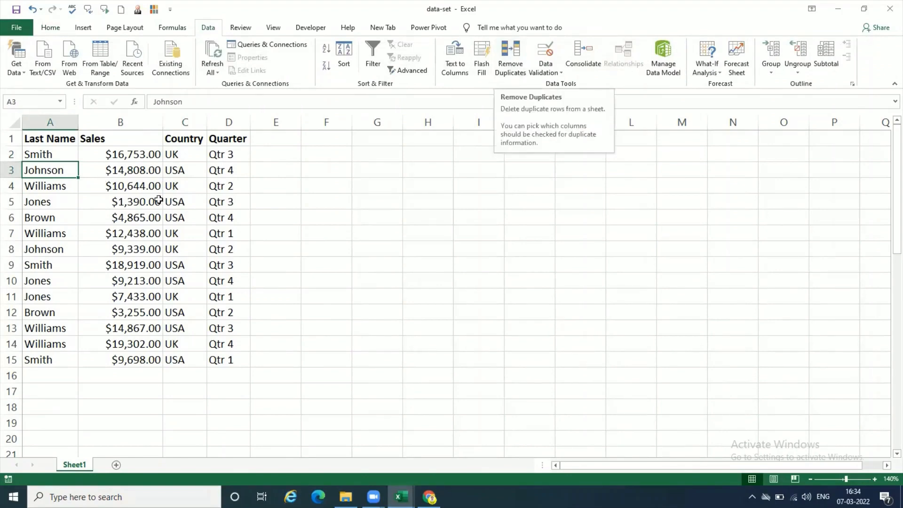
click(505, 69)
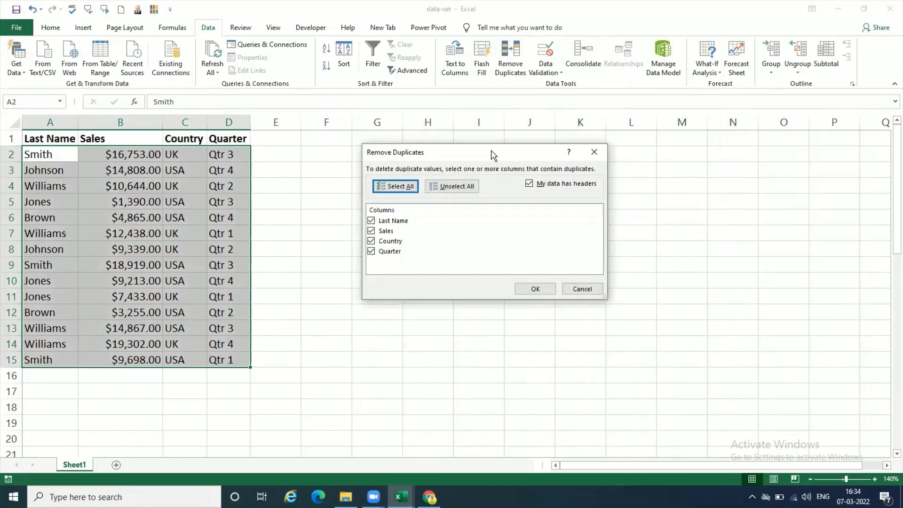
drag(491, 153, 494, 157)
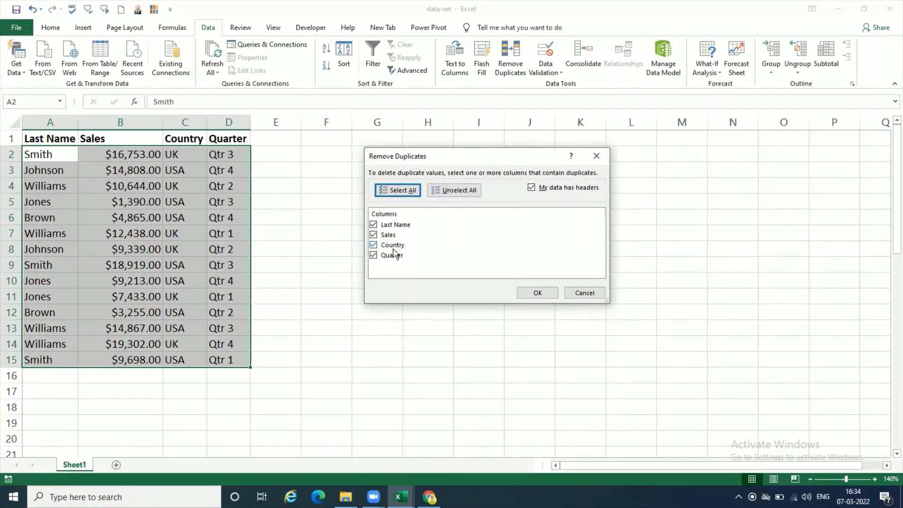
click(374, 235)
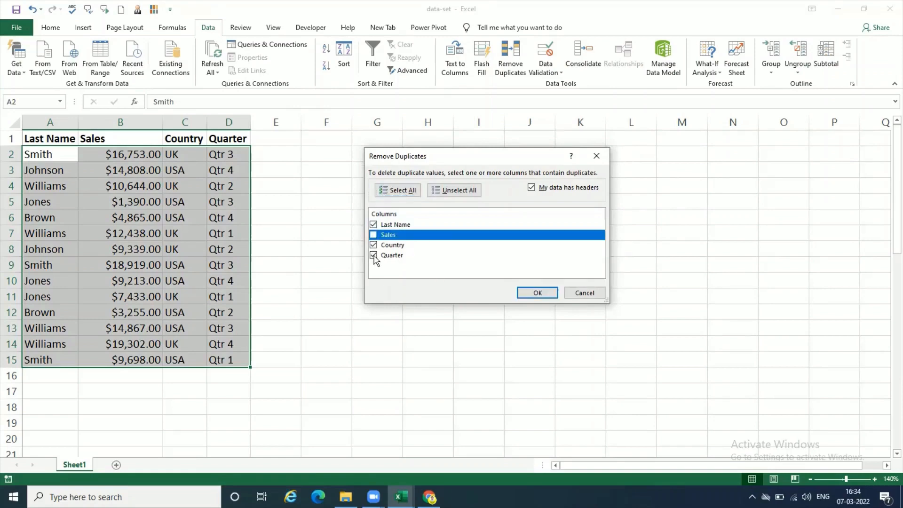
click(374, 255)
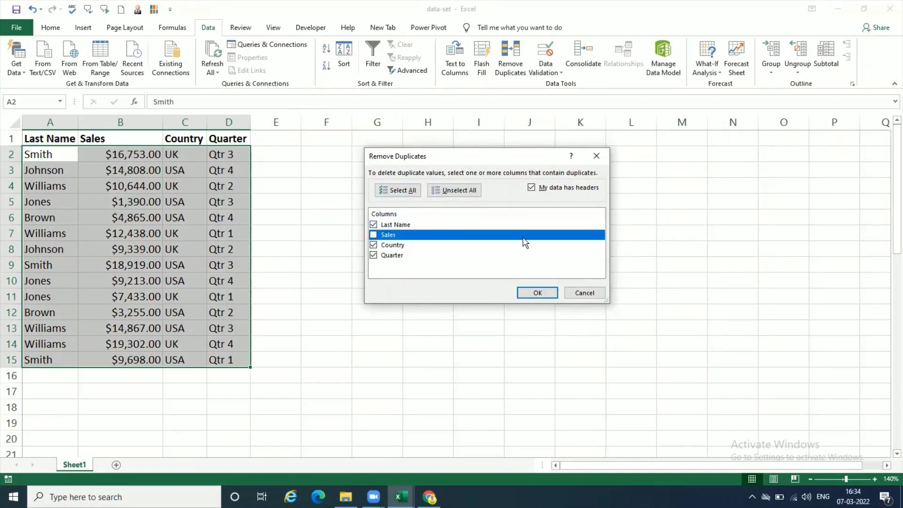
click(473, 224)
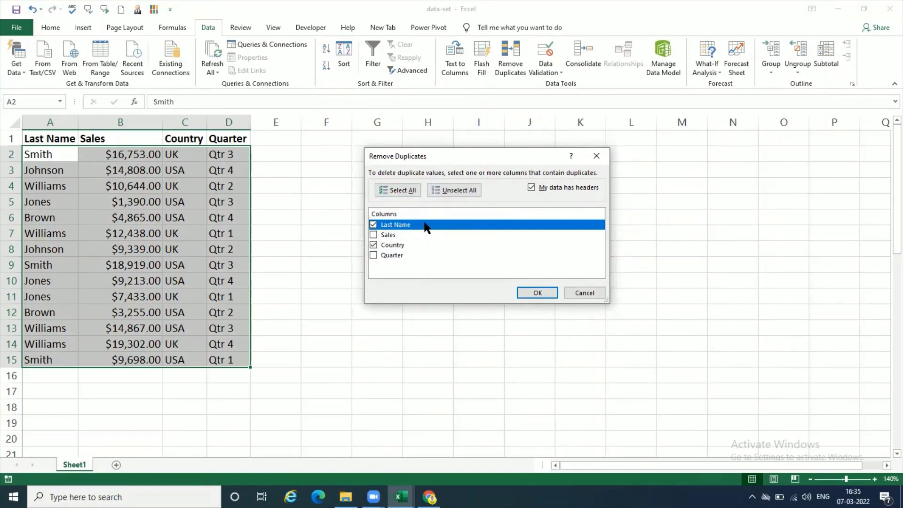
click(406, 245)
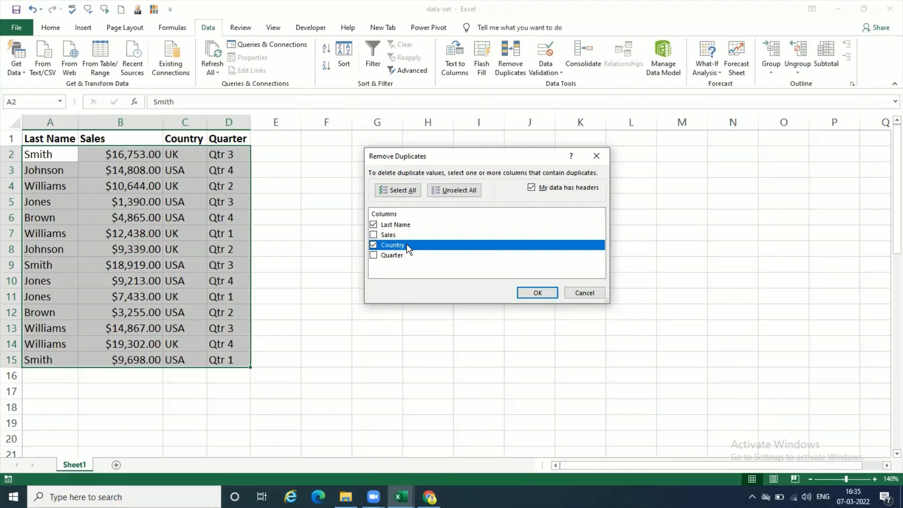
click(538, 293)
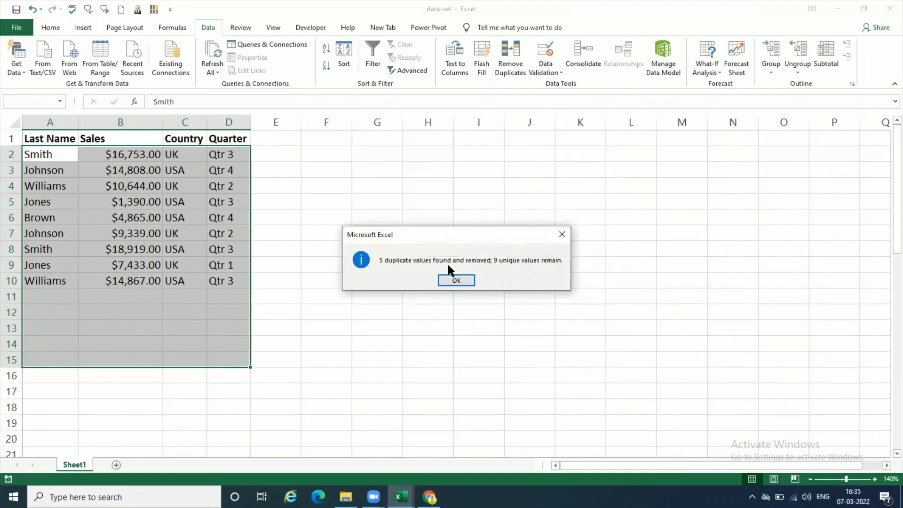
click(460, 280)
key(Down)
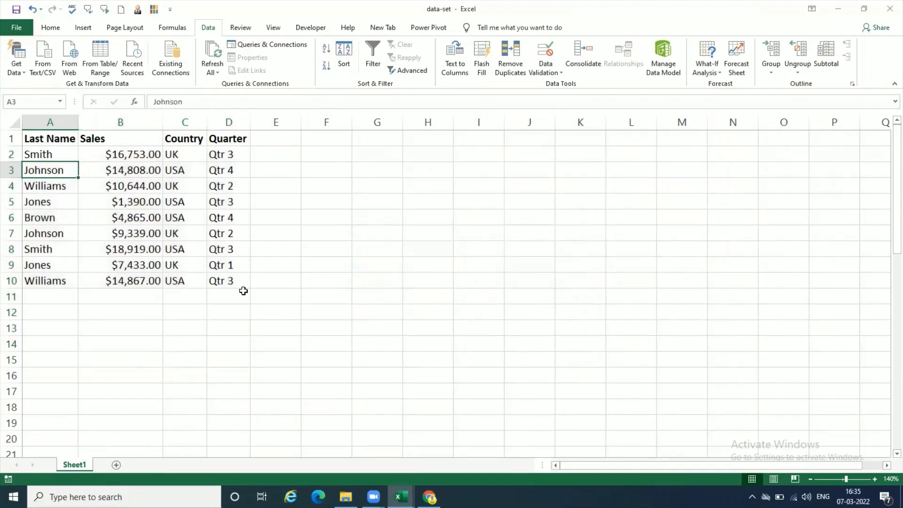
- Review the Country entries of the remaining rows in the deduplicated sales table
click(203, 301)
click(194, 317)
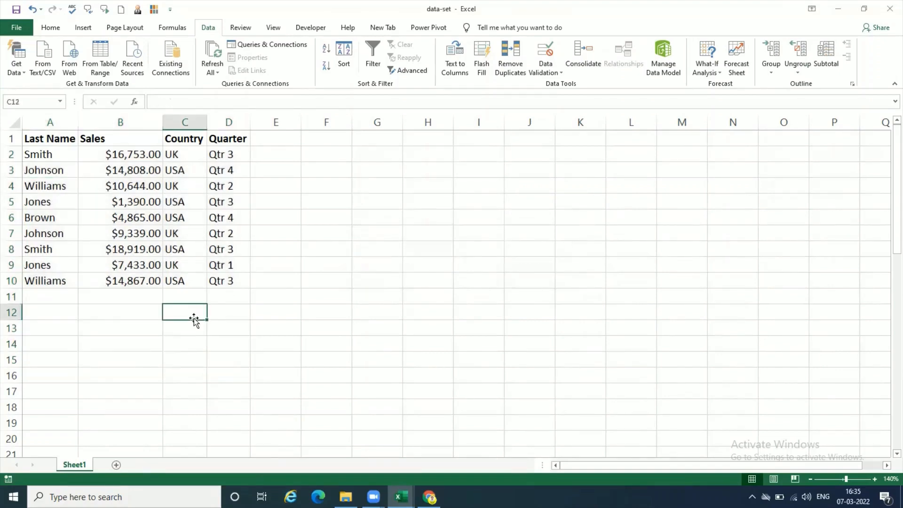
click(158, 318)
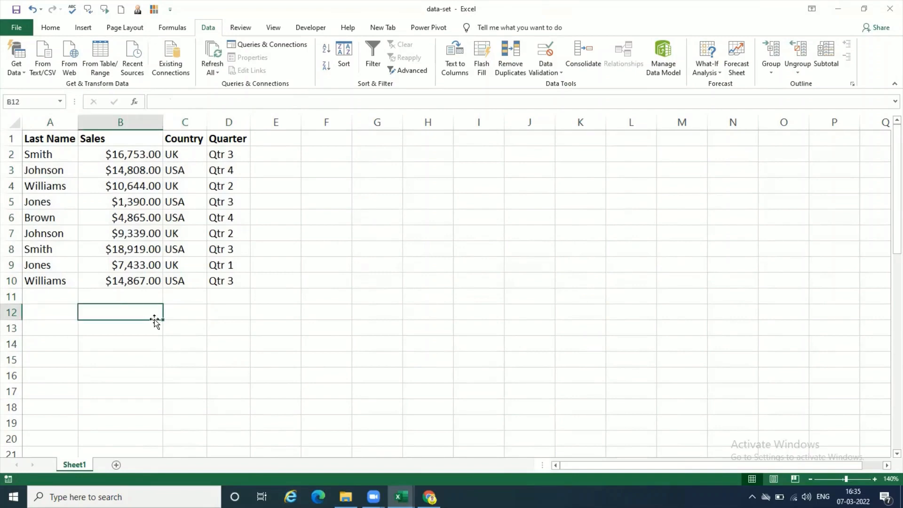
click(187, 156)
click(186, 249)
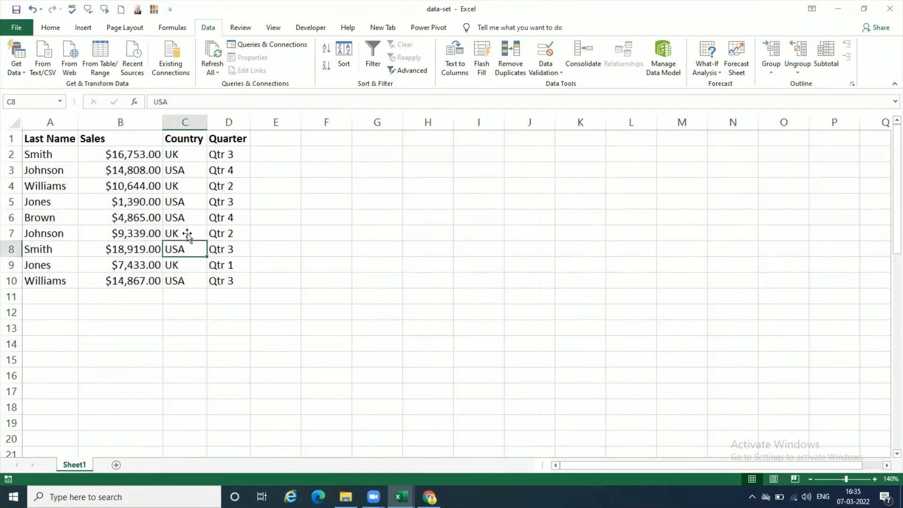
click(188, 186)
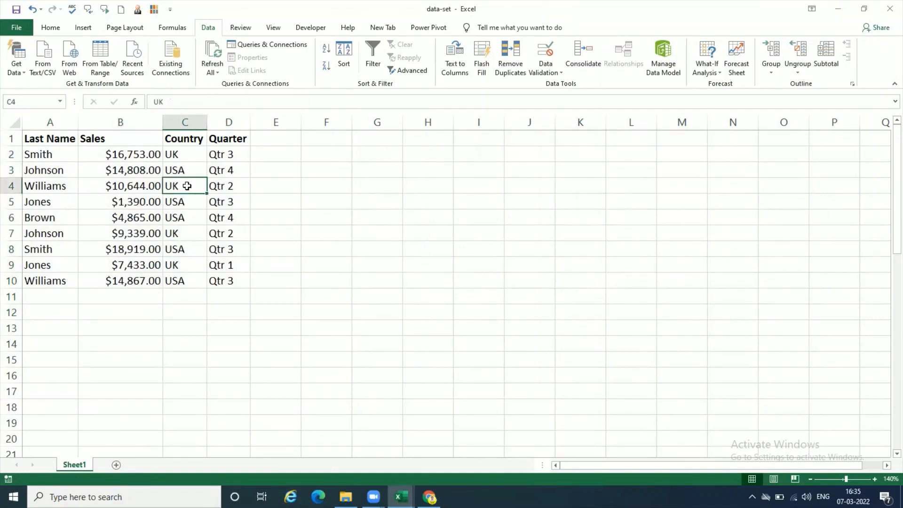
click(181, 282)
click(183, 334)
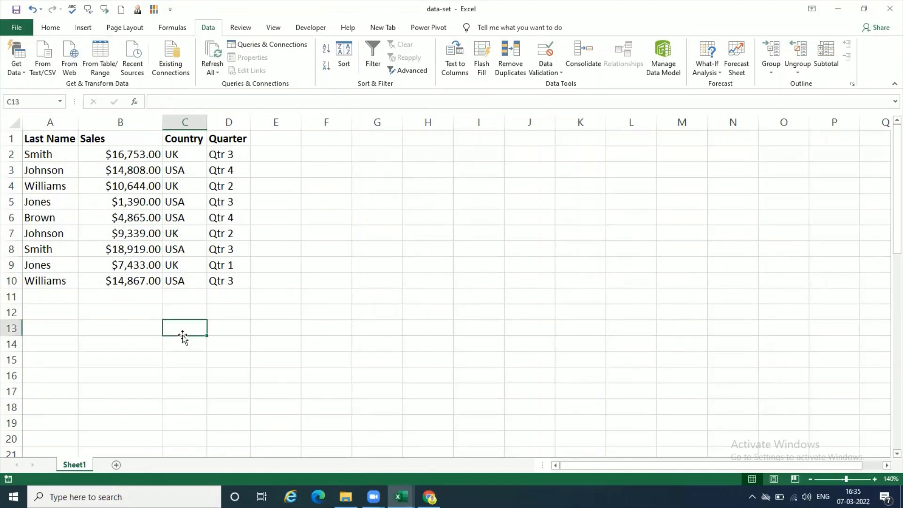